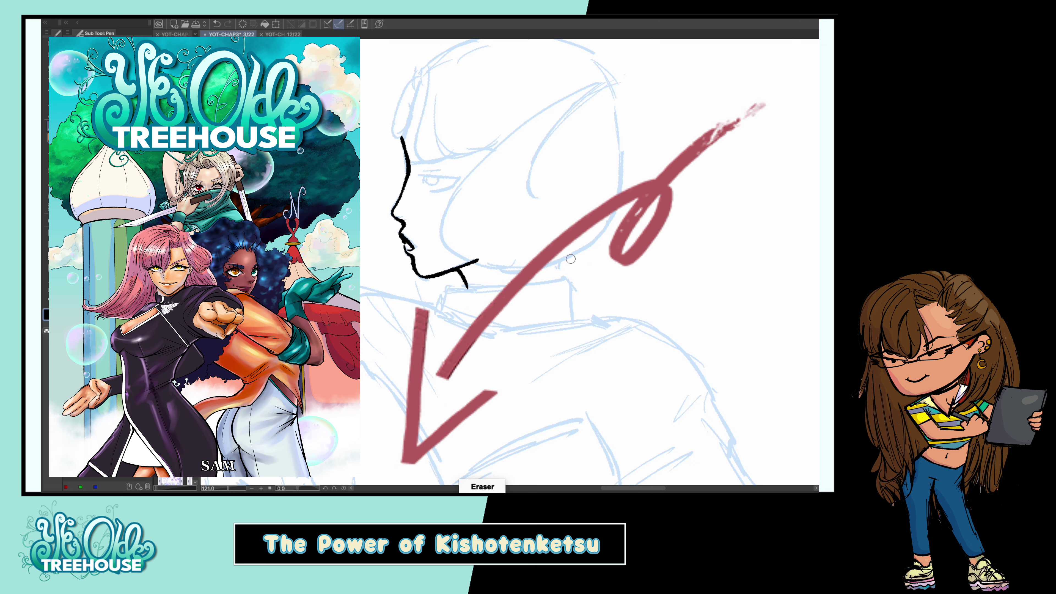
Ink the back neck line and both hands on the hips of the helmeted woman over the blue sketch
drag(558, 262, 561, 281)
drag(531, 369, 432, 149)
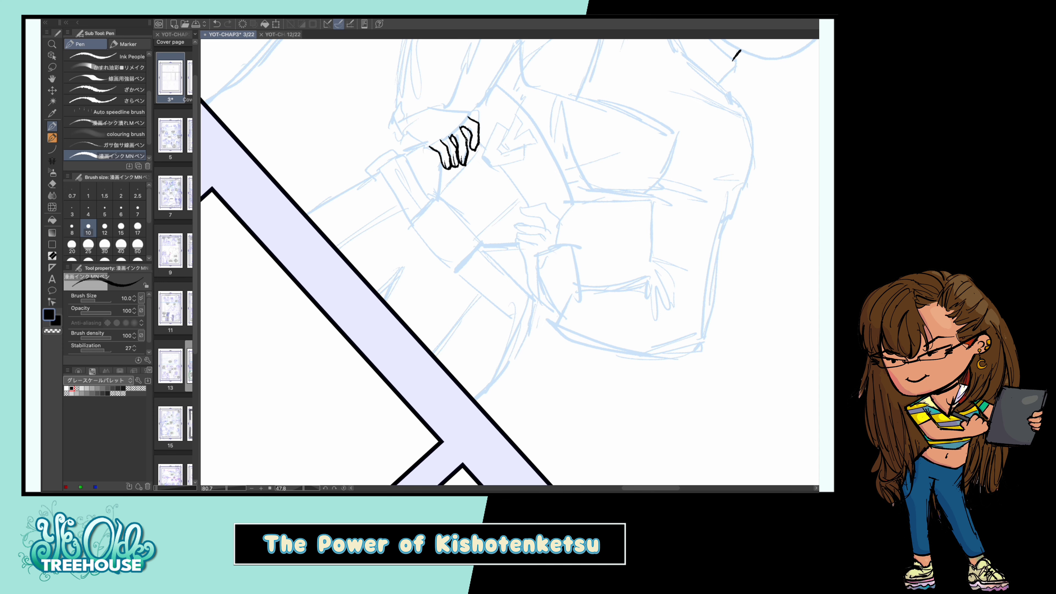
key(h)
mouse_move(488, 216)
mouse_down()
mouse_move(455, 219)
mouse_move(456, 255)
mouse_up()
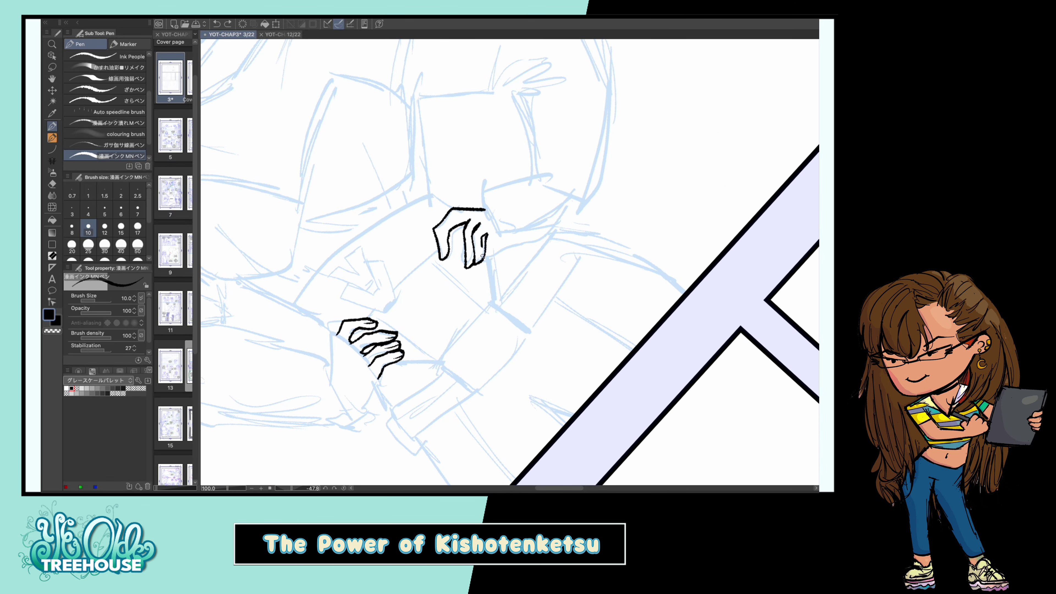
drag(491, 233, 489, 262)
drag(491, 226, 490, 160)
Set the brush size to 7 and ink the woman's fringe, pointed ear piece and helmet outline
click(137, 210)
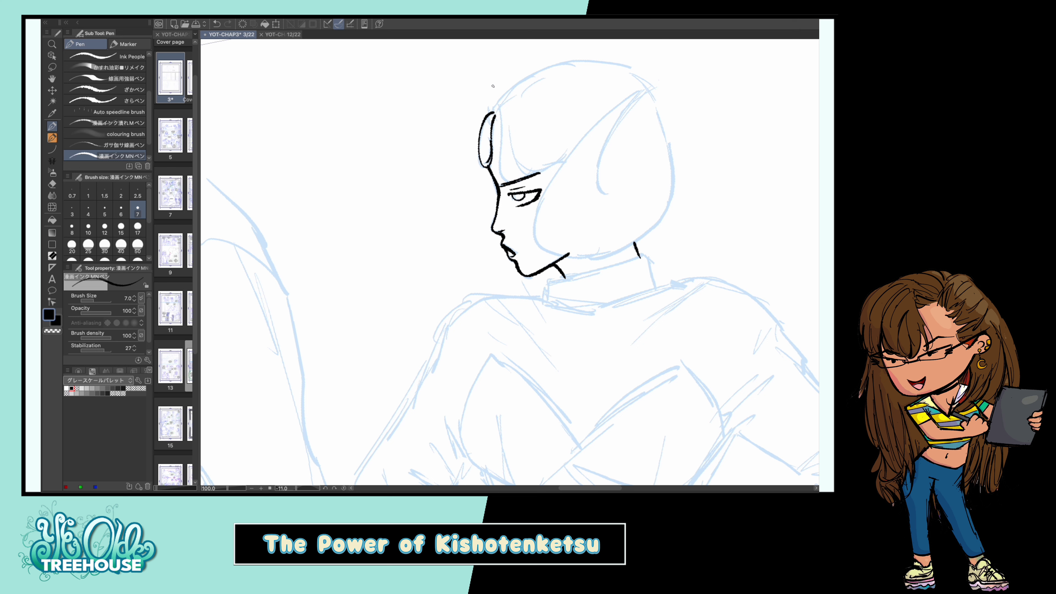
mouse_move(494, 116)
mouse_down()
mouse_move(511, 153)
mouse_move(541, 171)
mouse_up()
drag(536, 160, 570, 142)
mouse_move(642, 90)
mouse_down()
mouse_move(536, 237)
mouse_move(557, 254)
mouse_up()
drag(641, 93, 613, 194)
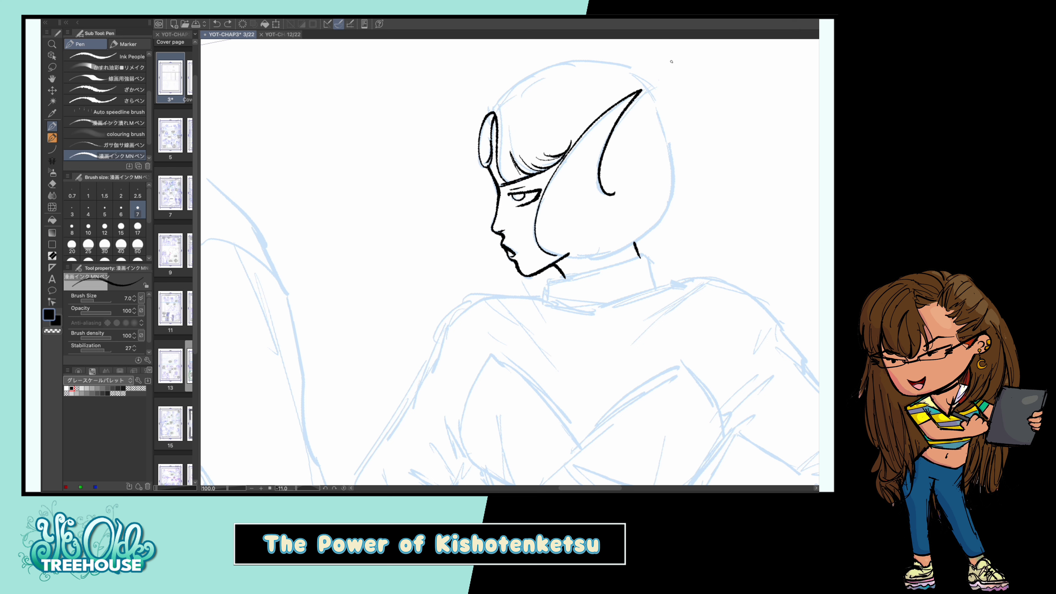
mouse_move(492, 111)
mouse_down()
mouse_move(648, 79)
mouse_move(566, 255)
mouse_up()
Set the brush size to 15 and ink the standing woman's collar, shoulder line and first outer upper sleeve
scroll(509, 266, down, 5)
scroll(569, 291, up, 4)
click(104, 228)
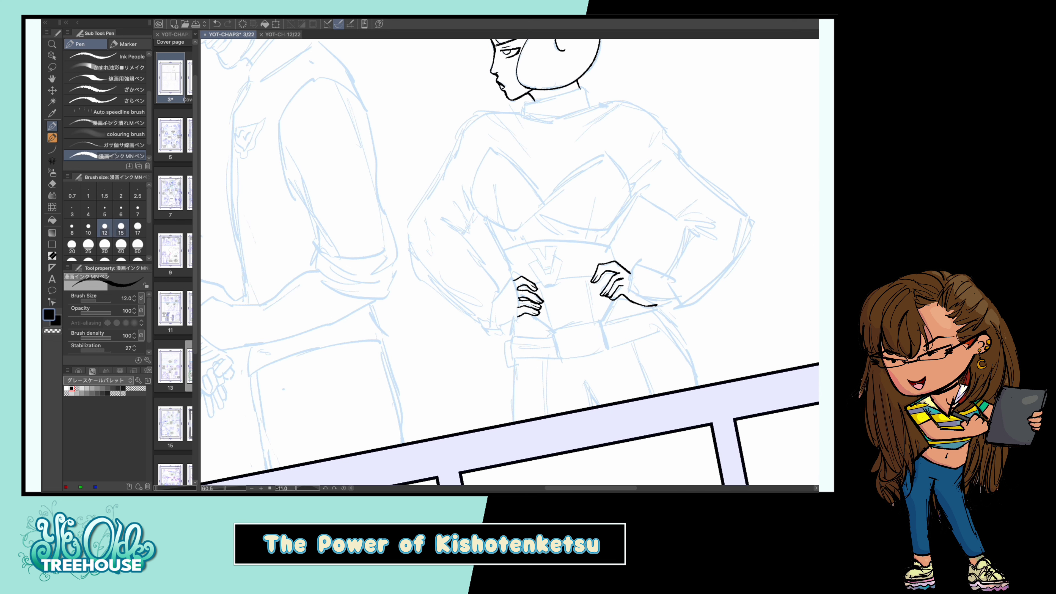
click(121, 228)
scroll(509, 262, up, 1)
drag(590, 126, 599, 148)
drag(559, 151, 474, 163)
drag(478, 156, 403, 279)
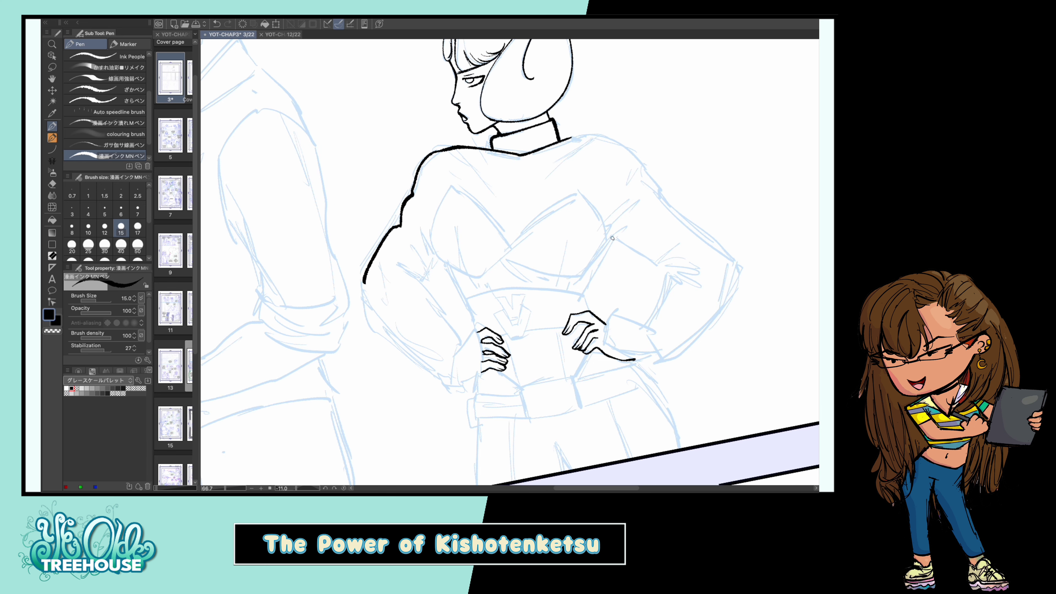
Ink the remaining sleeve contours, inner elbow edges, fabric folds and cuffs of the standing woman's bent arms
drag(615, 237, 600, 298)
mouse_move(441, 243)
mouse_down()
mouse_move(397, 275)
mouse_move(416, 283)
mouse_up()
drag(411, 122, 394, 262)
drag(473, 165, 447, 241)
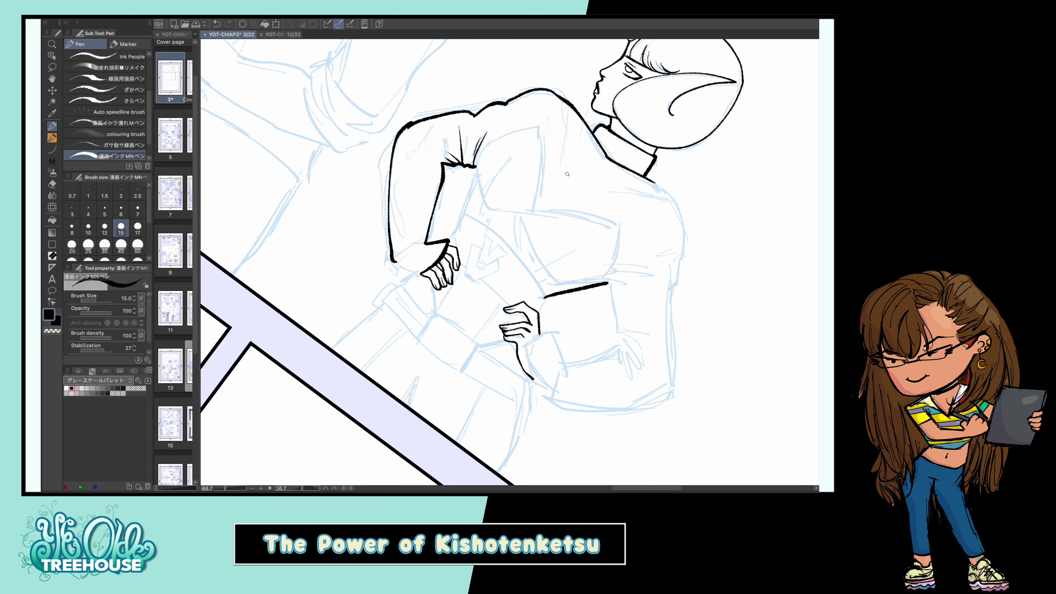
drag(442, 137, 449, 163)
mouse_move(543, 352)
mouse_down()
mouse_move(478, 233)
mouse_move(459, 246)
mouse_up()
drag(572, 187, 527, 195)
drag(570, 204, 528, 196)
drag(539, 200, 539, 227)
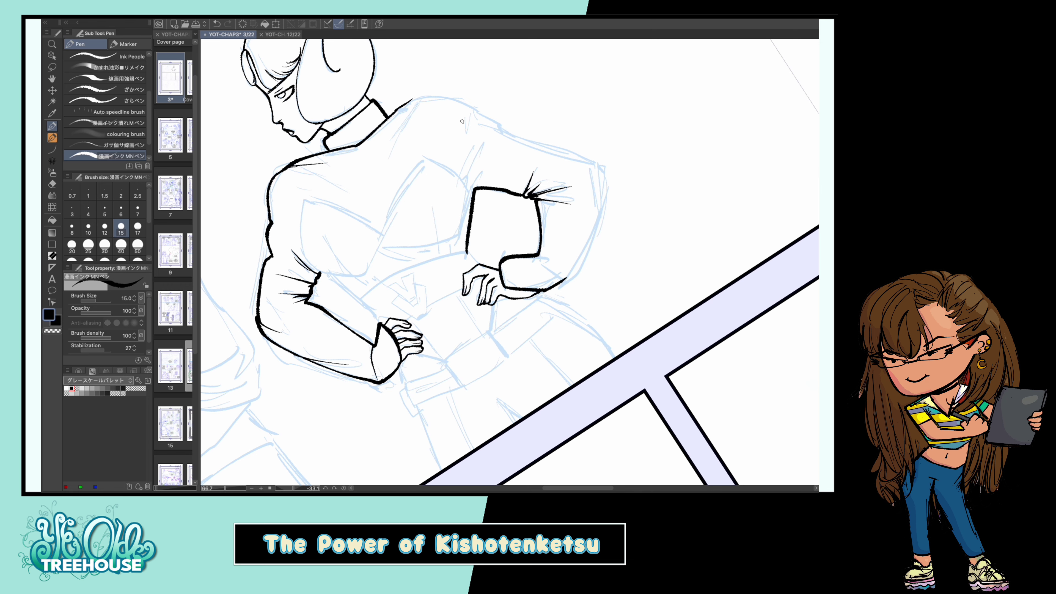
Ink the outer shoulder, elbow and forearm contour of the standing woman's second arm
drag(462, 121, 603, 266)
drag(584, 337, 619, 332)
mouse_move(637, 119)
mouse_down()
mouse_move(656, 204)
mouse_move(621, 331)
mouse_up()
drag(522, 290, 501, 314)
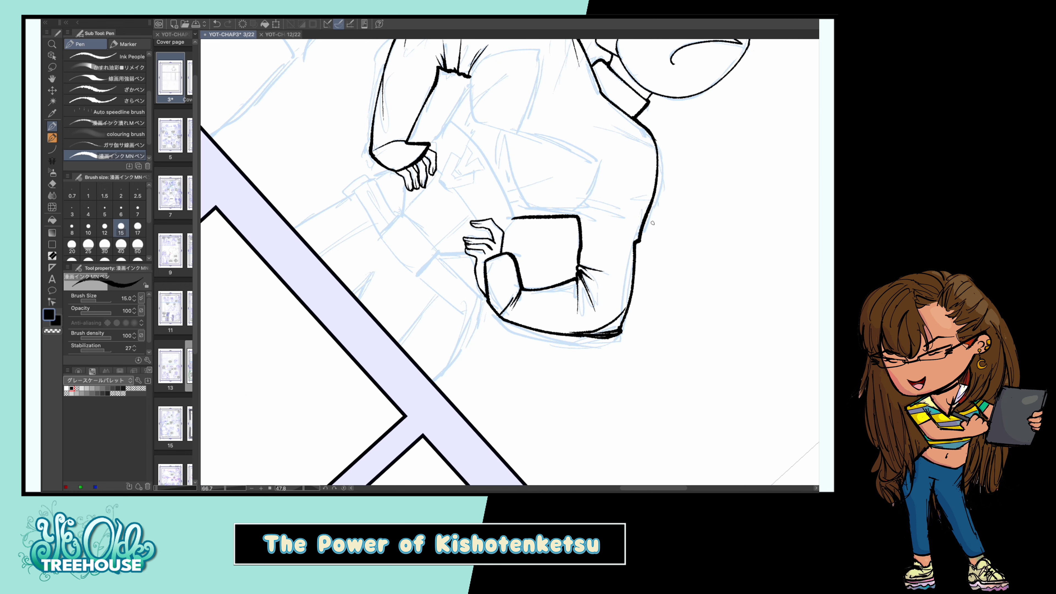
Ink the standing woman's bust outline and the sides and upper edge of her corset
mouse_move(652, 223)
mouse_down()
mouse_move(623, 175)
mouse_move(548, 133)
mouse_up()
mouse_move(479, 122)
mouse_down()
mouse_move(447, 175)
mouse_move(456, 199)
mouse_up()
mouse_move(602, 162)
mouse_down()
mouse_move(582, 243)
mouse_move(479, 121)
mouse_up()
drag(451, 195, 580, 243)
drag(462, 238, 582, 263)
drag(472, 158, 483, 235)
mouse_move(582, 200)
mouse_down()
mouse_move(555, 251)
mouse_move(561, 179)
mouse_up()
Ink the standing woman's waist, belt with rectangular buckle and outer trouser lines
drag(461, 237, 432, 345)
mouse_move(451, 258)
mouse_down()
mouse_move(557, 269)
mouse_move(496, 293)
mouse_up()
mouse_move(555, 271)
mouse_down()
mouse_move(557, 297)
mouse_move(619, 268)
mouse_up()
drag(496, 293, 557, 298)
drag(449, 282, 495, 293)
drag(623, 290, 636, 359)
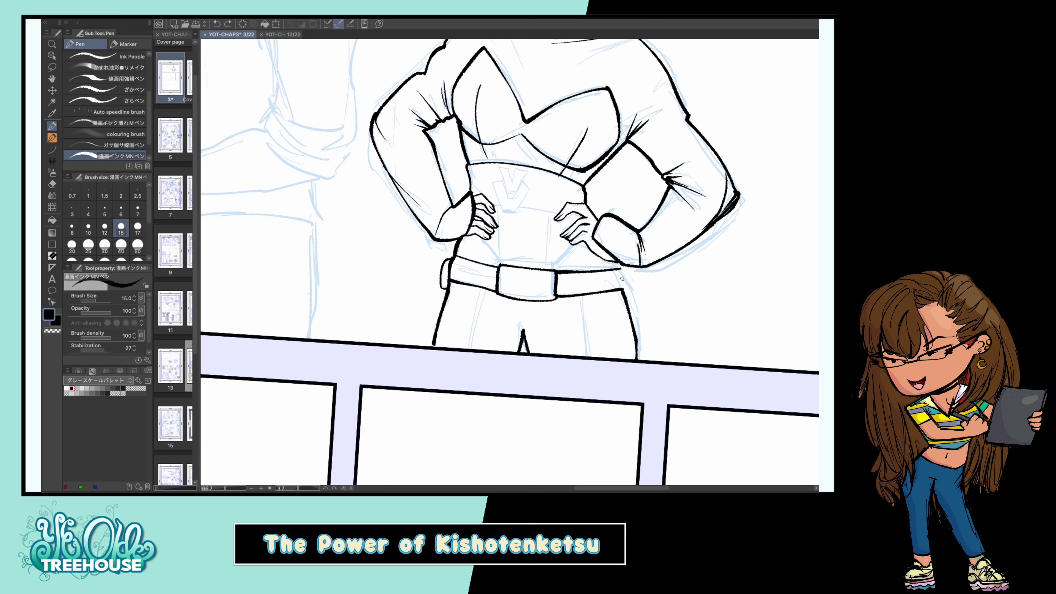
Ink the inner panel lines of the corset between the woman's hands
scroll(731, 326, up, 2)
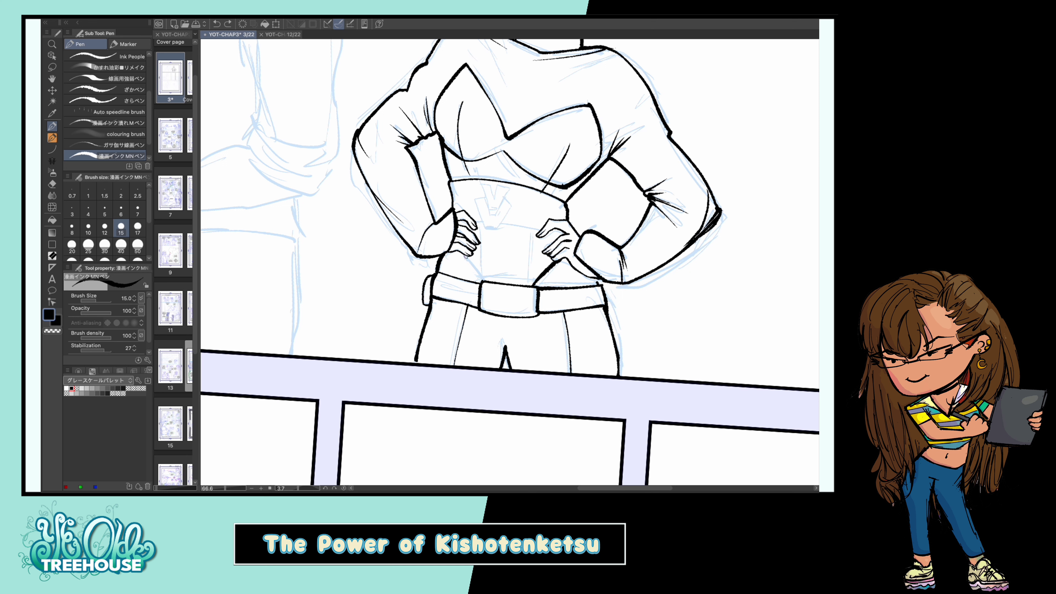
drag(503, 224, 540, 230)
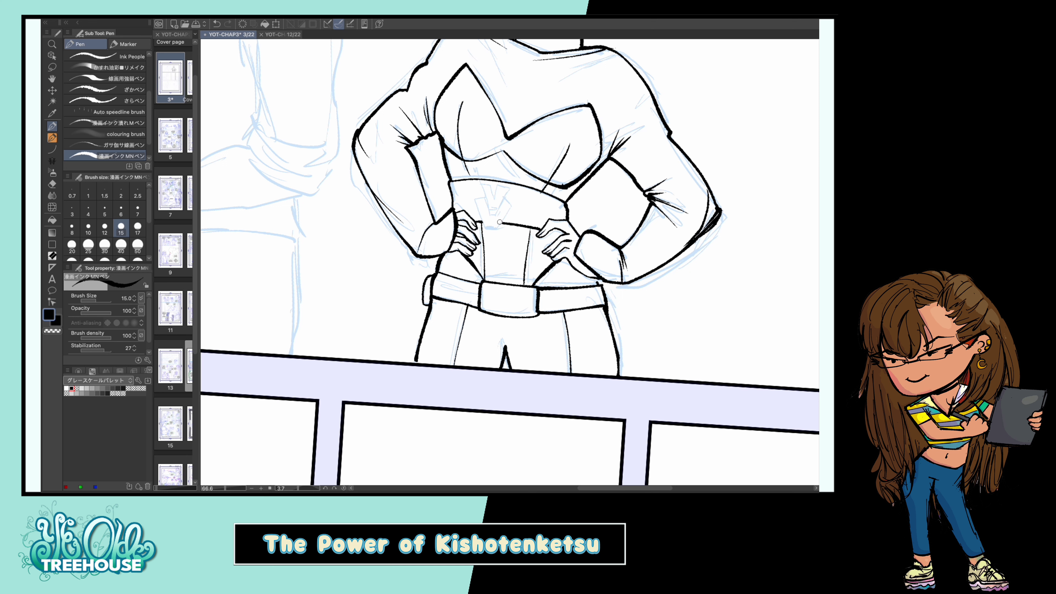
mouse_move(631, 333)
mouse_down()
mouse_move(620, 360)
mouse_move(635, 322)
mouse_up()
Set the brush size to 6 and ink the V-shaped emblem on the front of the corset
click(121, 210)
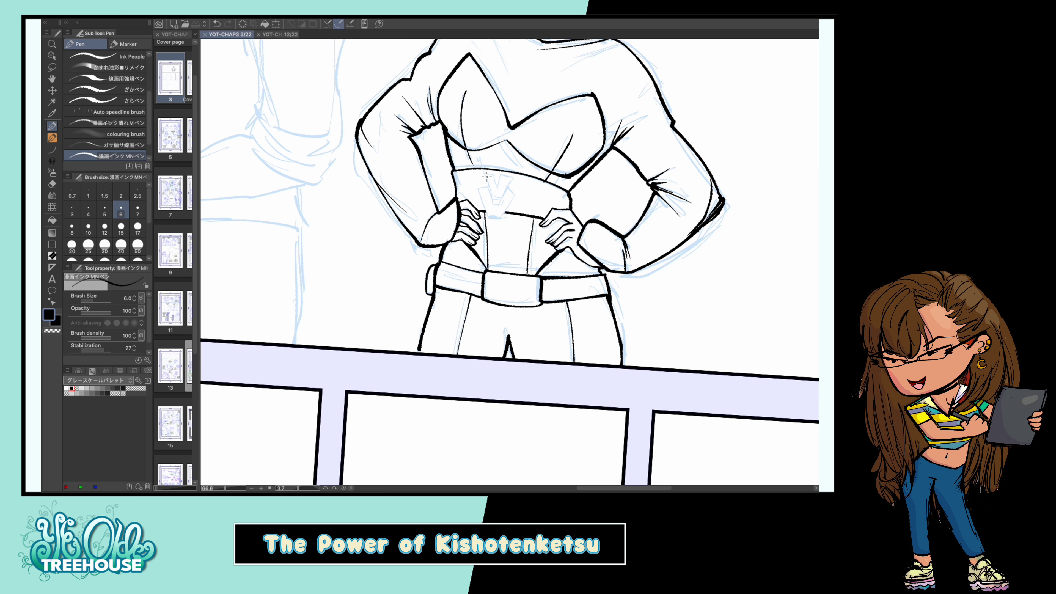
mouse_move(483, 175)
mouse_down()
mouse_move(510, 183)
mouse_move(495, 202)
mouse_up()
mouse_move(478, 182)
mouse_down()
mouse_move(510, 183)
mouse_move(503, 215)
mouse_up()
drag(493, 216, 504, 212)
drag(510, 176, 496, 202)
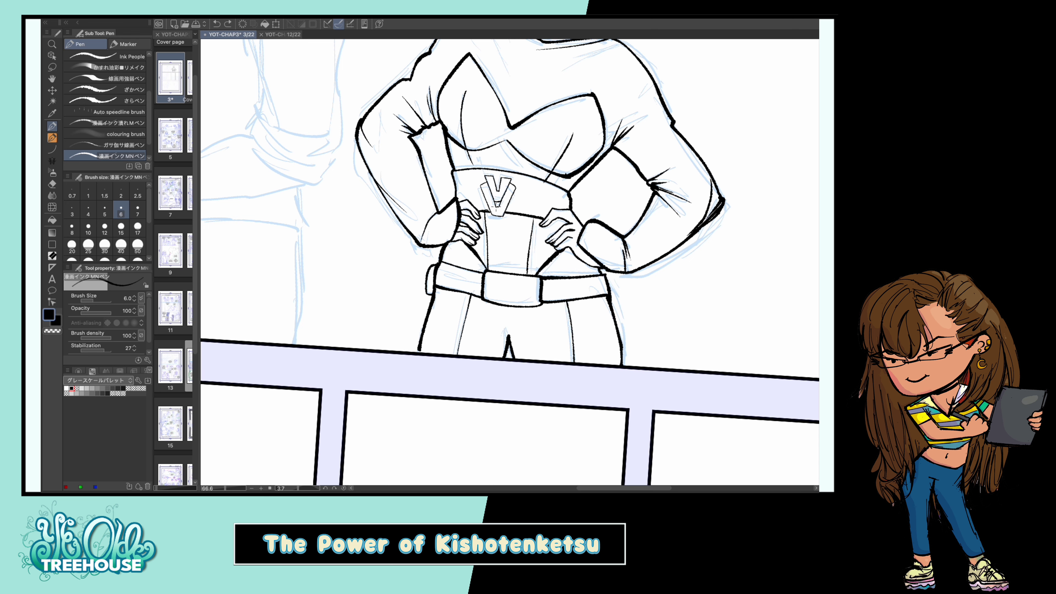
Ink the woman's face in the narrow middle panel with brush size 10, including jaw, neck, eyes, brows and mouth
scroll(486, 388, down, 2)
click(121, 228)
mouse_move(661, 277)
mouse_down()
mouse_move(683, 279)
mouse_move(665, 478)
mouse_up()
scroll(478, 208, up, 2)
click(88, 229)
drag(431, 162, 477, 258)
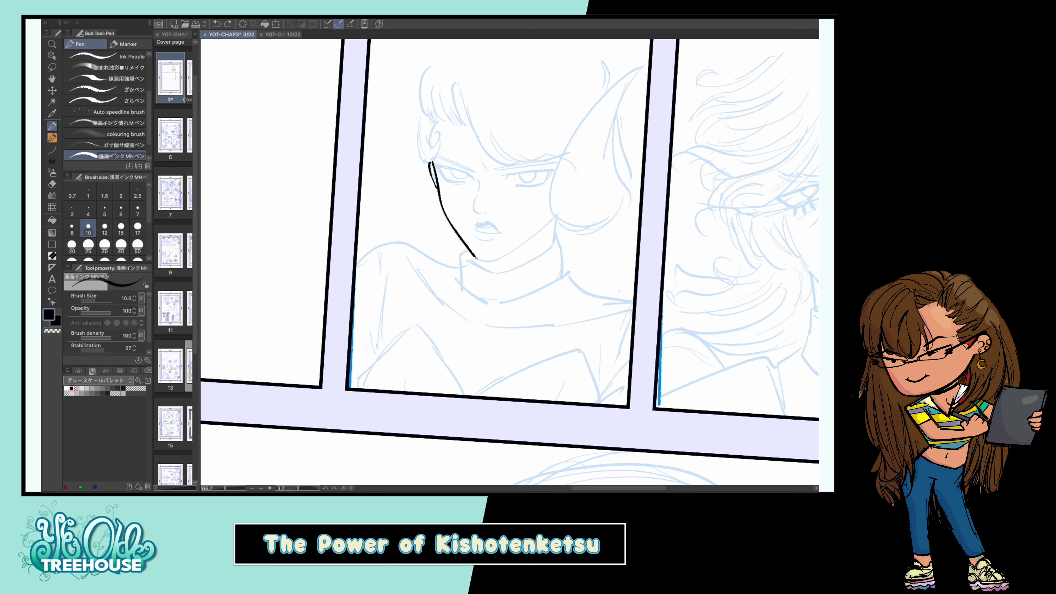
drag(552, 247, 567, 262)
drag(509, 183, 573, 172)
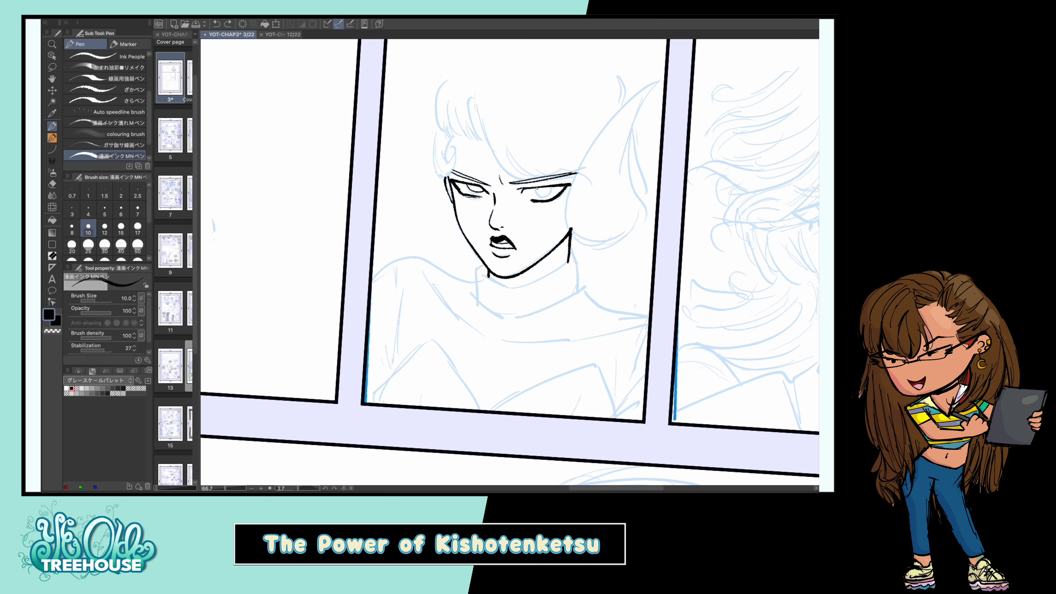
drag(534, 192, 554, 188)
Set the brush size to 8 and ink the woman's side curl, hair strands and swept fringe
click(71, 228)
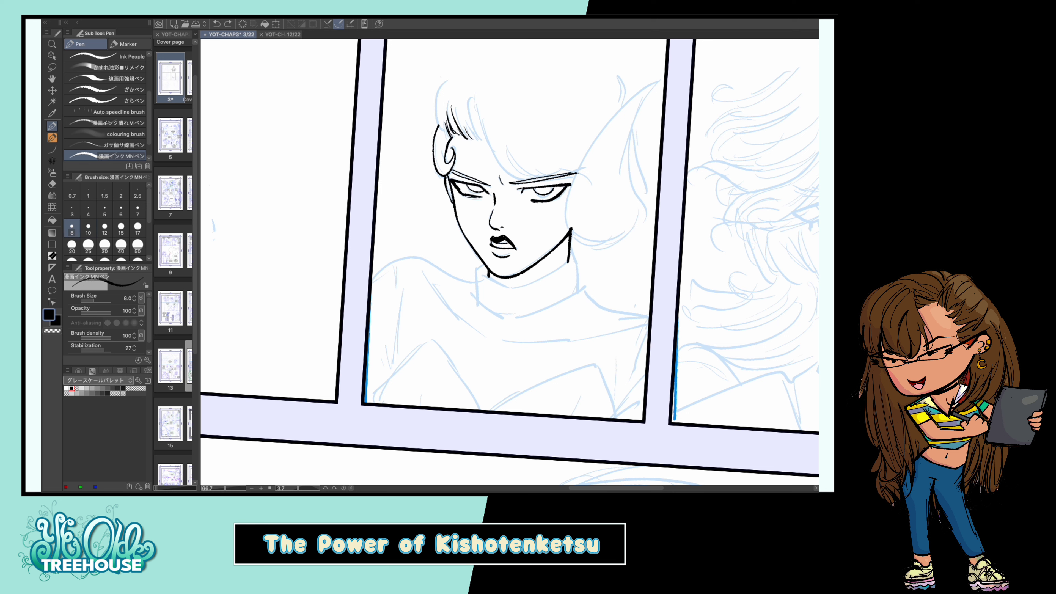
drag(478, 125, 487, 142)
mouse_move(476, 102)
mouse_down()
mouse_move(505, 160)
mouse_move(553, 176)
mouse_move(580, 171)
mouse_up()
drag(499, 250, 494, 272)
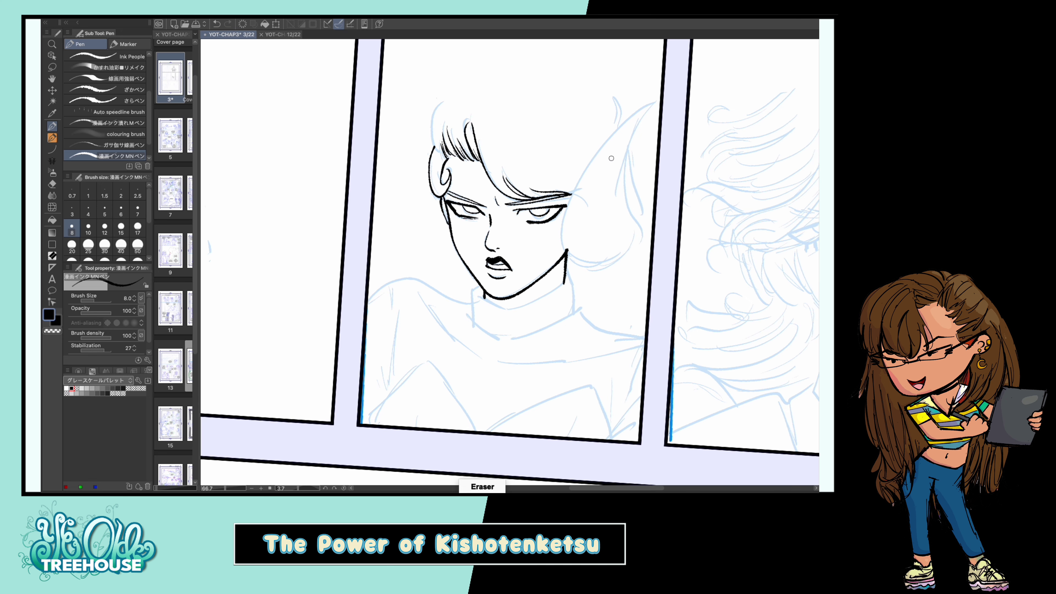
Ink the large pointed ear piece beside the woman's face in the middle panel
drag(628, 152, 642, 231)
mouse_move(656, 102)
mouse_down()
mouse_move(570, 195)
mouse_move(562, 249)
mouse_up()
mouse_move(656, 102)
mouse_down()
mouse_move(623, 171)
mouse_move(640, 232)
mouse_up()
drag(640, 233, 573, 266)
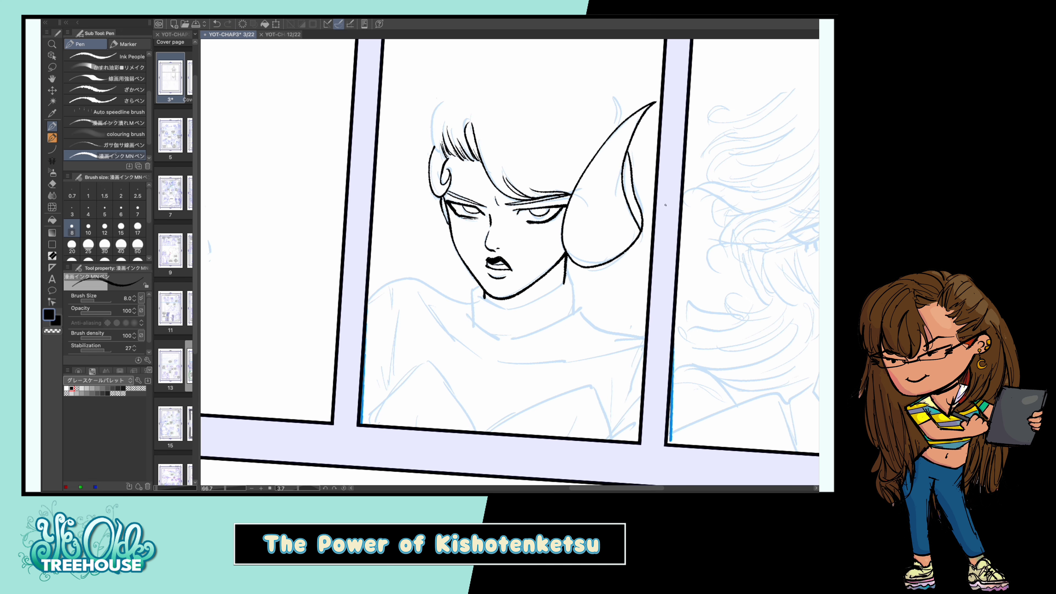
Set the brush size to 15 and ink the woman's neck line and turtleneck collar in the middle panel
scroll(509, 262, up, 2)
click(120, 228)
scroll(509, 262, down, 6)
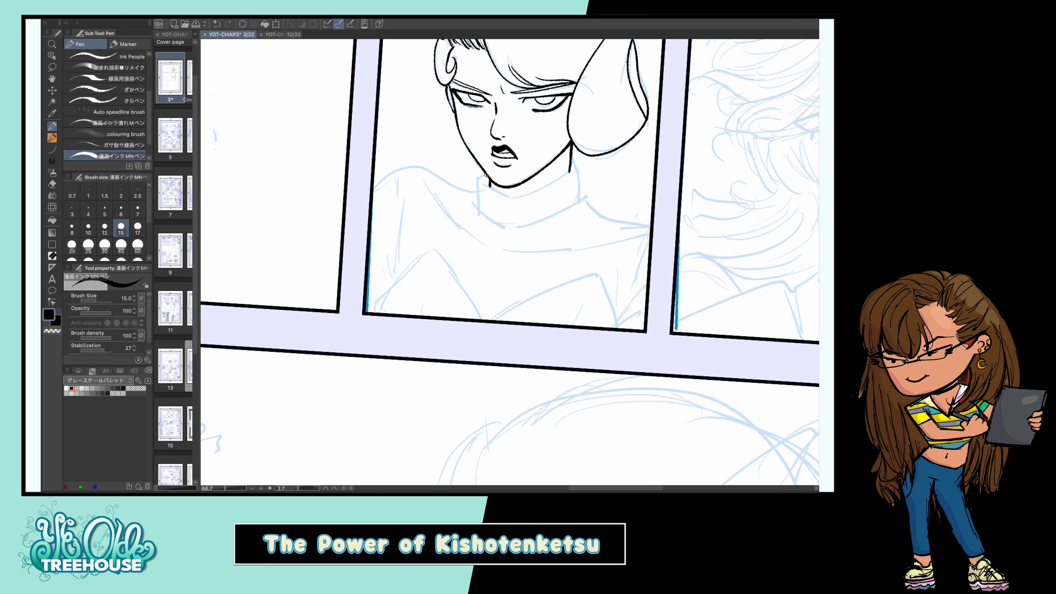
drag(477, 175, 478, 211)
drag(487, 183, 534, 194)
drag(570, 161, 581, 198)
drag(581, 200, 518, 226)
Ink both shoulder lines and the chest folds below the collar in the middle panel
drag(478, 189, 374, 184)
drag(581, 199, 651, 225)
drag(428, 187, 482, 246)
drag(512, 252, 639, 233)
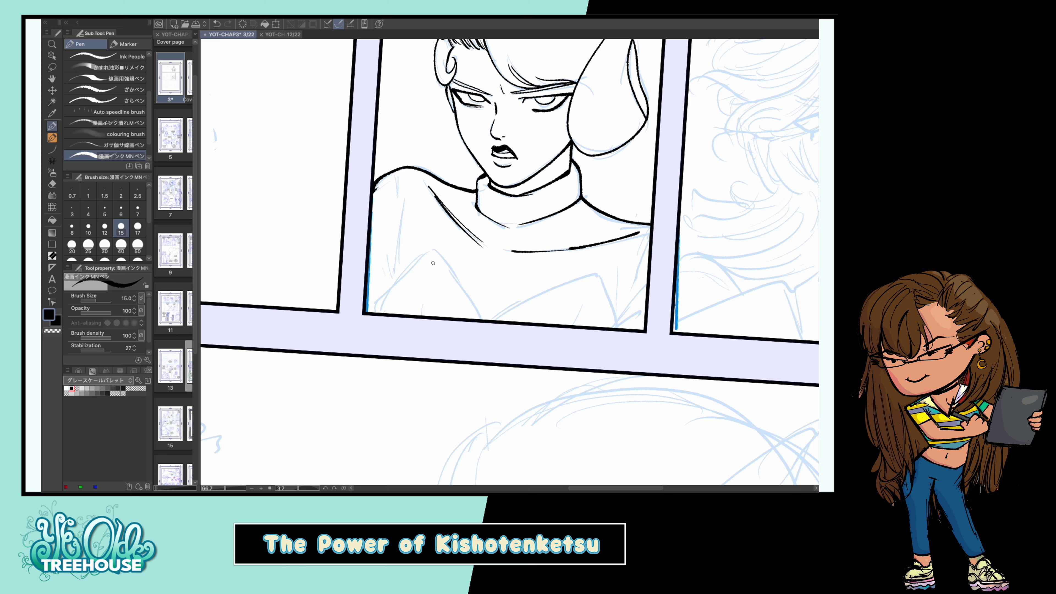
Ink the pointed bust edges and sleeve folds in the middle panel, and save the page
drag(371, 311, 433, 250)
right_click(95, 390)
click(71, 388)
mouse_move(490, 319)
mouse_down()
mouse_move(540, 292)
mouse_move(617, 328)
mouse_move(644, 309)
mouse_up()
drag(399, 175, 376, 297)
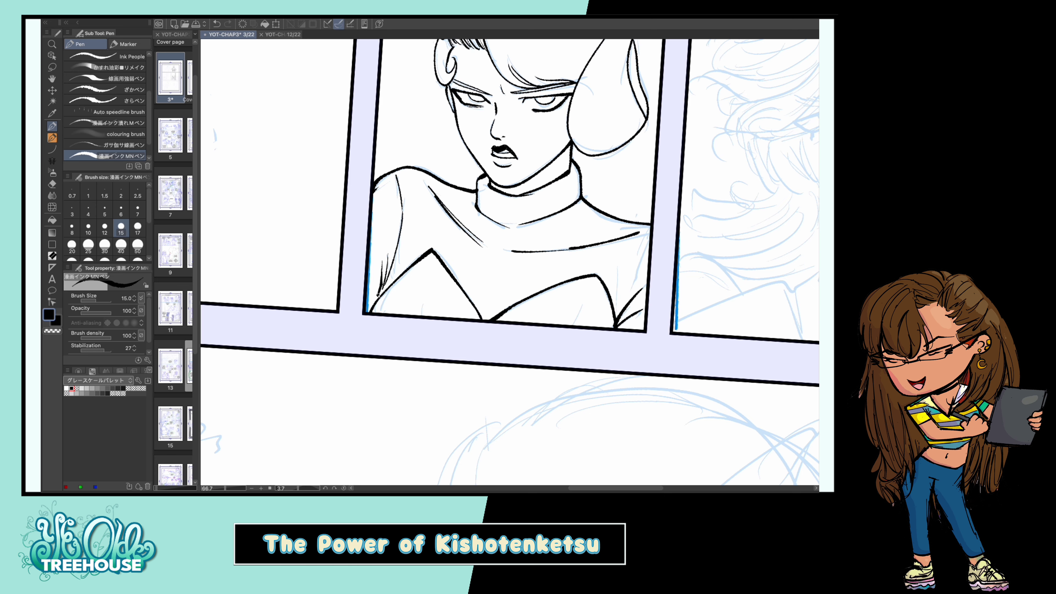
drag(649, 228, 634, 264)
drag(648, 248, 632, 291)
key(ctrl+s)
Ink the woman's profile face in the large bottom panel, with nose, open mouth, chin, eye and brow
scroll(615, 273, down, 5)
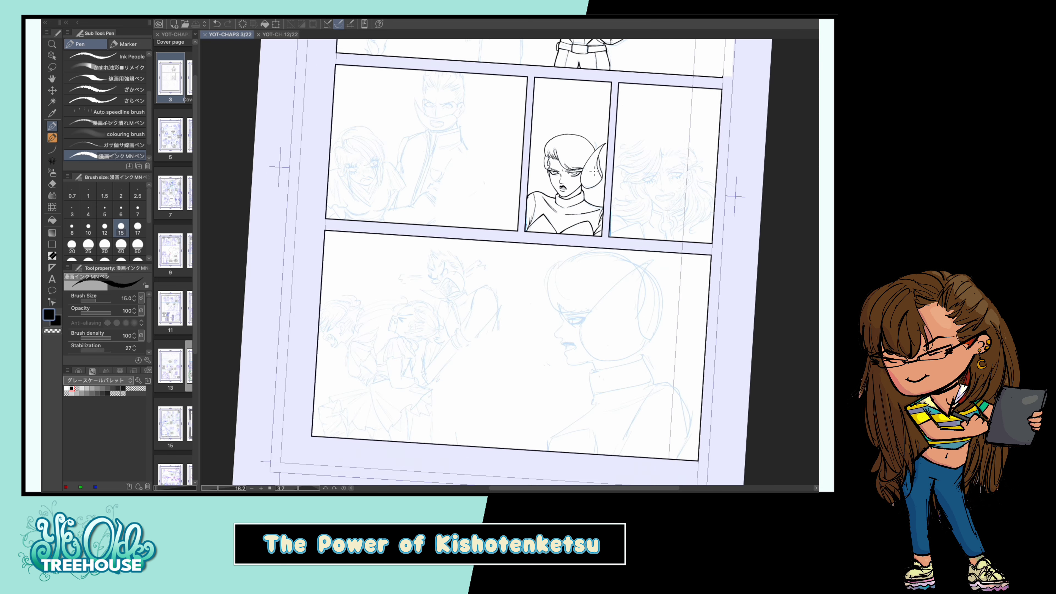
scroll(615, 274, up, 2)
scroll(615, 273, up, 2)
mouse_move(445, 124)
mouse_down()
mouse_move(464, 246)
mouse_move(514, 268)
mouse_move(540, 264)
mouse_up()
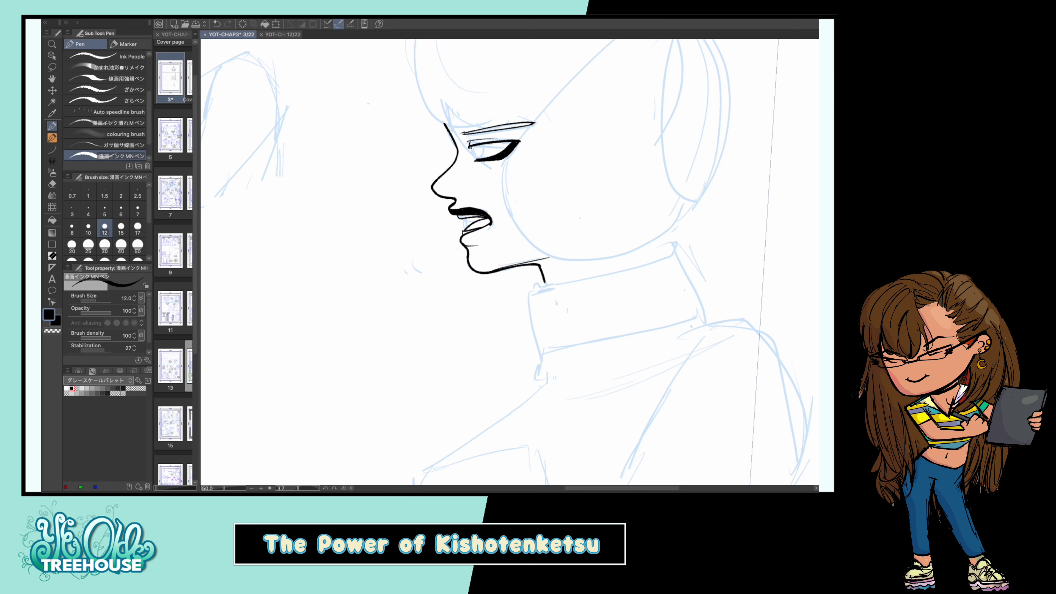
Ink the profile woman's front hair with brush size 8, and her helmet and pointed ear piece with size 12
scroll(605, 320, down, 5)
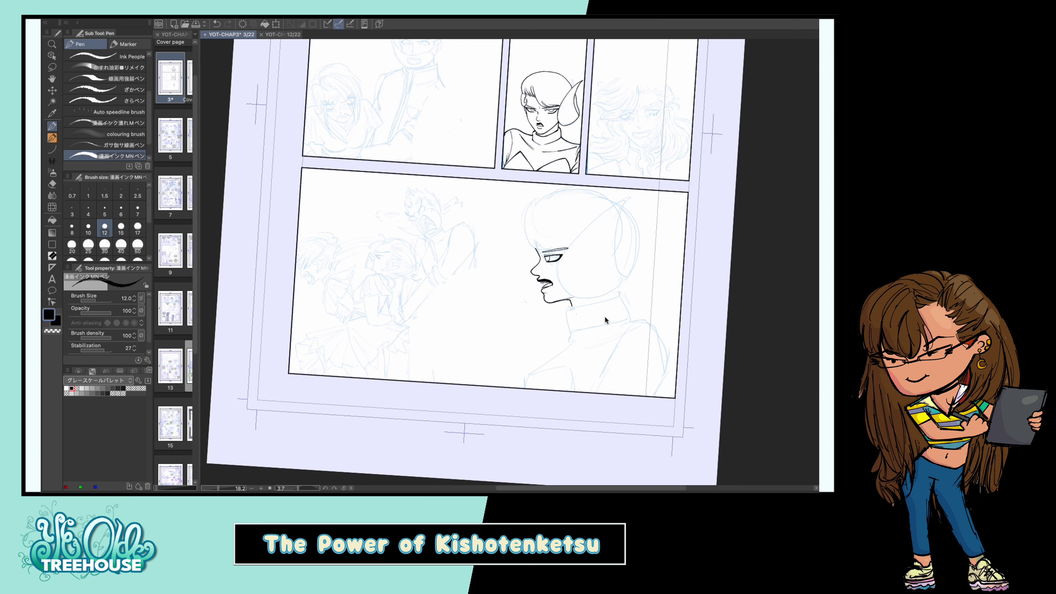
scroll(605, 320, up, 3)
click(71, 227)
drag(449, 104, 447, 208)
key(bracketright)
key(bracketright)
mouse_move(601, 118)
mouse_down()
mouse_move(451, 103)
mouse_move(640, 266)
mouse_up()
mouse_move(631, 104)
mouse_down()
mouse_move(619, 270)
mouse_move(621, 260)
mouse_up()
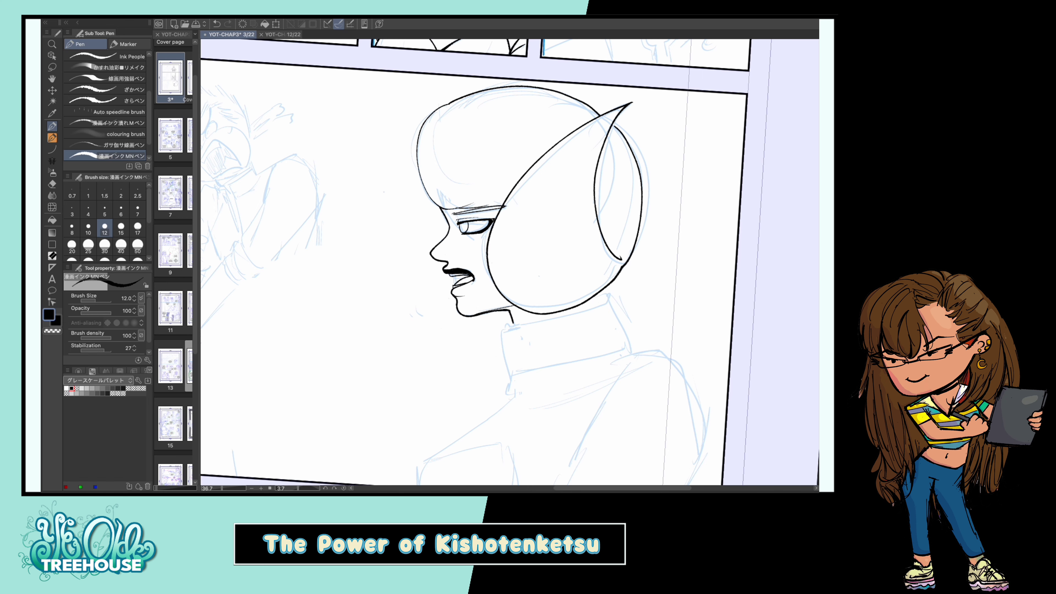
Increase the brush size to 17 and ink the upper and front edges of the profile woman's collar
scroll(509, 262, down, 2)
scroll(505, 291, up, 4)
key(bracketright)
key(bracketright)
drag(628, 177, 506, 215)
drag(505, 215, 506, 304)
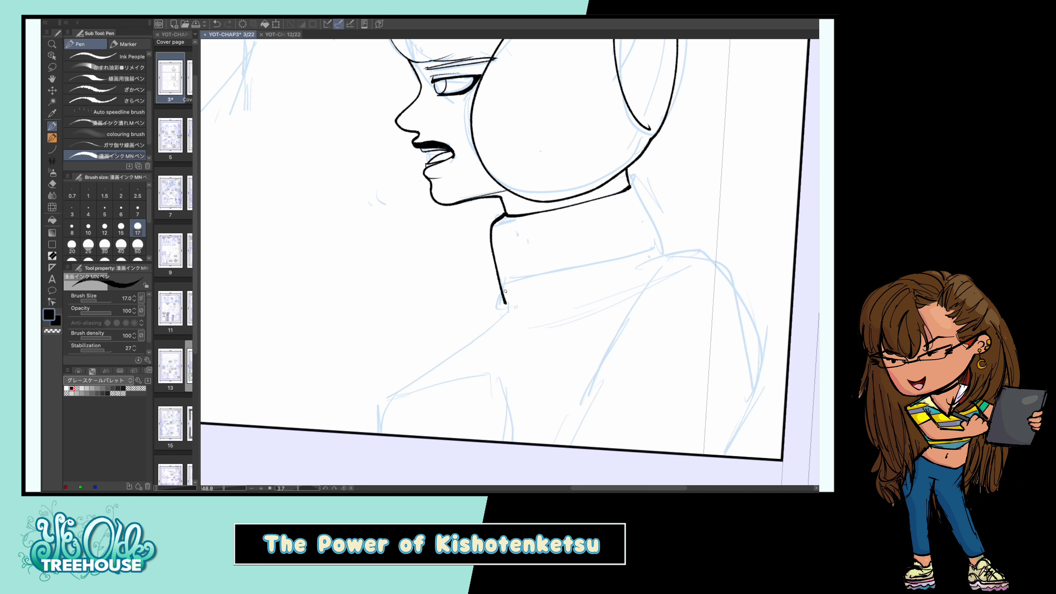
Ink the back of the collar, the chest line and the rear shoulder and arm of the profile woman
drag(629, 180, 663, 259)
drag(503, 291, 371, 432)
drag(664, 259, 719, 455)
drag(748, 332, 726, 456)
Increase the brush size to 30 and ink the collar seam, bust edge and garment folds of the profile woman
key(bracketright)
key(bracketright)
key(bracketright)
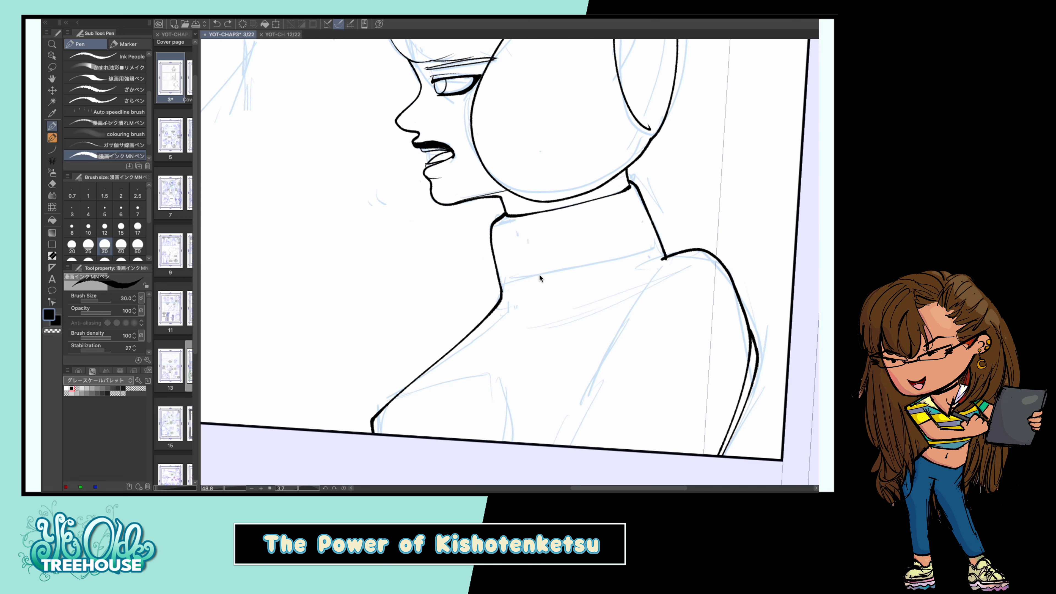
drag(540, 278, 664, 254)
mouse_move(391, 425)
mouse_down()
mouse_move(508, 373)
mouse_move(510, 441)
mouse_up()
drag(661, 262, 587, 409)
drag(645, 283, 512, 338)
drag(595, 383, 574, 448)
Reset the canvas rotation and ink the spiky-haired man's face, ear and neck in the upper panel with brush size 10
scroll(555, 244, down, 4)
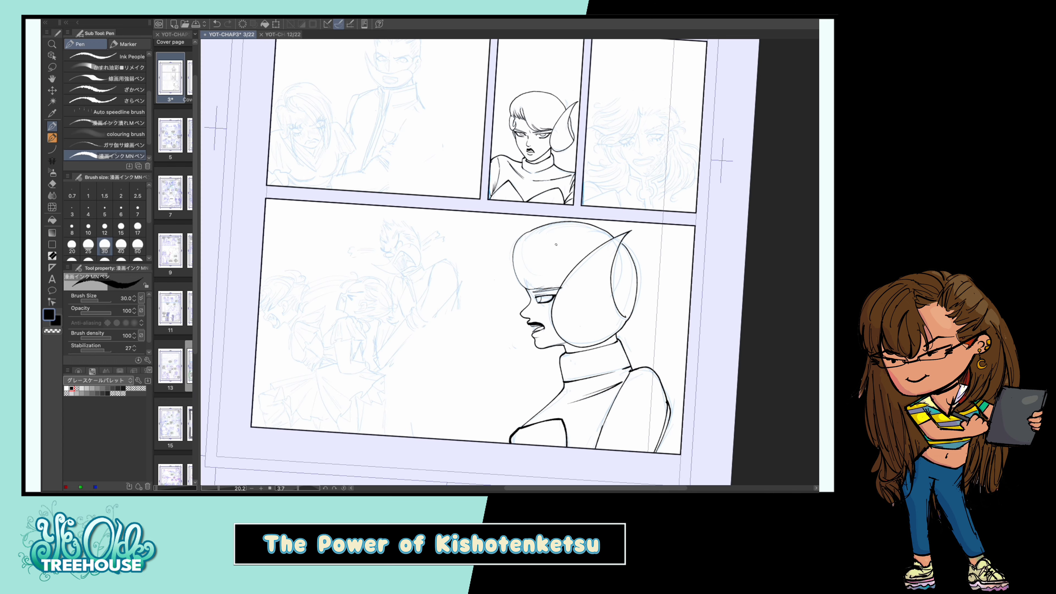
scroll(555, 244, up, 2)
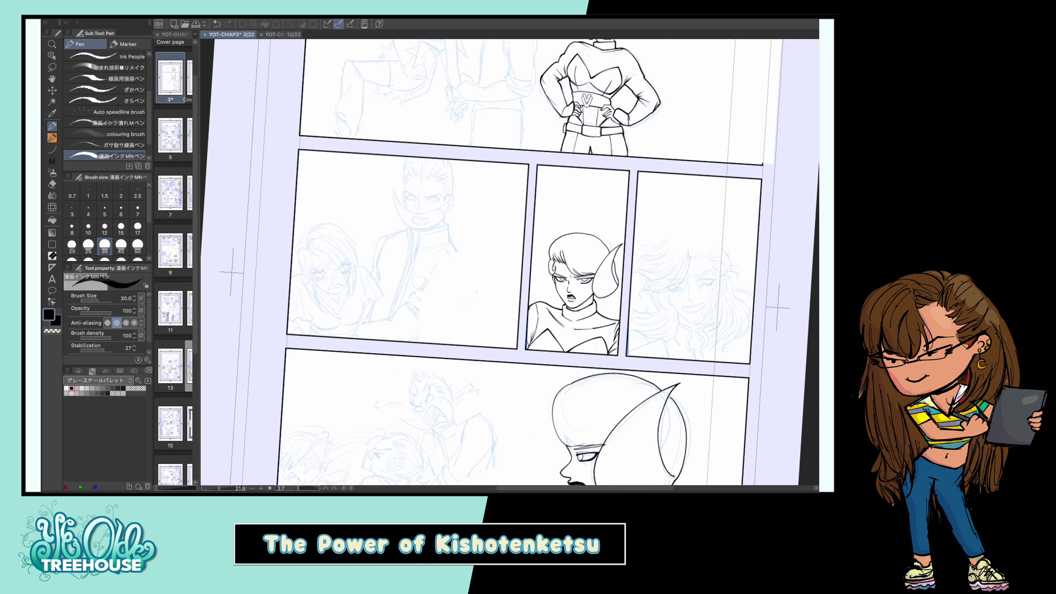
key(ctrl+0)
scroll(419, 200, up, 5)
click(89, 227)
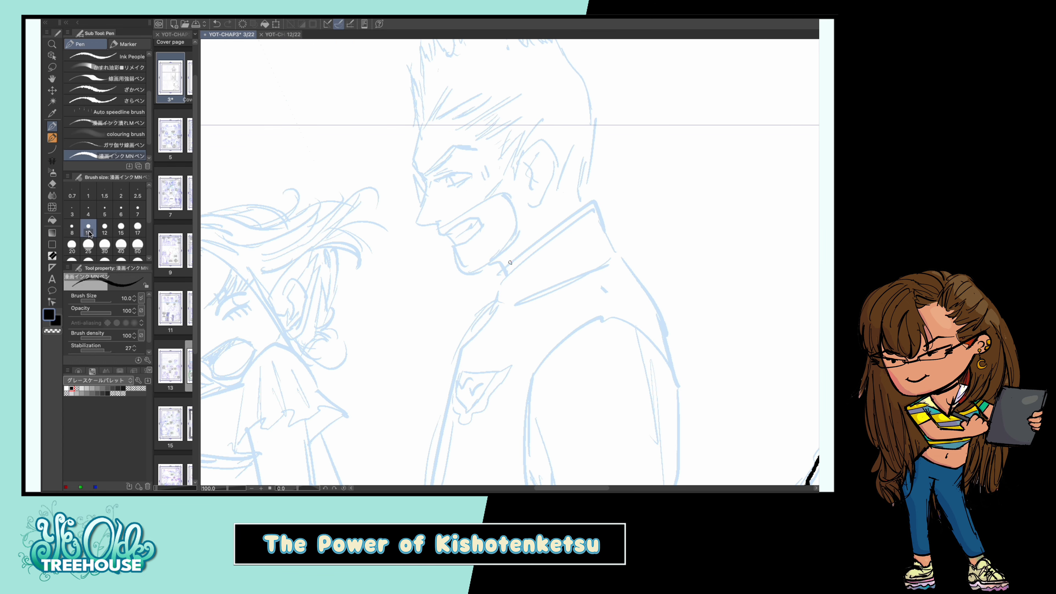
drag(420, 128, 417, 222)
drag(518, 174, 531, 205)
mouse_move(540, 151)
mouse_down()
mouse_move(531, 191)
mouse_move(582, 205)
mouse_up()
Reduce the brush size to 8, ink the man's mouth, chin and cheek contour, and save the page
key(bracketleft)
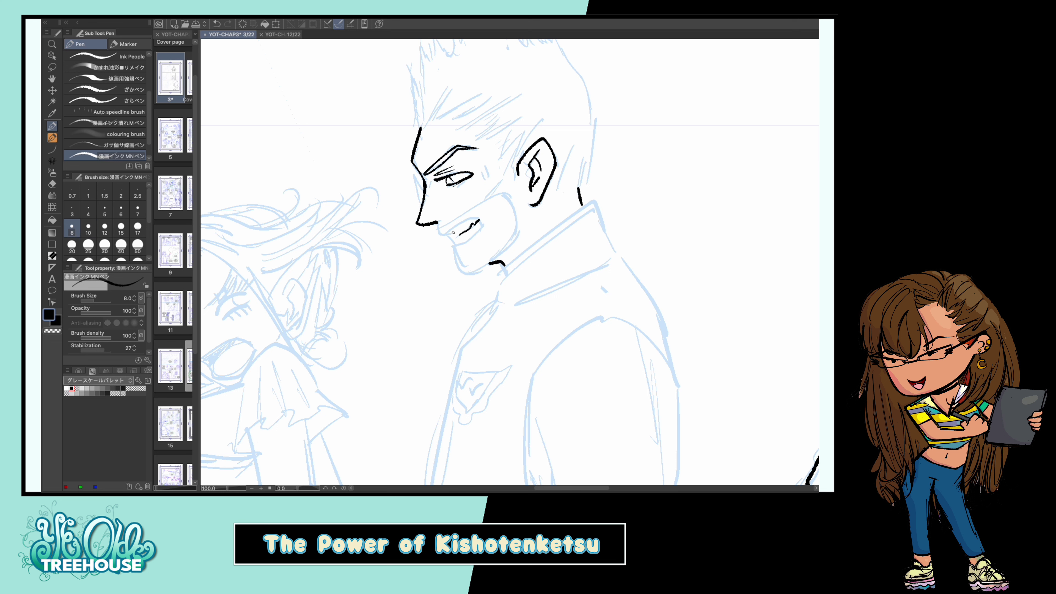
drag(509, 196, 453, 249)
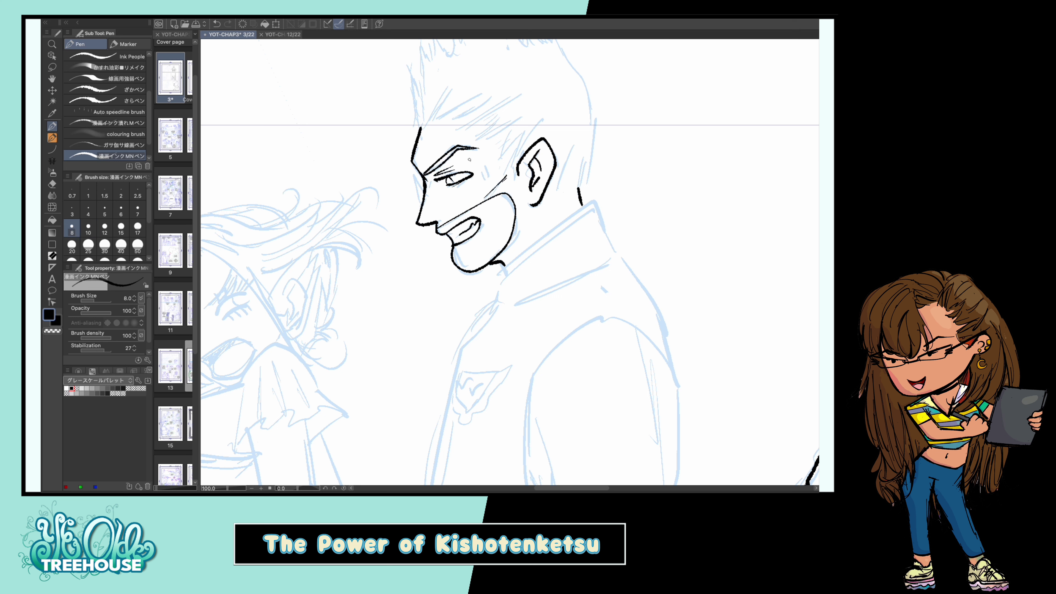
mouse_move(470, 159)
mouse_down()
mouse_move(465, 197)
mouse_move(399, 171)
mouse_move(392, 191)
mouse_up()
key(ctrl+s)
Ink the swept-back hair strokes along the man's hairline from forehead to temple
mouse_move(456, 152)
mouse_down()
mouse_move(399, 186)
mouse_move(435, 201)
mouse_up()
drag(515, 160, 434, 203)
drag(538, 178, 474, 221)
drag(524, 196, 488, 247)
drag(563, 205, 491, 245)
drag(547, 222, 510, 256)
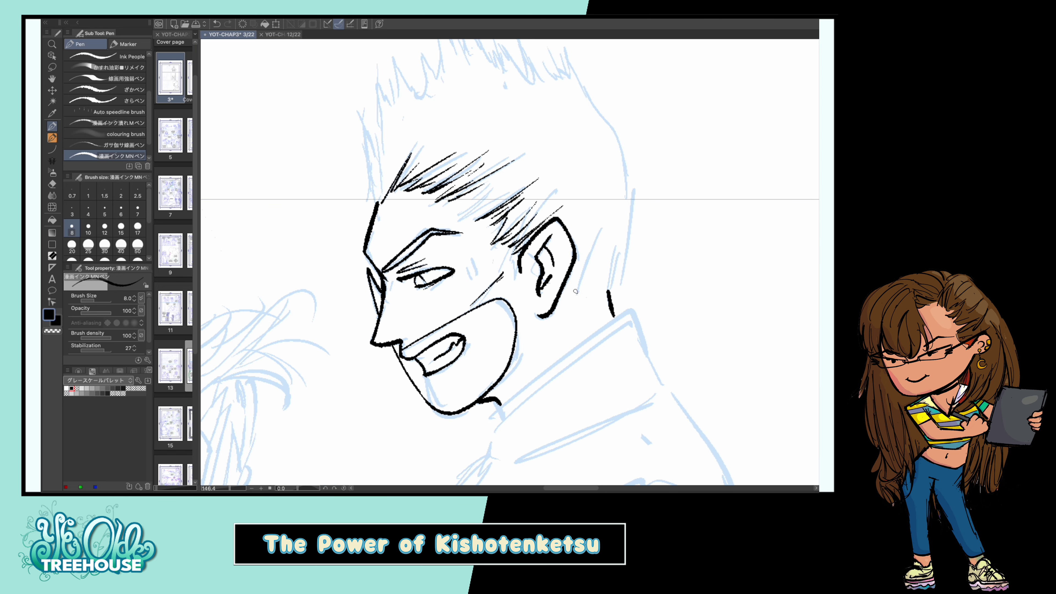
Ink the man's hair strokes behind the ear and add longer strokes above the temple
drag(605, 225, 576, 301)
drag(615, 244, 595, 300)
drag(499, 292, 516, 341)
drag(536, 232, 474, 268)
drag(574, 199, 462, 260)
drag(509, 225, 460, 258)
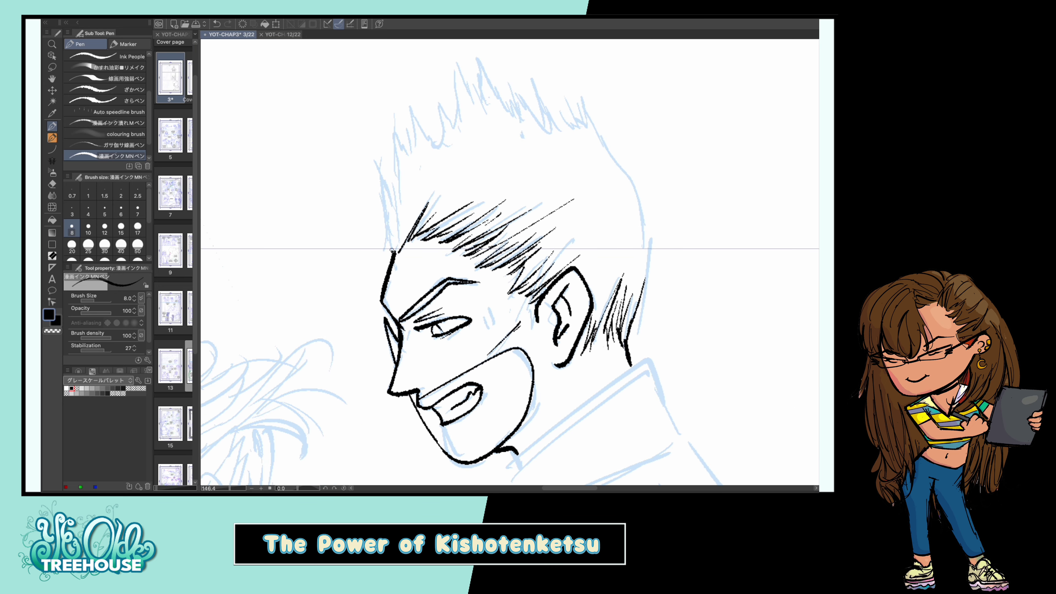
Ink the first hair spikes above the man's forehead and the upper back contour of his hair
drag(392, 251, 376, 162)
drag(402, 208, 388, 123)
drag(596, 131, 634, 198)
scroll(546, 52, down, 5)
scroll(424, 189, up, 5)
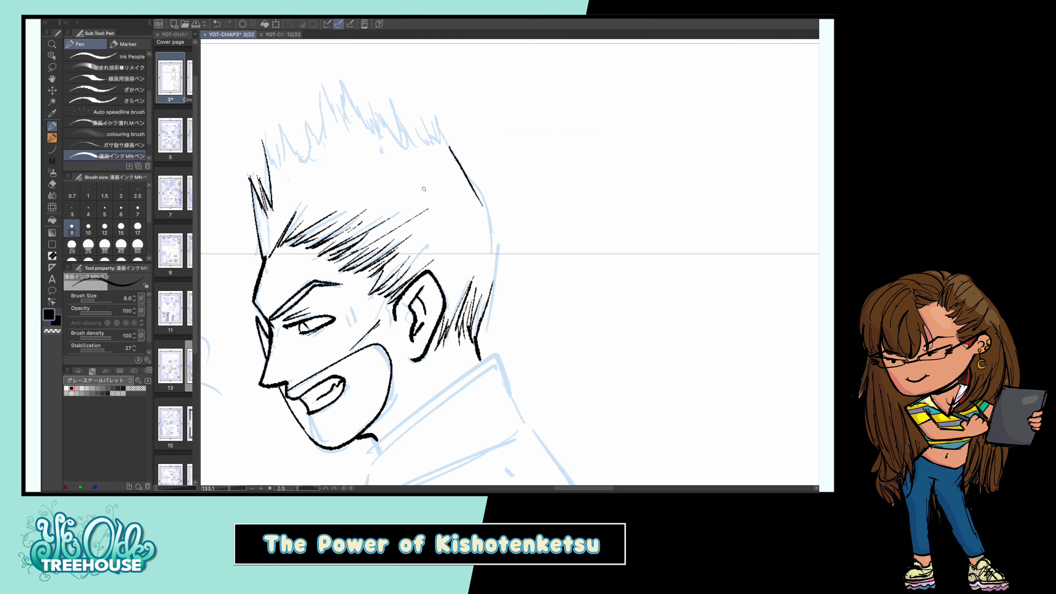
Ink the hair strokes above and behind the man's ear and complete the back contour of his hair
drag(443, 203, 395, 236)
drag(457, 209, 421, 300)
drag(490, 211, 463, 300)
drag(450, 150, 494, 310)
drag(457, 250, 500, 280)
Ink the jagged spikes along the top of the man's hair from the forehead to the crown
mouse_move(361, 177)
mouse_down()
mouse_move(358, 114)
mouse_move(366, 175)
mouse_up()
mouse_move(345, 165)
mouse_down()
mouse_move(351, 194)
mouse_move(337, 196)
mouse_up()
drag(307, 172, 323, 200)
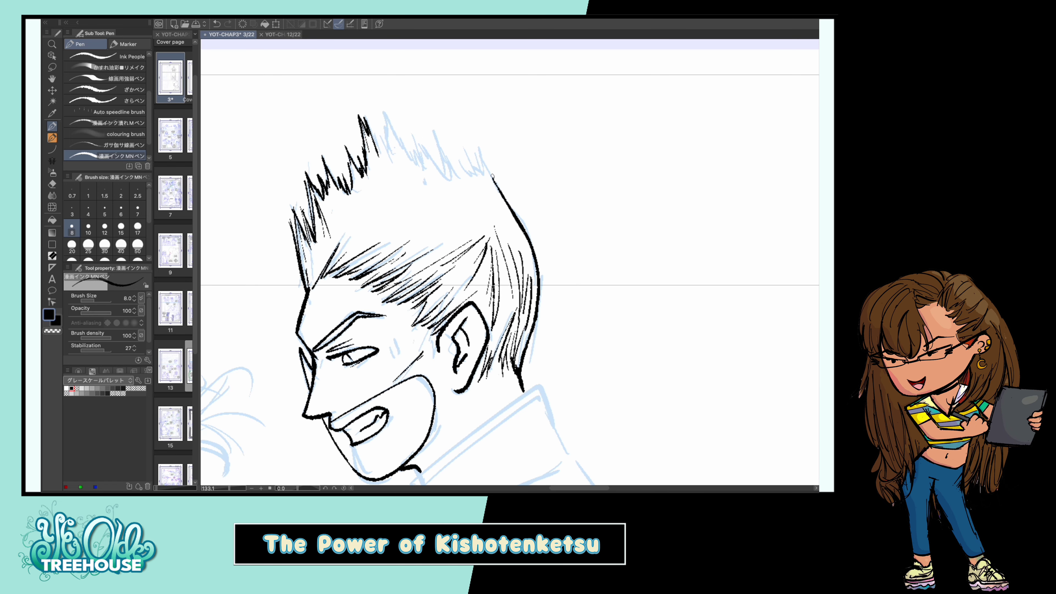
drag(492, 176, 479, 148)
mouse_move(435, 132)
mouse_down()
mouse_move(459, 177)
mouse_move(449, 180)
mouse_up()
drag(462, 139, 472, 182)
drag(386, 119, 422, 179)
drag(418, 129, 427, 167)
Add long inner strokes running from the man's hair spikes down towards his hairline
mouse_move(436, 134)
mouse_down()
mouse_move(438, 167)
mouse_move(352, 248)
mouse_up()
drag(341, 227, 318, 268)
mouse_move(376, 142)
mouse_down()
mouse_move(368, 208)
mouse_move(346, 232)
mouse_up()
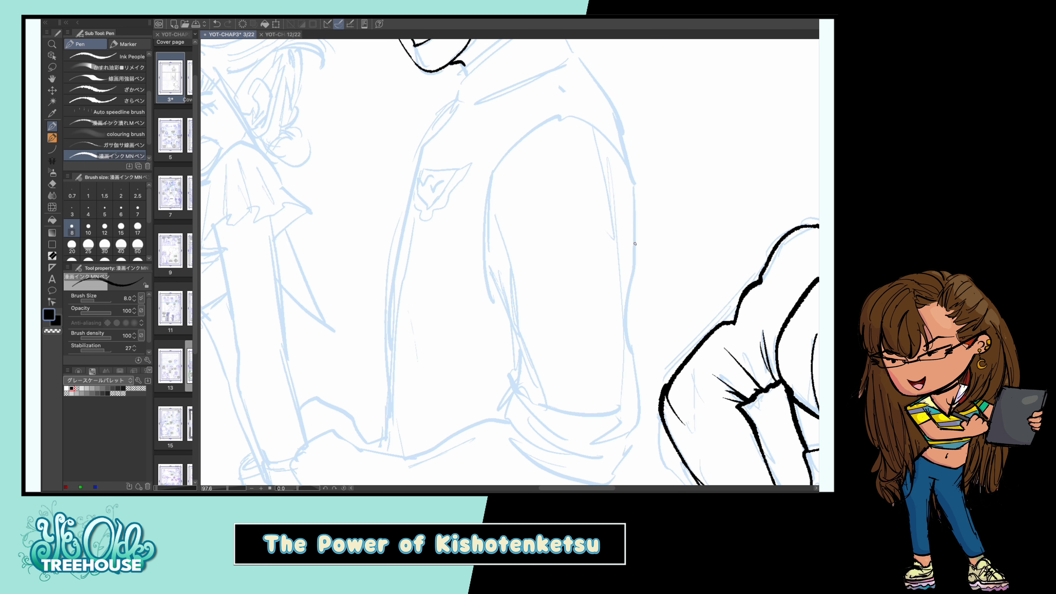
Rotate the canvas and ink the man's forearm outline and thumb with brush size 10
drag(525, 188, 517, 309)
drag(527, 228, 533, 297)
mouse_move(615, 125)
mouse_down()
mouse_move(605, 225)
mouse_move(572, 347)
mouse_up()
drag(495, 313, 463, 331)
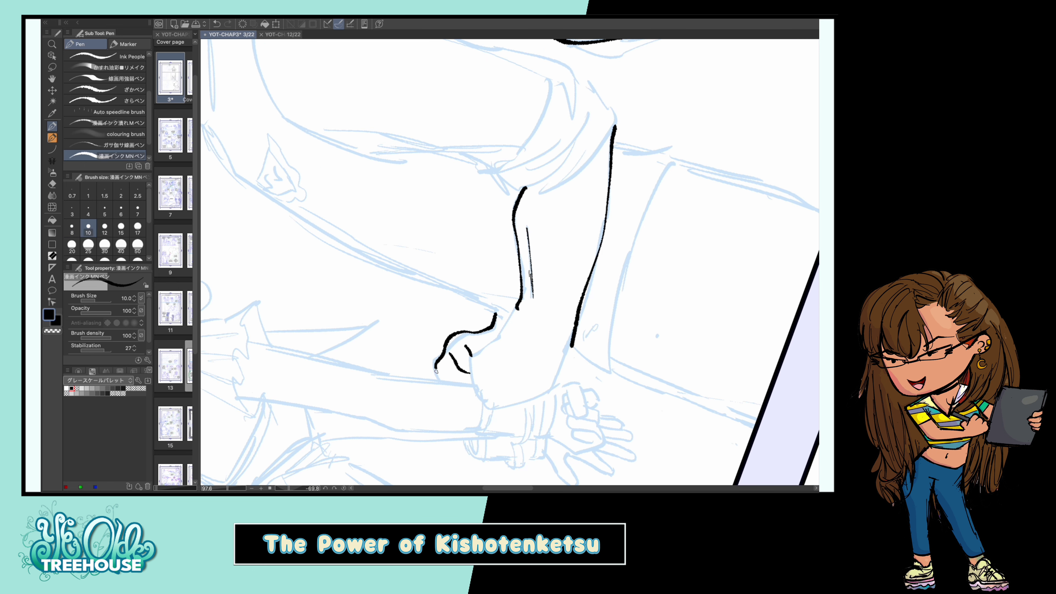
Ink the man's clenched fingers and the edge of his hand, and reset the canvas rotation
drag(436, 370, 440, 385)
mouse_move(515, 311)
mouse_down()
mouse_move(476, 386)
mouse_move(482, 403)
mouse_up()
key(ctrl+@)
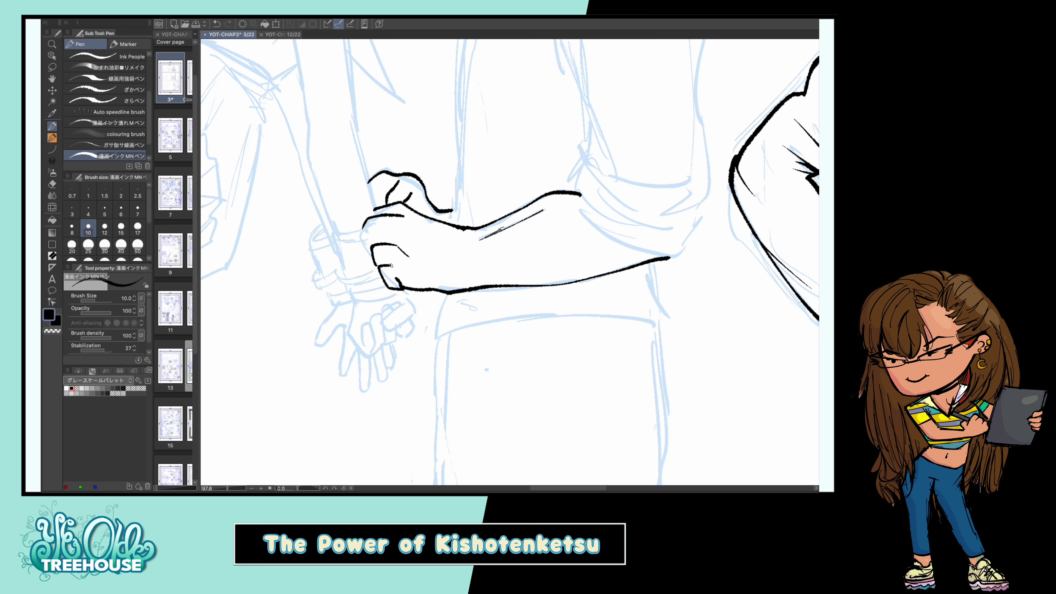
scroll(390, 265, down, 5)
scroll(391, 265, up, 4)
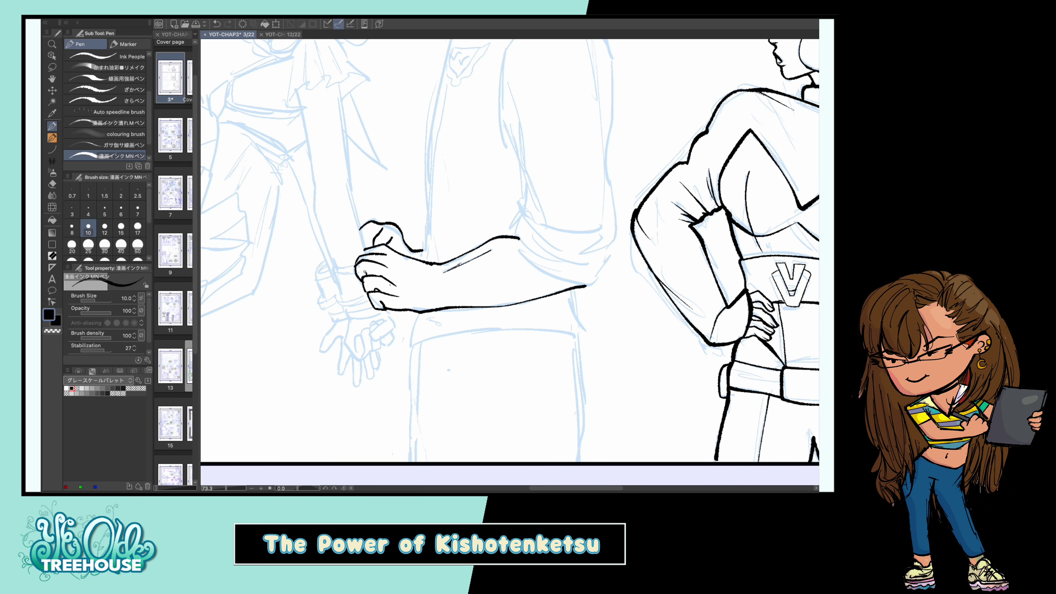
scroll(459, 264, down, 3)
scroll(505, 220, up, 4)
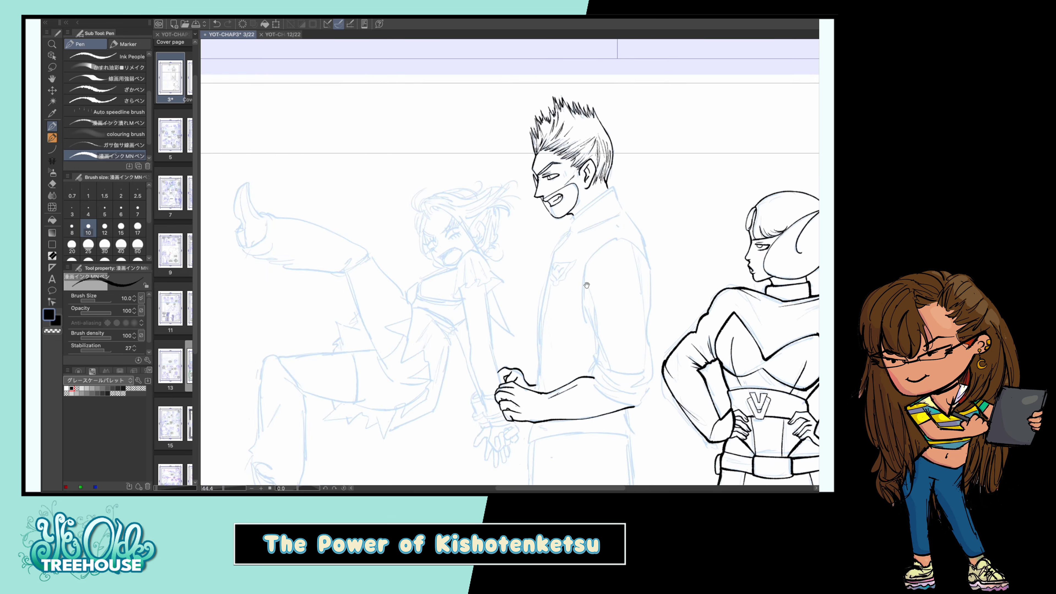
Set the brush size to 15 and ink the man's collar, upper jacket front and shoulder line
key(])
key(])
drag(527, 141, 550, 188)
mouse_move(532, 142)
mouse_down()
mouse_move(457, 204)
mouse_move(545, 189)
mouse_up()
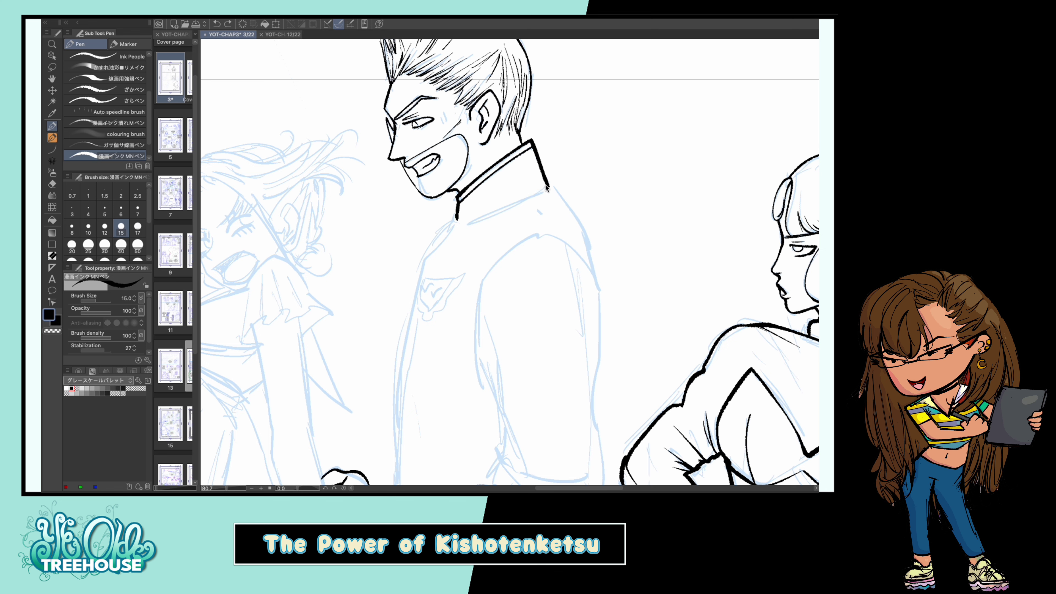
drag(457, 250, 471, 160)
drag(474, 112, 408, 424)
drag(559, 91, 614, 203)
Ink the jacket's hem, the sleeve's inner line and the rest of the jacket front
scroll(582, 187, down, 3)
drag(457, 259, 457, 281)
mouse_move(455, 281)
mouse_down()
mouse_move(570, 244)
mouse_move(557, 298)
mouse_up()
mouse_move(577, 131)
mouse_down()
mouse_move(569, 112)
mouse_move(521, 216)
mouse_up()
scroll(520, 208, up, 2)
drag(456, 333, 485, 169)
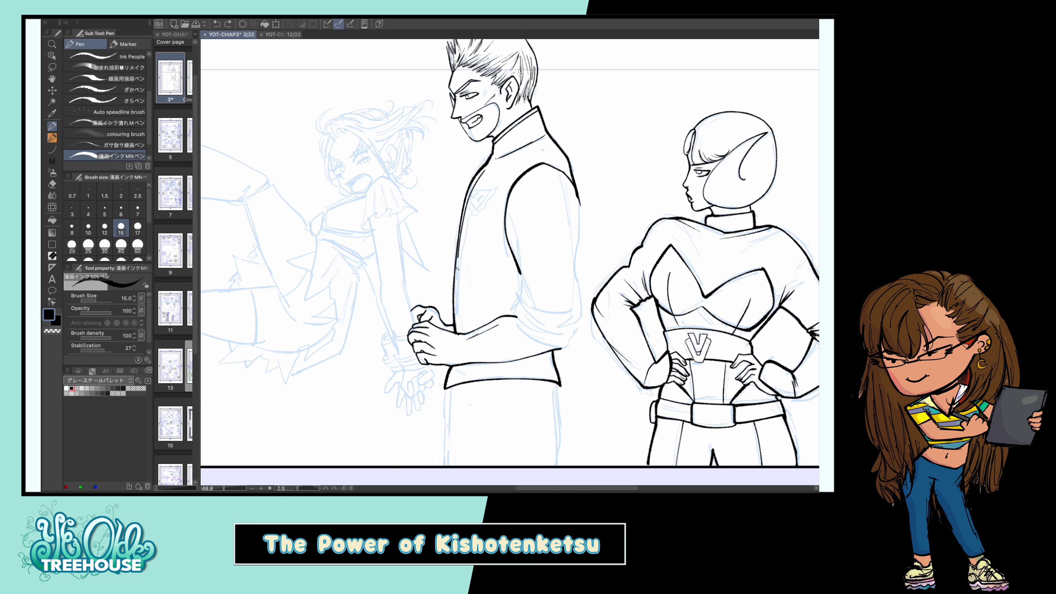
Set the brush size to 17 and ink the man's trouser outlines and creases down to the panel border
scroll(537, 248, down, 3)
click(137, 226)
drag(425, 268, 419, 345)
drag(530, 260, 520, 344)
drag(432, 266, 437, 337)
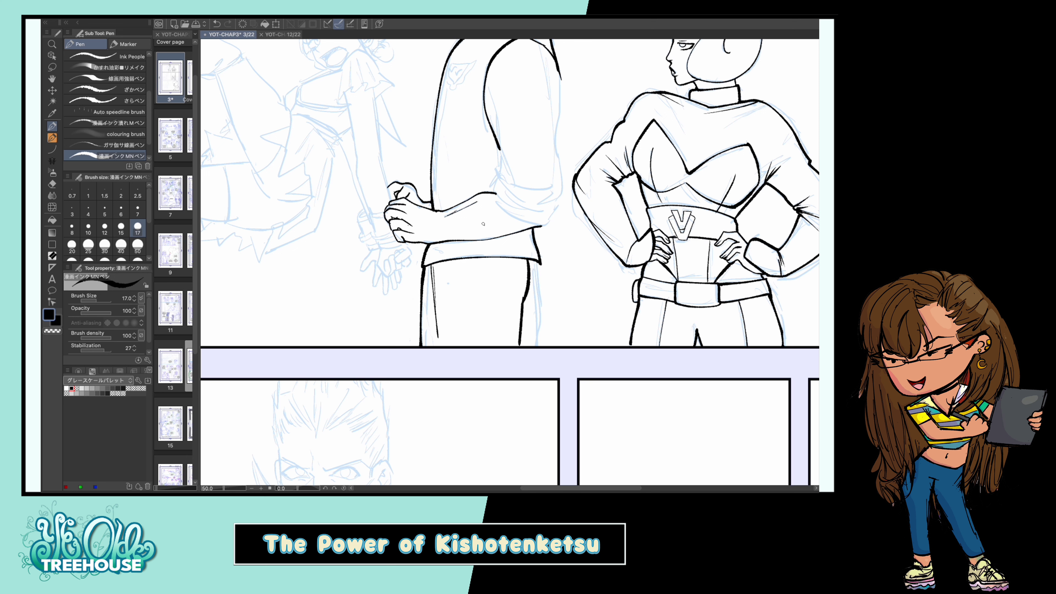
scroll(518, 347, down, 2)
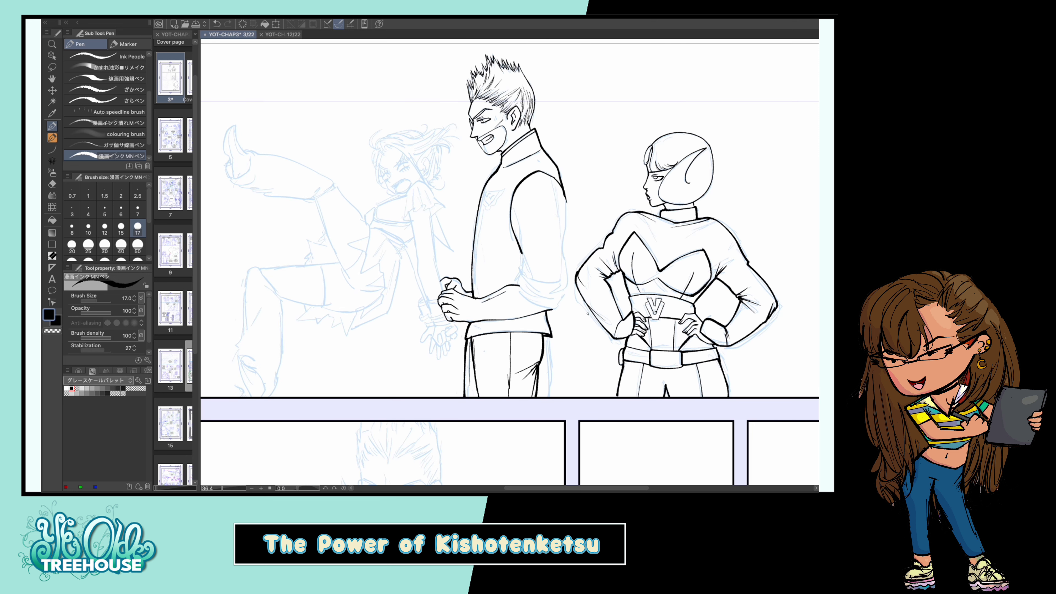
Ink the man's sleeve outline, its creases and the rolled-up cuff folds, and save the page
scroll(587, 314, up, 2)
mouse_move(488, 170)
mouse_down()
mouse_move(501, 267)
mouse_move(525, 273)
mouse_up()
drag(558, 159, 555, 231)
mouse_move(561, 185)
mouse_down()
mouse_move(554, 283)
mouse_move(503, 290)
mouse_up()
mouse_move(494, 257)
mouse_down()
mouse_move(503, 287)
mouse_move(552, 305)
mouse_move(557, 289)
mouse_move(535, 279)
mouse_up()
drag(557, 277, 546, 299)
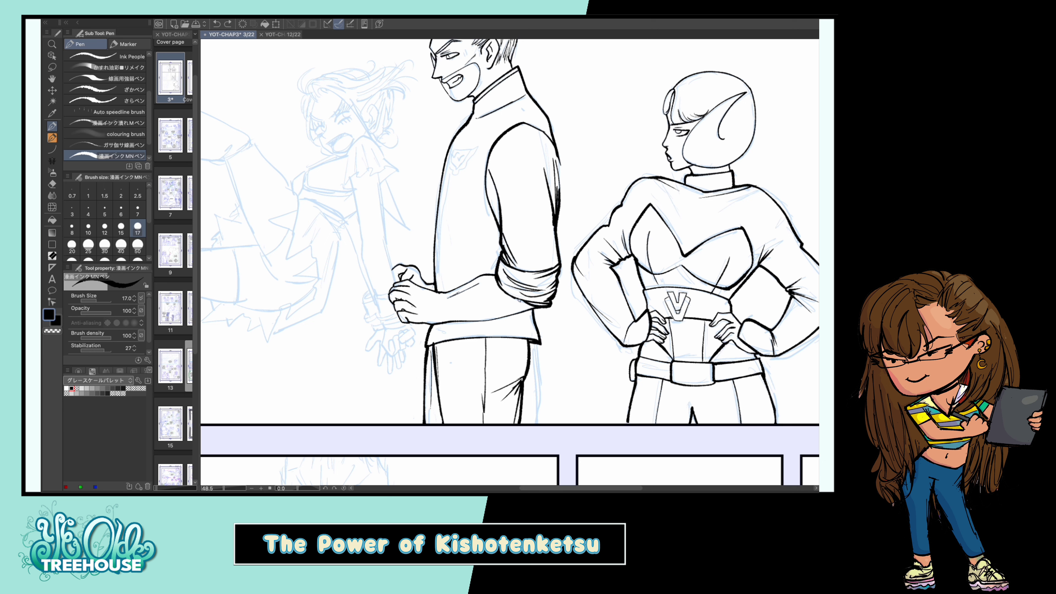
key(ctrl+s)
scroll(371, 120, down, 3)
scroll(372, 120, down, 3)
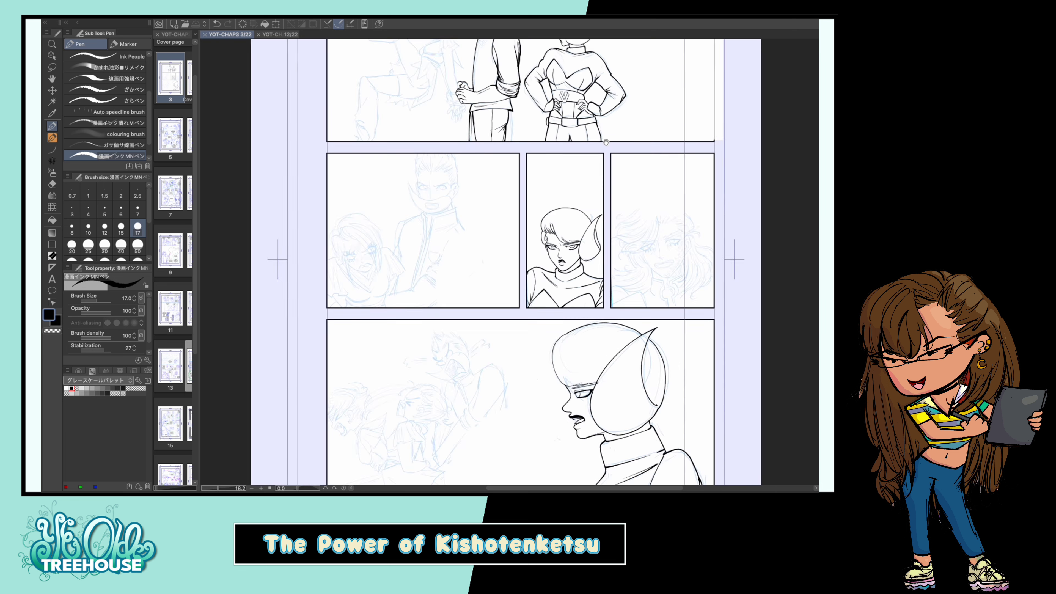
Place the winged emblem on the chest of the man's jacket in the upper panel and scale it down
scroll(371, 120, up, 3)
key(ctrl+o)
key(Escape)
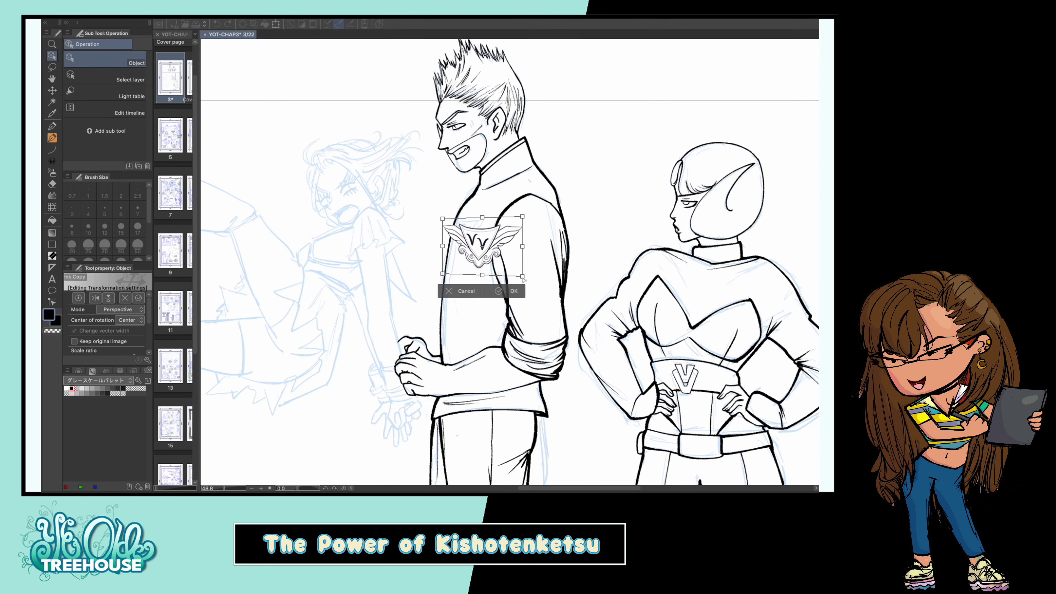
drag(524, 287, 514, 249)
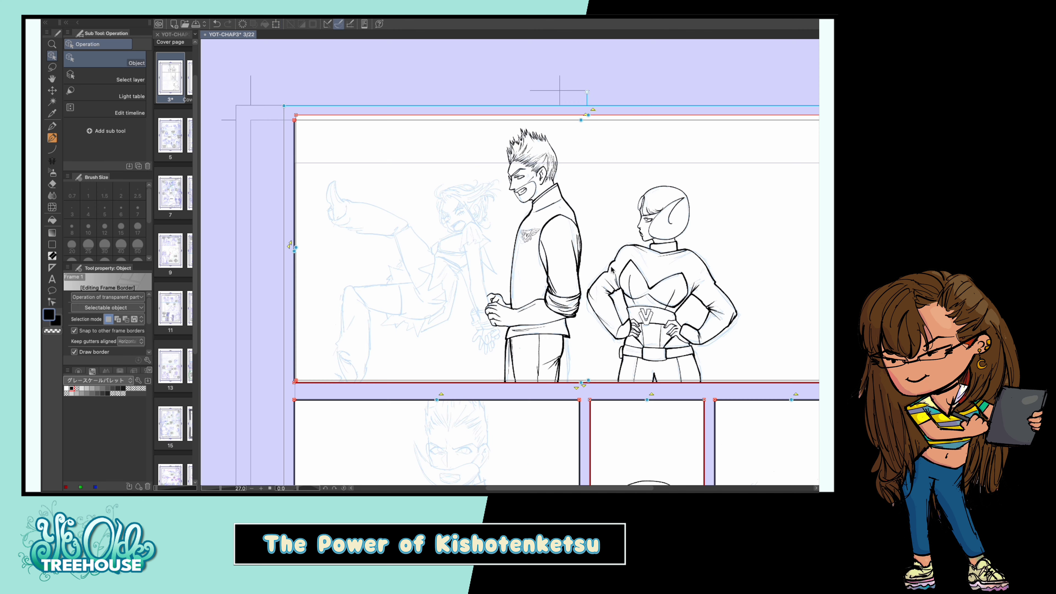
click(167, 69)
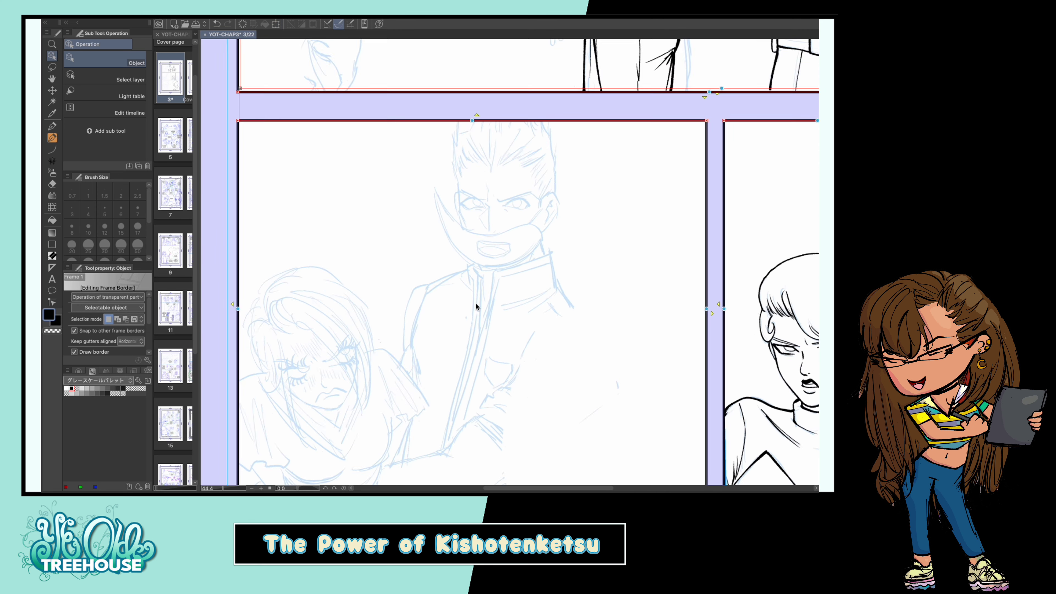
Ink the man's ears, neck, brows, eyes, nose and mouth in the middle-left panel with brush size 12
key(p)
scroll(475, 306, up, 2)
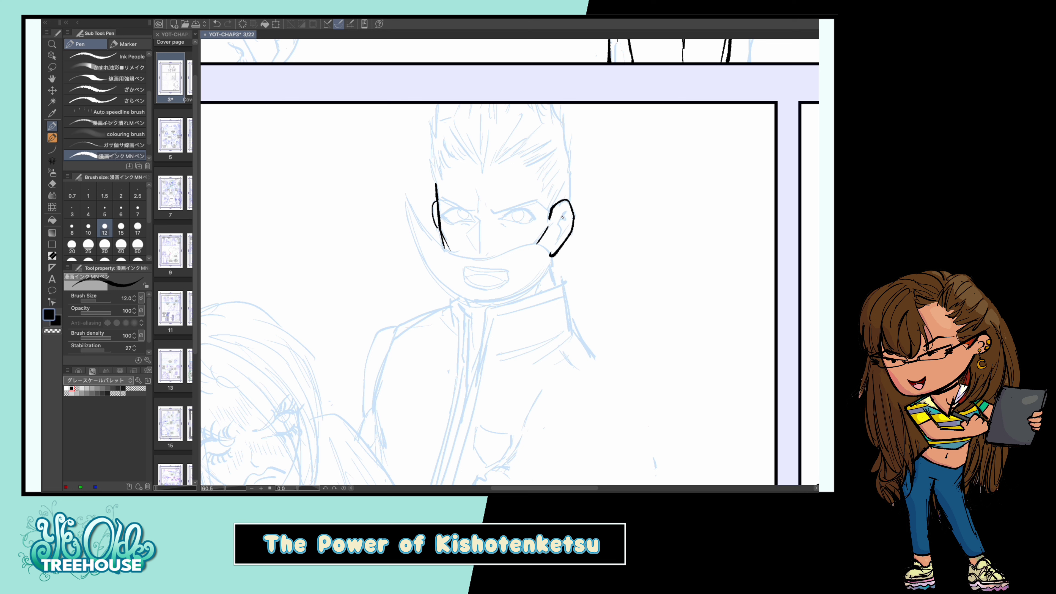
drag(550, 270, 554, 287)
drag(540, 282, 534, 295)
drag(466, 298, 471, 307)
drag(491, 209, 543, 206)
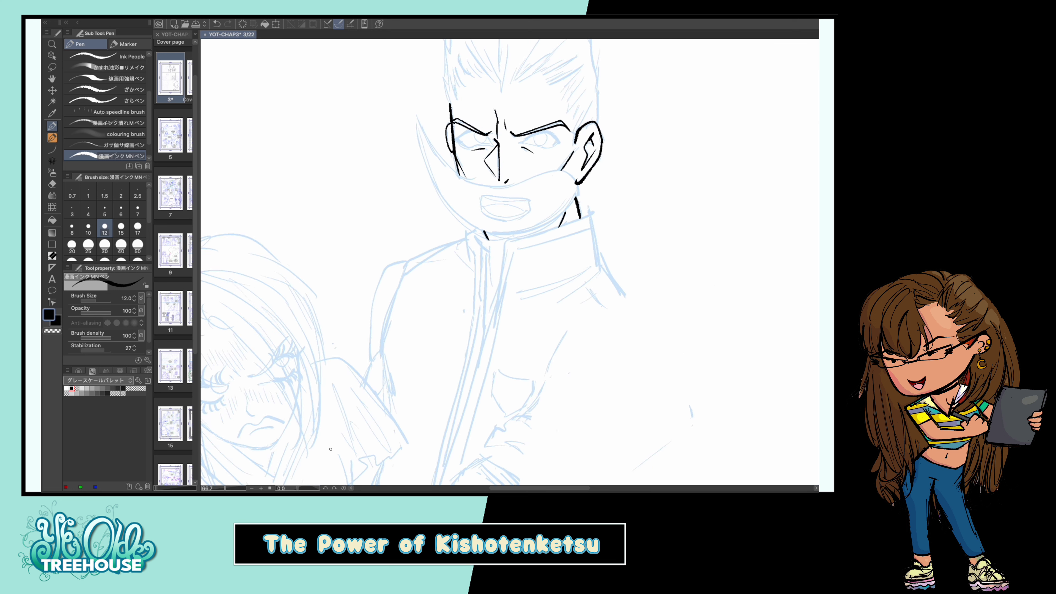
drag(500, 213, 460, 227)
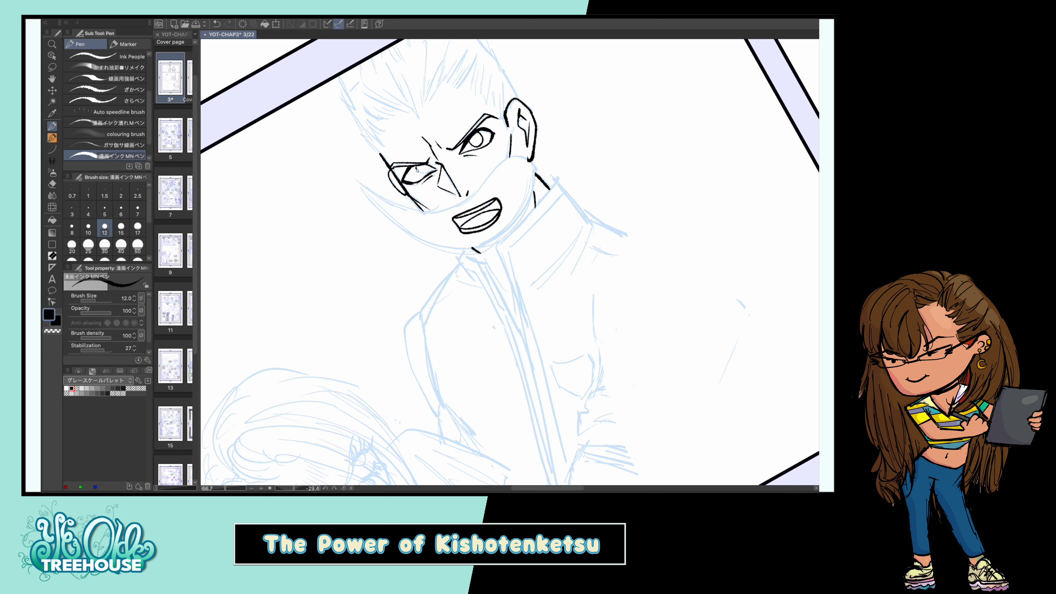
Set the brush size to 10 and ink the crescent-shaped contour around the man's mouth and chin
click(89, 228)
mouse_move(512, 157)
mouse_down()
mouse_move(492, 239)
mouse_move(452, 251)
mouse_up()
drag(358, 183, 456, 251)
drag(356, 179, 469, 192)
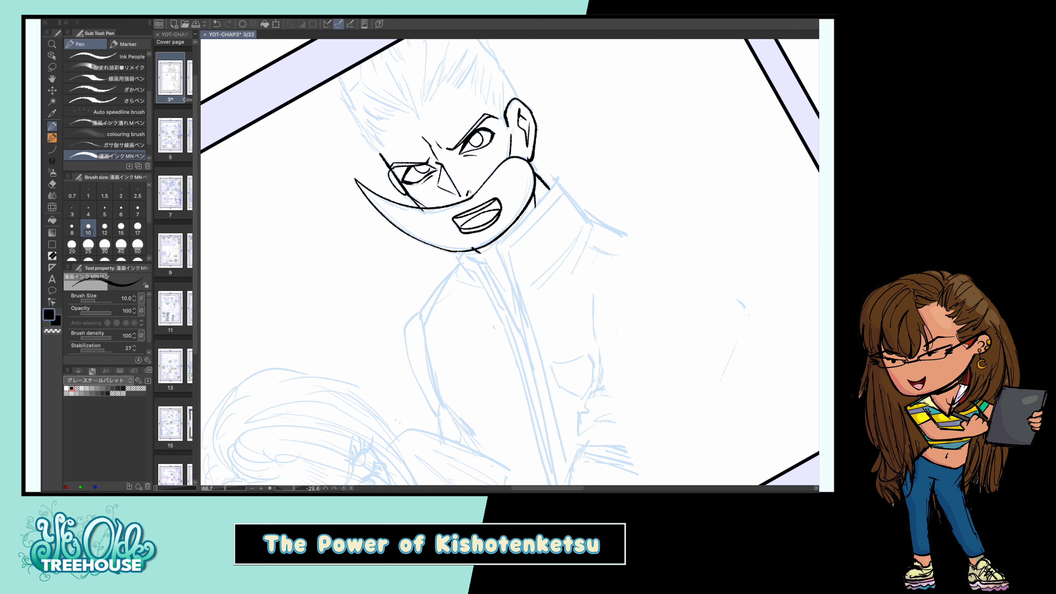
scroll(457, 208, down, 3)
scroll(457, 208, up, 5)
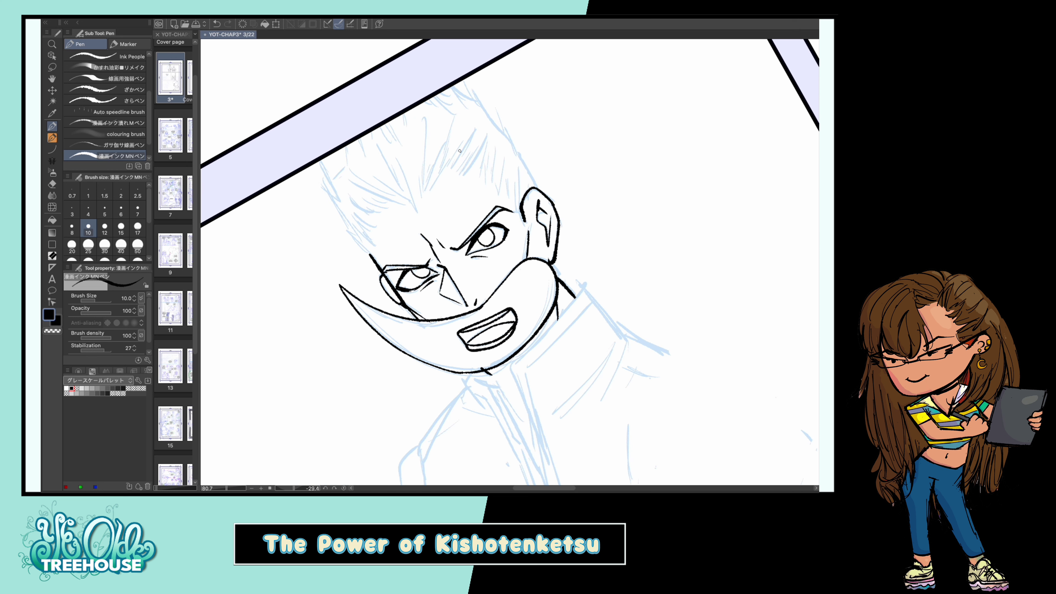
Ink the short hair strokes above the man's ear, the outer hair contours and the spike tips
drag(480, 124, 450, 169)
mouse_move(486, 134)
mouse_down()
mouse_move(463, 175)
mouse_move(476, 183)
mouse_up()
drag(499, 168, 499, 191)
drag(520, 174, 515, 211)
drag(473, 93, 536, 189)
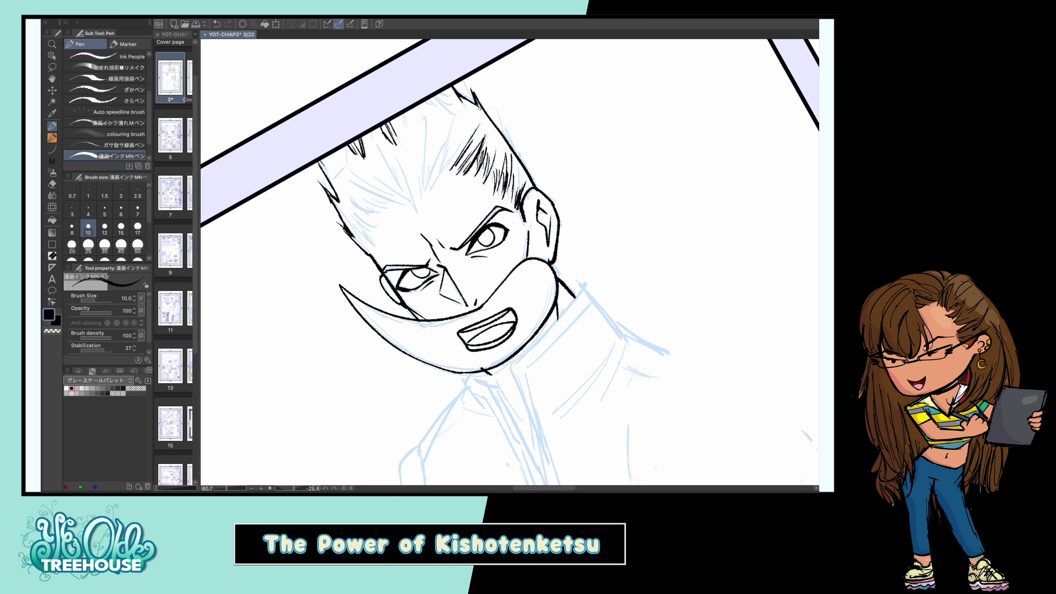
Ink the inner hair strokes converging on the man's hairline from the top and the opposite temple
drag(380, 146, 402, 189)
mouse_move(430, 115)
mouse_down()
mouse_move(419, 199)
mouse_move(428, 183)
mouse_up()
drag(468, 121, 434, 187)
drag(350, 182, 405, 205)
drag(342, 194, 371, 217)
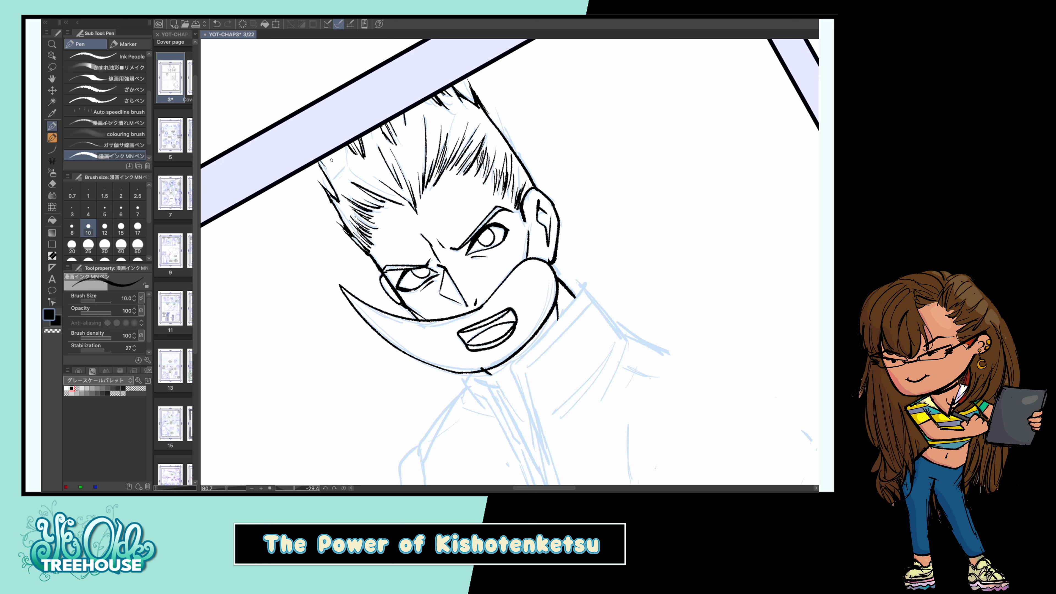
Set the brush size to 17 and ink the man's folded forearm at the panel's lower border
scroll(510, 262, down, 5)
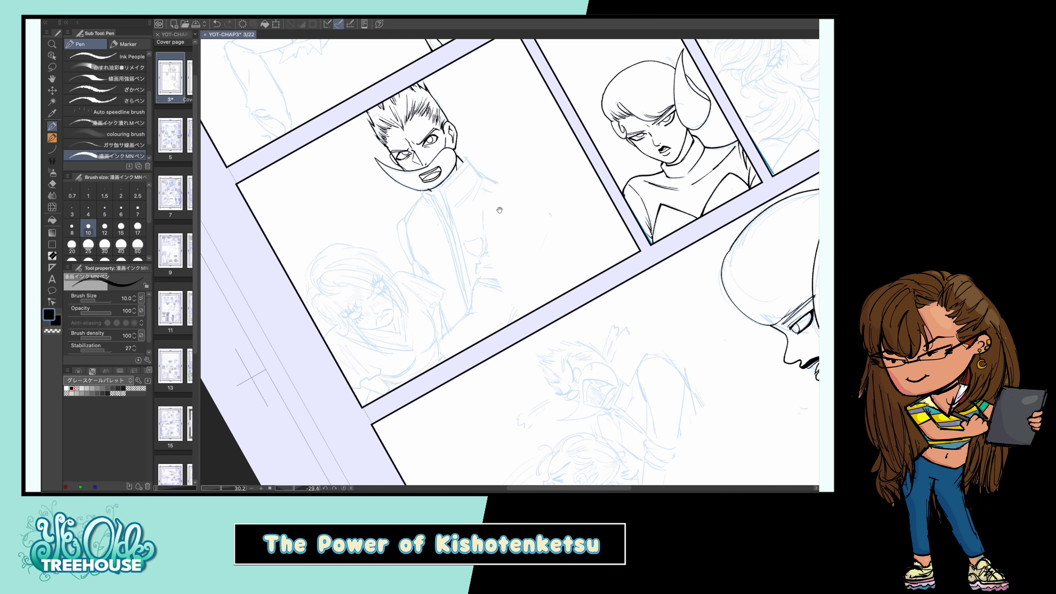
drag(498, 263, 490, 307)
scroll(557, 235, up, 2)
click(137, 228)
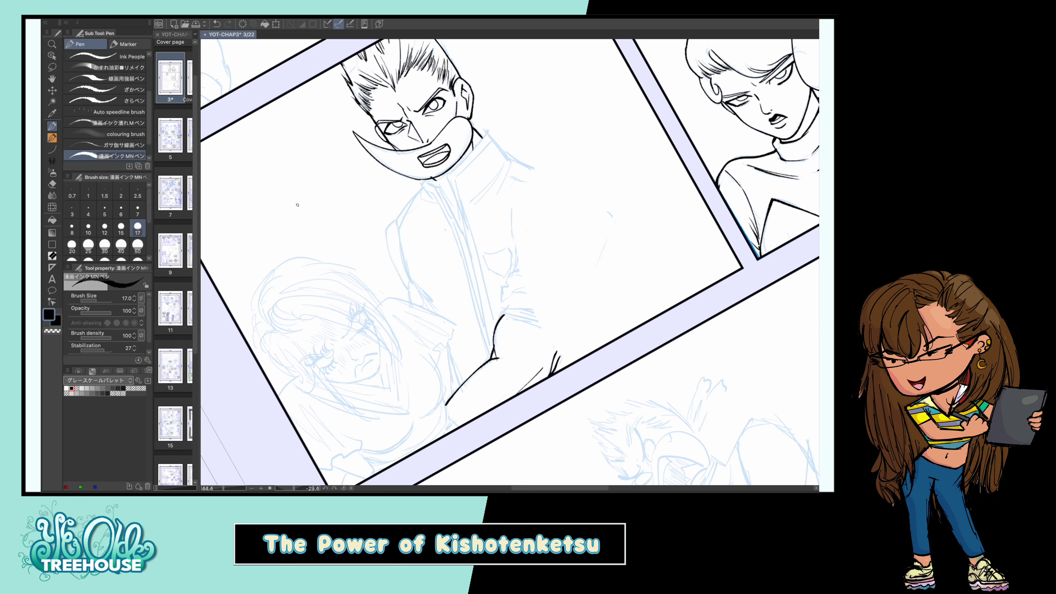
Ink the man's standing collar and the double line of the jacket's front closure down to the forearm
scroll(540, 207, up, 2)
drag(457, 178, 435, 172)
mouse_move(433, 174)
mouse_down()
mouse_move(447, 202)
mouse_move(517, 109)
mouse_up()
mouse_move(521, 108)
mouse_down()
mouse_move(497, 204)
mouse_move(521, 354)
mouse_up()
scroll(493, 252, down, 2)
drag(435, 135, 518, 362)
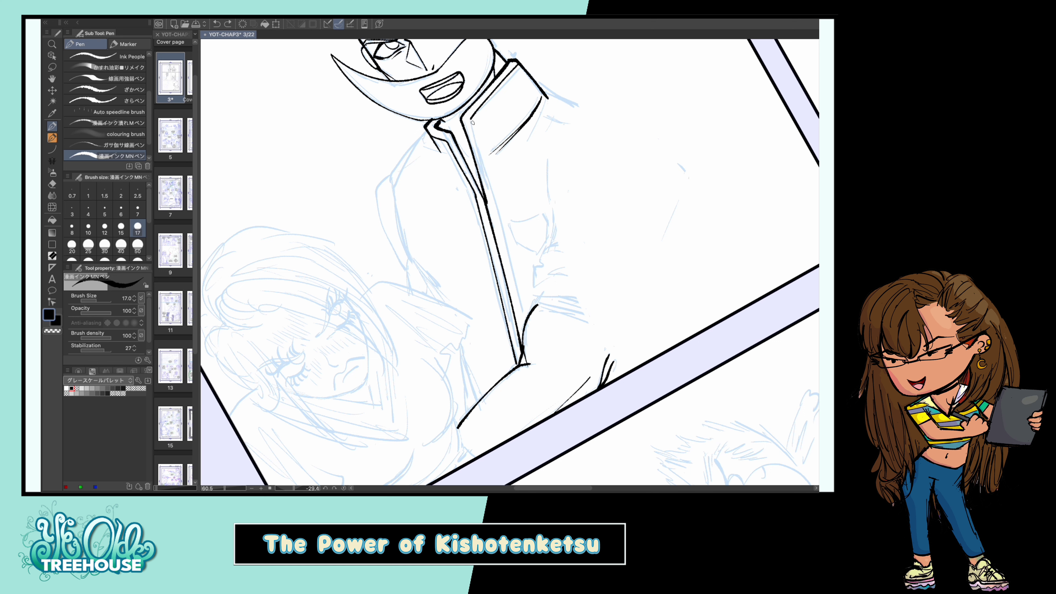
Ink both shoulder lines of the jacket and the outline of the sleeve beside the woman
drag(429, 127, 435, 297)
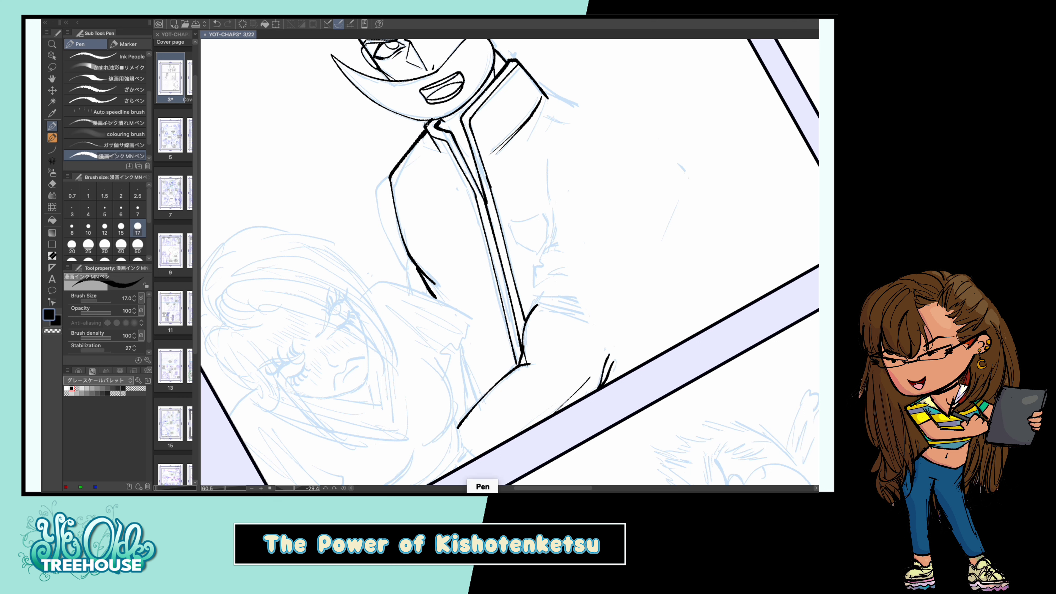
drag(544, 97, 632, 126)
drag(390, 175, 408, 289)
scroll(455, 276, down, 2)
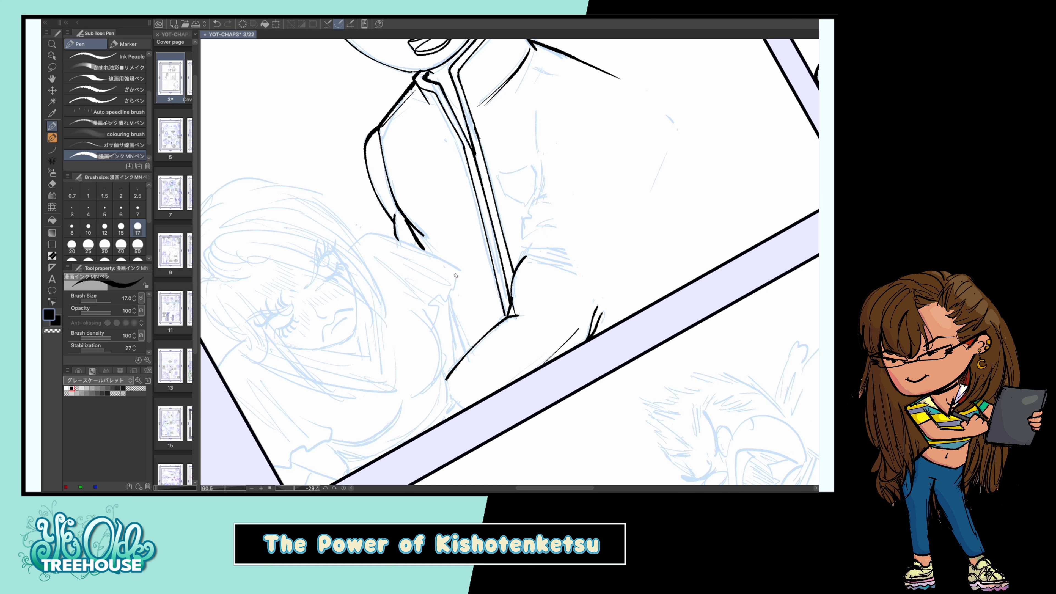
Ink the far sleeve's inner line, the creases around the bent elbow and the cuff, and save the page
scroll(610, 156, down, 2)
drag(524, 113, 497, 178)
drag(516, 219, 489, 253)
drag(488, 275, 544, 298)
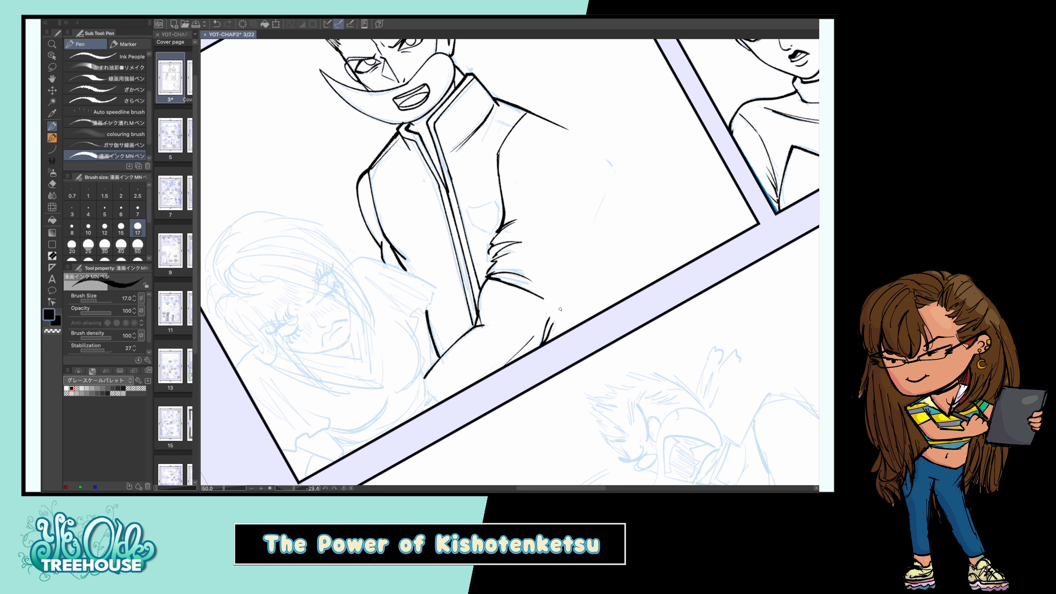
drag(489, 249, 492, 262)
drag(492, 256, 546, 269)
drag(494, 263, 545, 276)
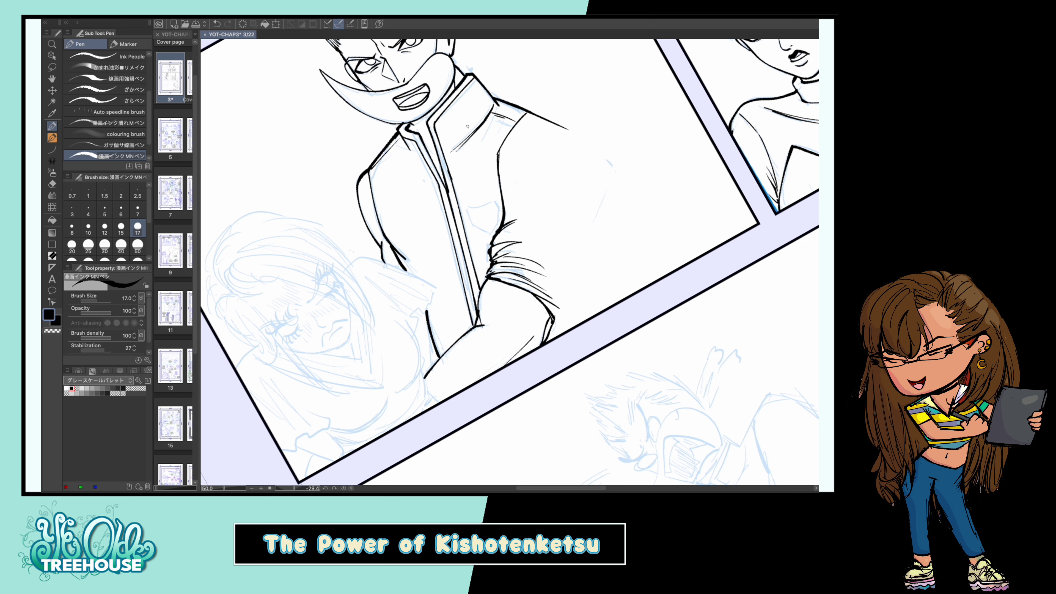
key(ctrl+s)
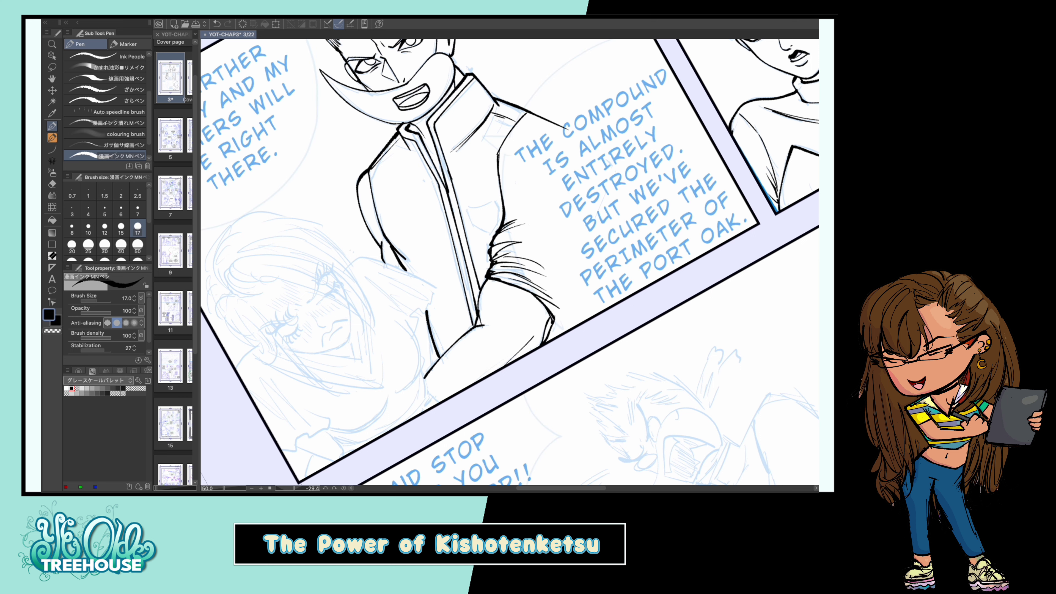
Reset the canvas rotation, scale and tilt a copy of the winged emblem on the man's chest in the middle-left panel, and save
scroll(571, 182, down, 4)
scroll(572, 182, up, 3)
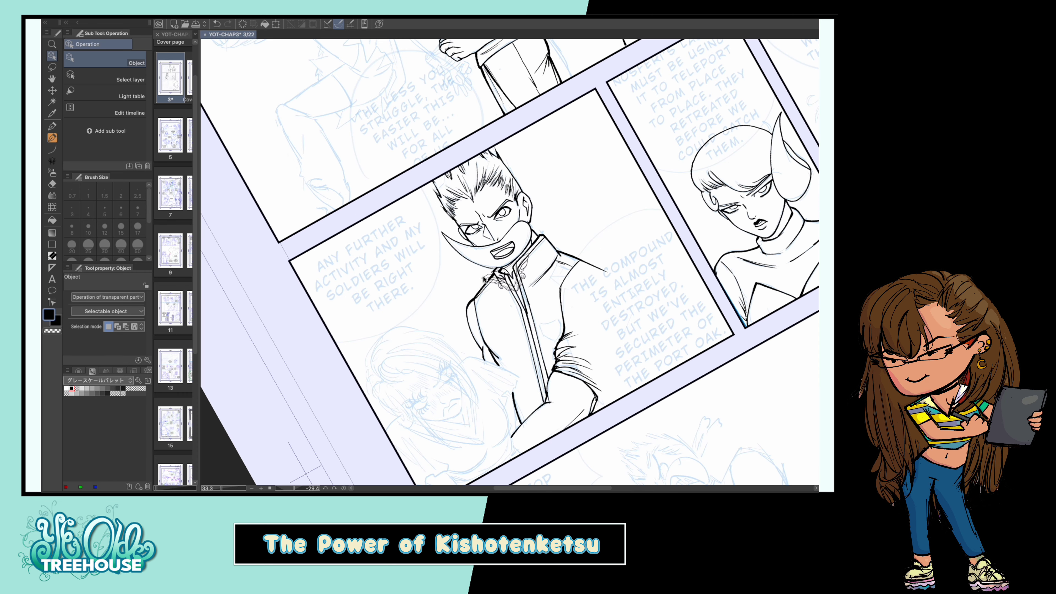
key(ctrl+t)
key(ctrl+z)
key(ctrl+z)
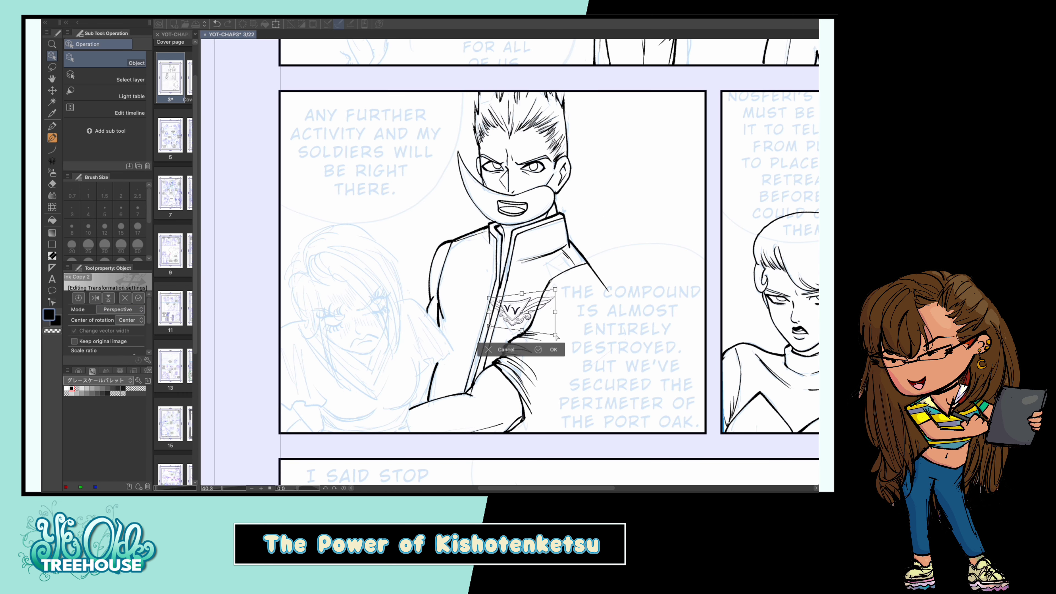
key(ctrl+z)
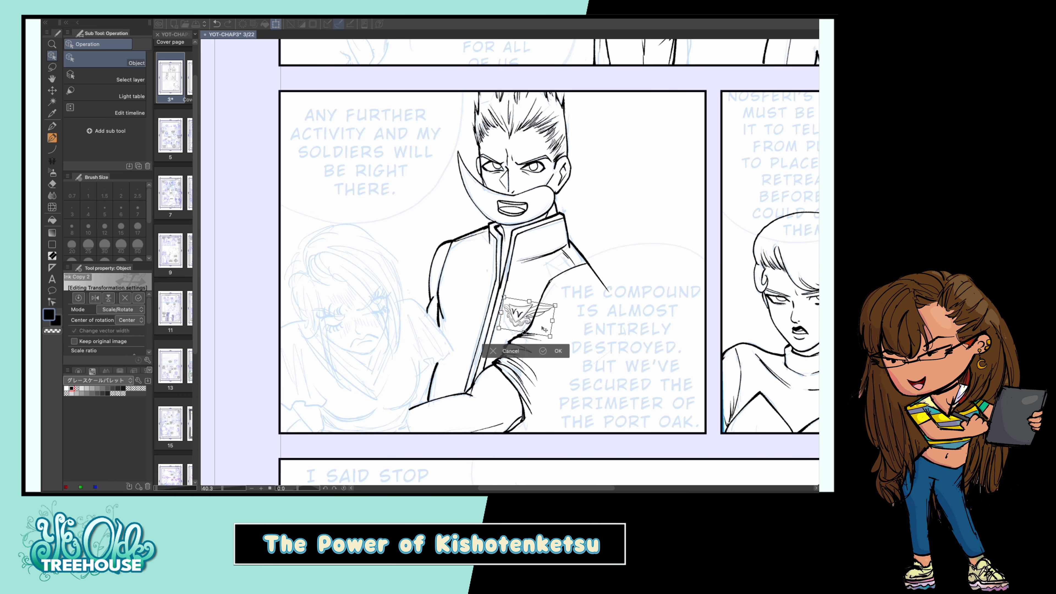
key(Return)
key(ctrl+s)
key(p)
scroll(260, 294, down, 3)
scroll(229, 359, down, 5)
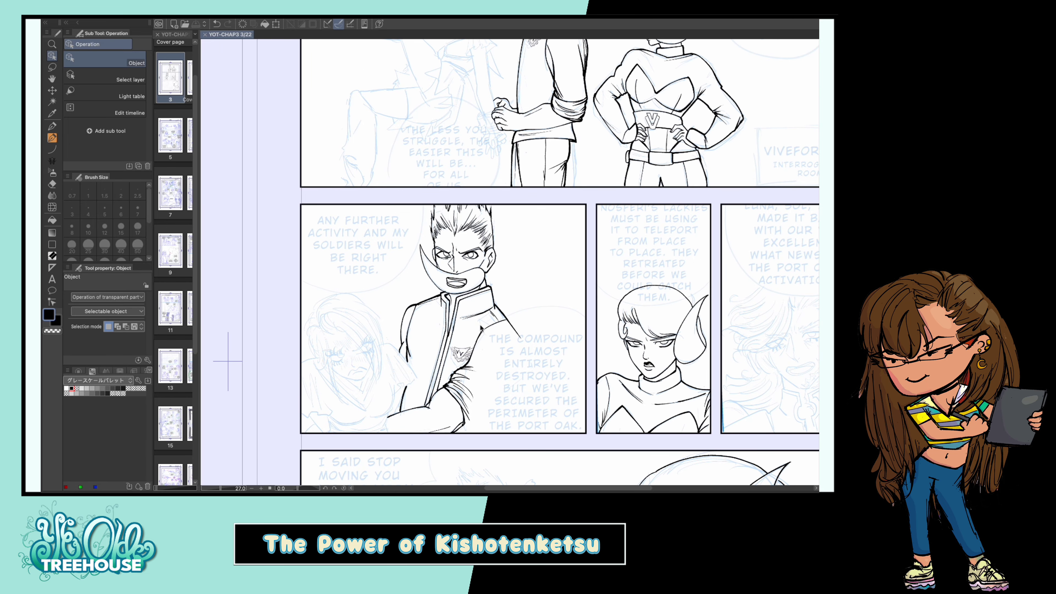
Ink the shouting man's brows, closed eyes, nose and open mouth outline in the bottom panel with the KOCEIPEN at size 10
scroll(499, 208, up, 3)
click(89, 228)
mouse_move(469, 233)
mouse_down()
mouse_move(478, 217)
mouse_move(492, 230)
mouse_move(428, 237)
mouse_move(439, 245)
mouse_up()
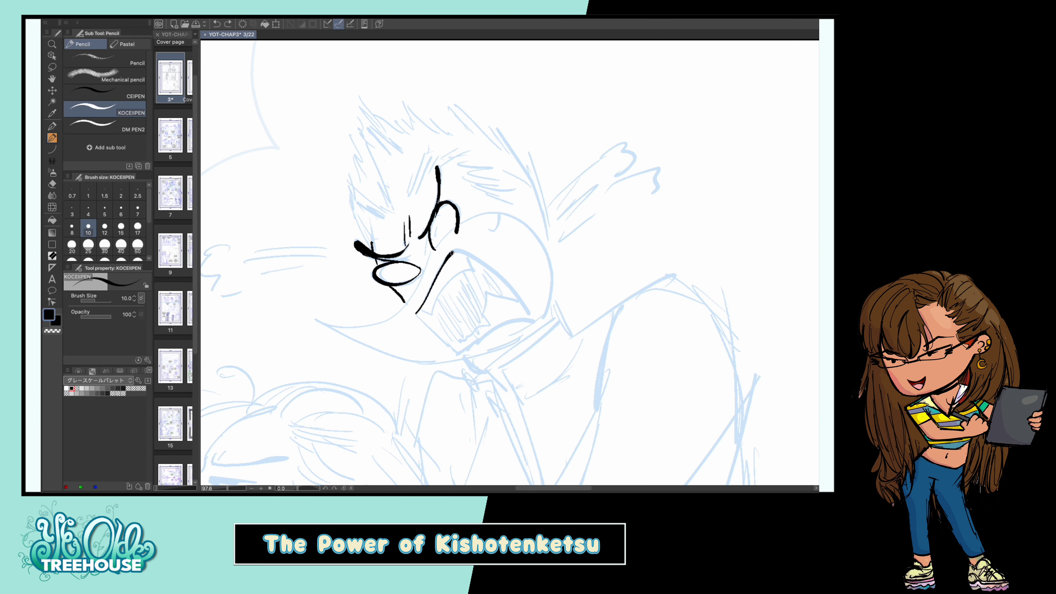
mouse_move(457, 250)
mouse_down()
mouse_move(488, 265)
mouse_move(454, 352)
mouse_move(482, 374)
mouse_up()
scroll(467, 362, down, 5)
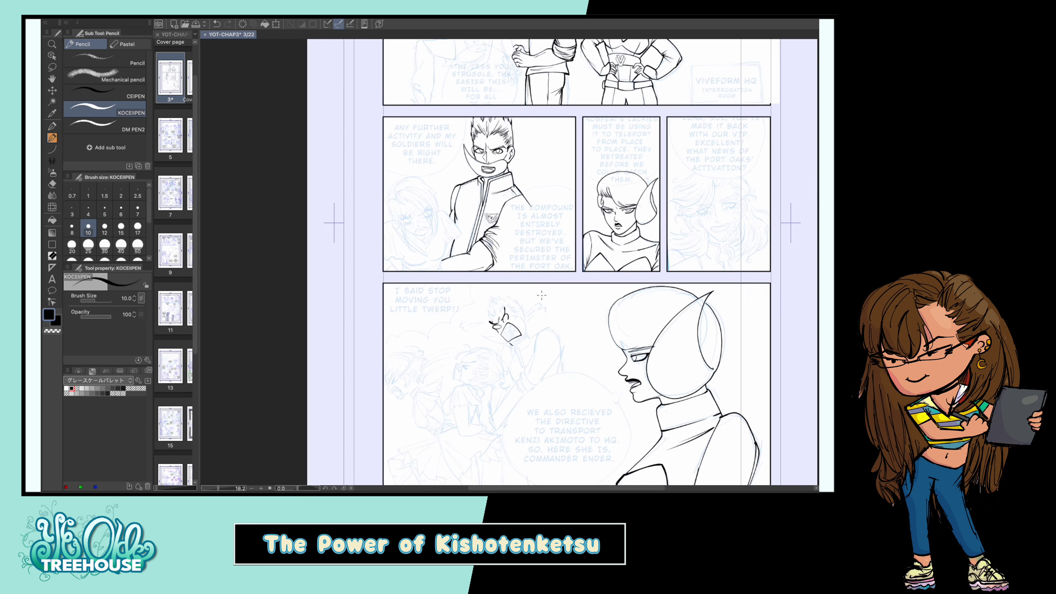
scroll(354, 263, up, 5)
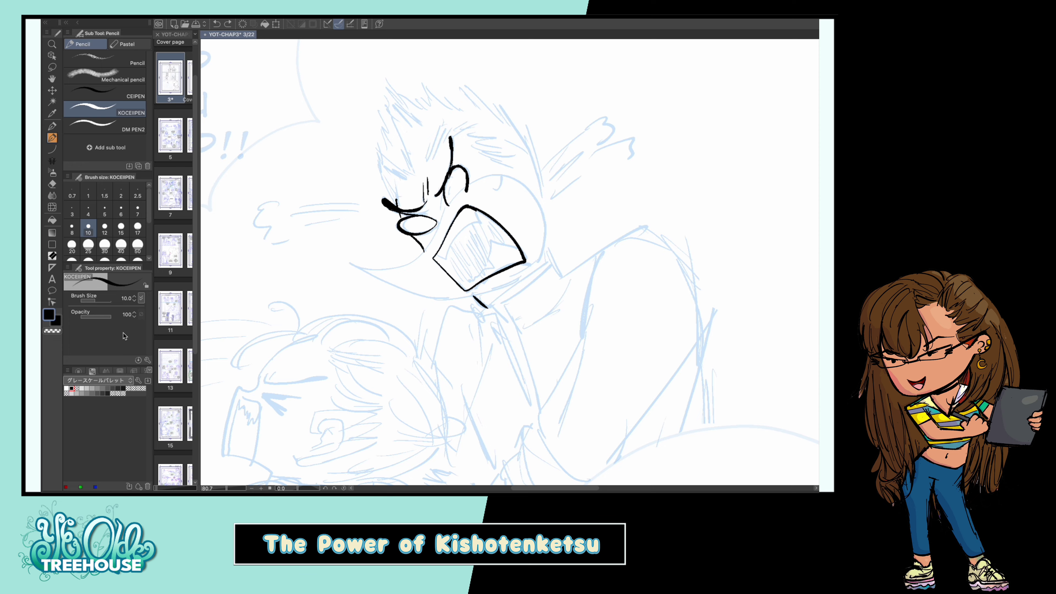
Switch to the manga ink pen and ink the crescent around the man's mouth, his teeth and the dark mouth hatching
key(p)
scroll(416, 270, down, 5)
scroll(416, 271, up, 4)
mouse_move(318, 324)
mouse_down()
mouse_move(480, 334)
mouse_move(318, 326)
mouse_up()
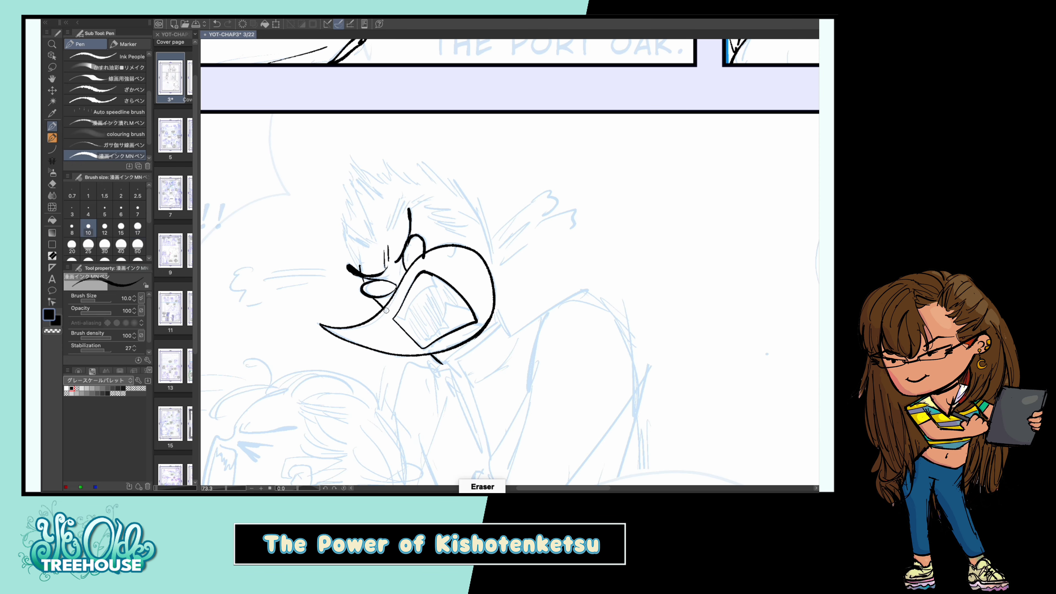
drag(436, 222, 432, 229)
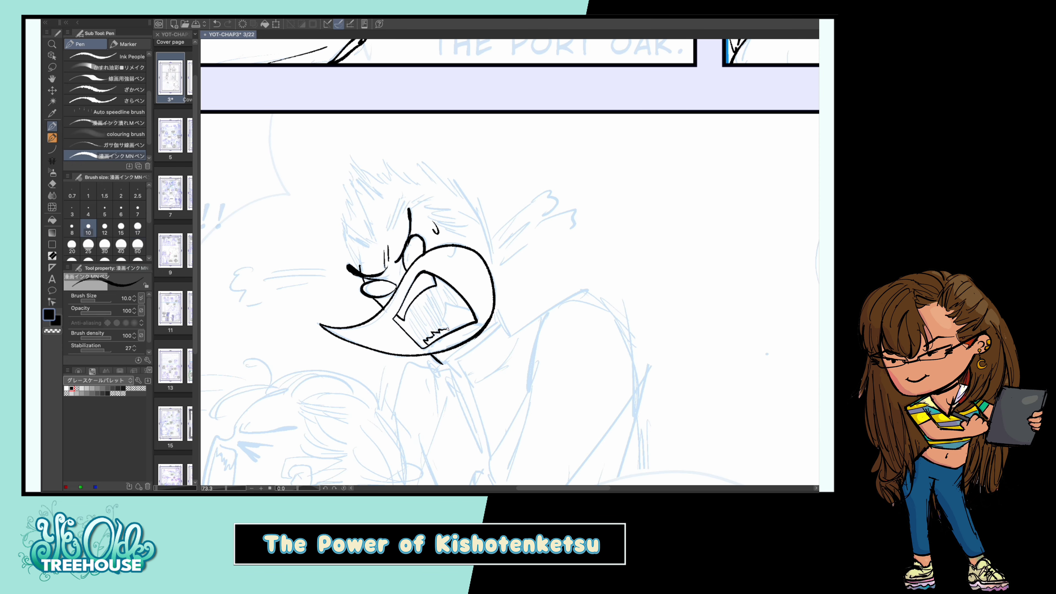
drag(277, 488, 302, 490)
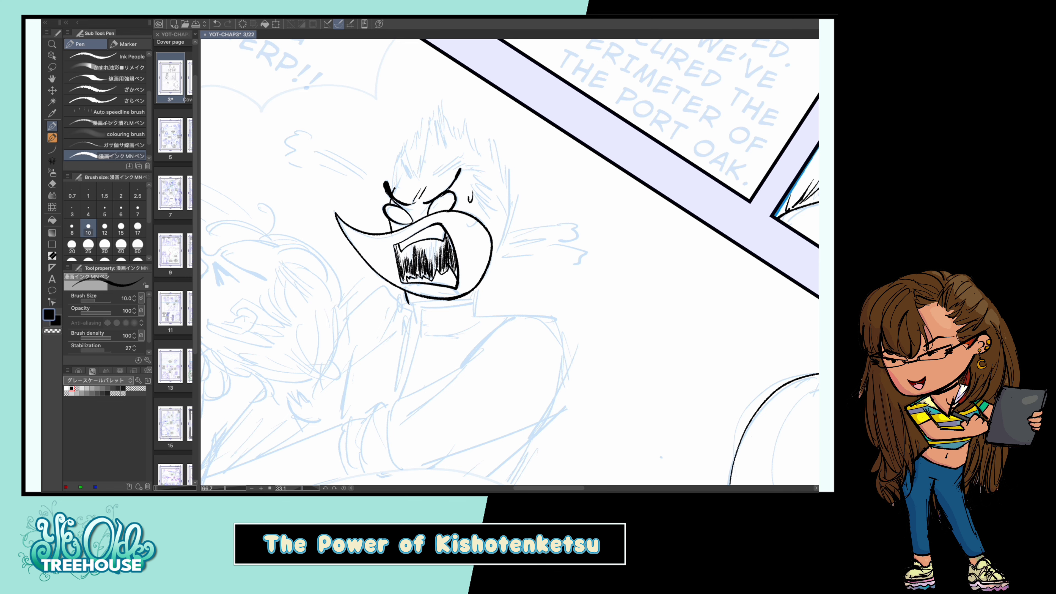
Ink the shouting man's temple and the short hairline strokes fanning up from his forehead
scroll(457, 157, down, 5)
scroll(457, 158, up, 7)
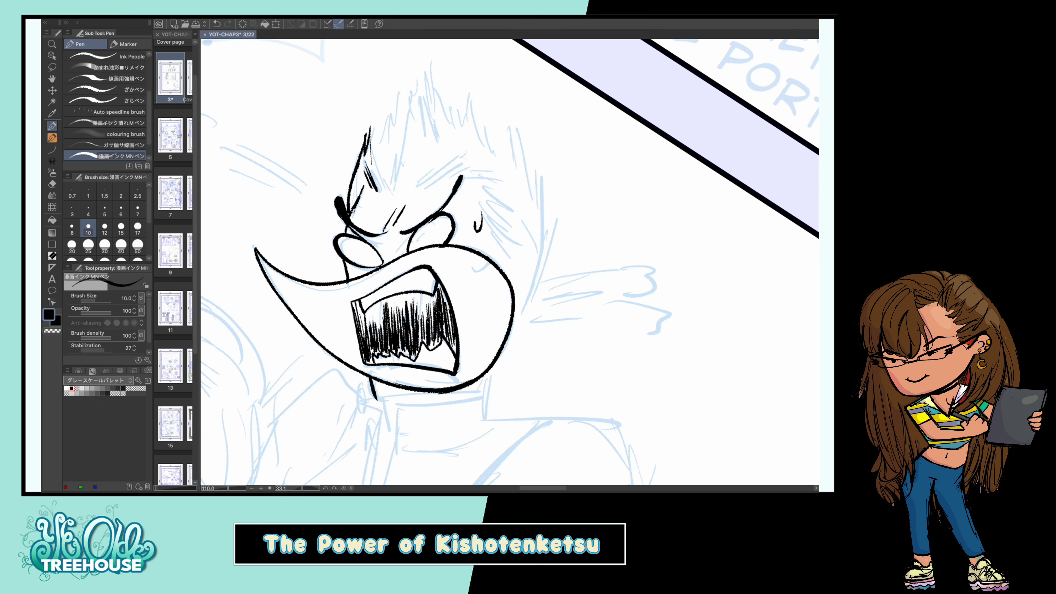
drag(374, 190, 364, 172)
drag(388, 190, 373, 152)
drag(391, 191, 393, 157)
mouse_move(397, 189)
mouse_down()
mouse_move(407, 122)
mouse_move(373, 149)
mouse_up()
drag(414, 188, 459, 156)
drag(429, 184, 474, 159)
drag(429, 181, 478, 165)
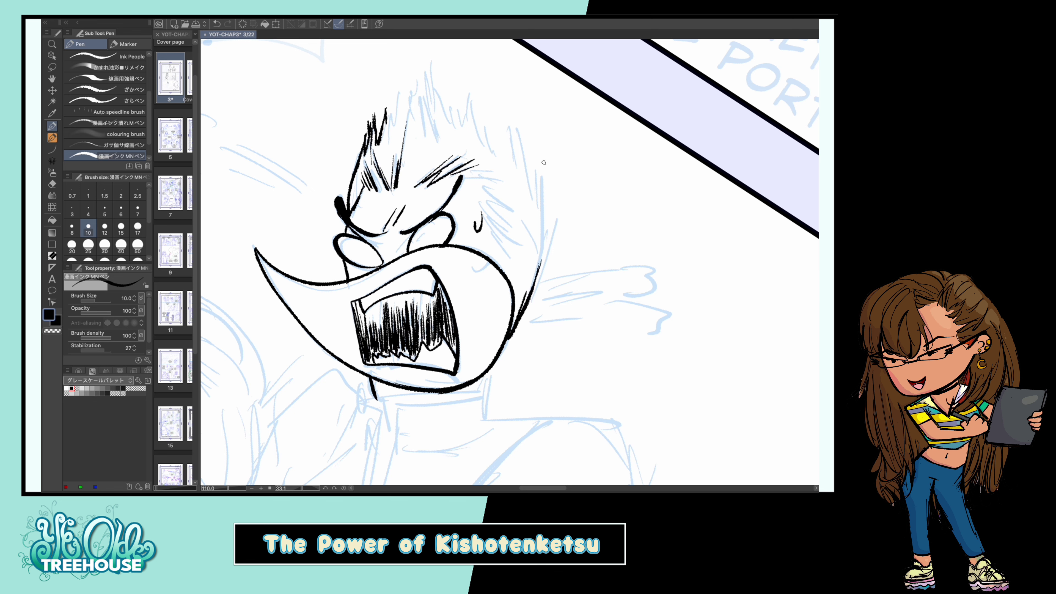
Ink the back contour of the man's head and the spiky hair tufts along both sides
drag(543, 162, 540, 260)
drag(503, 163, 520, 186)
drag(519, 123, 541, 214)
mouse_move(413, 70)
mouse_down()
mouse_move(434, 144)
mouse_move(415, 75)
mouse_up()
mouse_move(419, 134)
mouse_down()
mouse_move(408, 187)
mouse_move(441, 152)
mouse_up()
drag(393, 131, 383, 105)
drag(389, 130, 405, 85)
scroll(407, 186, down, 5)
scroll(401, 166, up, 5)
Fill the gap in the man's hair with spikes and inner strands across the crown at brush size 8
key(bracketleft)
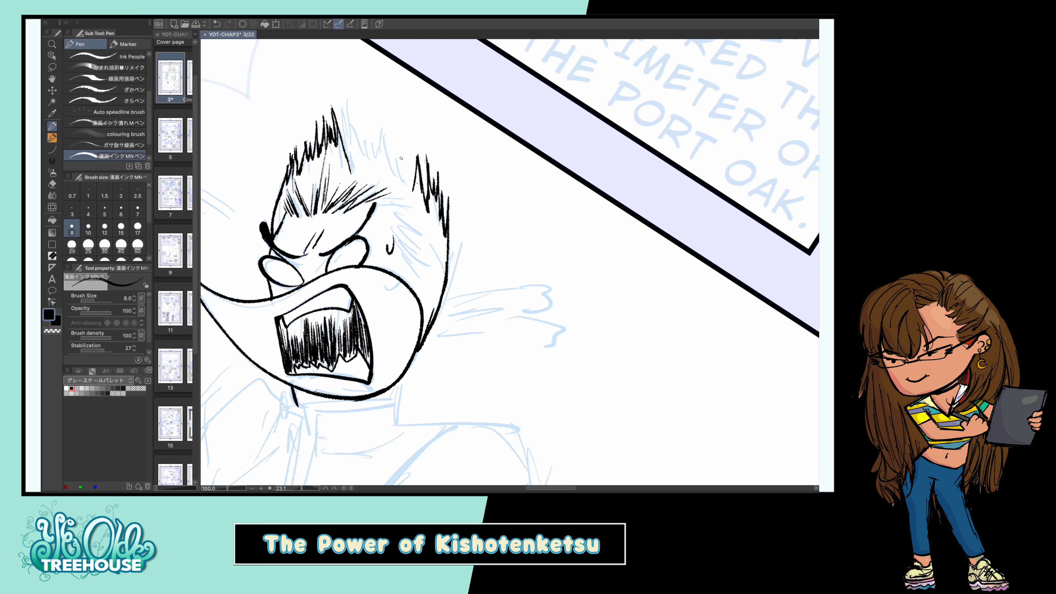
drag(302, 489, 300, 490)
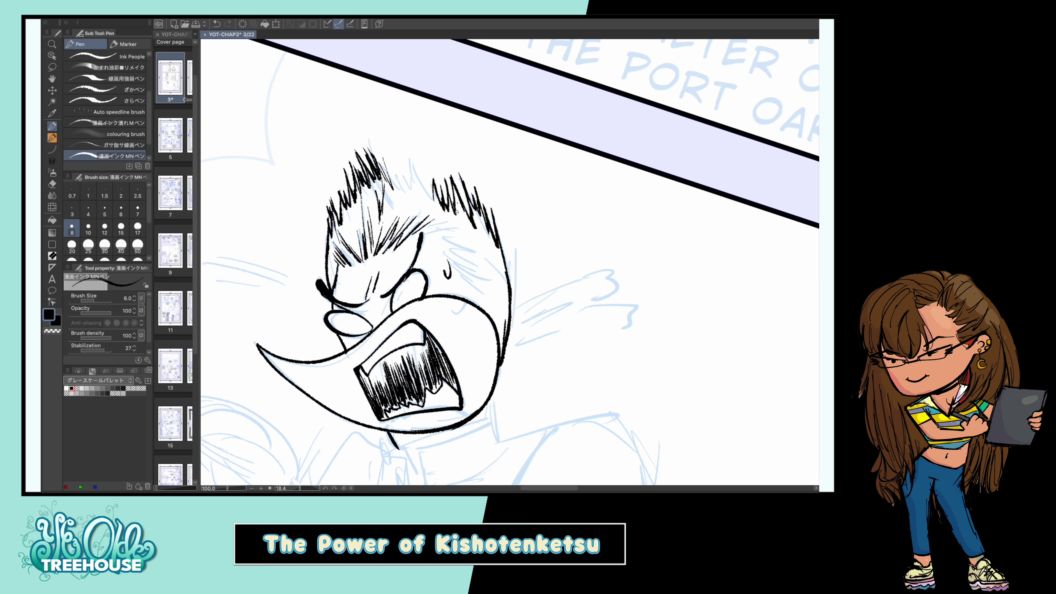
drag(385, 159, 400, 186)
drag(405, 154, 421, 191)
key(ctrl+z)
mouse_move(388, 154)
mouse_down()
mouse_move(410, 187)
mouse_move(388, 220)
mouse_up()
drag(409, 195, 400, 219)
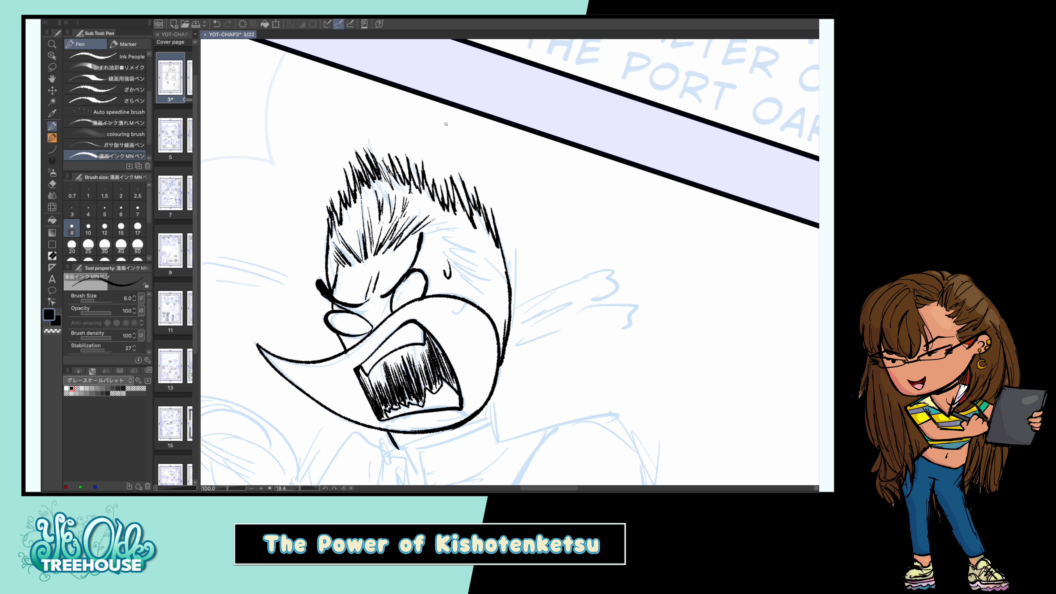
Ink the shouting man's ear and the short hair strokes in front of it
drag(495, 287, 501, 335)
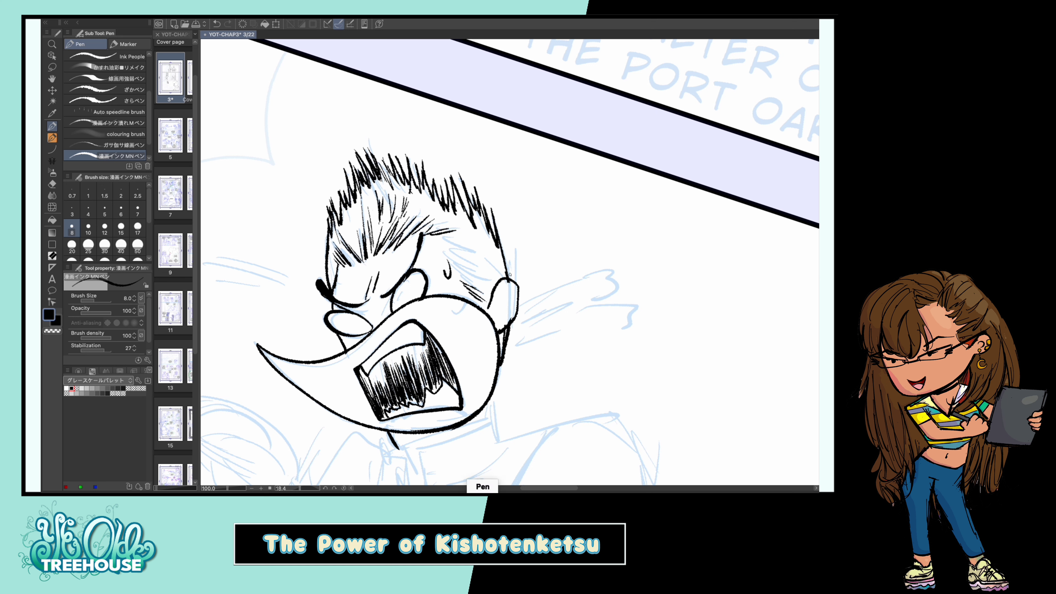
key(ctrl+minus)
scroll(509, 261, up, 3)
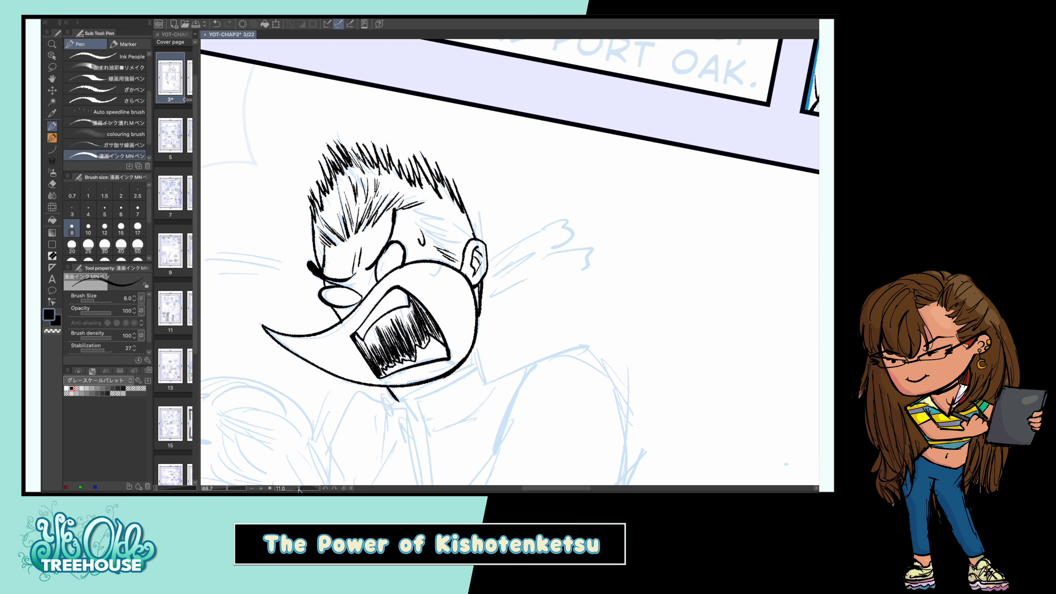
Raise the brush size to 15 and ink the outlines of the man's forearms reaching down toward the girl, redoing faulty strokes
scroll(449, 262, down, 4)
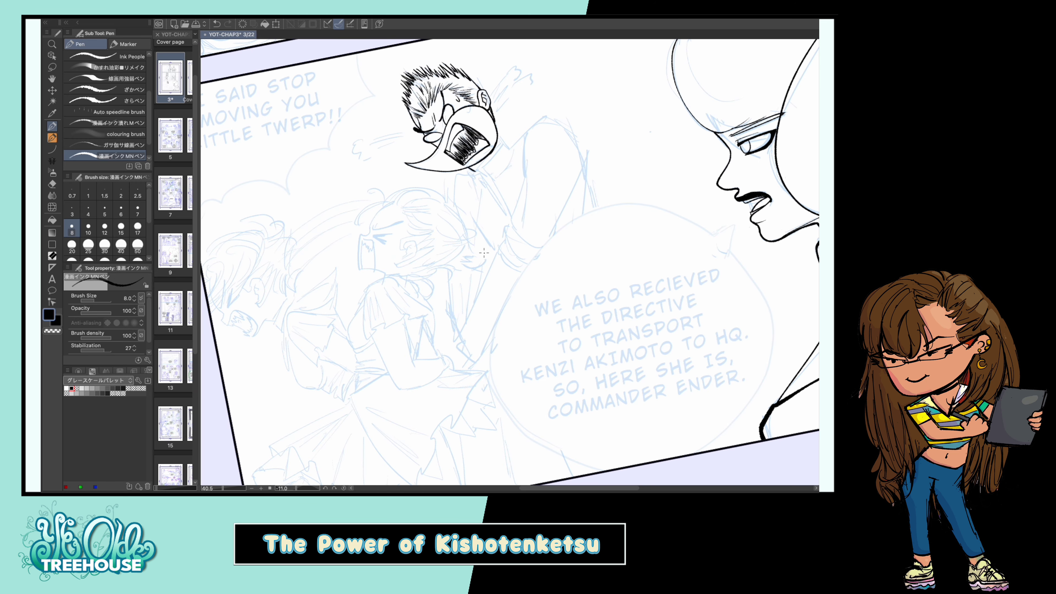
key(bracketright)
key(bracketright)
key(bracketright)
drag(498, 250, 451, 353)
key(ctrl+z)
drag(499, 295, 461, 356)
key(ctrl+z)
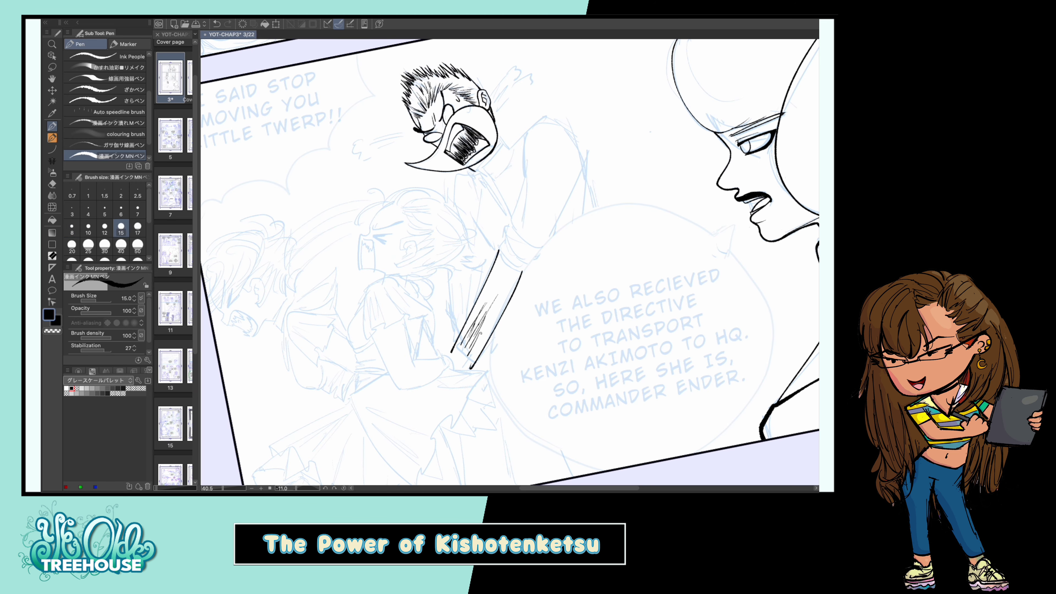
key(ctrl+z)
drag(453, 266, 448, 344)
Ink the man's collar, the jacket's front closure and the near shoulder and chest edges at brush size 17
key(ctrl+minus)
scroll(558, 135, down, 2)
scroll(558, 135, up, 6)
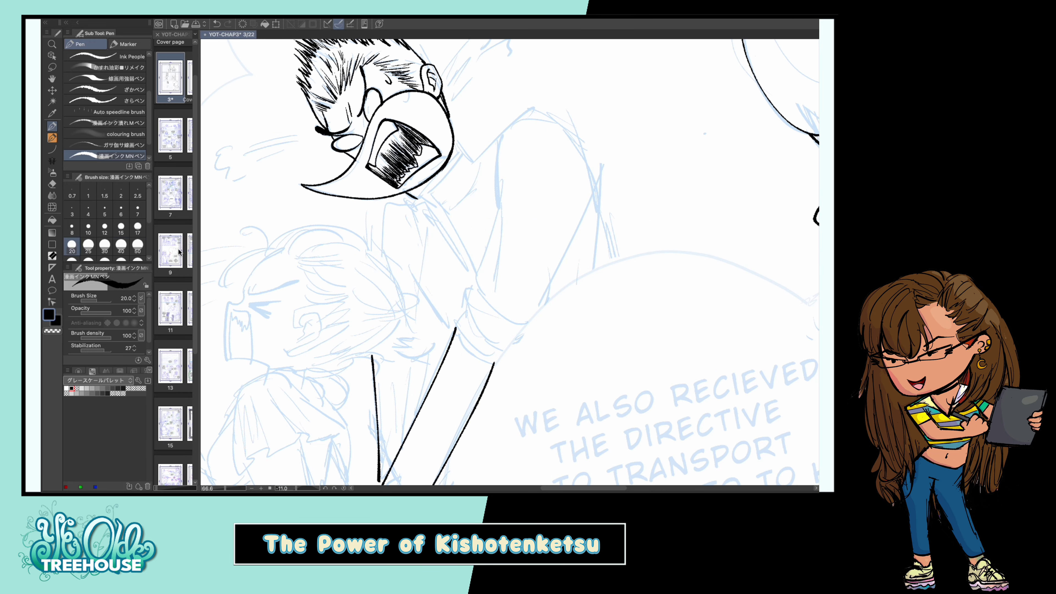
key(bracketright)
drag(502, 161, 523, 192)
drag(524, 146, 504, 160)
drag(412, 205, 416, 283)
drag(415, 283, 455, 330)
drag(428, 193, 479, 272)
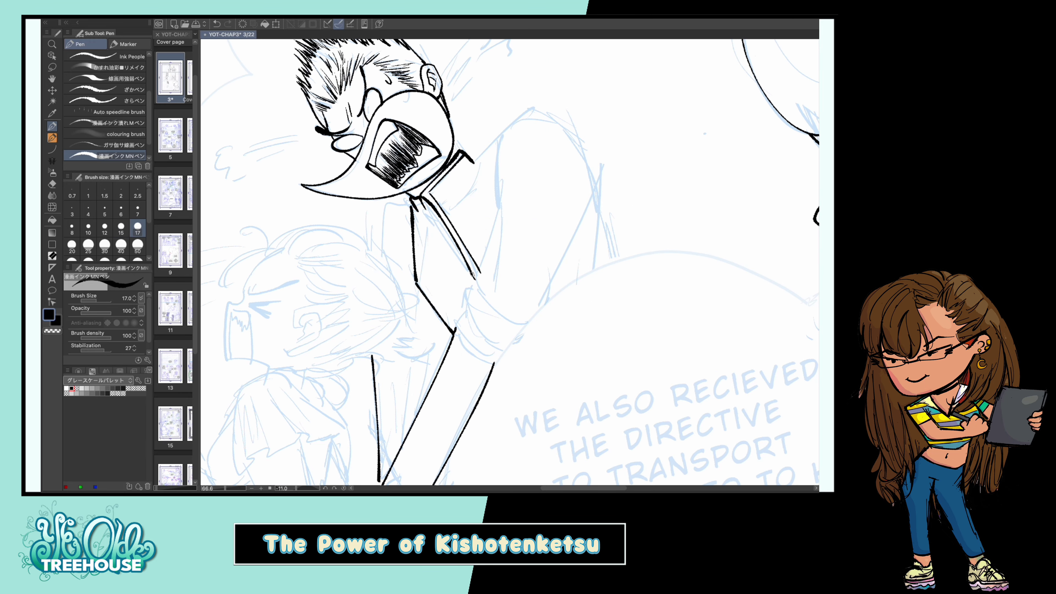
drag(472, 160, 536, 100)
drag(384, 204, 401, 260)
Ink the man's shoulder, sleeve, rolled cuff creases and back line in the bottom panel, and save the page
scroll(468, 262, down, 2)
scroll(469, 221, down, 3)
scroll(469, 221, up, 1)
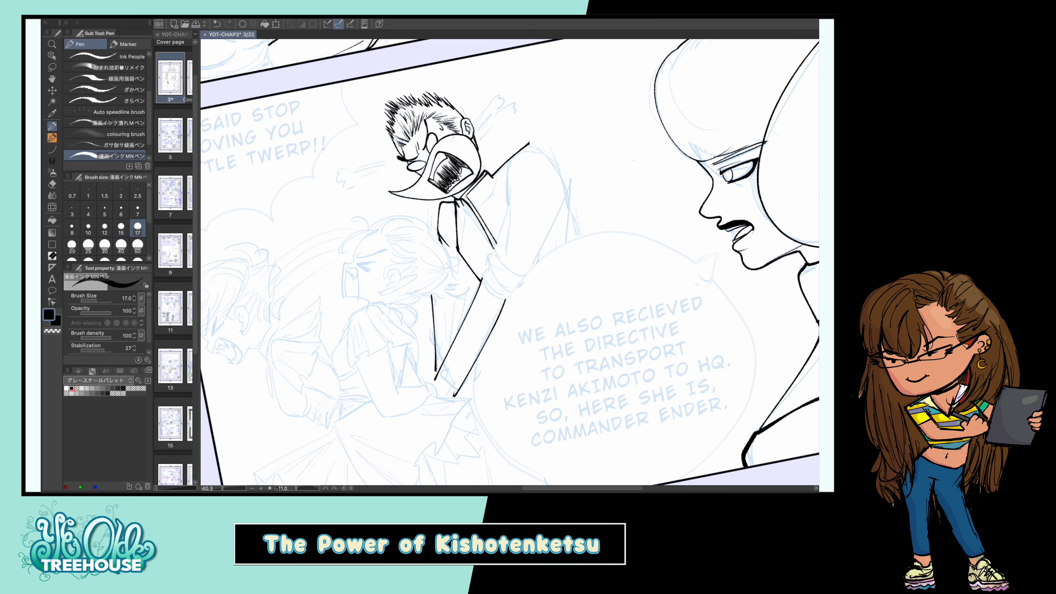
mouse_move(478, 207)
mouse_down()
mouse_move(497, 178)
mouse_move(555, 164)
mouse_move(564, 251)
mouse_up()
drag(510, 162, 506, 267)
mouse_move(499, 246)
mouse_down()
mouse_move(484, 288)
mouse_move(508, 298)
mouse_up()
drag(496, 254, 515, 271)
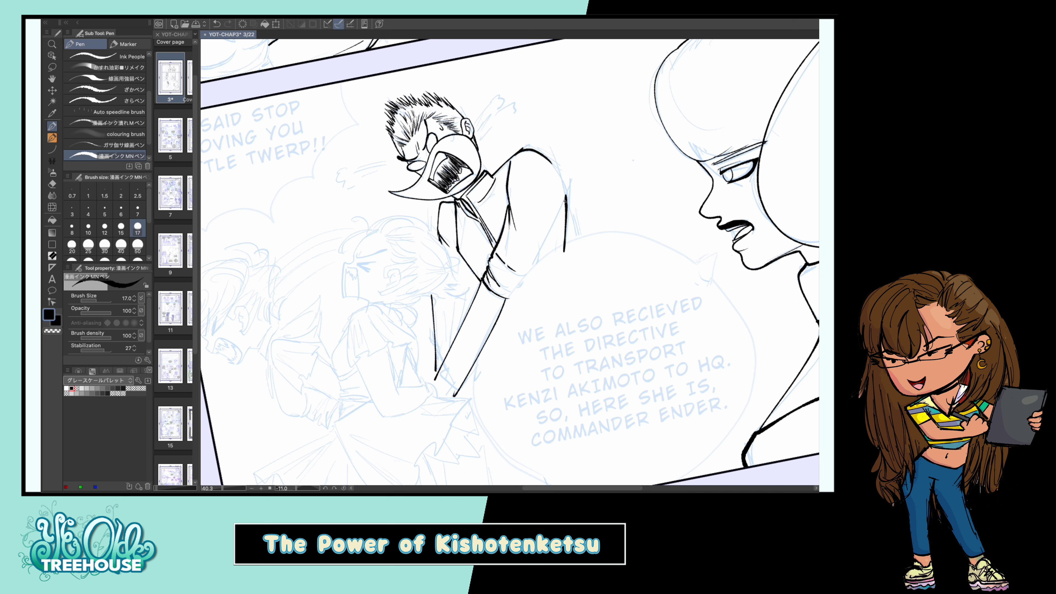
drag(550, 213, 535, 266)
mouse_move(539, 254)
mouse_down()
mouse_move(497, 257)
mouse_move(501, 291)
mouse_up()
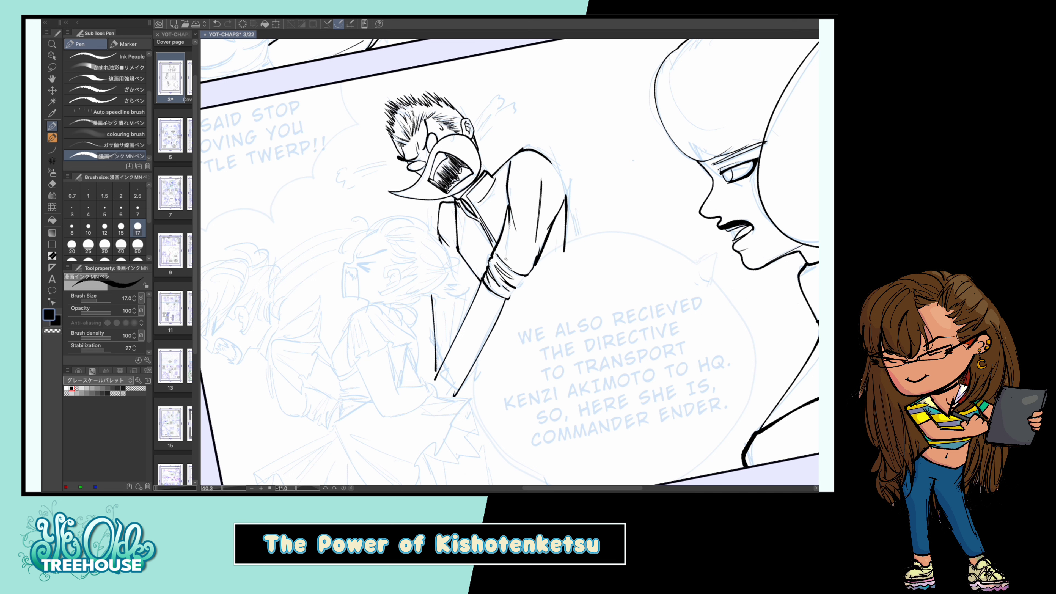
key(ctrl+s)
Ink the restrained woman's eyes, lashes, brows and open mouth in the top panel at brush size 8
scroll(562, 248, down, 5)
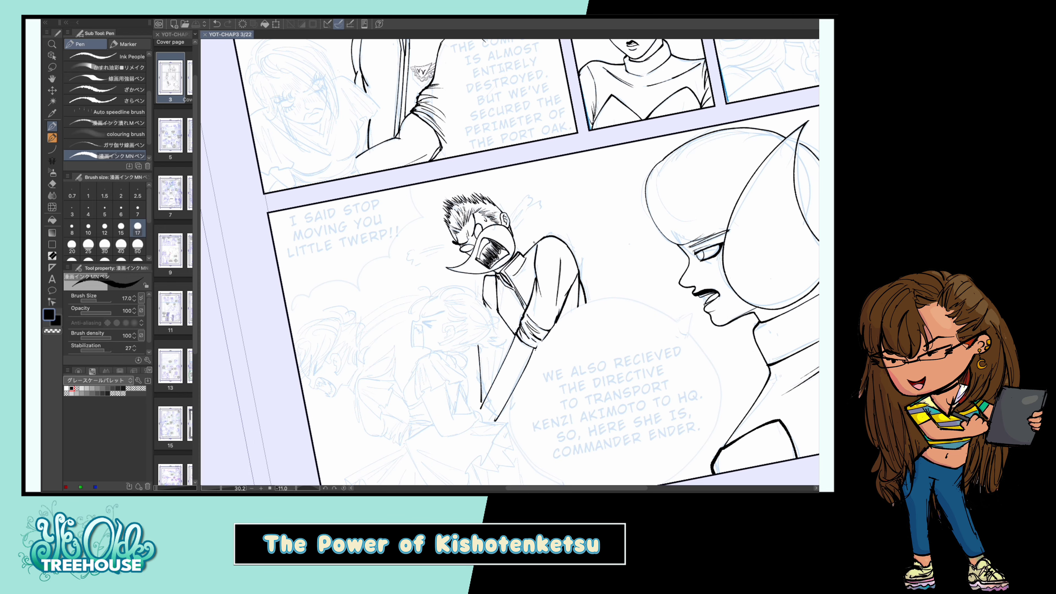
scroll(497, 323, up, 2)
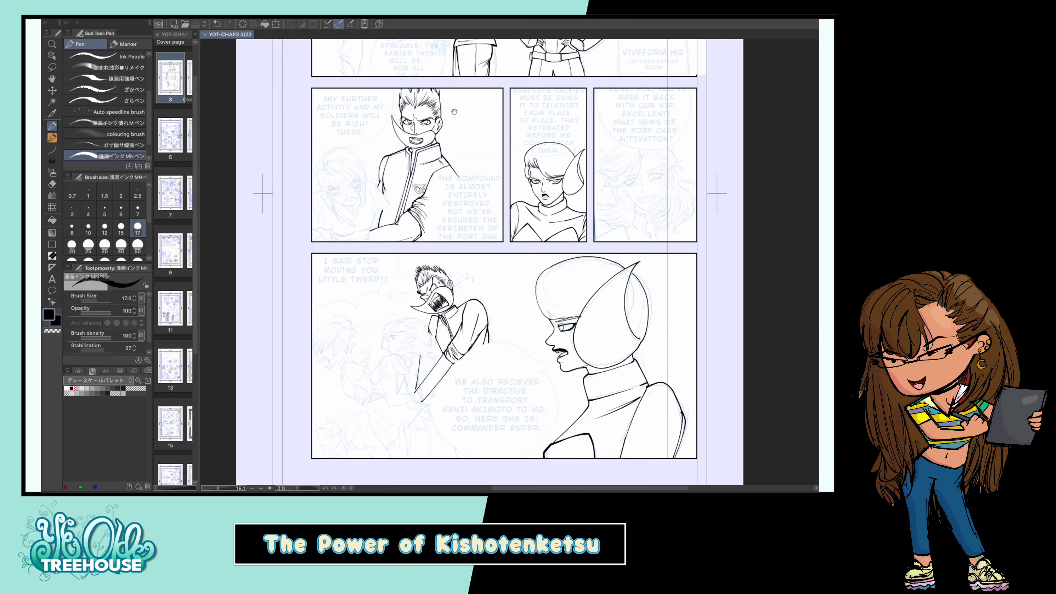
scroll(500, 220, up, 10)
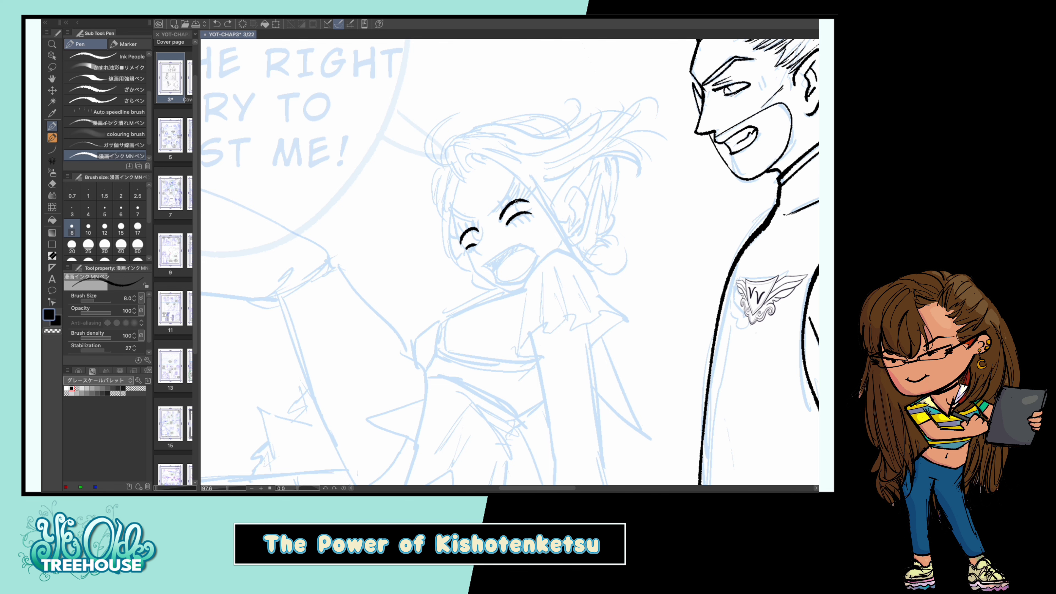
drag(495, 284, 536, 259)
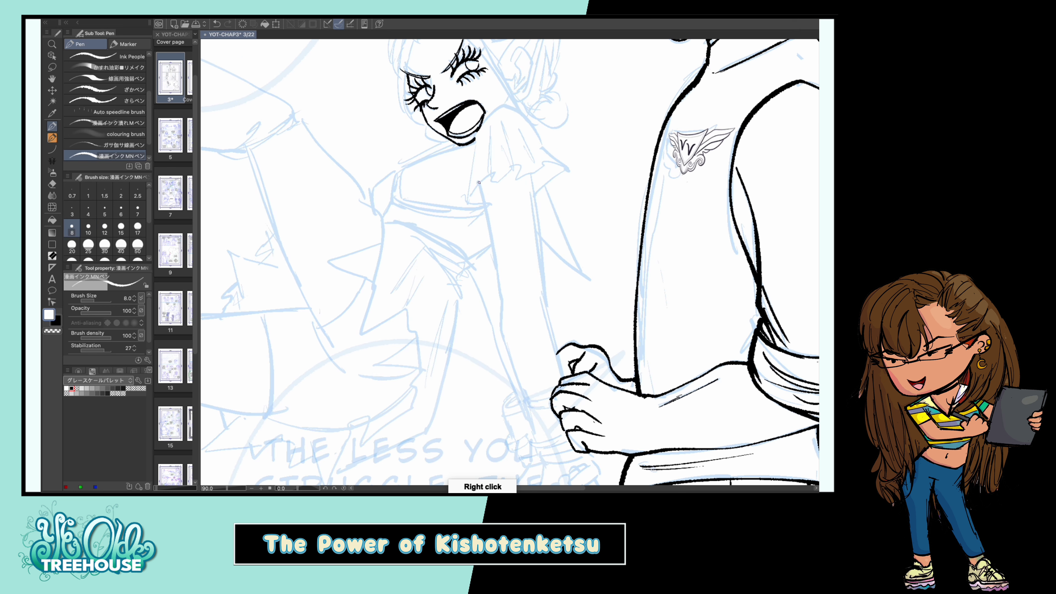
Ink the woman's arms down to the man's hands and the outlines of her kicking legs
drag(480, 183, 507, 347)
drag(531, 175, 542, 300)
drag(540, 293, 564, 377)
drag(499, 332, 517, 402)
drag(467, 268, 494, 339)
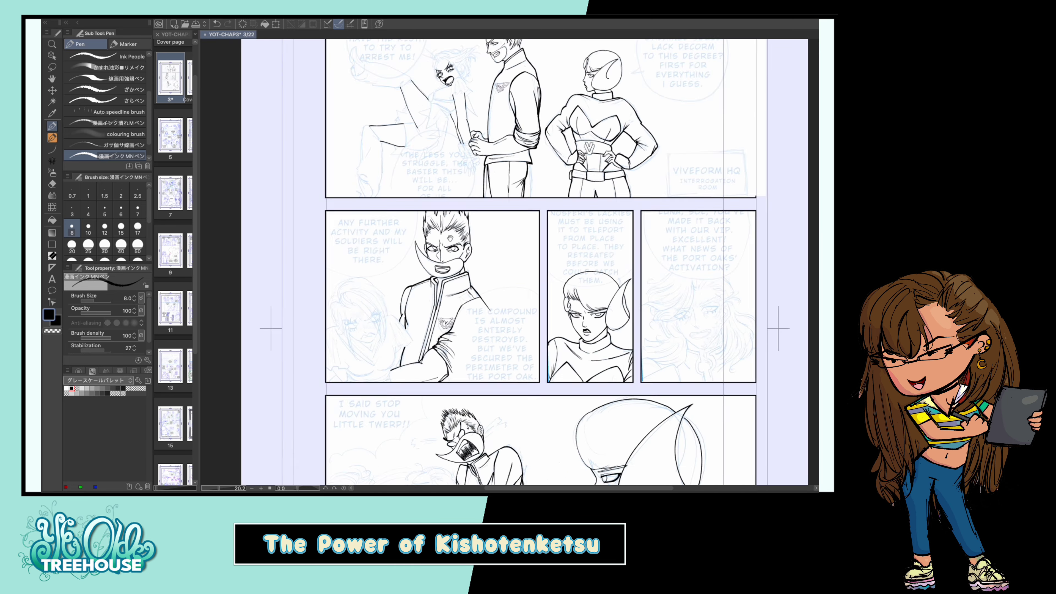
Ink the woman's ear and the hair strands framing both sides of her face
scroll(449, 83, up, 10)
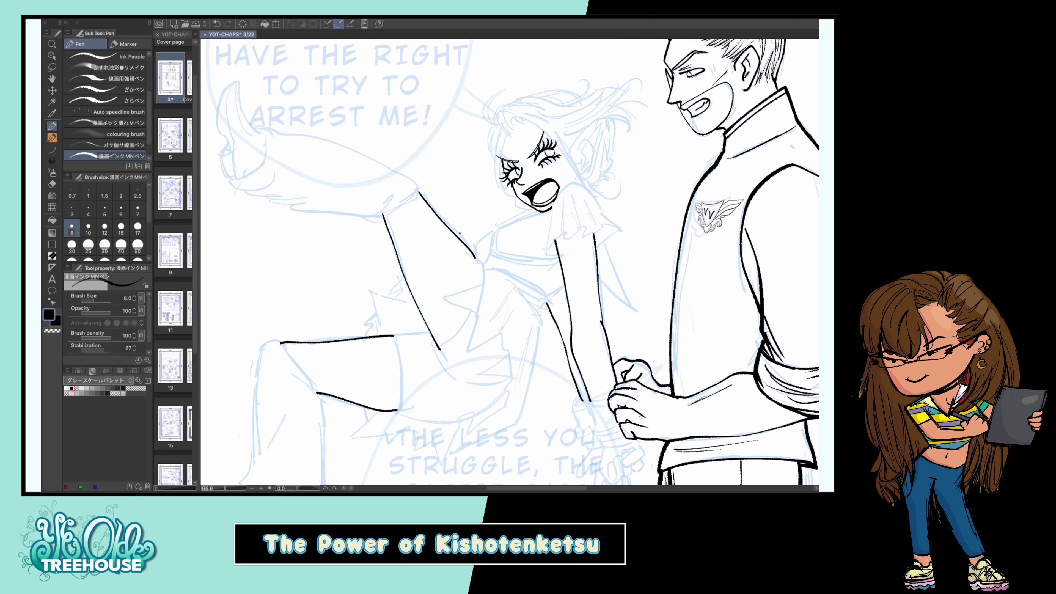
drag(542, 182, 568, 180)
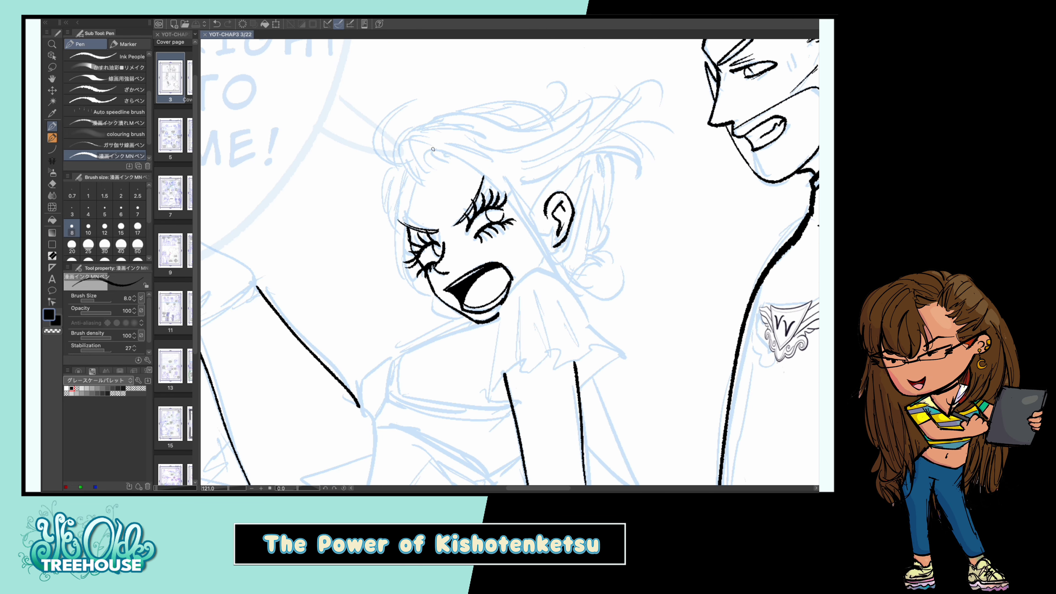
mouse_move(409, 172)
mouse_down()
mouse_move(447, 150)
mouse_move(518, 222)
mouse_move(548, 291)
mouse_up()
mouse_move(405, 174)
mouse_down()
mouse_move(422, 303)
mouse_move(436, 303)
mouse_up()
drag(405, 168, 388, 228)
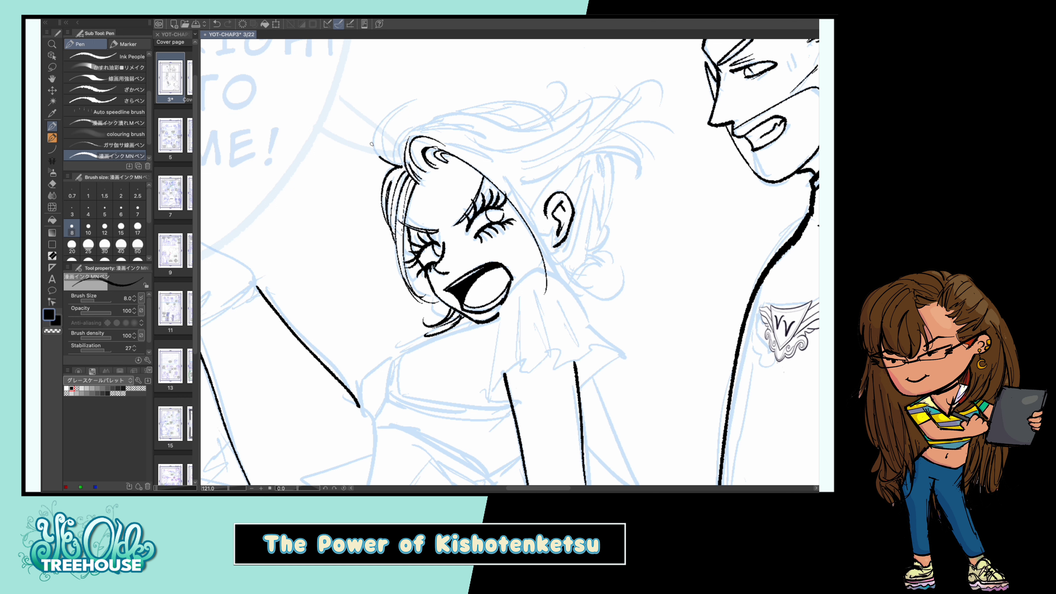
Ink the curl above the woman's forehead and the long strands sweeping back over her head
drag(371, 144, 405, 102)
mouse_move(384, 162)
mouse_down()
mouse_move(410, 104)
mouse_move(443, 162)
mouse_up()
mouse_move(457, 166)
mouse_down()
mouse_move(424, 170)
mouse_move(476, 150)
mouse_up()
drag(439, 154, 623, 85)
drag(497, 173, 630, 88)
drag(524, 179, 572, 143)
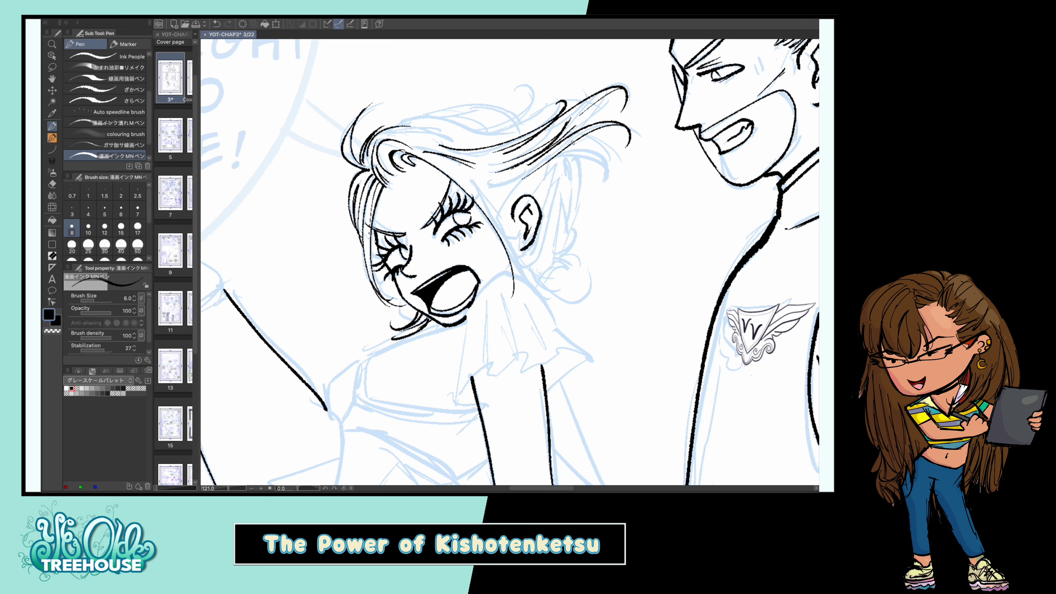
Ink the woman's remaining hair: the strands around the ear, the flyaway tips on top and the curls at the nape
drag(464, 179, 530, 176)
drag(476, 184, 520, 333)
drag(518, 90, 483, 125)
mouse_move(397, 125)
mouse_down()
mouse_move(561, 106)
mouse_move(464, 129)
mouse_up()
mouse_move(451, 140)
mouse_down()
mouse_move(528, 129)
mouse_move(528, 105)
mouse_up()
drag(563, 112, 582, 92)
drag(556, 157, 610, 182)
mouse_move(578, 141)
mouse_down()
mouse_move(614, 166)
mouse_move(557, 259)
mouse_up()
mouse_move(561, 179)
mouse_down()
mouse_move(541, 261)
mouse_move(601, 275)
mouse_up()
scroll(551, 299, down, 4)
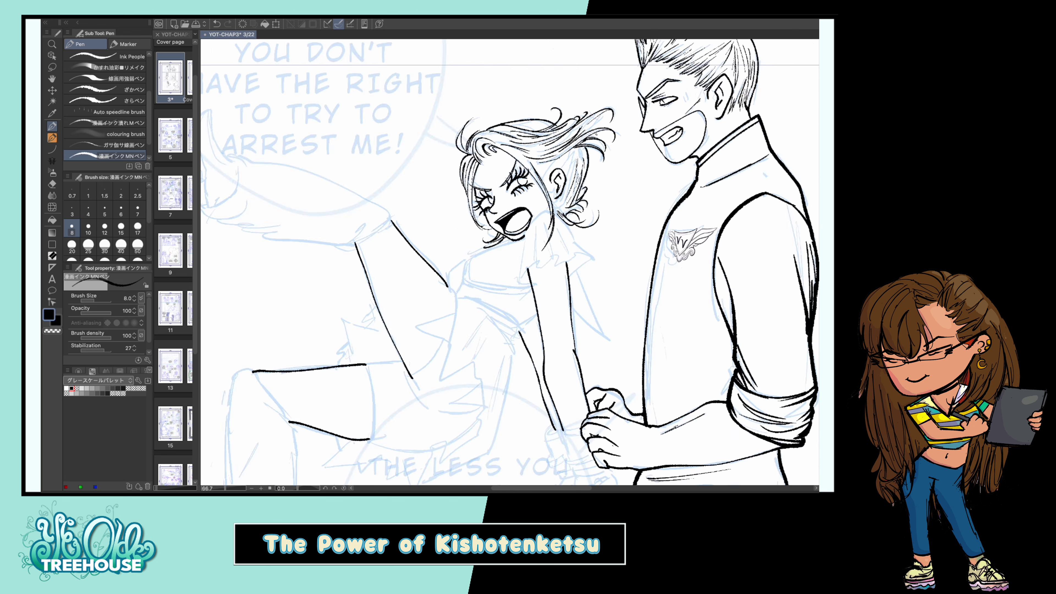
Ink the woman's ruffled sleeve with its folds and her shoulder line at brush sizes 15 and 12, and save the page
scroll(532, 250, down, 3)
scroll(523, 187, up, 4)
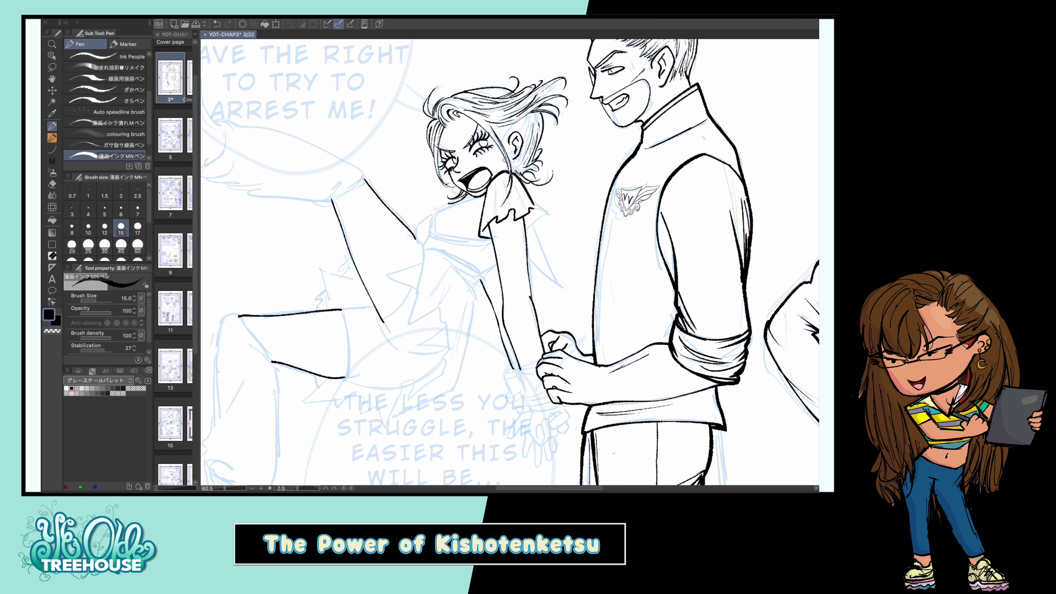
drag(528, 196, 545, 224)
key(bracketleft)
drag(497, 183, 495, 214)
drag(516, 185, 526, 208)
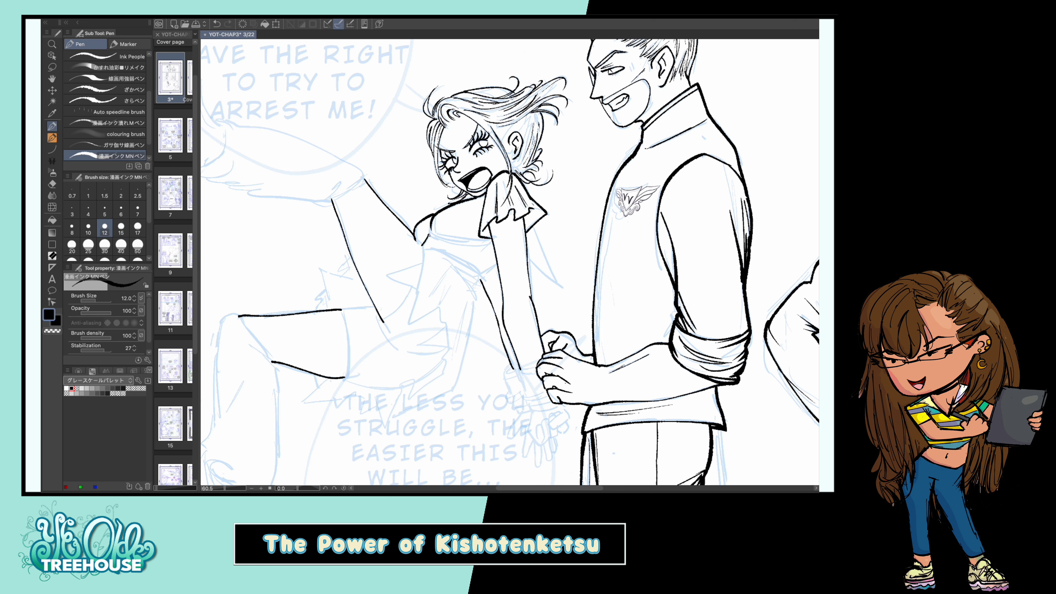
key(ctrl+s)
Ink the woman's bodice neckline and the pointed cloth behind her arm, reduce the brush size to 7, and save the page
scroll(473, 231, down, 2)
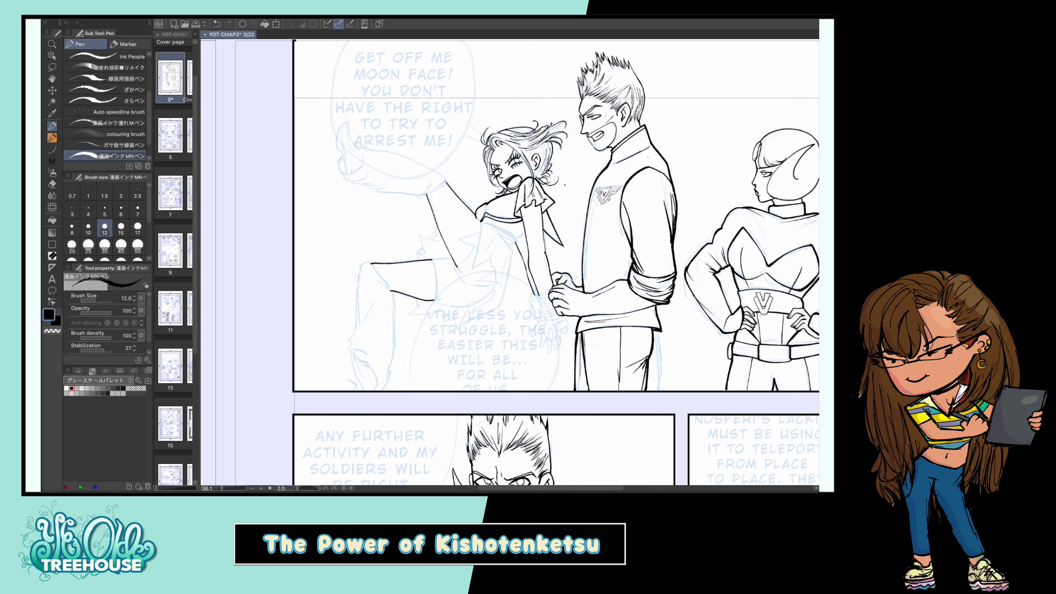
scroll(482, 221, up, 3)
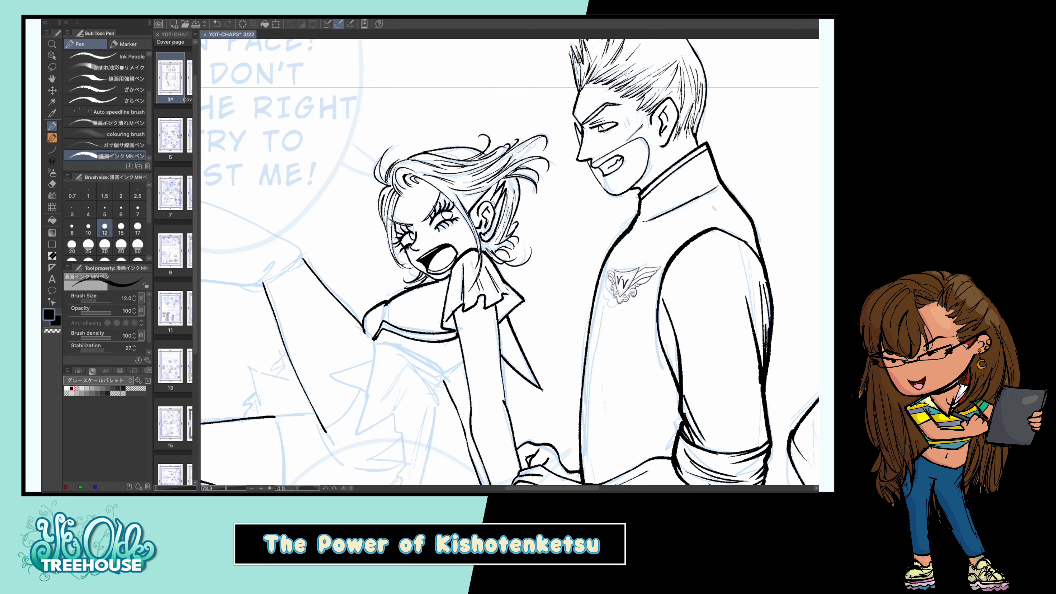
key(bracketleft)
key(bracketleft)
key(bracketleft)
key(ctrl+s)
scroll(509, 262, down, 2)
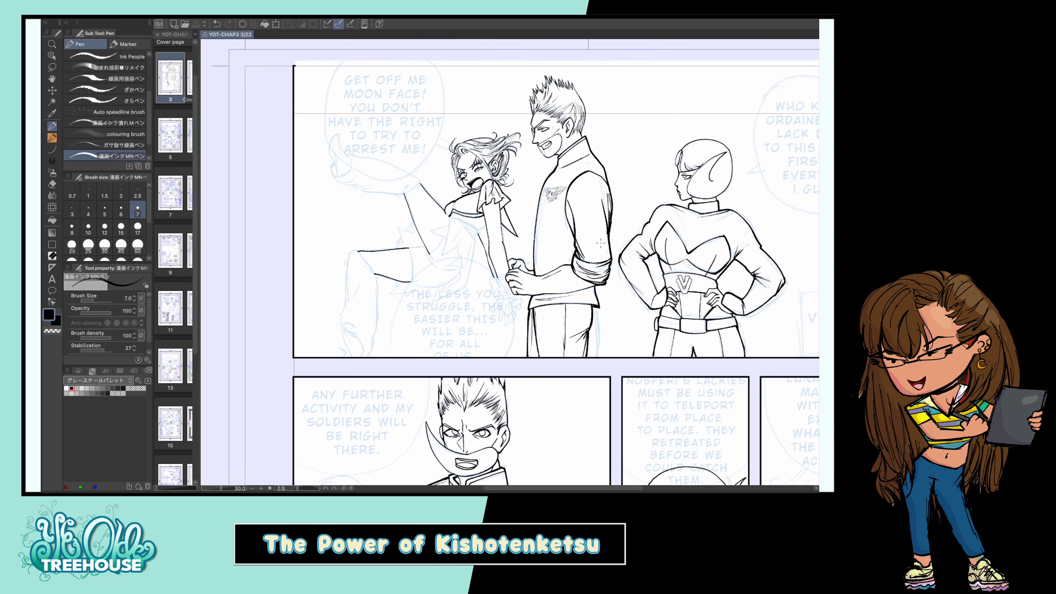
Ink the gathered band of the woman's bodice in the top panel at brush size 12
scroll(623, 207, up, 2)
click(120, 244)
click(112, 228)
mouse_move(444, 249)
mouse_down()
mouse_move(517, 252)
mouse_move(524, 233)
mouse_up()
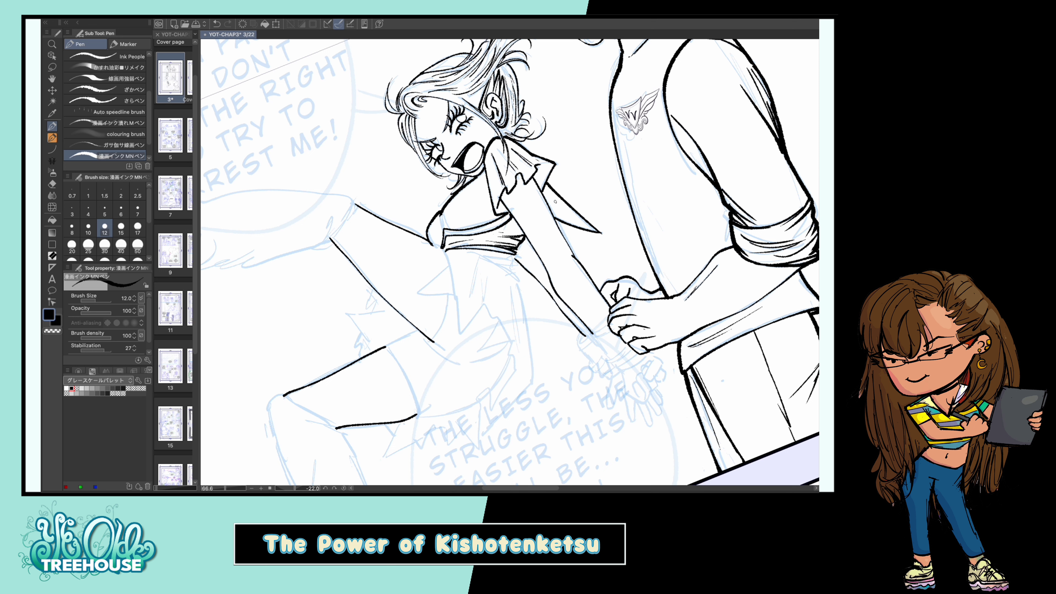
Ink the woman's torn skirt with its jagged edges around her waist and thighs
drag(347, 298, 373, 240)
drag(398, 229, 382, 302)
drag(381, 302, 376, 216)
drag(405, 279, 420, 338)
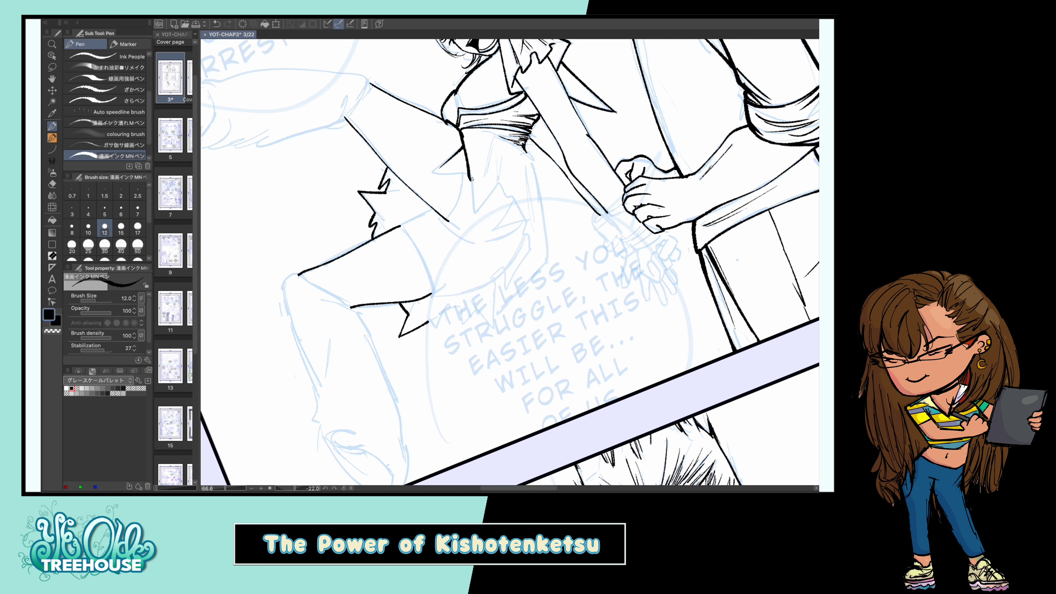
key(ctrl+z)
drag(524, 152, 534, 169)
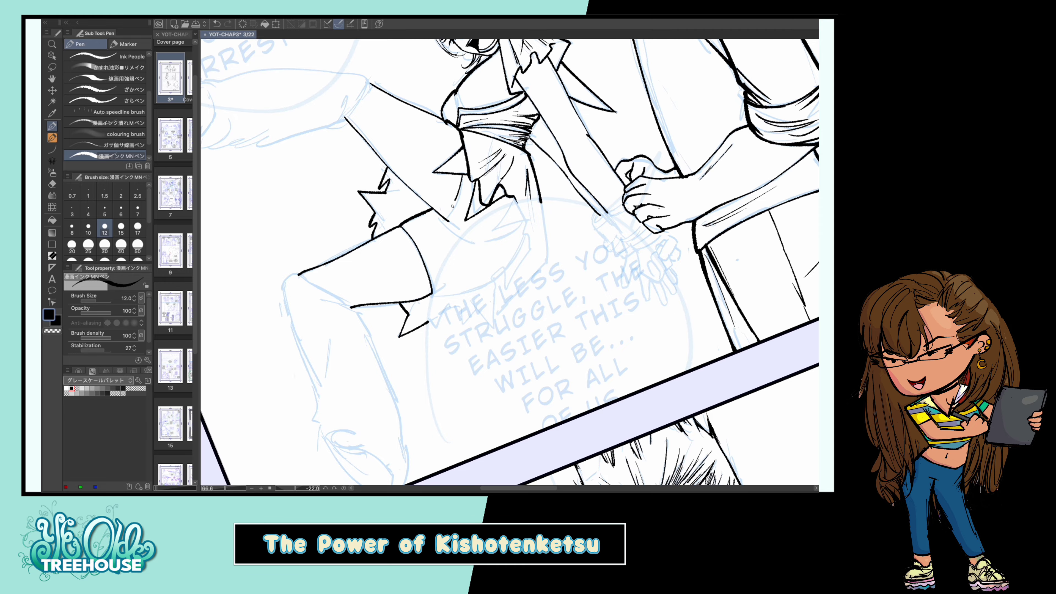
Ink the knee, outline and folds of the woman's lower bent leg at brush size 17
scroll(453, 206, down, 5)
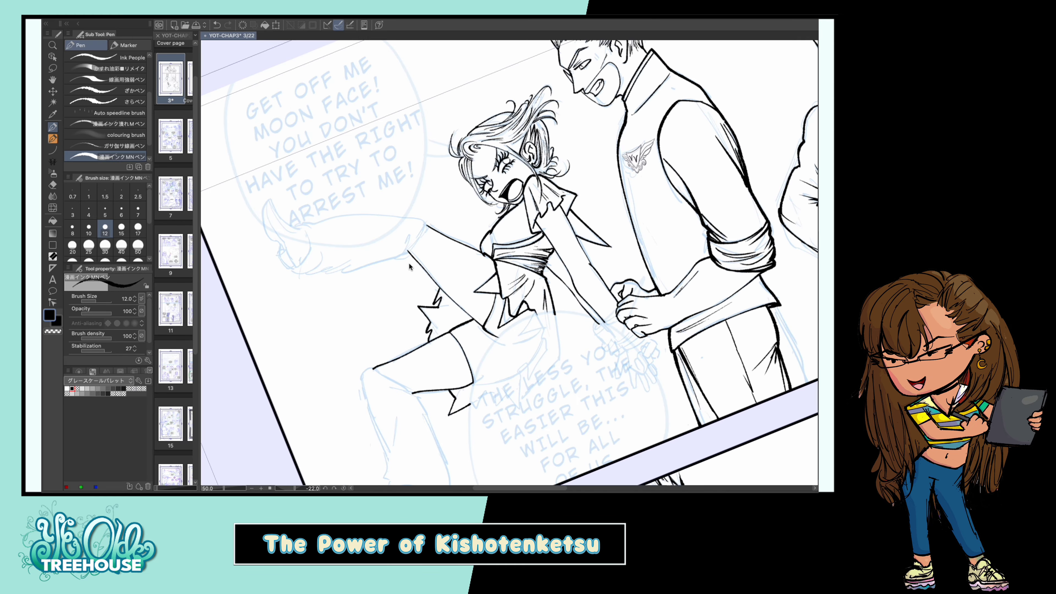
scroll(409, 263, up, 5)
mouse_move(409, 175)
mouse_down()
mouse_move(407, 260)
mouse_move(433, 341)
mouse_up()
drag(420, 291, 457, 287)
drag(416, 256, 462, 246)
mouse_move(470, 213)
mouse_down()
mouse_move(506, 284)
mouse_move(528, 378)
mouse_up()
drag(449, 347, 498, 362)
drag(509, 298, 451, 341)
drag(461, 358, 515, 379)
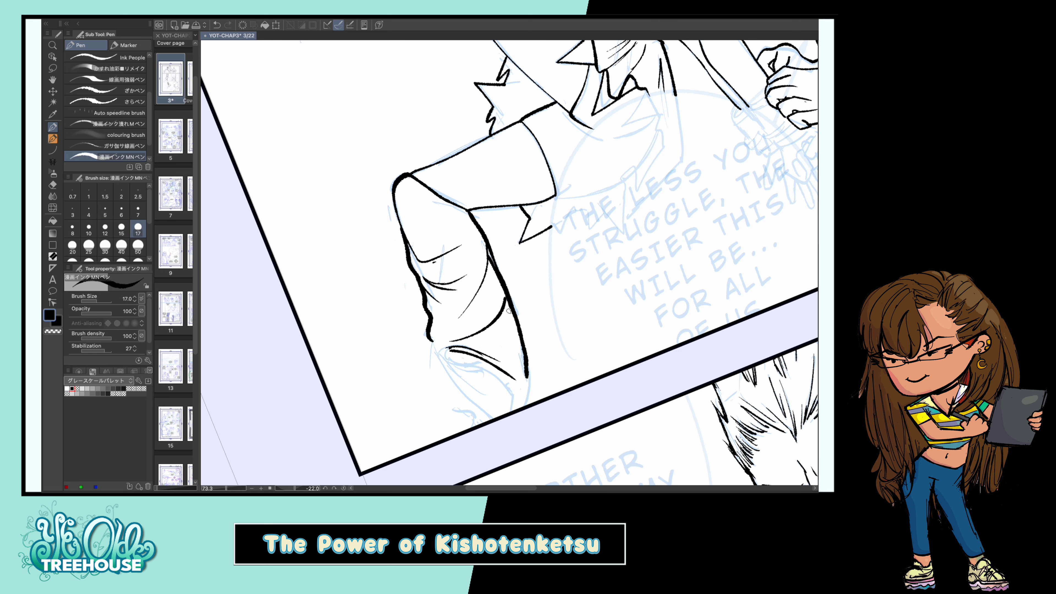
Ink the cuff folds and foot at the end of the bent leg, reducing the brush size to 15
scroll(527, 398, up, 3)
mouse_move(376, 240)
mouse_down()
mouse_move(445, 261)
mouse_move(463, 304)
mouse_up()
key(bracketleft)
drag(347, 211, 337, 261)
mouse_move(365, 200)
mouse_down()
mouse_move(341, 230)
mouse_move(442, 310)
mouse_up()
mouse_move(338, 248)
mouse_down()
mouse_move(351, 284)
mouse_move(386, 300)
mouse_move(408, 332)
mouse_up()
drag(382, 201, 361, 246)
scroll(374, 250, down, 3)
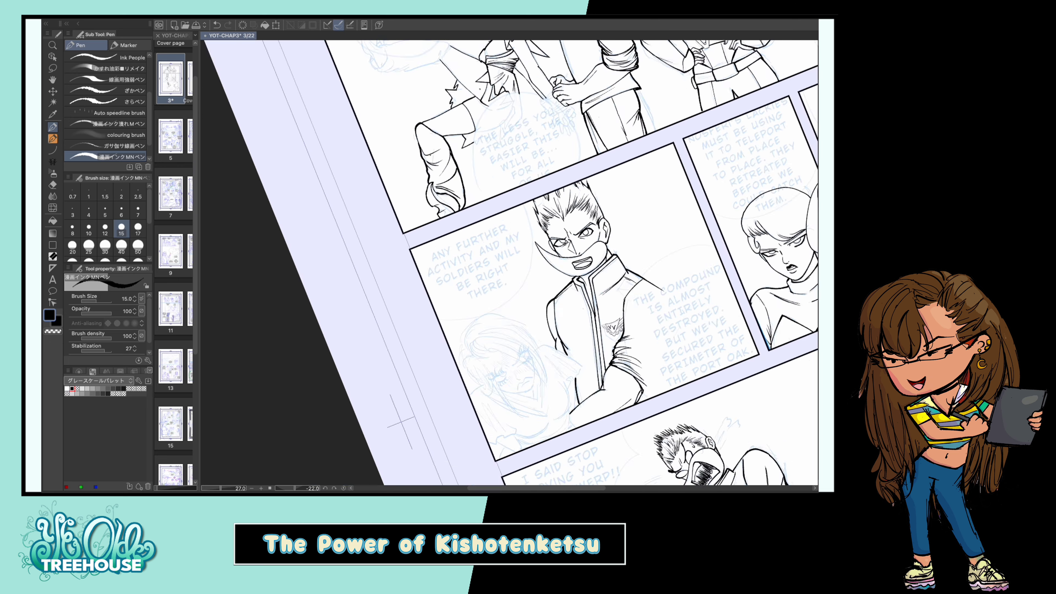
Ink the front and back outlines of the woman's raised calf with the first cuff and knee folds
drag(294, 490, 271, 489)
scroll(458, 250, up, 3)
mouse_move(524, 158)
mouse_down()
mouse_move(458, 346)
mouse_move(473, 307)
mouse_up()
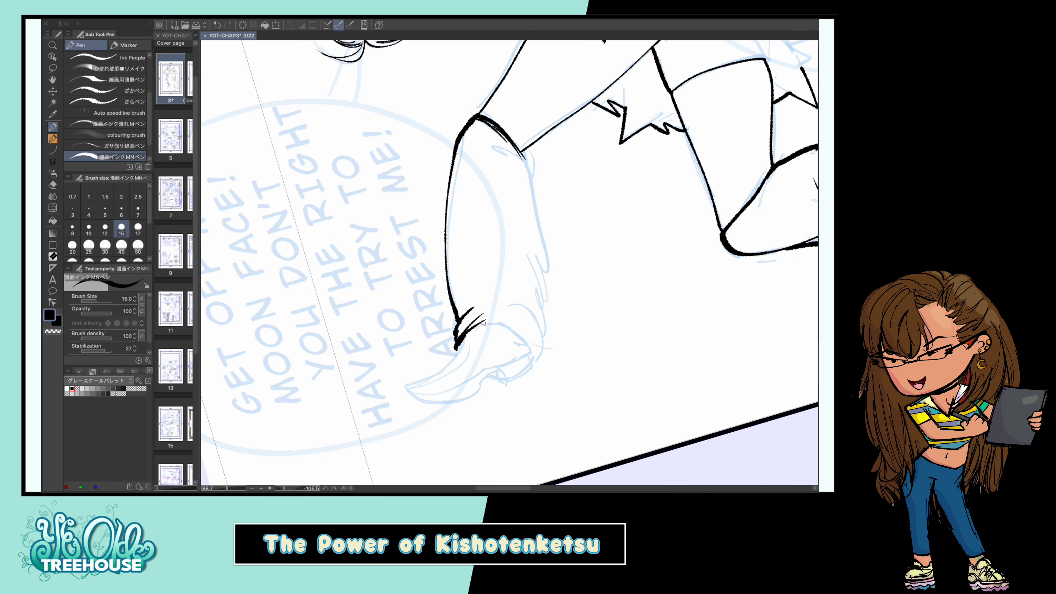
mouse_move(457, 343)
mouse_down()
mouse_move(495, 316)
mouse_move(528, 324)
mouse_up()
drag(517, 212, 467, 291)
mouse_move(522, 150)
mouse_down()
mouse_move(542, 304)
mouse_move(540, 280)
mouse_up()
Ink the raised leg's cuff and creases, and its pointed shoe with the heel
drag(543, 304, 534, 364)
drag(532, 362, 530, 287)
mouse_move(459, 265)
mouse_down()
mouse_move(405, 310)
mouse_move(477, 298)
mouse_up()
mouse_move(466, 259)
mouse_down()
mouse_move(411, 313)
mouse_move(483, 315)
mouse_up()
key(ctrl+z)
drag(405, 315, 478, 322)
drag(493, 310, 530, 293)
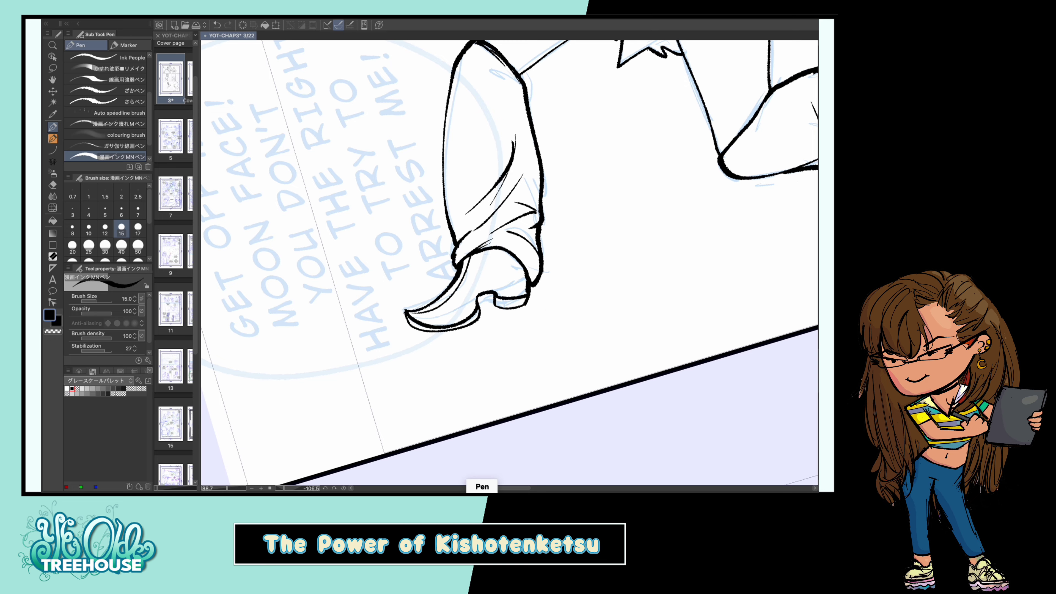
Straighten the canvas and ink the woman's splayed hand below the man's grip at brush size 10
key(ctrl+at)
scroll(424, 311, down, 5)
mouse_move(424, 311)
mouse_down()
mouse_move(581, 337)
mouse_move(569, 285)
mouse_up()
scroll(581, 338, up, 4)
key(bracketleft)
key(bracketleft)
mouse_move(469, 211)
mouse_down()
mouse_move(449, 251)
mouse_move(478, 281)
mouse_up()
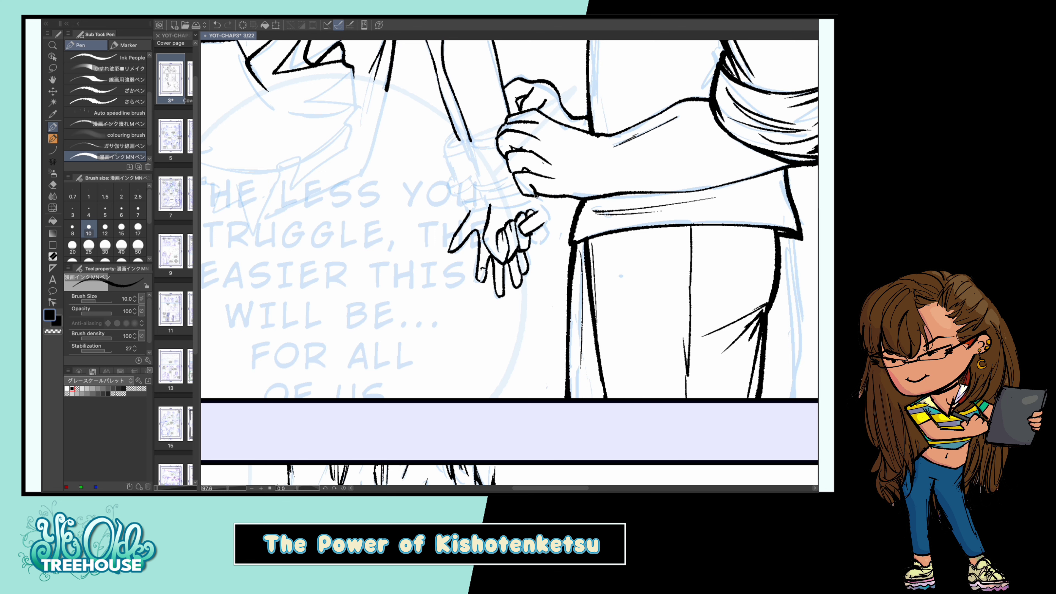
scroll(522, 435, down, 3)
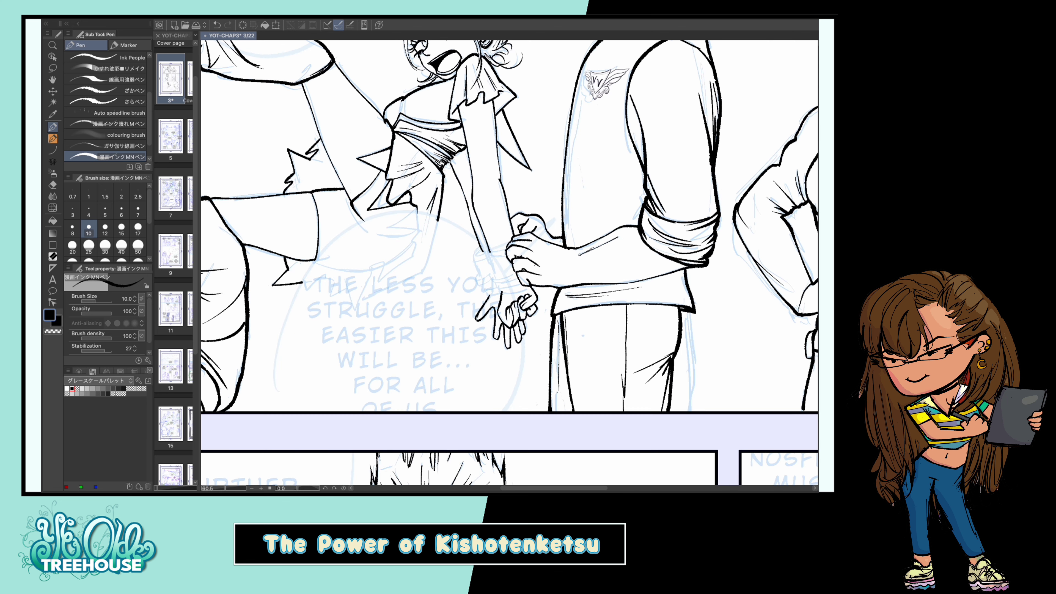
Ink the cuff around the woman's wrist and touch up her arm at brush size 17, and save the page
key(bracketright)
key(bracketright)
key(bracketright)
mouse_move(505, 249)
mouse_down()
mouse_move(498, 289)
mouse_move(530, 289)
mouse_up()
drag(473, 252, 489, 245)
drag(474, 255, 484, 291)
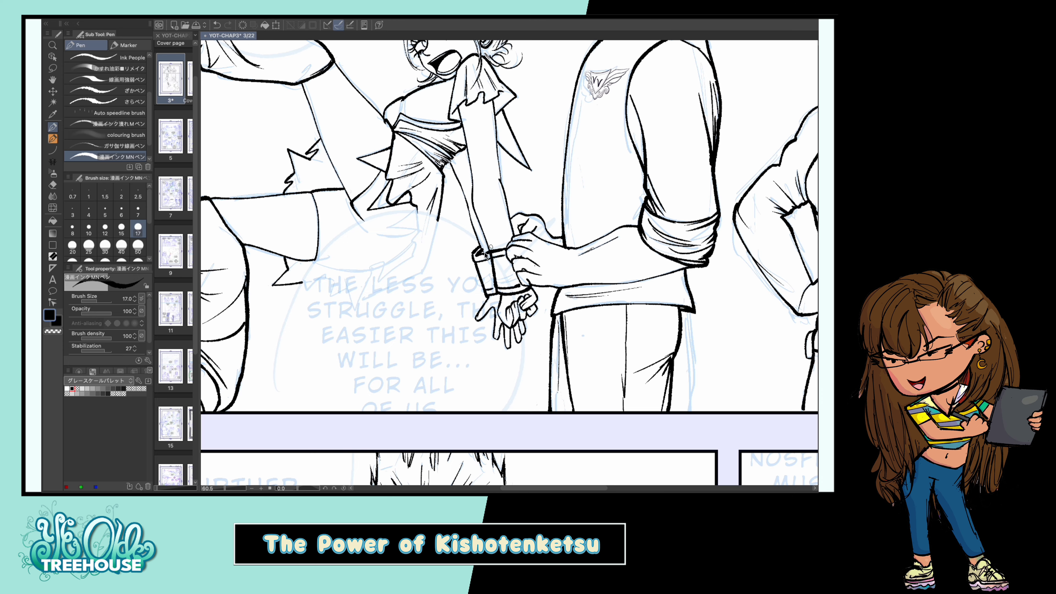
drag(505, 184, 502, 159)
key(ctrl+s)
Ink the frowning woman's eyes, lashes, brows, nose, mouth and jaw in the second panel at brush size 10
scroll(502, 158, down, 4)
scroll(468, 291, up, 4)
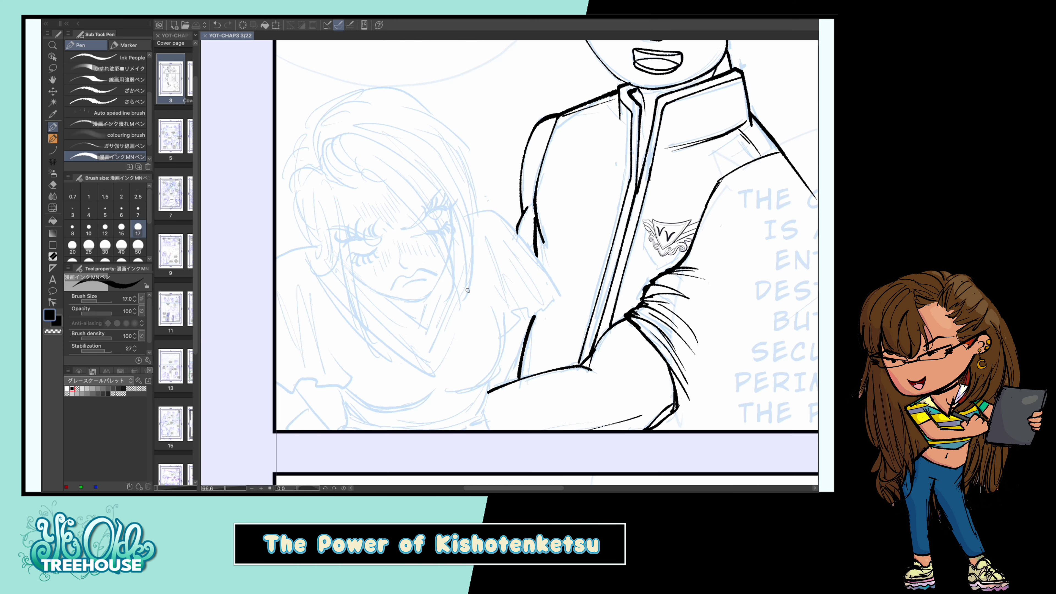
key(bracketleft)
key(bracketleft)
key(bracketleft)
scroll(468, 290, down, 2)
scroll(331, 222, up, 4)
drag(321, 213, 328, 220)
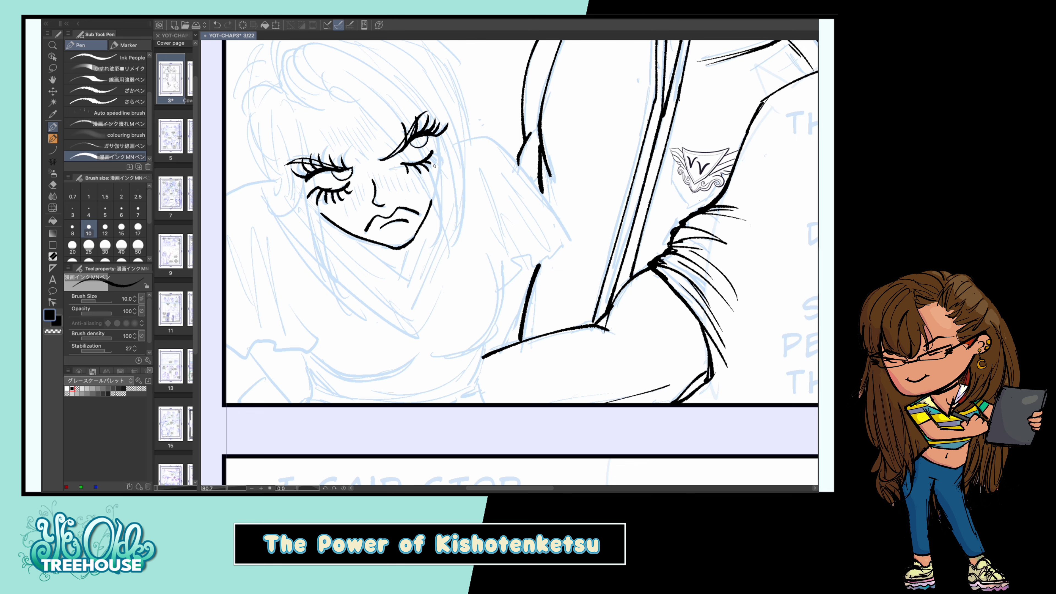
scroll(401, 252, down, 3)
scroll(402, 252, up, 4)
scroll(402, 251, down, 1)
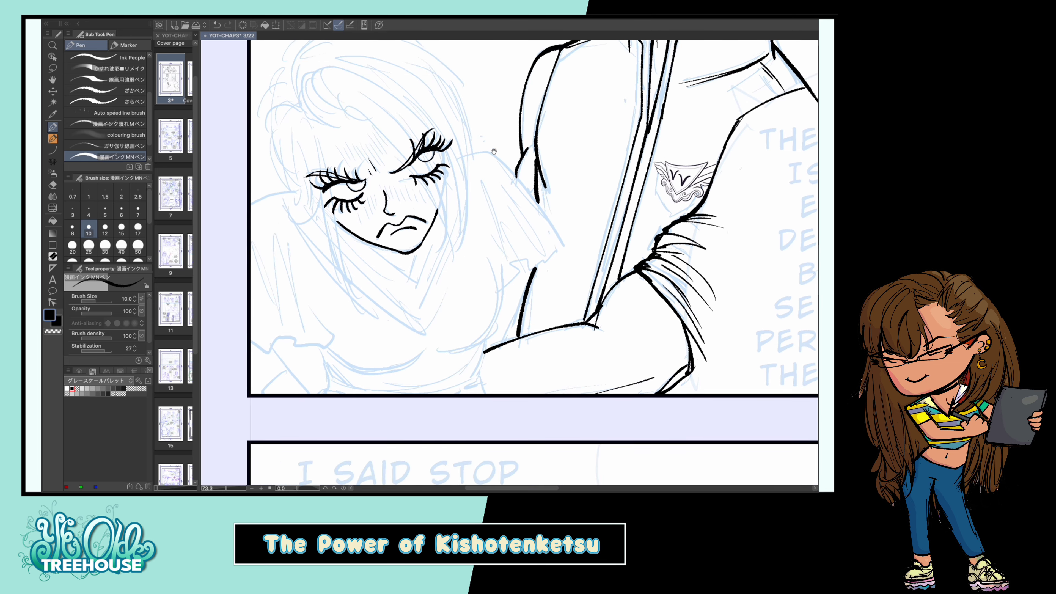
Ink the woman's curled fringe and the hair sweeping over her head at brush size 17
scroll(498, 266, up, 2)
key(bracketleft)
key(bracketright)
key(bracketright)
key(bracketright)
key(bracketright)
drag(357, 154, 432, 189)
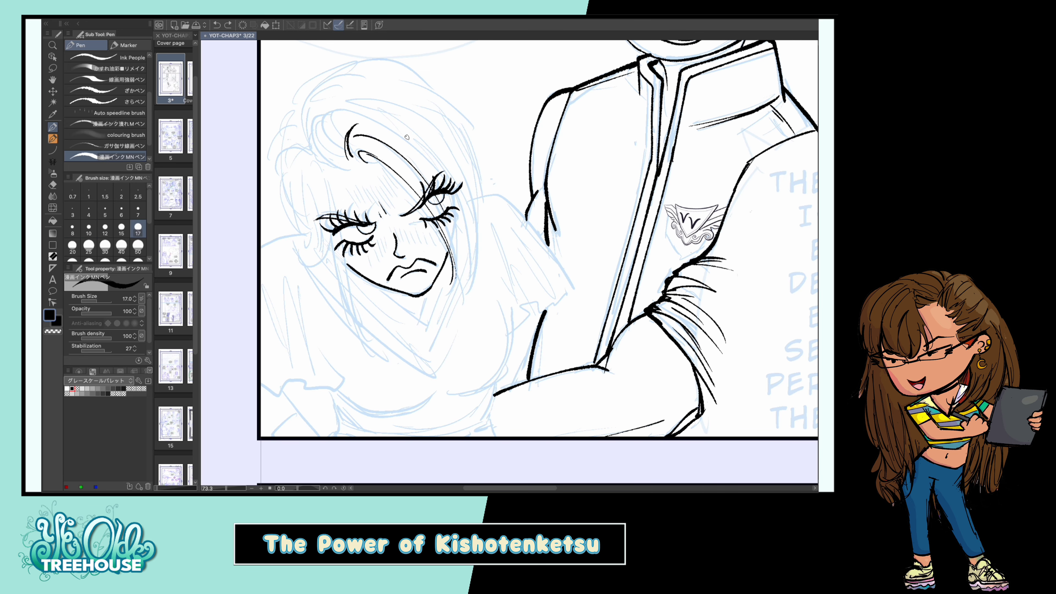
drag(406, 135, 449, 291)
mouse_move(335, 160)
mouse_down()
mouse_move(327, 129)
mouse_move(402, 150)
mouse_up()
key(ctrl+z)
drag(307, 154, 397, 81)
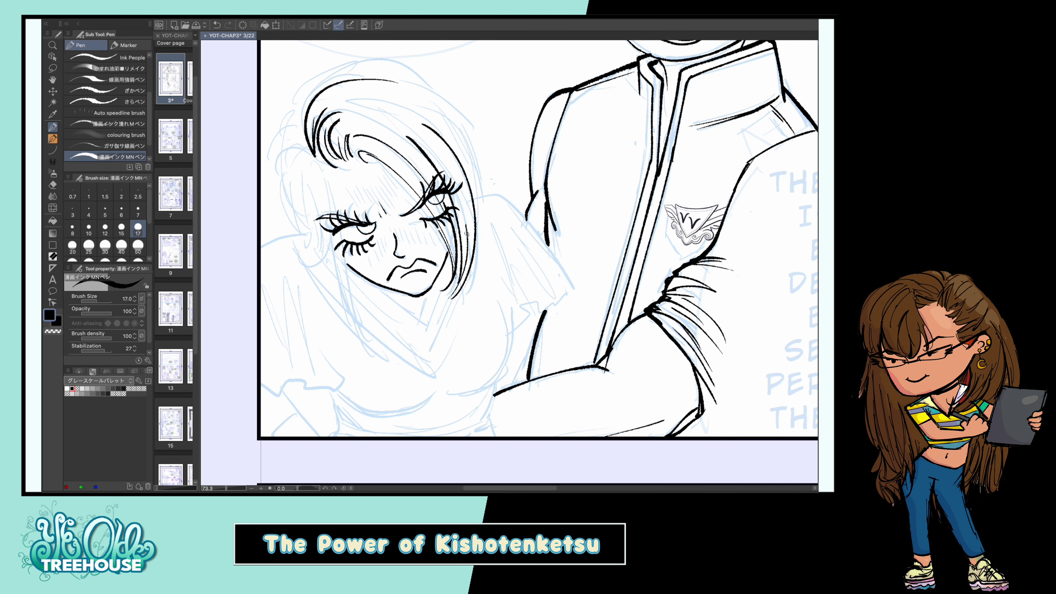
Ink the long strands framing both sides of the woman's face and the finer strands on top
drag(474, 195, 435, 310)
drag(345, 250, 379, 335)
mouse_move(310, 179)
mouse_down()
mouse_move(293, 270)
mouse_move(316, 266)
mouse_up()
drag(331, 217, 351, 300)
drag(361, 162, 376, 154)
mouse_move(424, 136)
mouse_down()
mouse_move(368, 113)
mouse_move(479, 197)
mouse_up()
drag(417, 111, 380, 102)
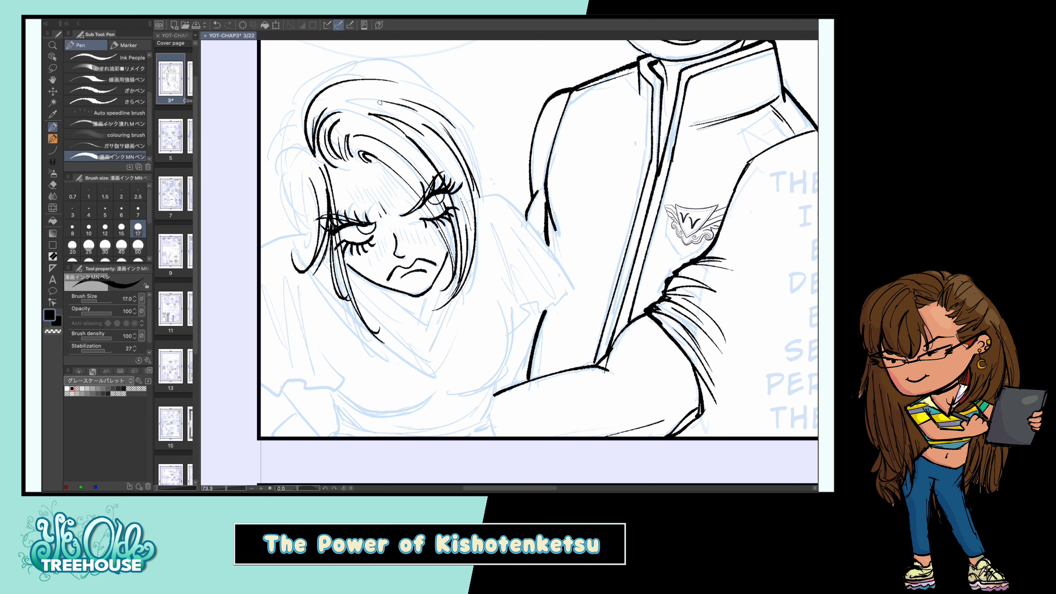
Ink the tucked-back side hair, its curled ends and additional crown strands at brush size 15
key(bracketleft)
drag(307, 155, 299, 192)
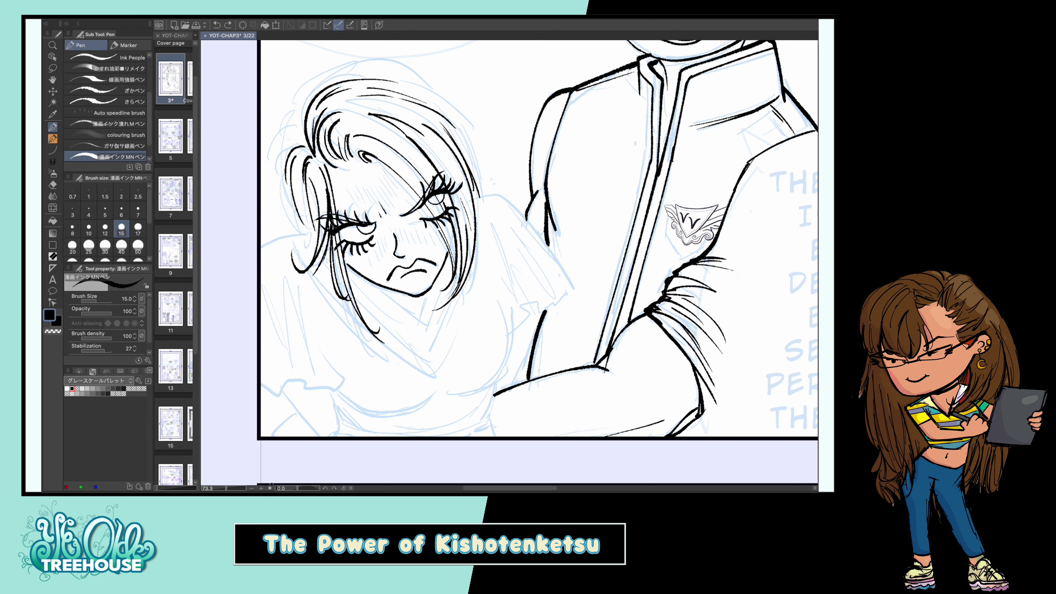
drag(540, 166, 557, 217)
drag(453, 189, 479, 250)
drag(400, 168, 334, 179)
drag(326, 139, 288, 216)
mouse_move(328, 158)
mouse_down()
mouse_move(422, 142)
mouse_move(278, 183)
mouse_up()
mouse_move(291, 214)
mouse_down()
mouse_move(268, 233)
mouse_move(308, 304)
mouse_up()
drag(318, 275, 300, 343)
key(ctrl+z)
mouse_move(308, 254)
mouse_down()
mouse_move(274, 302)
mouse_move(291, 320)
mouse_up()
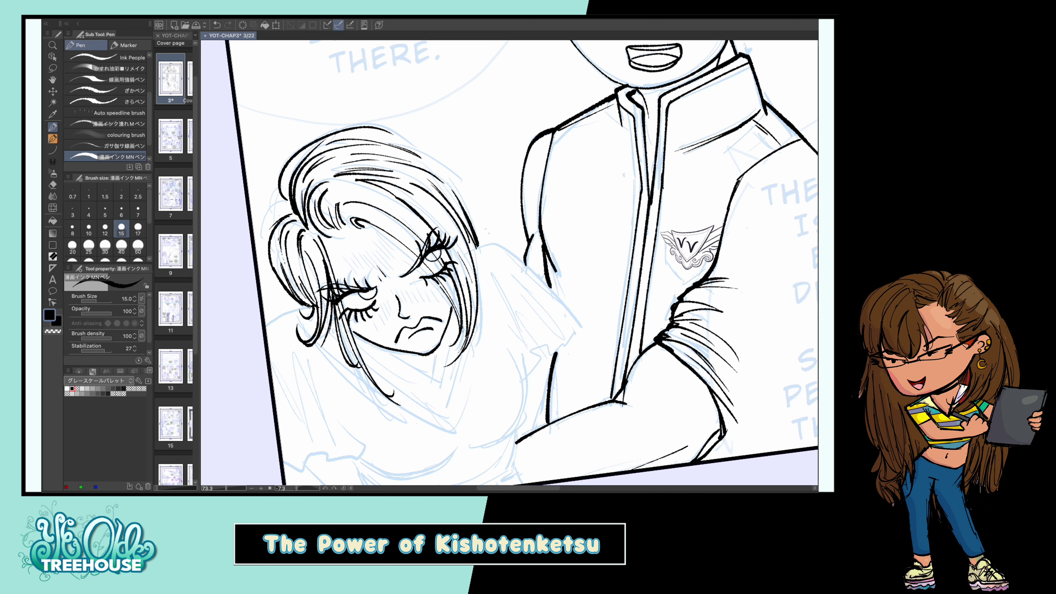
Ink the woman's ear and the V-shaped neckline of her top at brush size 20
drag(457, 291, 354, 183)
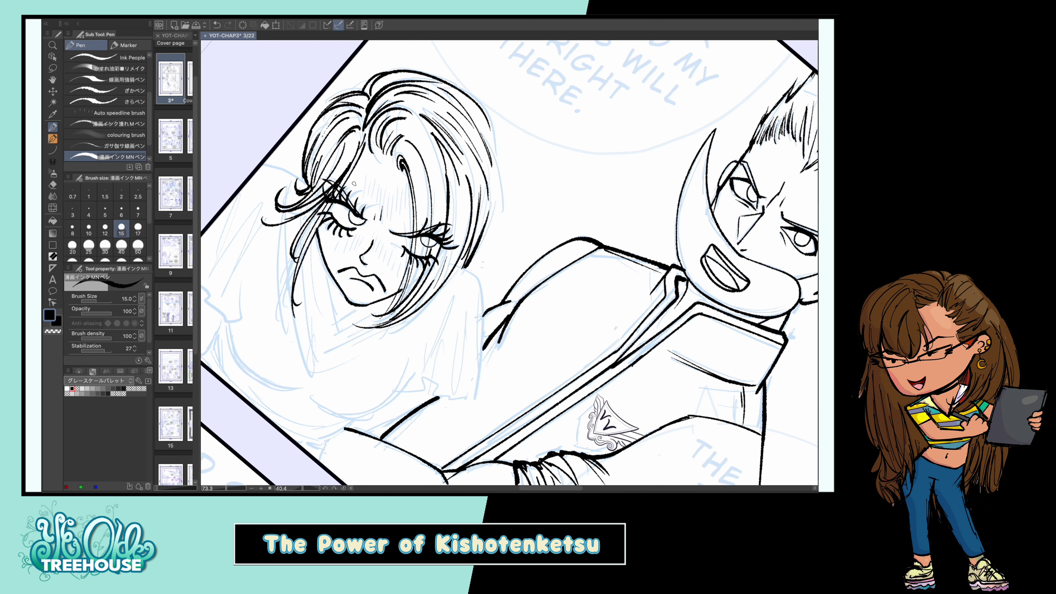
scroll(510, 262, down, 5)
scroll(509, 262, up, 5)
drag(457, 291, 416, 207)
key(bracketright)
drag(424, 262, 394, 306)
drag(351, 247, 389, 316)
drag(486, 208, 393, 348)
drag(308, 185, 322, 219)
drag(316, 216, 355, 303)
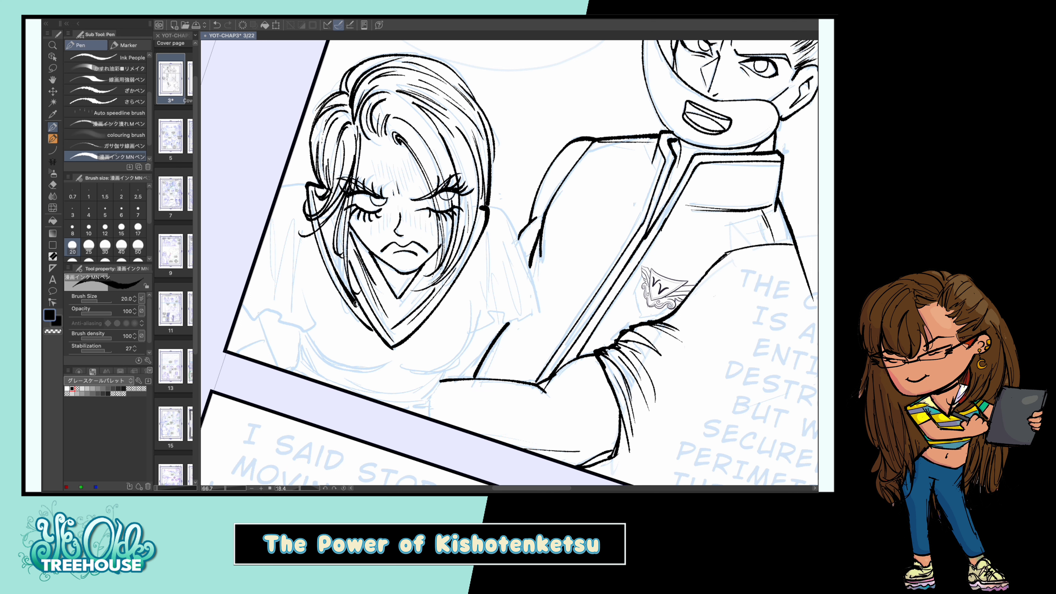
Ink the woman's shoulders, flared ruffled sleeves and arms in the second panel
scroll(264, 164, down, 2)
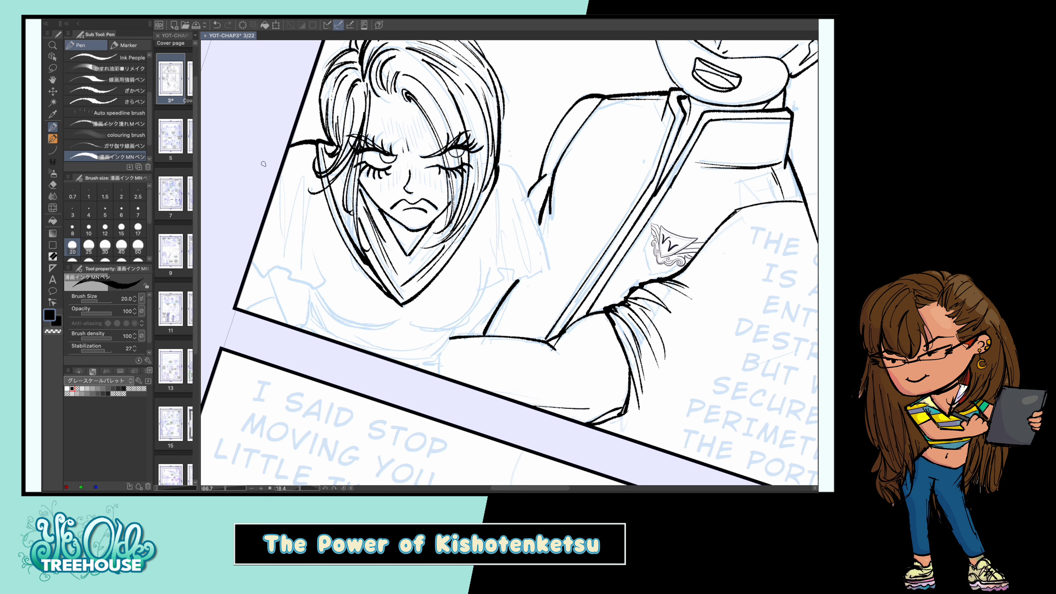
mouse_move(514, 271)
mouse_down()
mouse_move(553, 275)
mouse_move(478, 317)
mouse_up()
scroll(524, 271, down, 3)
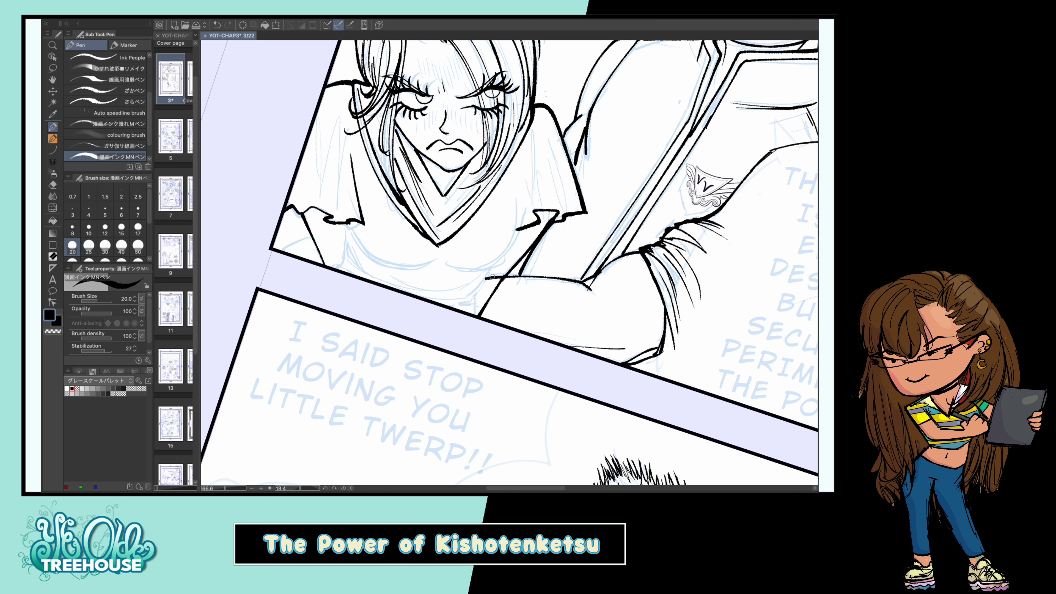
Ink the curved band under the woman's bust and the waist folds below it at brush size 17
drag(353, 240, 437, 259)
key(bracketleft)
drag(351, 242, 507, 257)
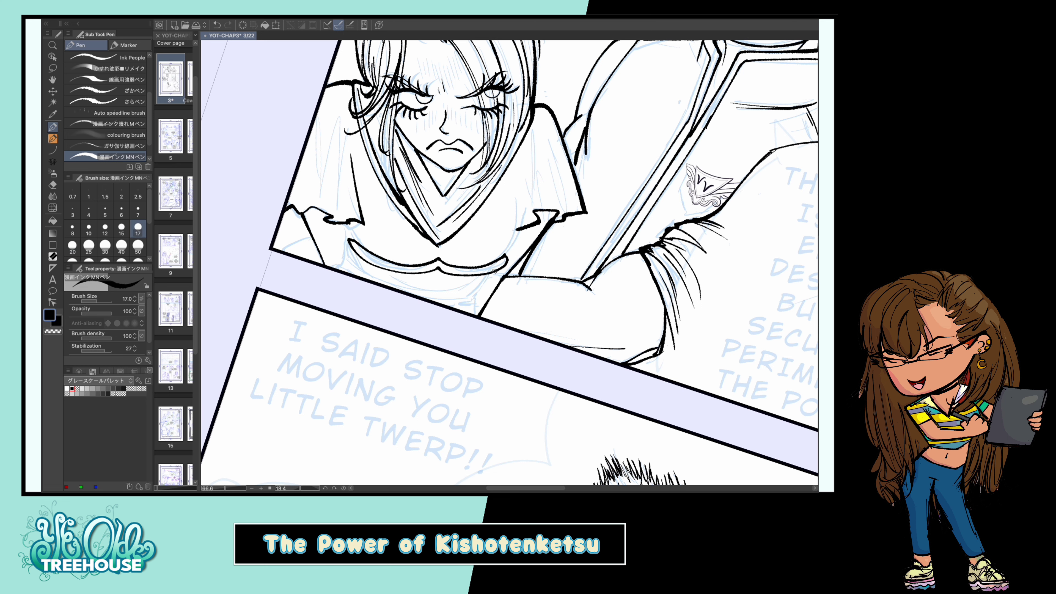
drag(366, 268, 499, 275)
drag(348, 243, 347, 258)
Ink the fold lines in the woman's sleeves and more creases at her waist
drag(532, 132, 533, 209)
drag(548, 152, 558, 208)
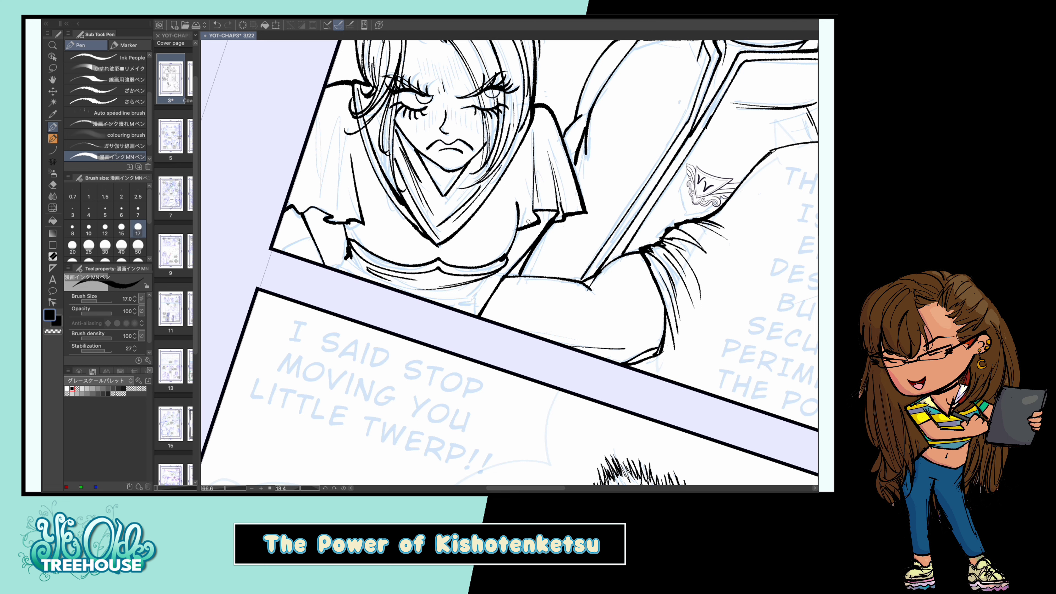
scroll(450, 286, down, 1)
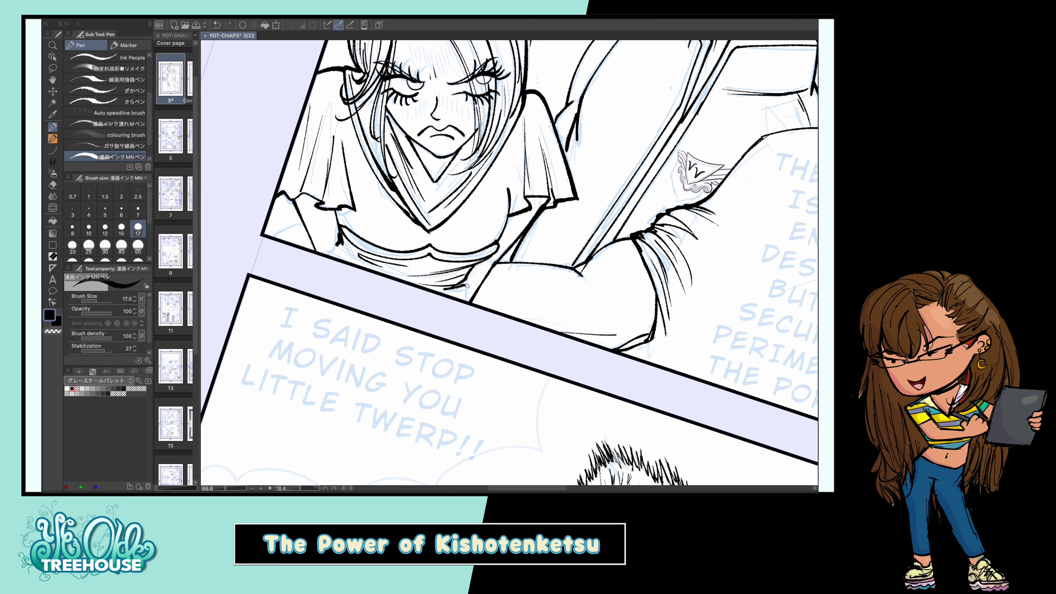
Hatch the shadow lines across the woman's forehead at brush size 7
scroll(508, 263, up, 2)
click(121, 193)
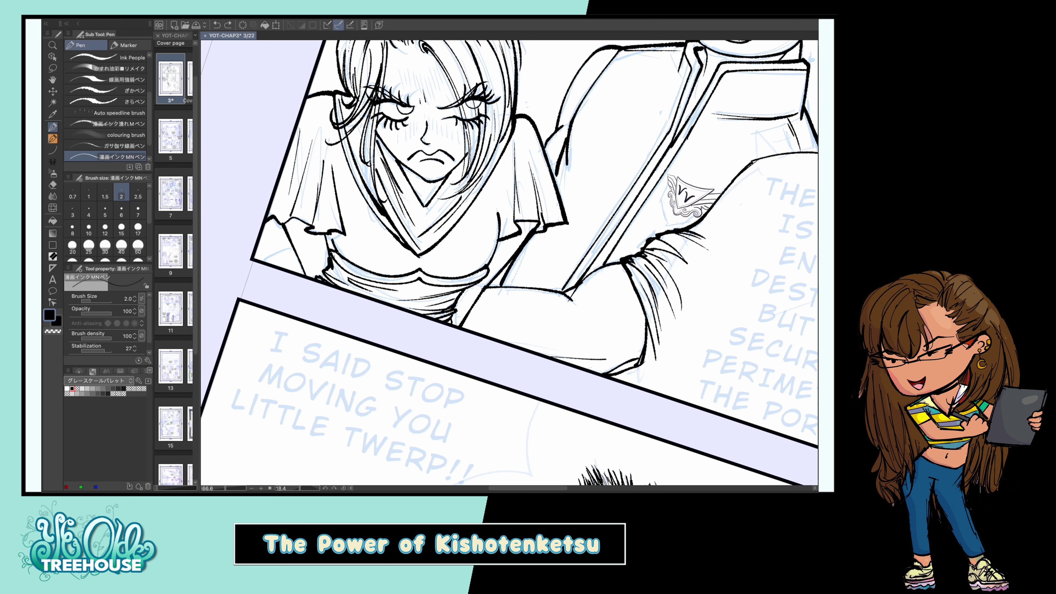
drag(401, 257, 394, 286)
click(138, 210)
mouse_move(393, 97)
mouse_down()
mouse_move(414, 125)
mouse_move(443, 114)
mouse_up()
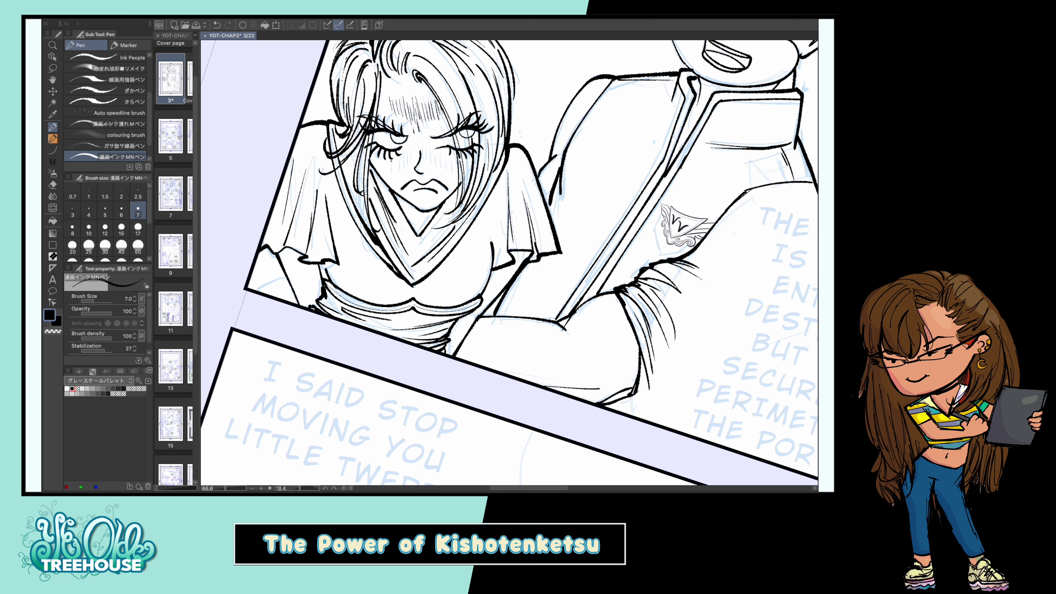
Ink the grabbed woman's profile, open mouth with teeth and squeezed-shut eye in the third panel at brush size 8
scroll(555, 182, down, 8)
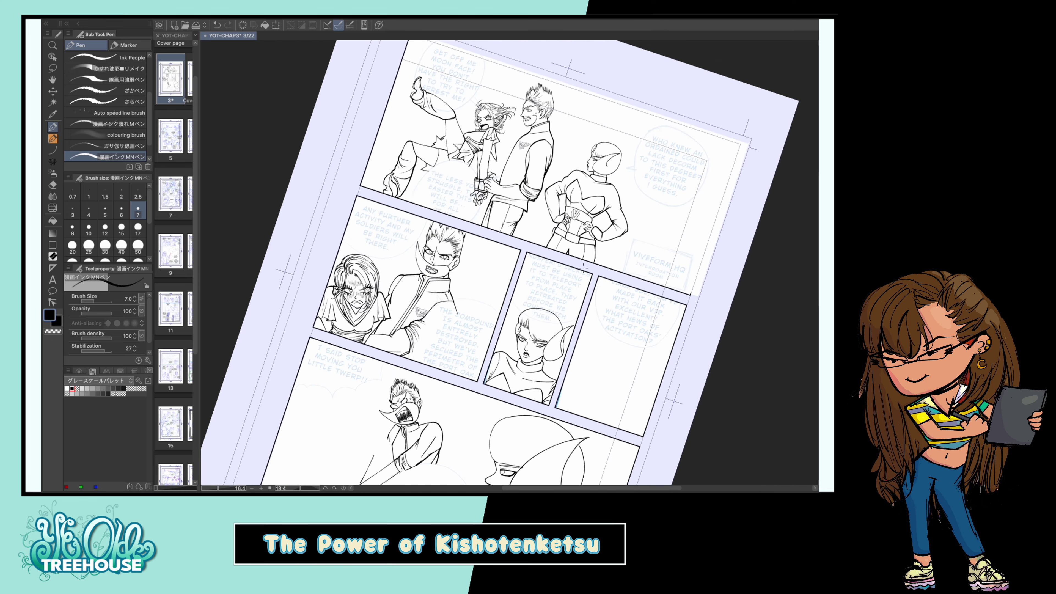
scroll(555, 181, up, 2)
scroll(555, 181, up, 6)
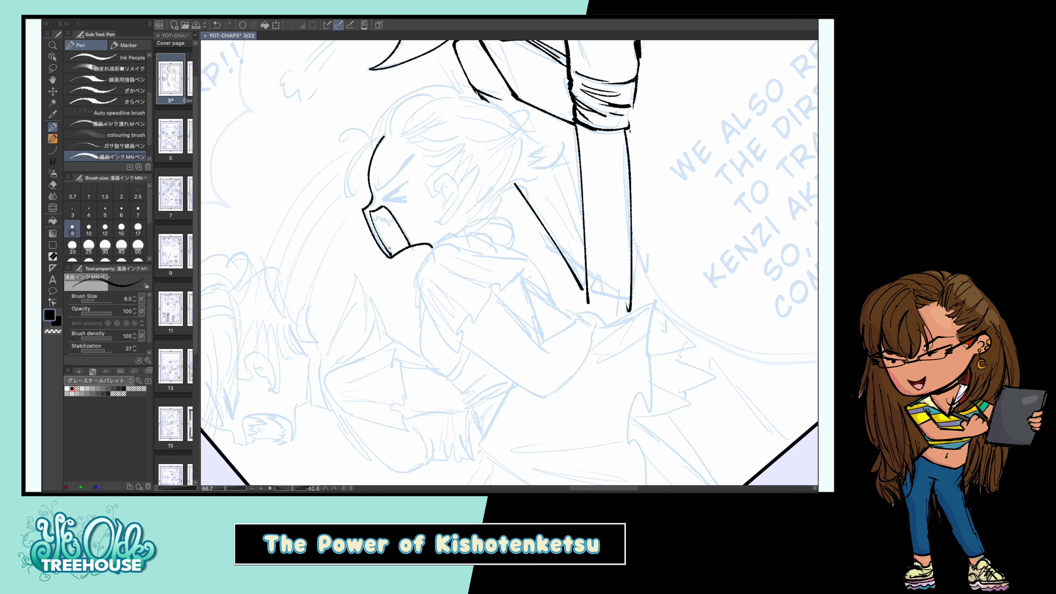
key(ctrl+z)
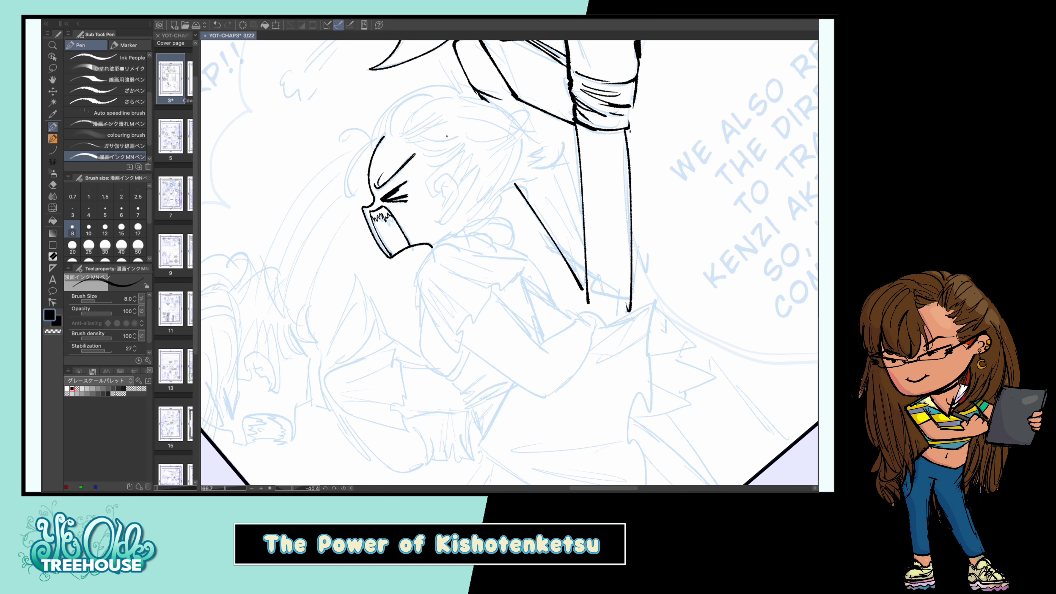
Ink the grabbed woman's upper arm, elbow and forearm at brush size 10
drag(480, 177, 473, 277)
drag(527, 180, 512, 258)
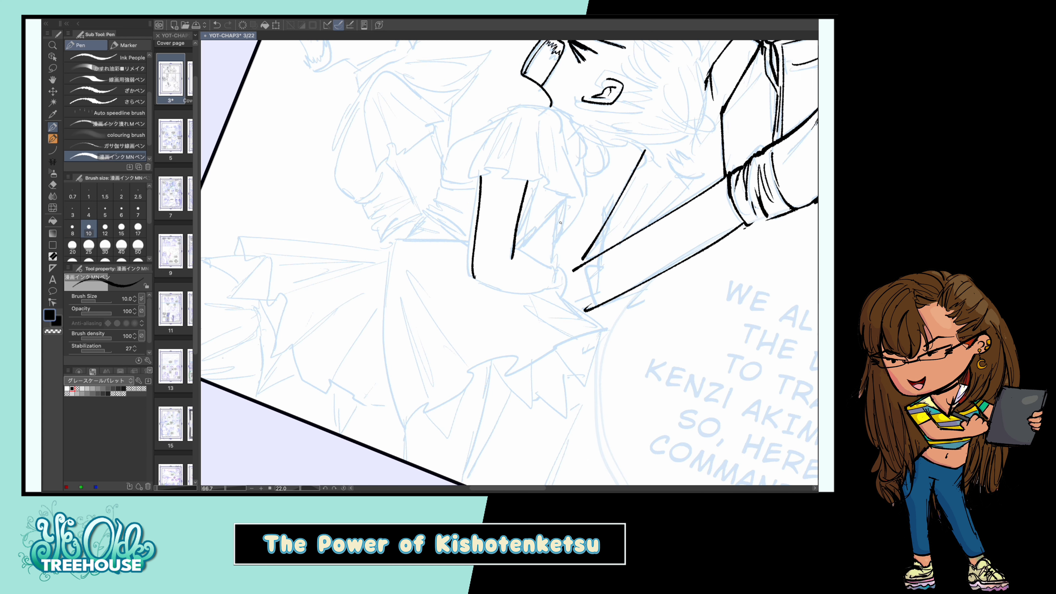
scroll(363, 158, up, 2)
scroll(362, 158, down, 3)
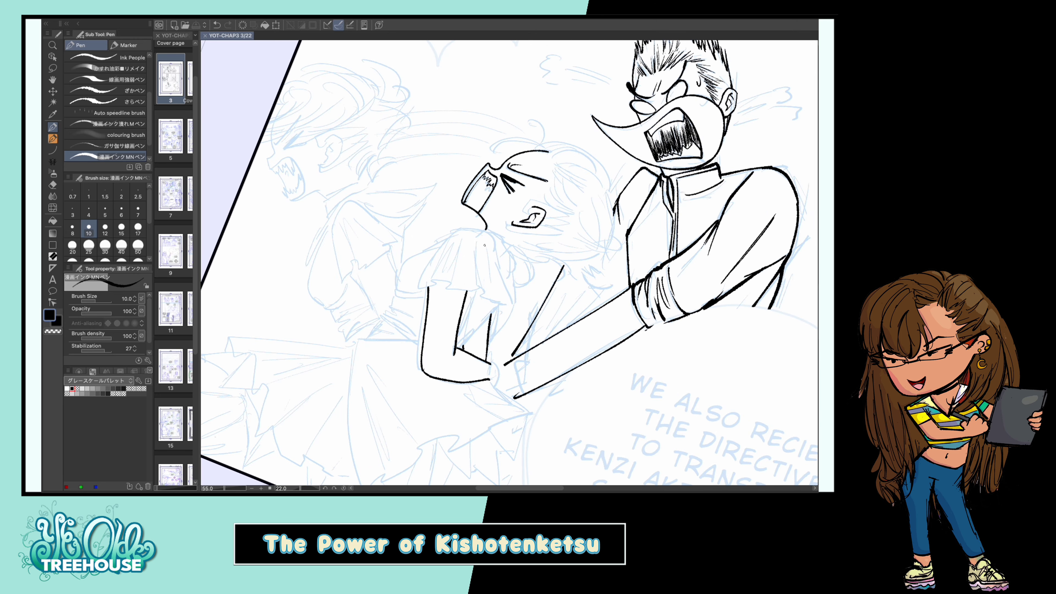
Ink the profile, jaw and screaming mouth with jagged teeth of the leftmost figure in the third panel
scroll(363, 158, up, 5)
scroll(362, 157, up, 2)
mouse_move(351, 75)
mouse_down()
mouse_move(310, 218)
mouse_move(388, 267)
mouse_up()
drag(362, 291, 439, 289)
mouse_move(320, 225)
mouse_down()
mouse_move(362, 232)
mouse_move(351, 268)
mouse_up()
drag(330, 231, 376, 225)
drag(377, 233, 302, 241)
Ink the leftmost screaming figure's ear, slanted brow and squeezed-shut eye
drag(361, 170, 355, 229)
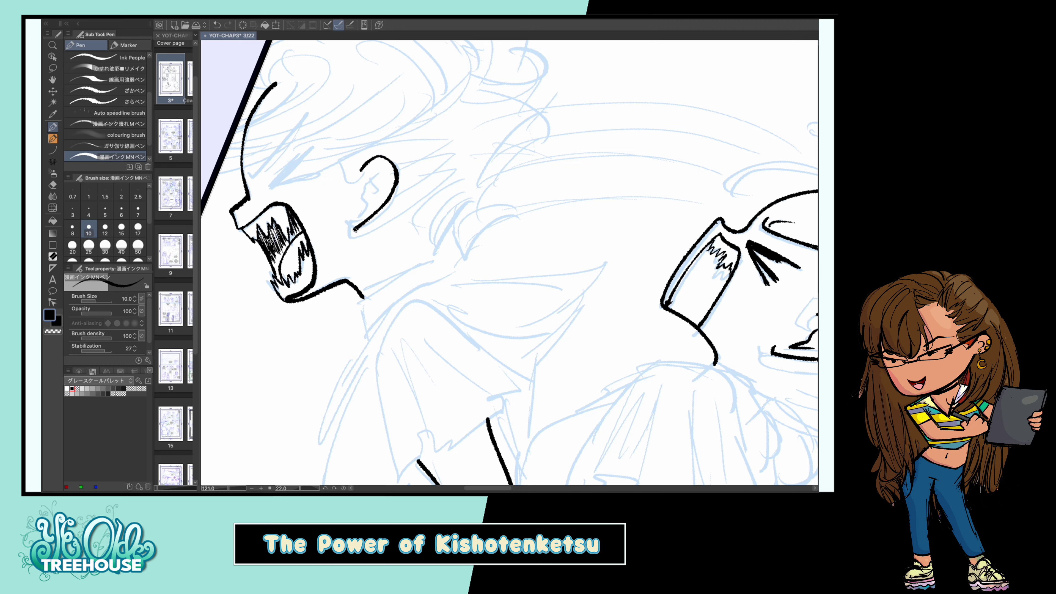
drag(373, 172, 381, 170)
drag(308, 114, 250, 176)
drag(310, 149, 271, 185)
drag(315, 173, 281, 182)
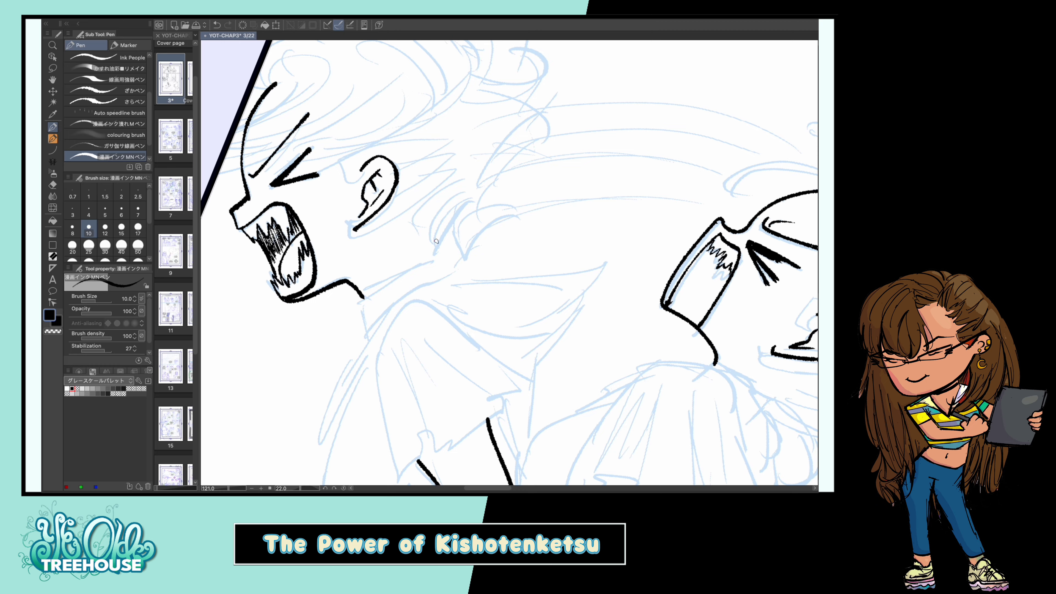
Ink the grabbed woman's hairline, loose forehead strands and swept-back front hair at brush size 7
scroll(435, 241, down, 5)
scroll(435, 241, up, 4)
mouse_move(435, 241)
mouse_down()
mouse_move(415, 208)
mouse_move(400, 247)
mouse_move(328, 191)
mouse_move(332, 264)
mouse_up()
key(bracketleft)
key(bracketleft)
drag(351, 164, 308, 179)
mouse_move(372, 93)
mouse_down()
mouse_move(352, 164)
mouse_move(366, 156)
mouse_up()
drag(507, 130, 448, 180)
drag(421, 143, 345, 198)
drag(450, 163, 399, 182)
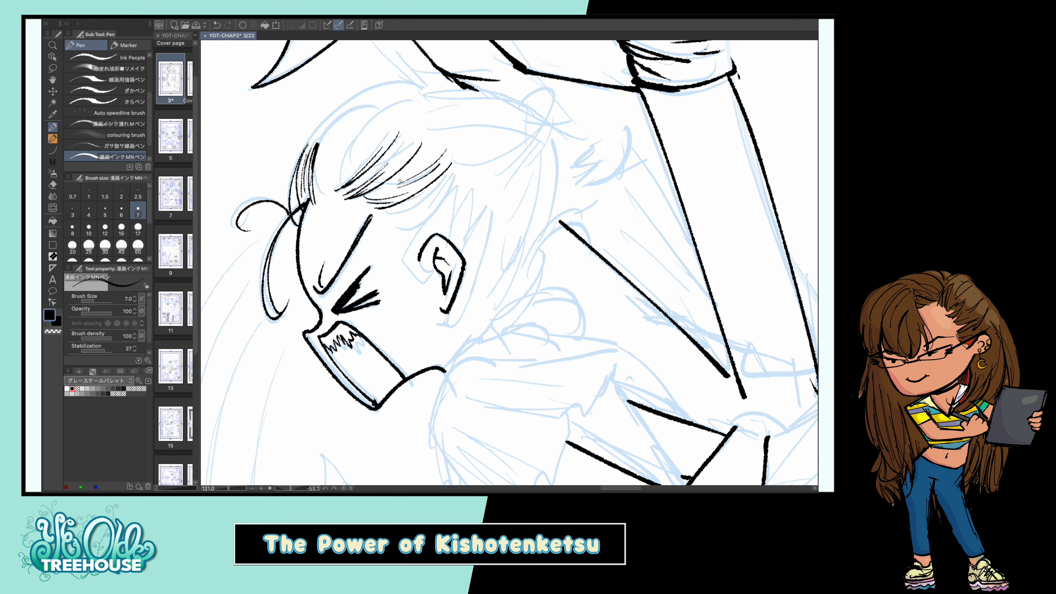
Ink the crown strands of the grabbed woman's hair and the loose curls below her ear
drag(426, 100, 345, 189)
drag(421, 81, 292, 178)
mouse_move(449, 178)
mouse_down()
mouse_move(393, 233)
mouse_move(379, 224)
mouse_up()
drag(415, 208, 466, 270)
drag(540, 277, 457, 293)
drag(501, 341, 497, 308)
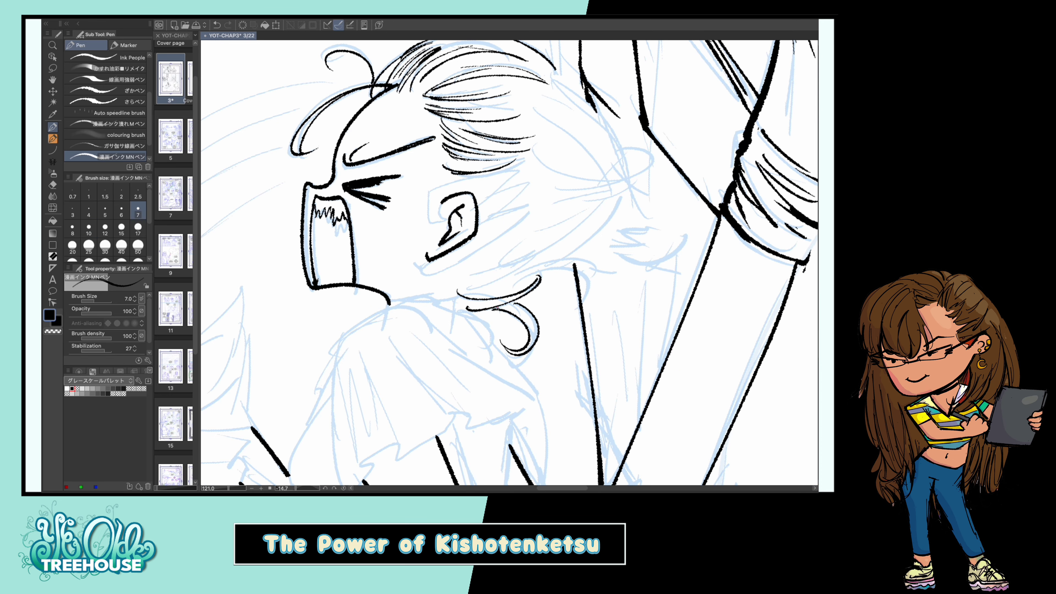
Ink the back of the grabbed woman's hair with long strands gathering into windblown tips behind her head
drag(557, 233, 458, 278)
mouse_move(603, 254)
mouse_down()
mouse_move(468, 287)
mouse_move(523, 290)
mouse_up()
drag(540, 250, 526, 297)
drag(639, 204, 520, 196)
mouse_move(568, 247)
mouse_down()
mouse_move(445, 318)
mouse_move(532, 291)
mouse_up()
drag(615, 240, 536, 314)
drag(572, 150, 502, 168)
drag(581, 198, 522, 172)
drag(594, 215, 531, 179)
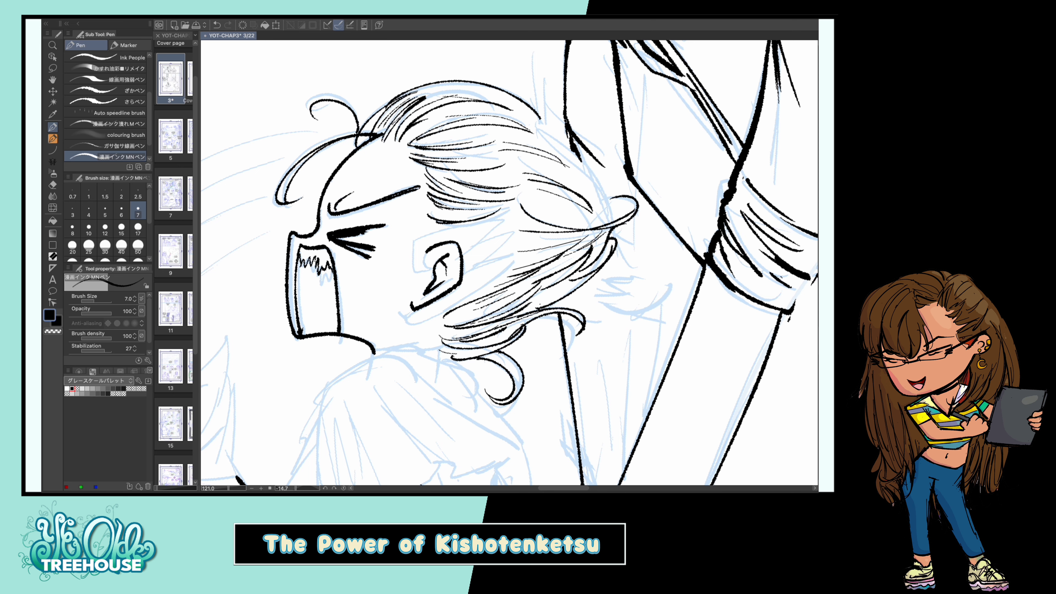
drag(538, 117, 603, 189)
drag(623, 152, 582, 203)
drag(605, 177, 568, 229)
Ink the curled front lock and forehead strands of the leftmost screaming figure's hair
scroll(411, 169, down, 3)
scroll(411, 169, up, 3)
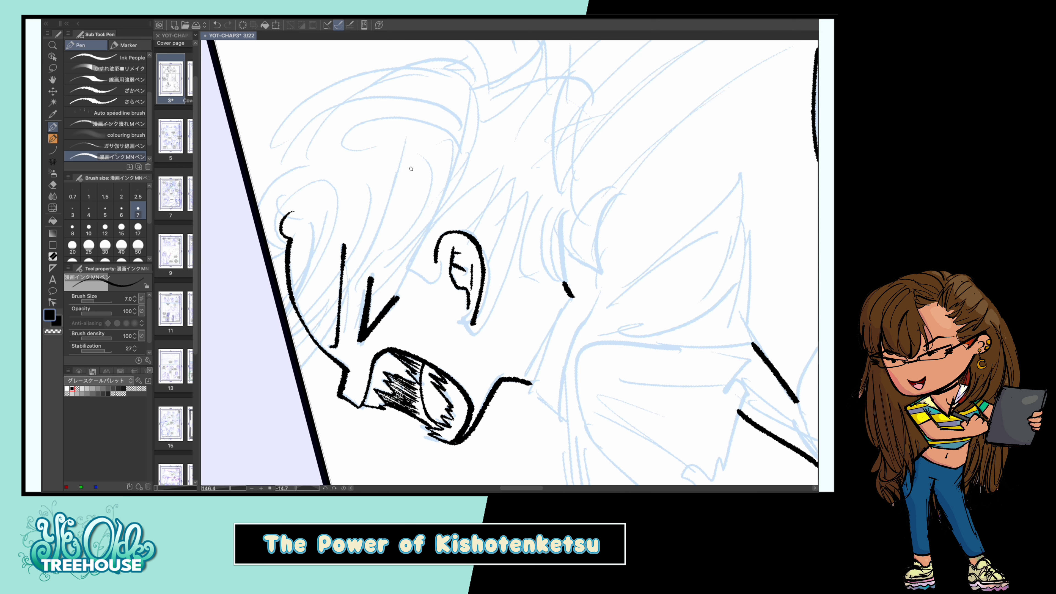
drag(312, 193, 282, 240)
drag(324, 216, 291, 295)
mouse_move(346, 245)
mouse_down()
mouse_move(299, 332)
mouse_move(295, 321)
mouse_up()
drag(360, 258, 294, 344)
drag(347, 291, 299, 365)
drag(353, 196, 318, 179)
drag(308, 164, 266, 229)
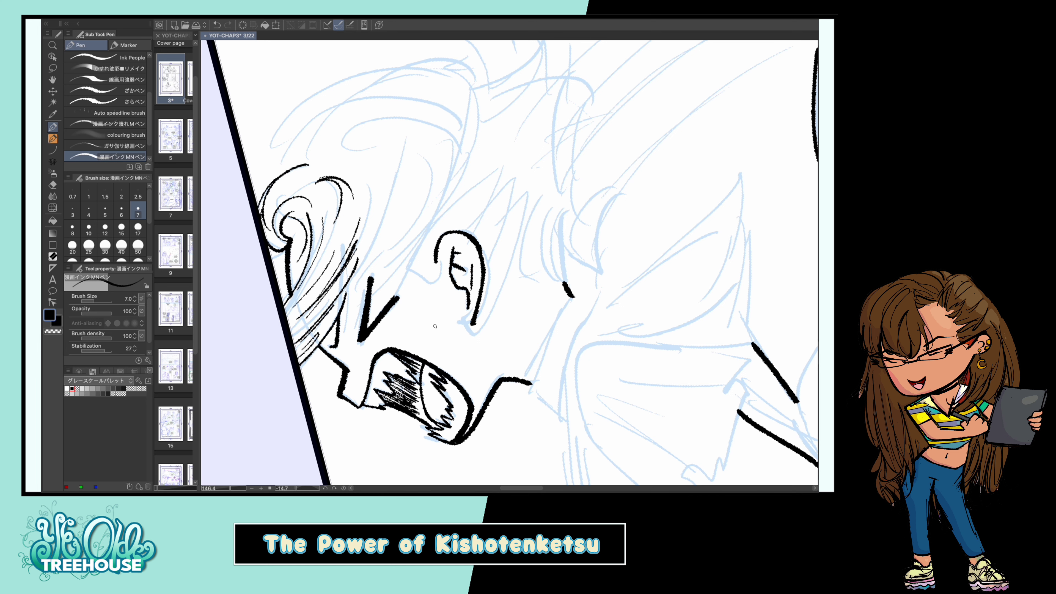
Ink the outer sweep and inner curls of the leftmost figure's voluminous top hair
drag(312, 204, 296, 233)
drag(242, 210, 449, 162)
drag(275, 175, 365, 143)
drag(372, 199, 314, 256)
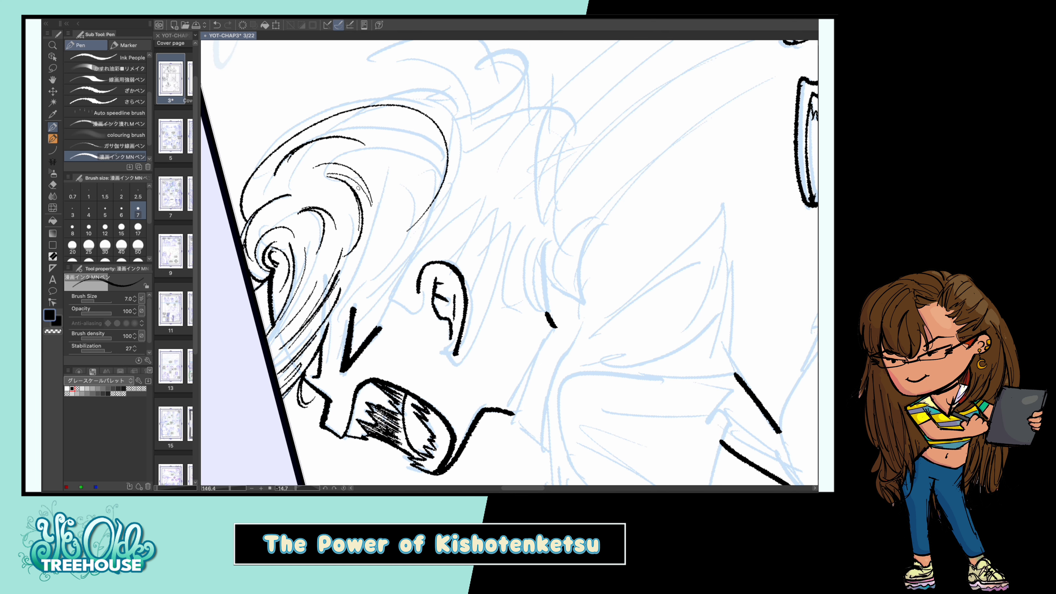
drag(412, 173, 357, 276)
drag(418, 203, 328, 335)
key(ctrl+z)
Fill the leftmost figure's top hair and fringe with flowing strand lines
drag(286, 167, 341, 131)
mouse_move(337, 150)
mouse_down()
mouse_move(387, 167)
mouse_move(393, 200)
mouse_up()
key(ctrl+z)
mouse_move(293, 182)
mouse_down()
mouse_move(281, 185)
mouse_move(443, 110)
mouse_up()
drag(498, 249, 416, 332)
drag(457, 174, 381, 201)
drag(485, 94, 528, 165)
drag(470, 185, 352, 227)
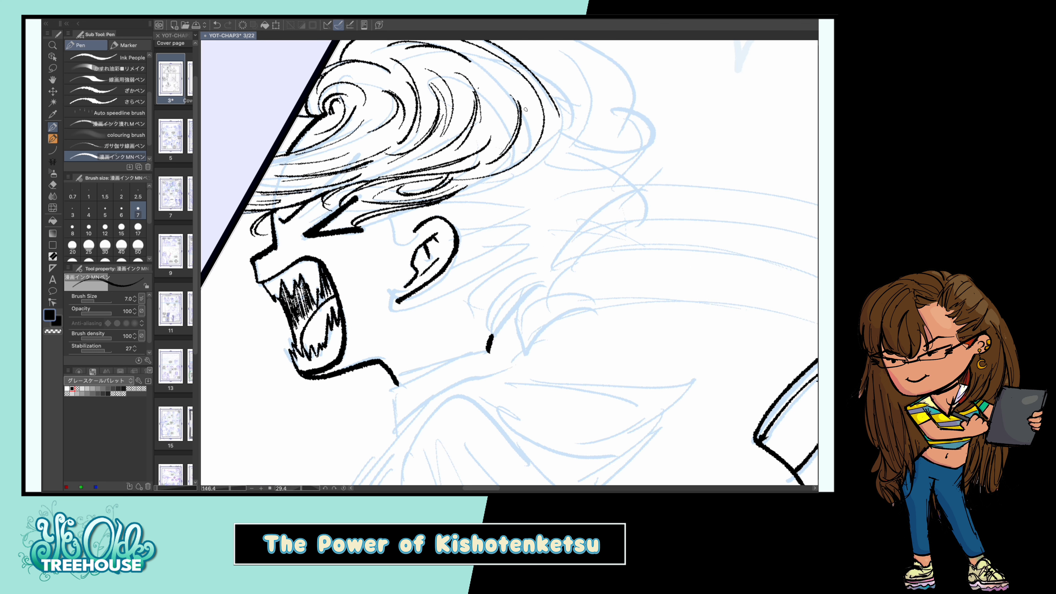
Ink the windblown strands and loose tips at the back and nape of the leftmost figure's hair
drag(519, 177, 577, 158)
drag(424, 349, 501, 300)
drag(440, 364, 503, 316)
drag(482, 391, 543, 380)
mouse_move(483, 351)
mouse_down()
mouse_move(536, 292)
mouse_move(554, 232)
mouse_up()
mouse_move(532, 292)
mouse_down()
mouse_move(592, 279)
mouse_move(553, 231)
mouse_up()
drag(547, 241, 613, 199)
drag(462, 248, 600, 202)
mouse_move(480, 271)
mouse_down()
mouse_move(538, 230)
mouse_move(511, 265)
mouse_up()
drag(437, 238, 594, 189)
drag(584, 266, 611, 231)
scroll(509, 262, down, 5)
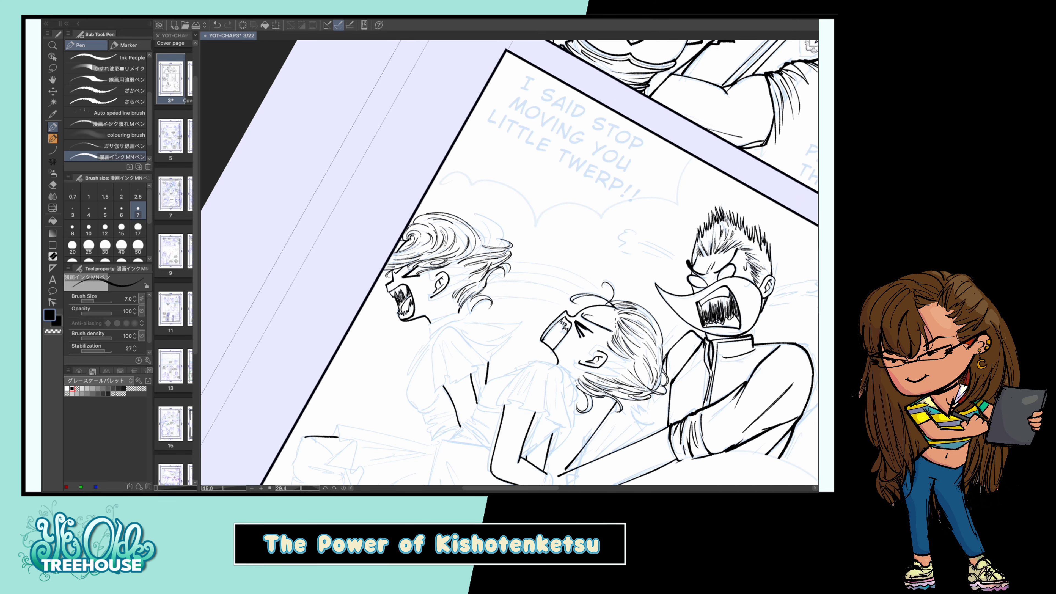
Ink the jagged shapes around and behind the grabbed woman's ear with brush sizes 12 and 2.5
scroll(369, 177, up, 2)
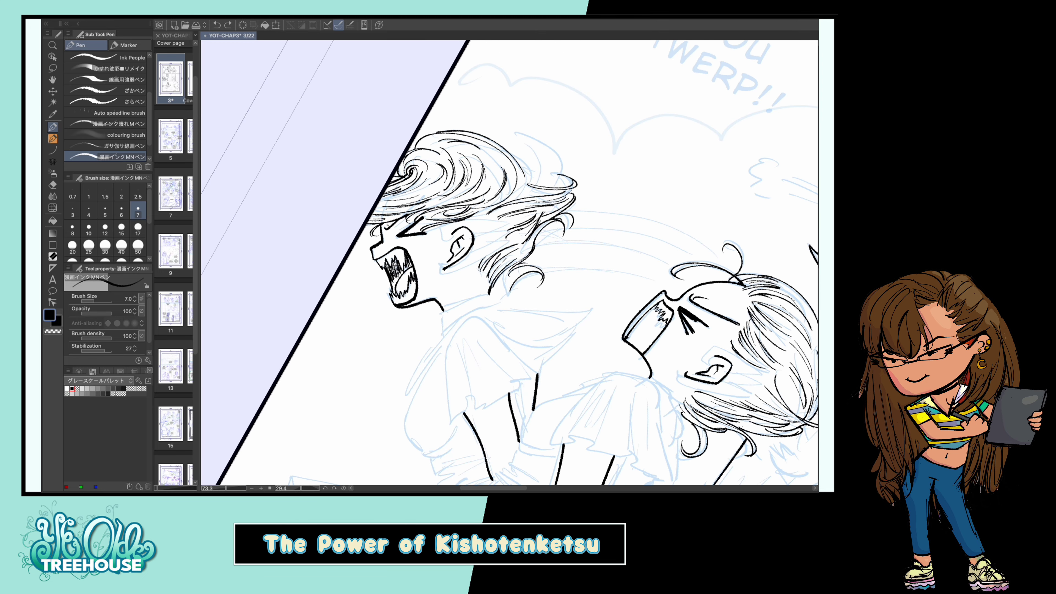
scroll(526, 232, up, 2)
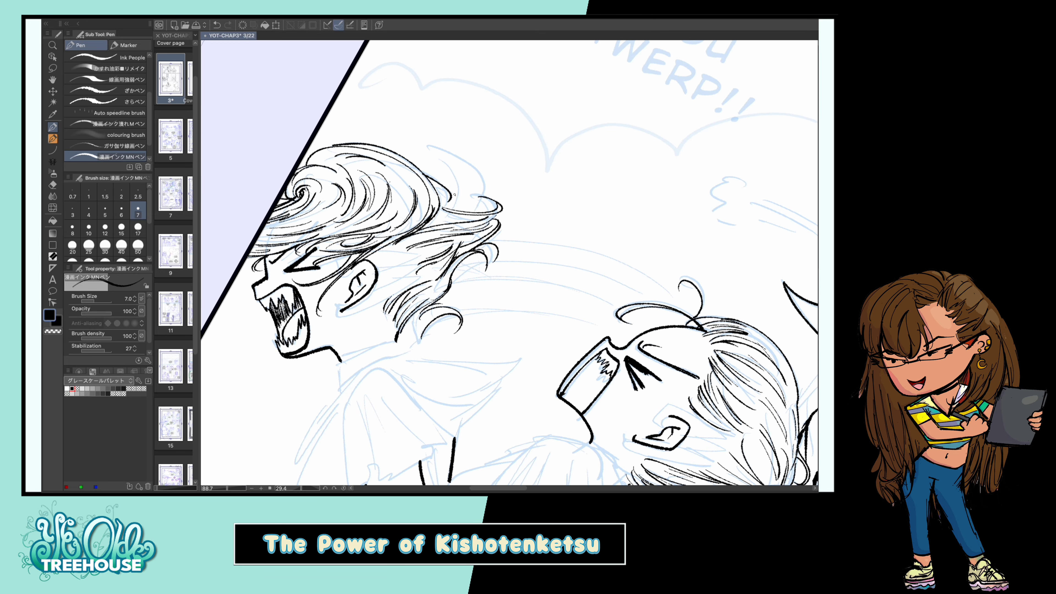
scroll(461, 195, down, 2)
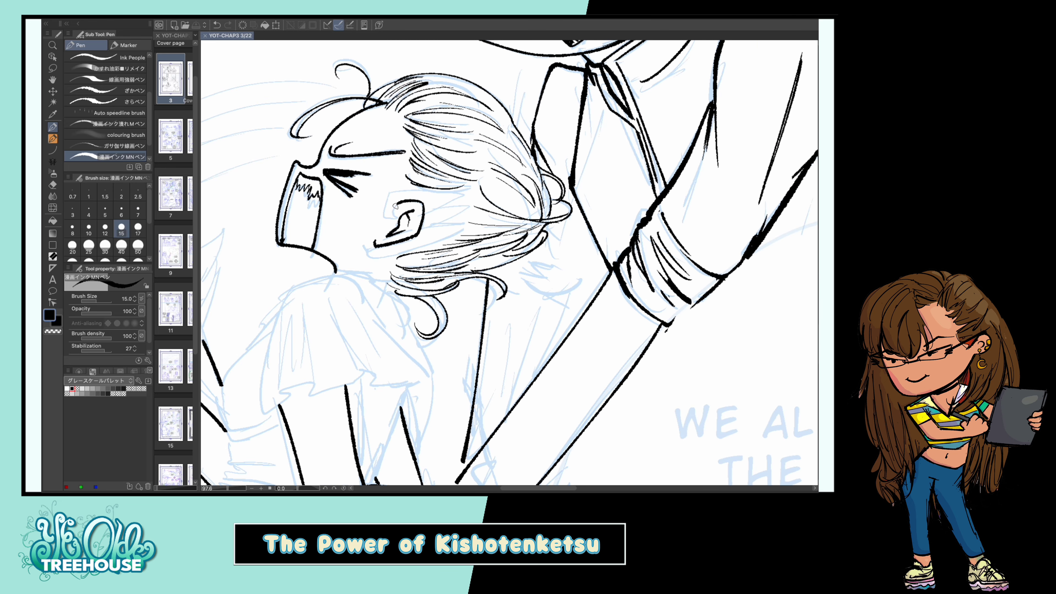
key(bracketleft)
mouse_move(395, 206)
mouse_down()
mouse_move(387, 193)
mouse_move(474, 196)
mouse_move(428, 224)
mouse_up()
drag(367, 246, 454, 228)
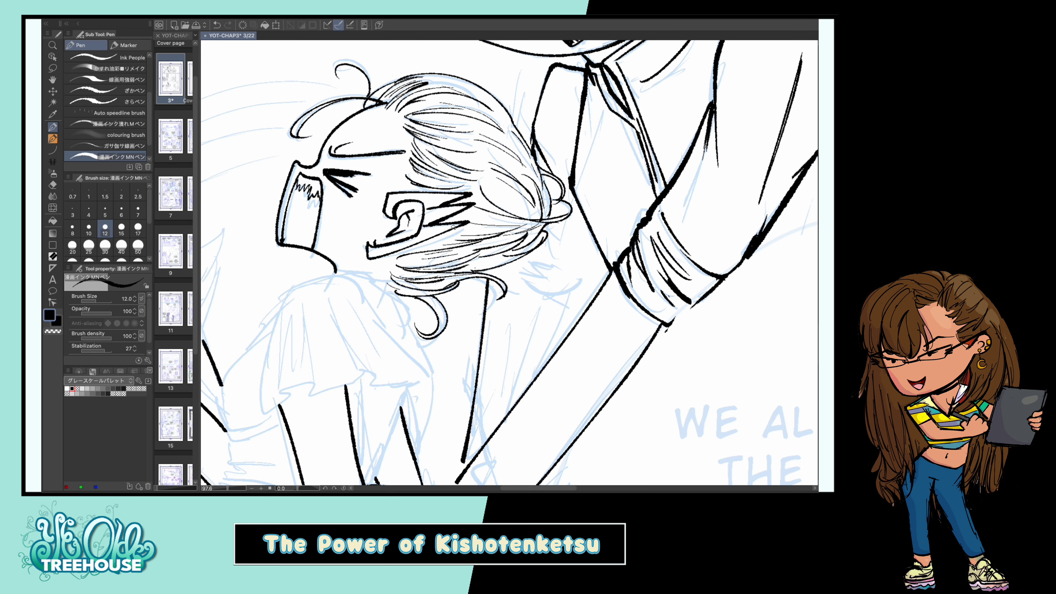
click(138, 193)
drag(391, 193, 461, 197)
scroll(509, 201, down, 5)
scroll(479, 250, up, 5)
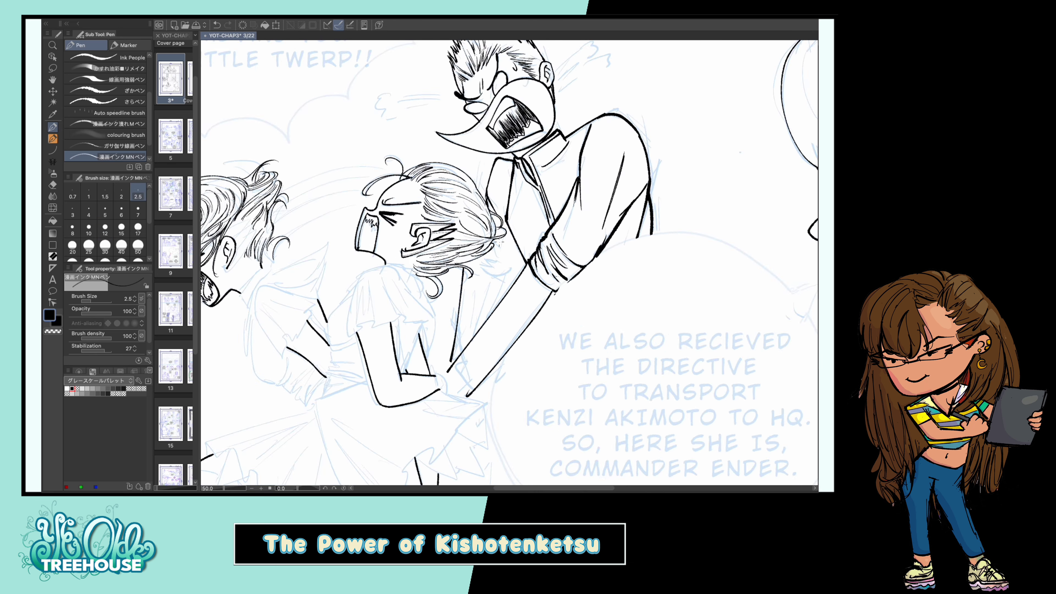
Enlarge the brush to size 15 and ink the outline of the grabbed woman's shoulder and ruffled sleeve
key(bracketright)
key(bracketright)
key(bracketright)
key(bracketright)
key(bracketright)
key(bracketright)
key(bracketright)
key(bracketright)
key(bracketright)
drag(423, 225, 515, 214)
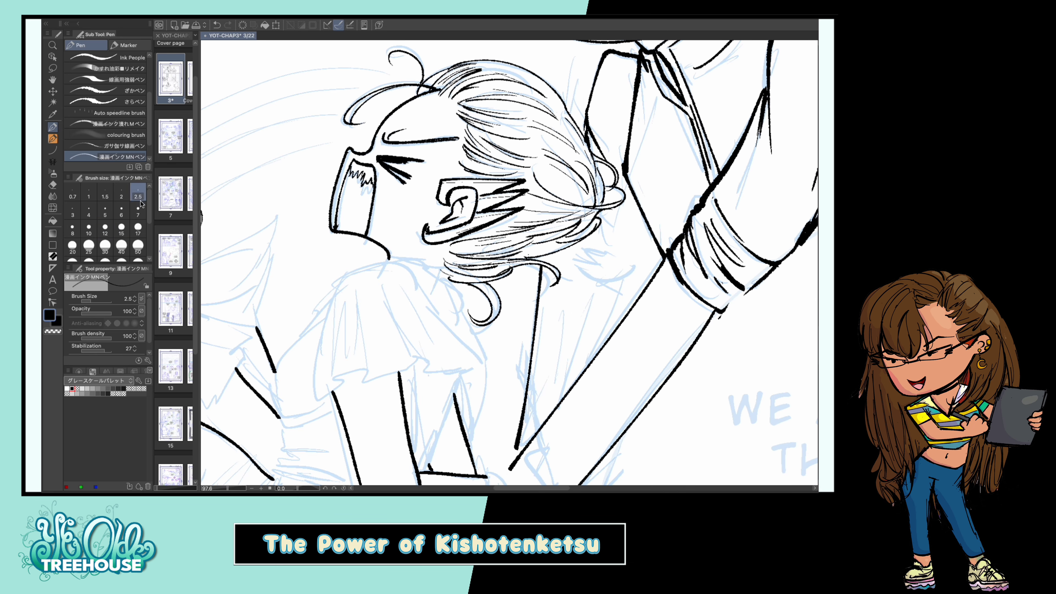
scroll(469, 233, down, 5)
mouse_move(387, 157)
mouse_down()
mouse_move(447, 167)
mouse_move(317, 299)
mouse_move(483, 264)
mouse_move(410, 169)
mouse_move(482, 221)
mouse_up()
Ink the pleat folds of the grabbed woman's ruffled sleeve and the bodice lines beside her arm
mouse_move(480, 222)
mouse_down()
mouse_move(491, 262)
mouse_move(478, 336)
mouse_up()
drag(487, 249, 491, 261)
drag(463, 264, 424, 368)
drag(365, 206, 351, 251)
mouse_move(408, 192)
mouse_down()
mouse_move(386, 255)
mouse_move(415, 257)
mouse_up()
drag(451, 211, 425, 258)
scroll(416, 343, down, 5)
scroll(417, 342, up, 5)
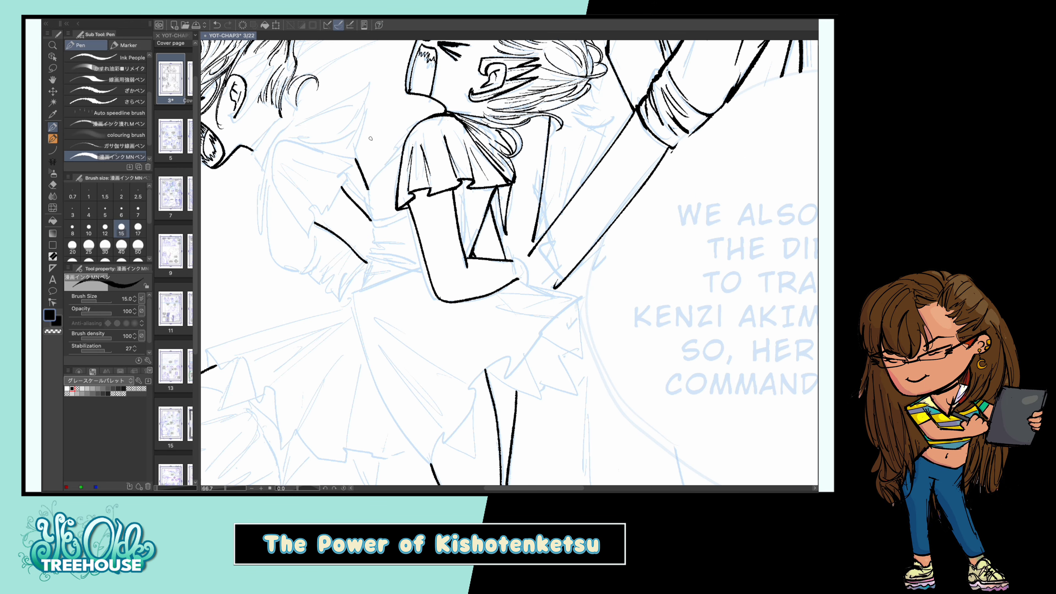
Ink the grabbed woman's bodice edge, band and gathered waist folds with a smaller brush
drag(355, 159, 371, 222)
mouse_move(401, 212)
mouse_down()
mouse_move(384, 225)
mouse_move(411, 240)
mouse_move(424, 227)
mouse_move(383, 240)
mouse_move(436, 217)
mouse_up()
scroll(449, 229, down, 2)
key(bracketleft)
key(bracketleft)
drag(417, 219, 490, 241)
scroll(436, 224, right, 2)
scroll(487, 226, down, 3)
scroll(608, 437, up, 3)
Ink the waistline and outer contour of the grabbed woman's skirt at brush size 17
key(bracketright)
key(bracketright)
key(bracketright)
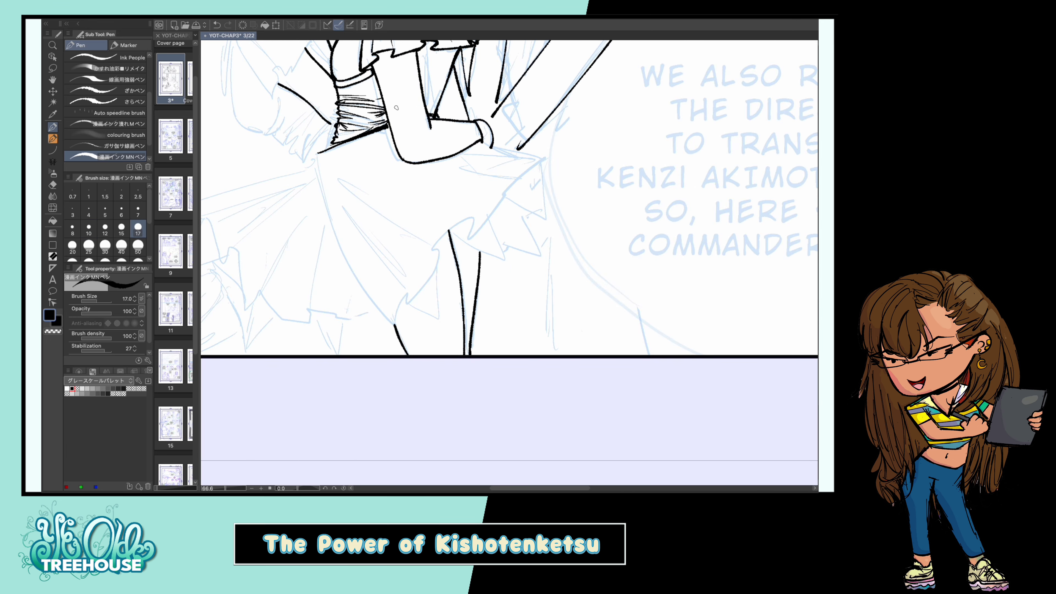
mouse_move(318, 153)
mouse_down()
mouse_move(470, 221)
mouse_move(545, 160)
mouse_up()
mouse_move(480, 142)
mouse_down()
mouse_move(547, 159)
mouse_move(444, 188)
mouse_move(415, 216)
mouse_up()
Ink the grabbed woman's skirt folds, wavy hem and pointed underskirt edges at brush size 12
key(bracketleft)
key(bracketleft)
scroll(509, 266, down, 1)
drag(506, 177, 508, 217)
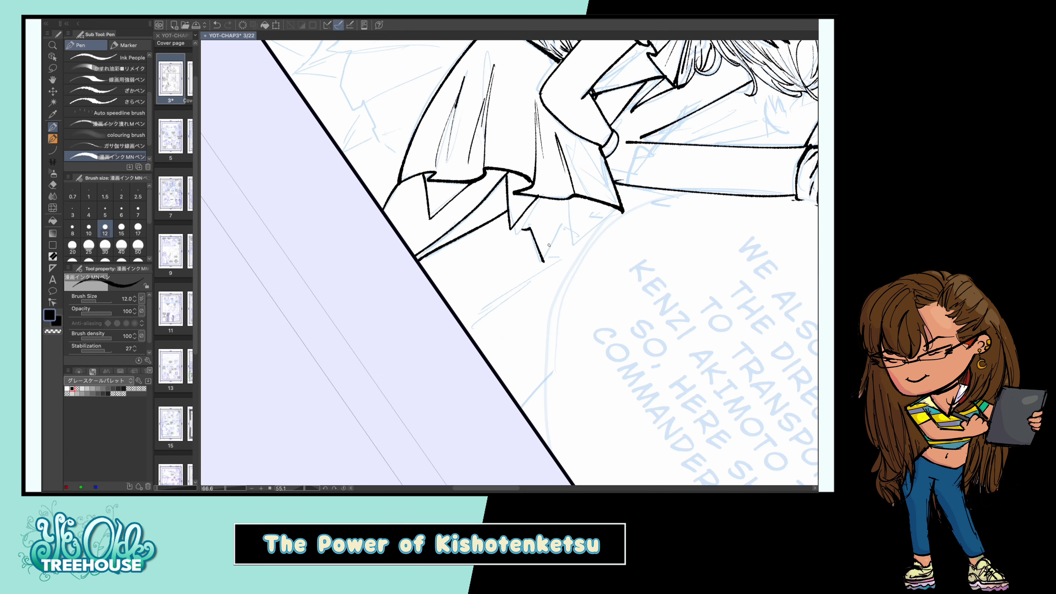
scroll(527, 210, down, 3)
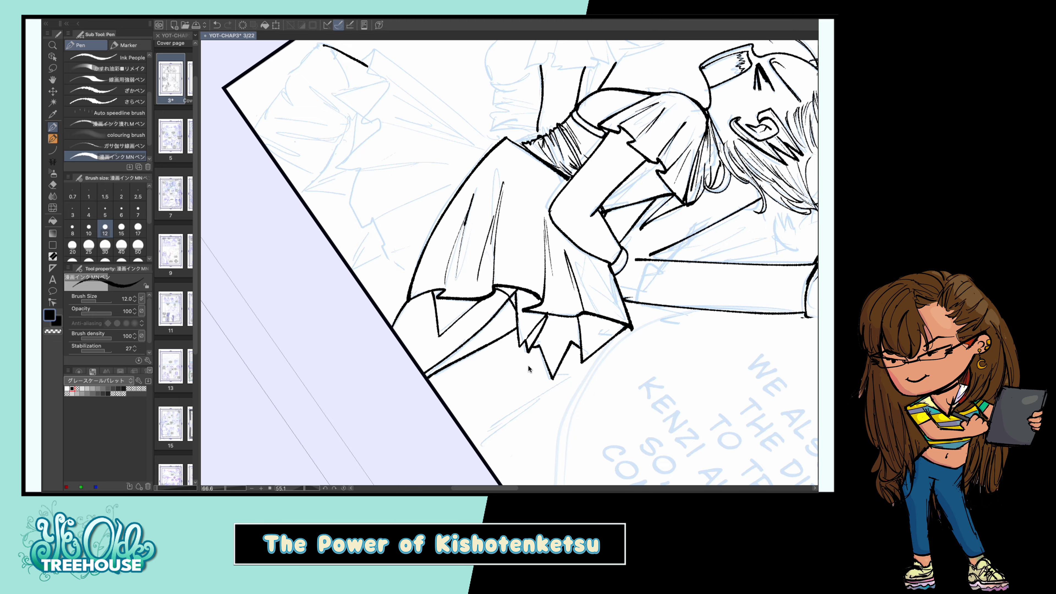
drag(316, 489, 296, 488)
scroll(533, 330, down, 3)
scroll(534, 330, up, 3)
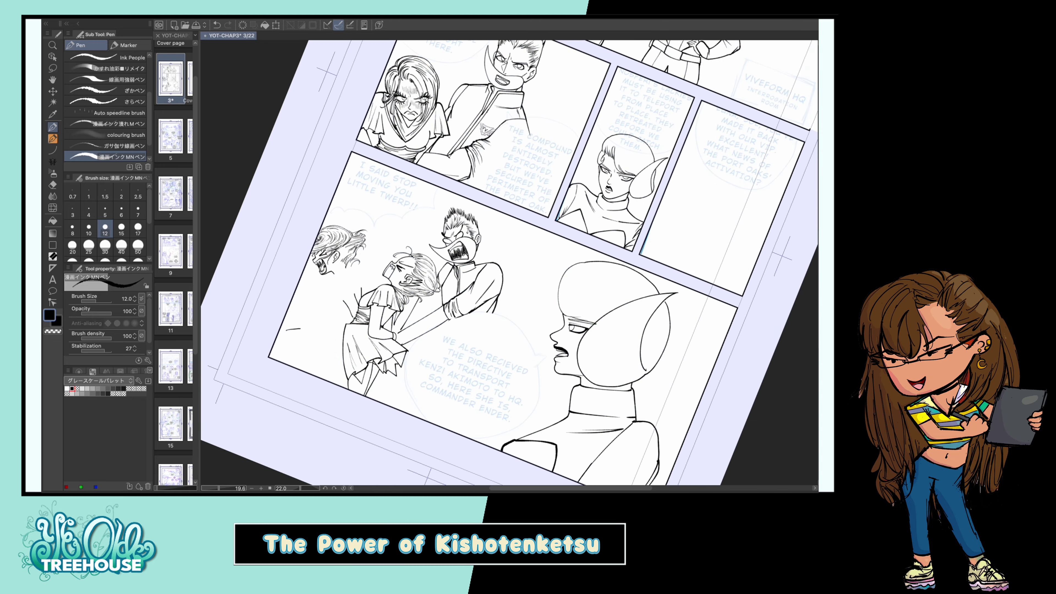
Ink the leftmost figure's neck, upper back and pointed collar at brush size 15
scroll(495, 196, up, 4)
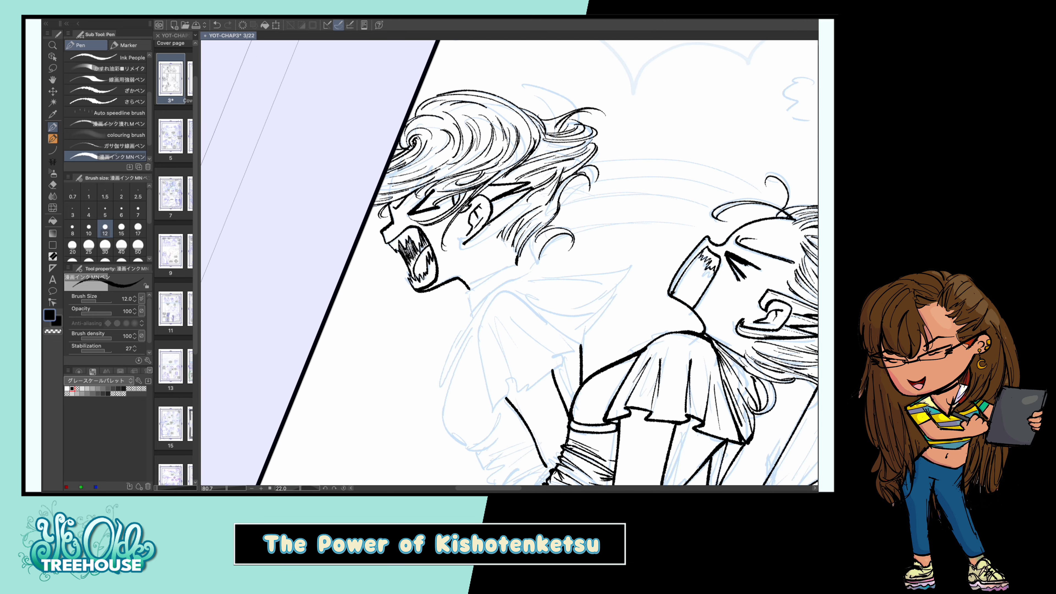
click(138, 195)
click(121, 229)
drag(569, 206, 550, 143)
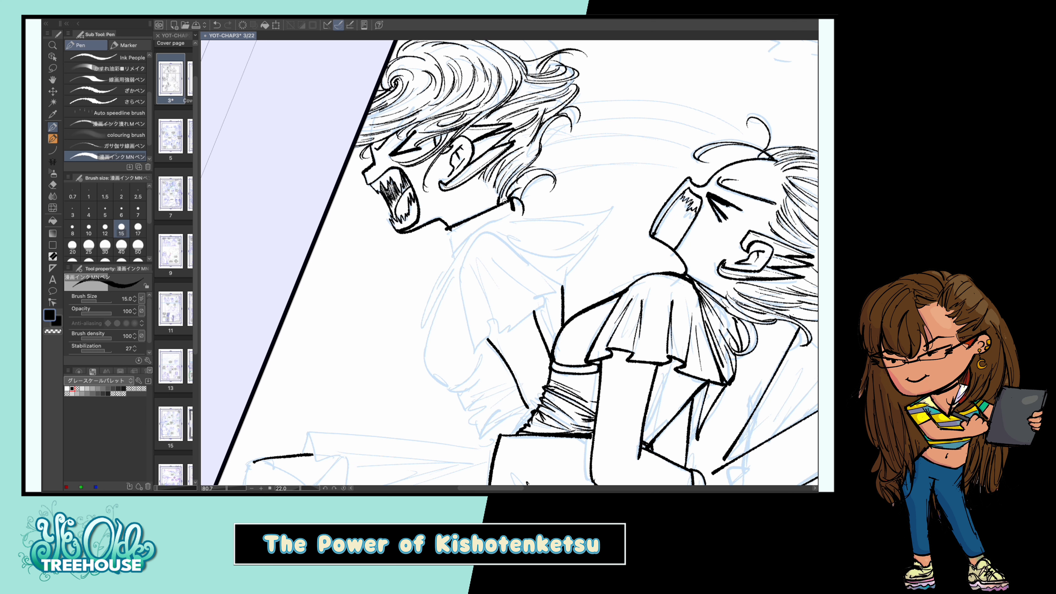
mouse_move(450, 230)
mouse_down()
mouse_move(420, 346)
mouse_move(431, 310)
mouse_up()
mouse_move(516, 217)
mouse_down()
mouse_move(561, 249)
mouse_move(562, 273)
mouse_up()
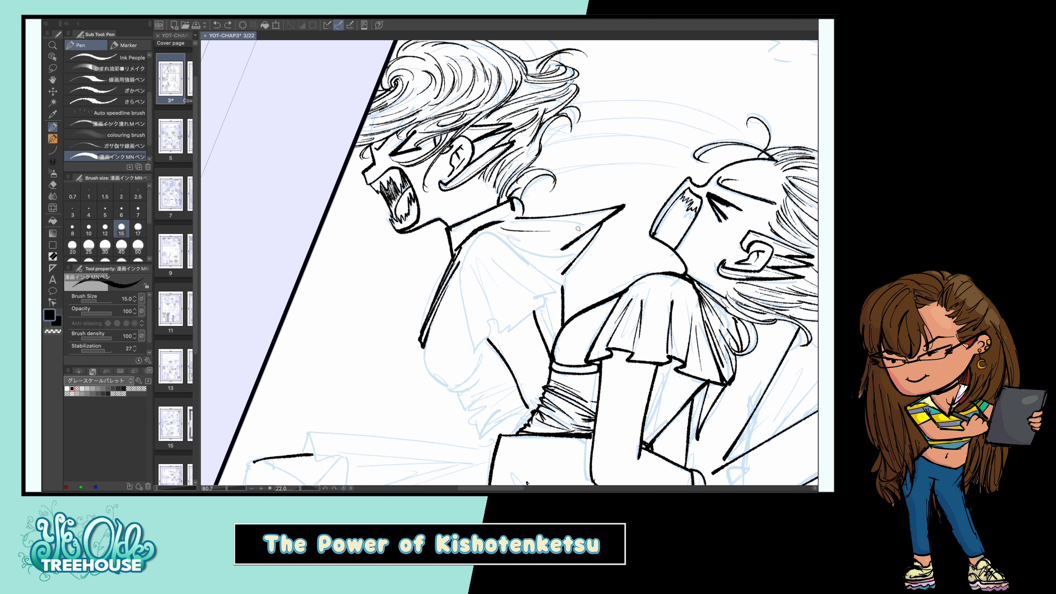
Ink the leftmost figure's collar folds, ruffled sleeve and arm
mouse_move(504, 232)
mouse_down()
mouse_move(575, 287)
mouse_move(485, 231)
mouse_up()
mouse_move(432, 192)
mouse_down()
mouse_move(451, 272)
mouse_move(488, 252)
mouse_up()
mouse_move(491, 255)
mouse_down()
mouse_move(401, 218)
mouse_move(410, 289)
mouse_up()
drag(399, 245, 406, 288)
drag(423, 232, 439, 278)
drag(433, 230, 456, 271)
drag(457, 315, 472, 166)
mouse_move(366, 155)
mouse_down()
mouse_move(395, 199)
mouse_move(440, 204)
mouse_move(410, 222)
mouse_move(460, 226)
mouse_move(416, 249)
mouse_up()
Ink the leftmost figure's gathered waist and the outline and first folds of the skirt at brush size 12
key(bracketleft)
drag(468, 215, 424, 257)
mouse_move(451, 213)
mouse_down()
mouse_move(376, 320)
mouse_move(559, 366)
mouse_move(640, 321)
mouse_up()
key(bracketright)
key(bracketright)
key(bracketleft)
key(bracketleft)
drag(485, 215, 441, 258)
drag(492, 214, 436, 300)
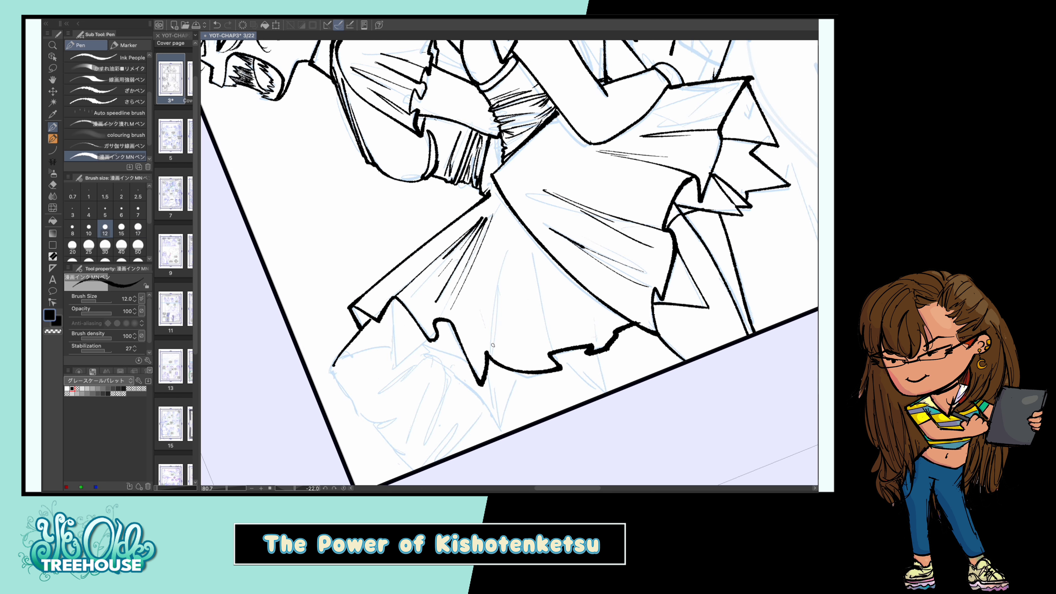
Ink the remaining fold lines of the leftmost figure's skirt and the pointed underskirt tips below its hem
drag(511, 253, 487, 351)
drag(532, 247, 548, 353)
drag(568, 281, 593, 345)
drag(518, 270, 518, 212)
mouse_move(484, 312)
mouse_down()
mouse_move(520, 316)
mouse_move(606, 295)
mouse_up()
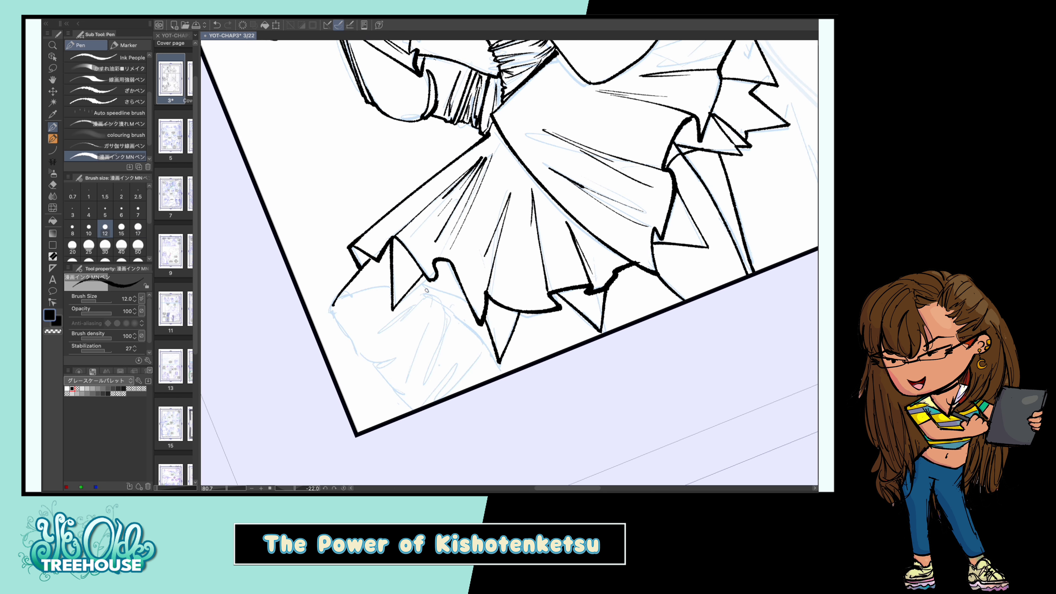
Ink the form below the leftmost figure's skirt hem and its fabric folds at brush size 17
key(bracketright)
key(bracketright)
mouse_move(422, 287)
mouse_down()
mouse_move(467, 302)
mouse_move(375, 335)
mouse_up()
drag(393, 289, 331, 307)
drag(446, 331, 425, 384)
drag(371, 306, 326, 364)
drag(413, 358, 370, 411)
drag(505, 313, 449, 374)
drag(476, 350, 428, 406)
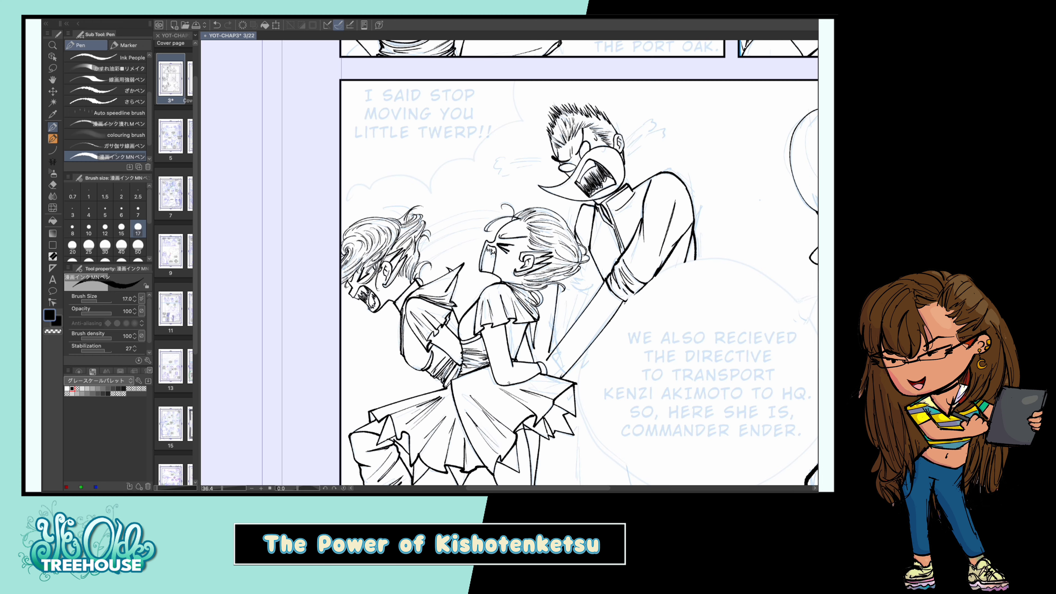
scroll(785, 447, down, 5)
scroll(785, 447, up, 5)
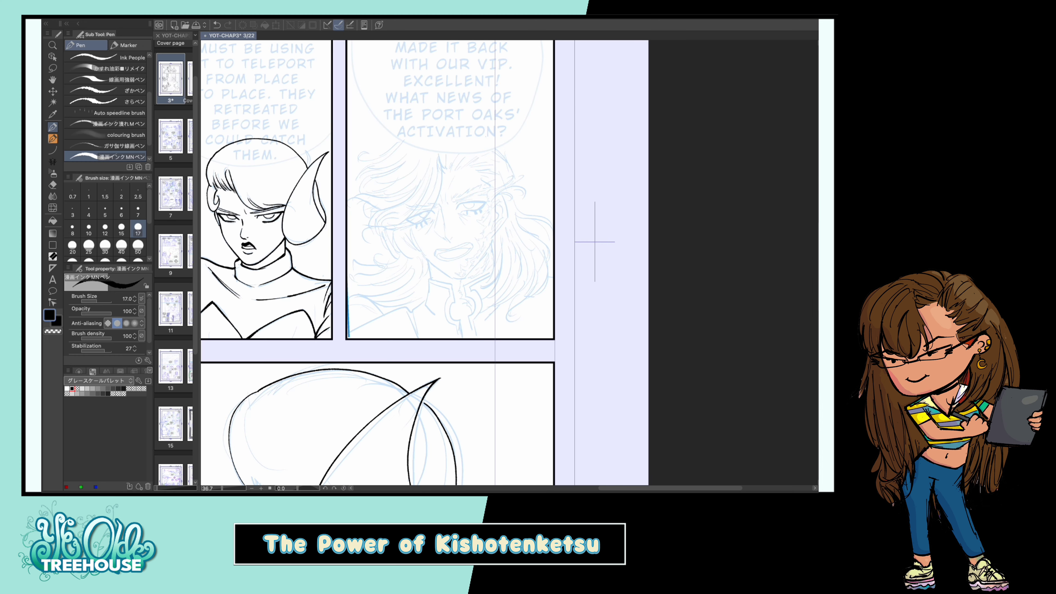
Ink the jawline, ear and neck lines of the long-haired character in the middle row's last panel at brush size 10
scroll(525, 263, up, 4)
drag(457, 250, 426, 223)
key(bracketleft)
key(bracketleft)
key(bracketleft)
mouse_move(290, 200)
mouse_down()
mouse_move(318, 236)
mouse_move(435, 194)
mouse_up()
scroll(442, 107, up, 2)
drag(518, 144, 519, 230)
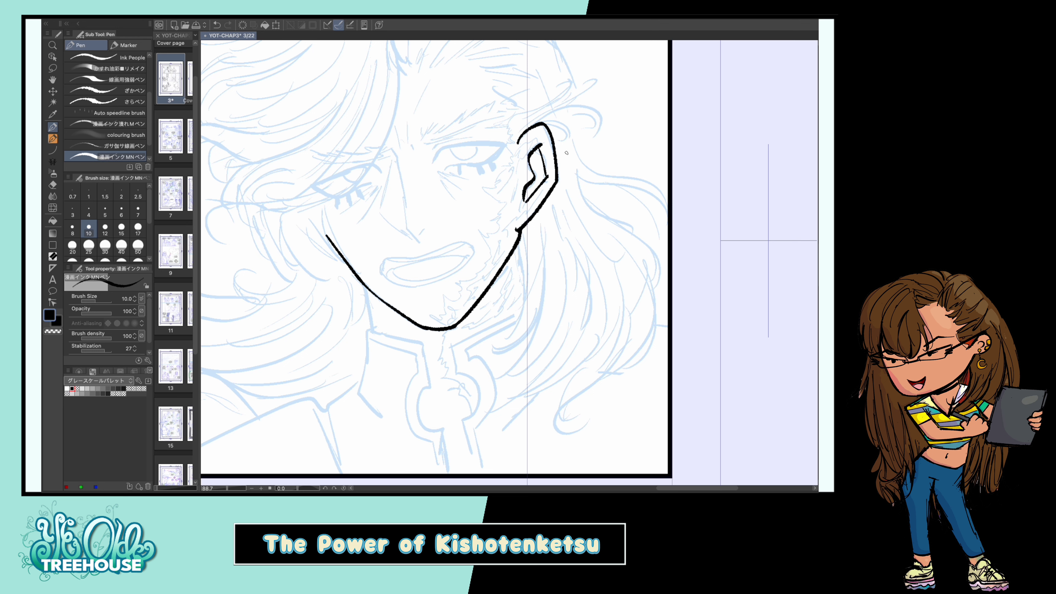
drag(363, 284, 375, 334)
drag(519, 243, 524, 310)
Ink the long-haired character's nose, both eyebrows and the brow creases at brush size 8
key(bracketleft)
drag(393, 149, 416, 241)
mouse_move(393, 150)
mouse_down()
mouse_move(385, 215)
mouse_move(409, 236)
mouse_up()
drag(425, 228, 419, 236)
drag(408, 120, 409, 142)
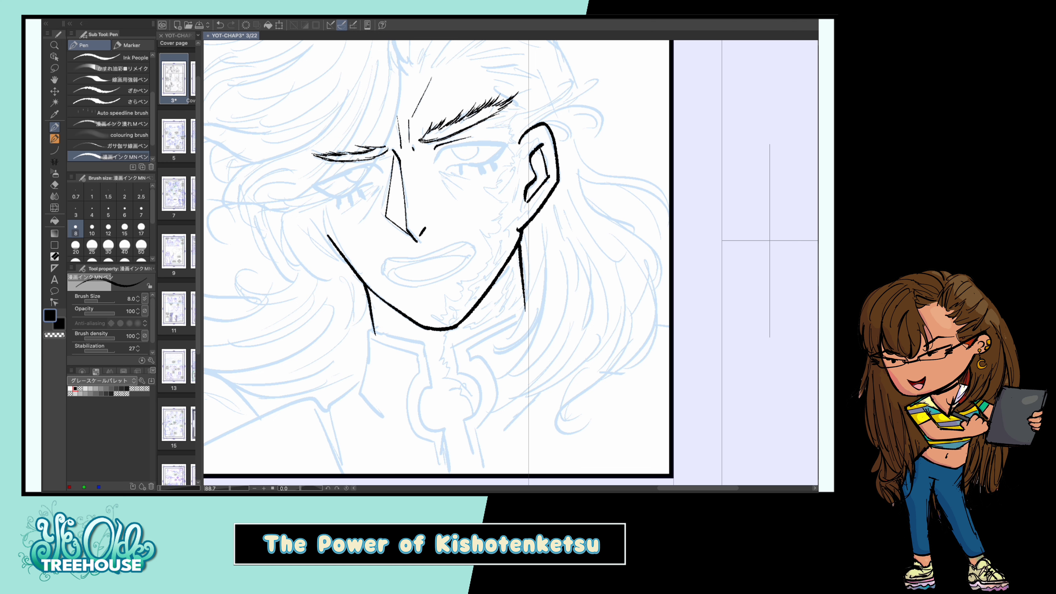
Ink both eyes of the long-haired character, including lids and irises
scroll(450, 99, down, 1)
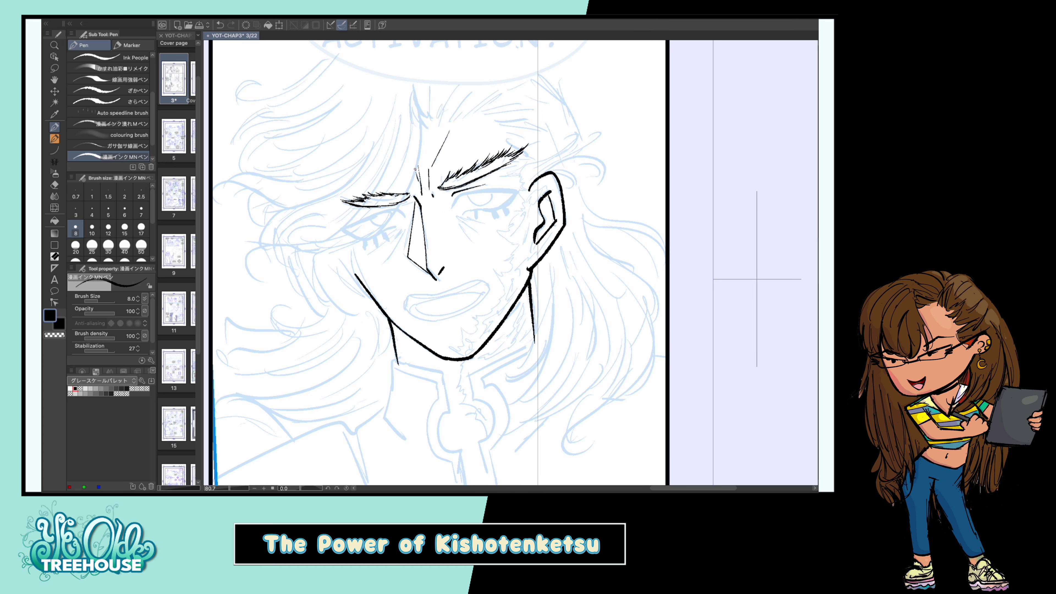
drag(481, 191, 499, 207)
drag(461, 214, 493, 209)
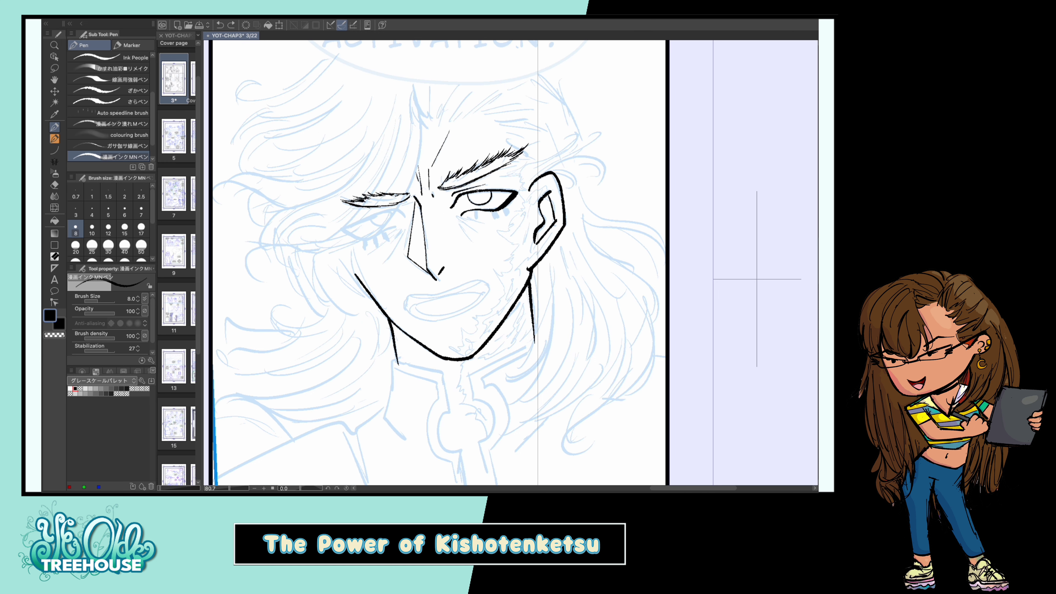
drag(402, 209, 389, 179)
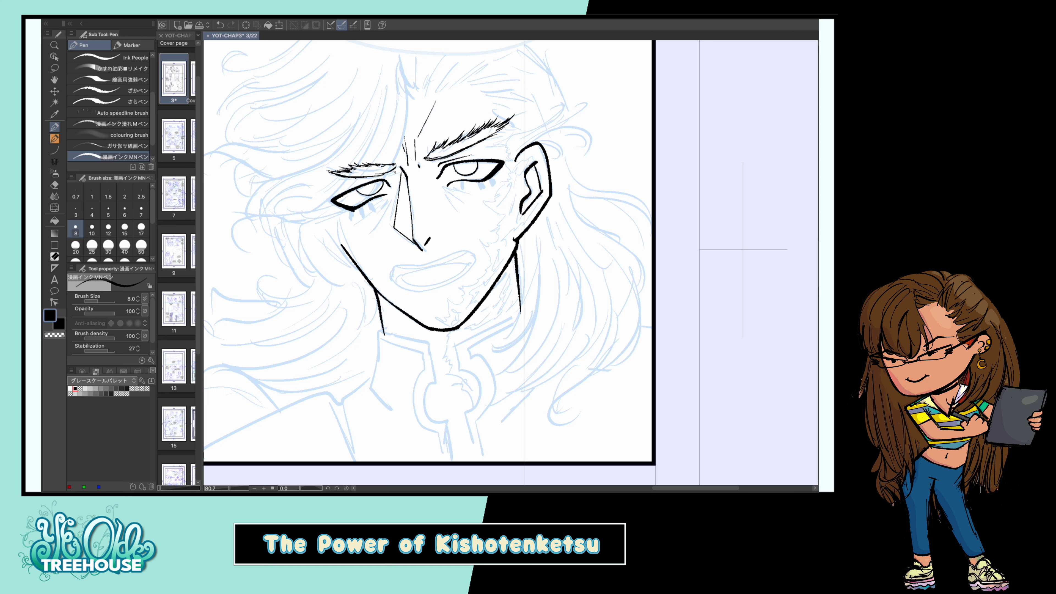
Ink the long-haired character's open mouth and fill the gap between lips and teeth with black
drag(404, 265, 410, 237)
drag(484, 234, 400, 255)
mouse_move(402, 239)
mouse_down()
mouse_move(471, 221)
mouse_move(409, 253)
mouse_up()
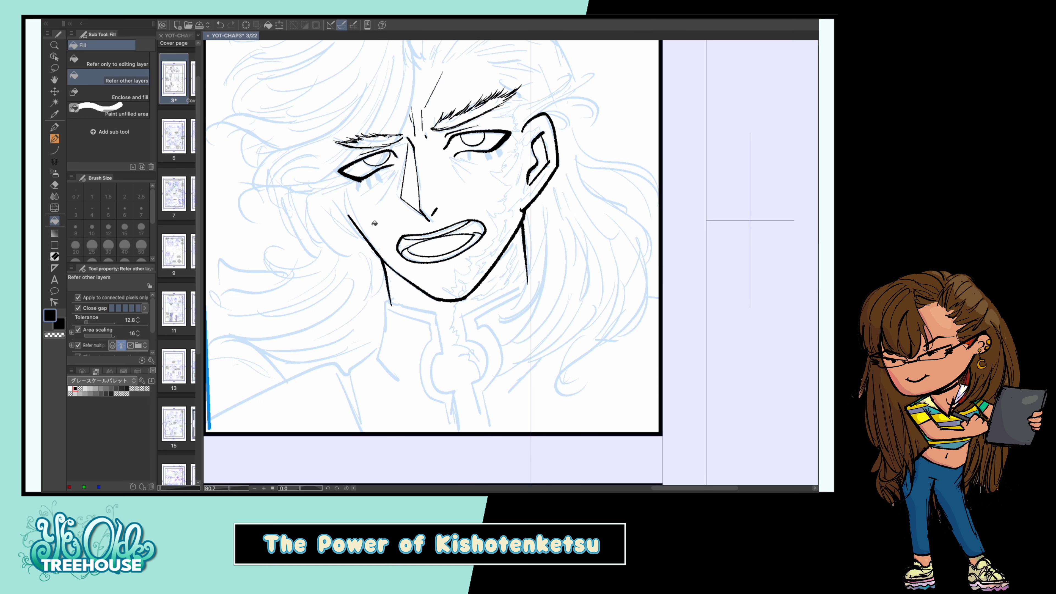
drag(484, 221, 398, 252)
Ink the crease lines beneath both eyes and the thick lower lashes with a finer brush
drag(395, 168, 360, 193)
drag(396, 173, 368, 212)
drag(450, 154, 479, 163)
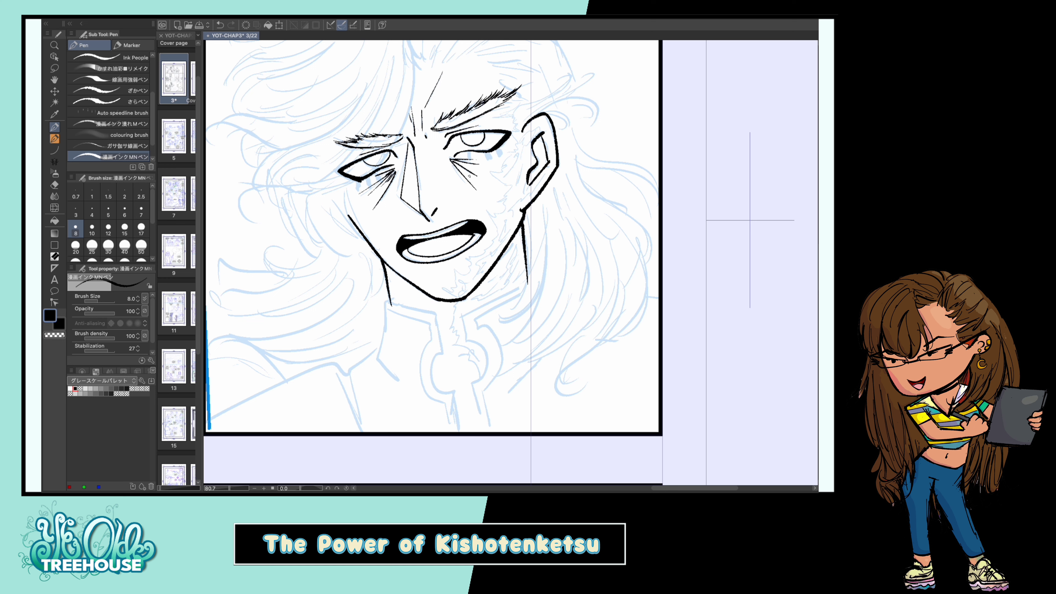
key(bracketleft)
key(bracketleft)
mouse_move(354, 182)
mouse_down()
mouse_move(351, 192)
mouse_move(363, 191)
mouse_up()
drag(373, 174, 372, 186)
drag(498, 149, 505, 160)
Save the page and ink the jagged scar edge from the cheek down over the chin and neck at brush size 5
key(bracketleft)
key(ctrl+s)
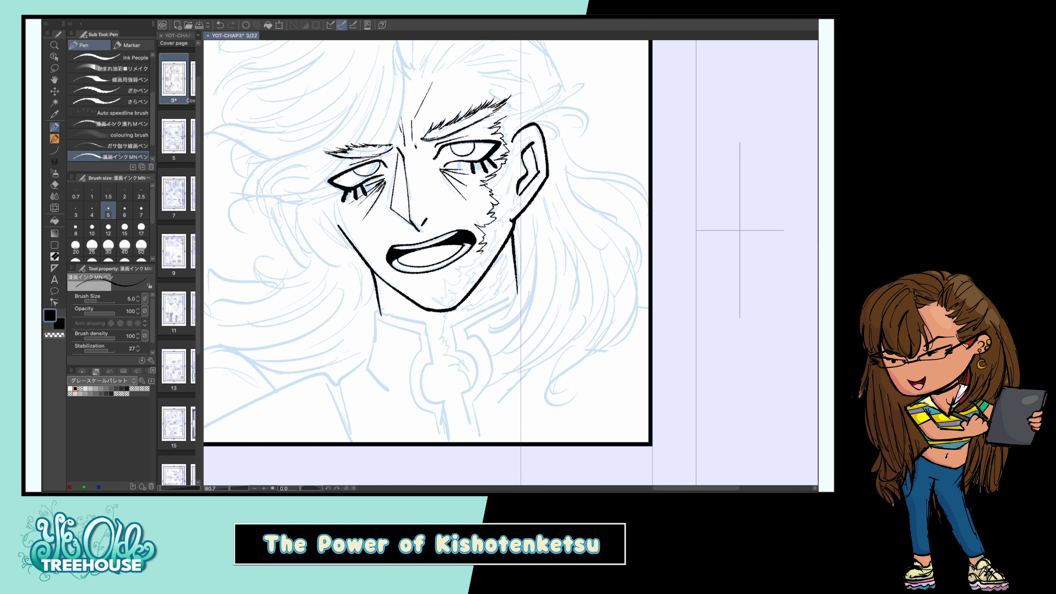
scroll(441, 292, down, 2)
drag(441, 272, 439, 295)
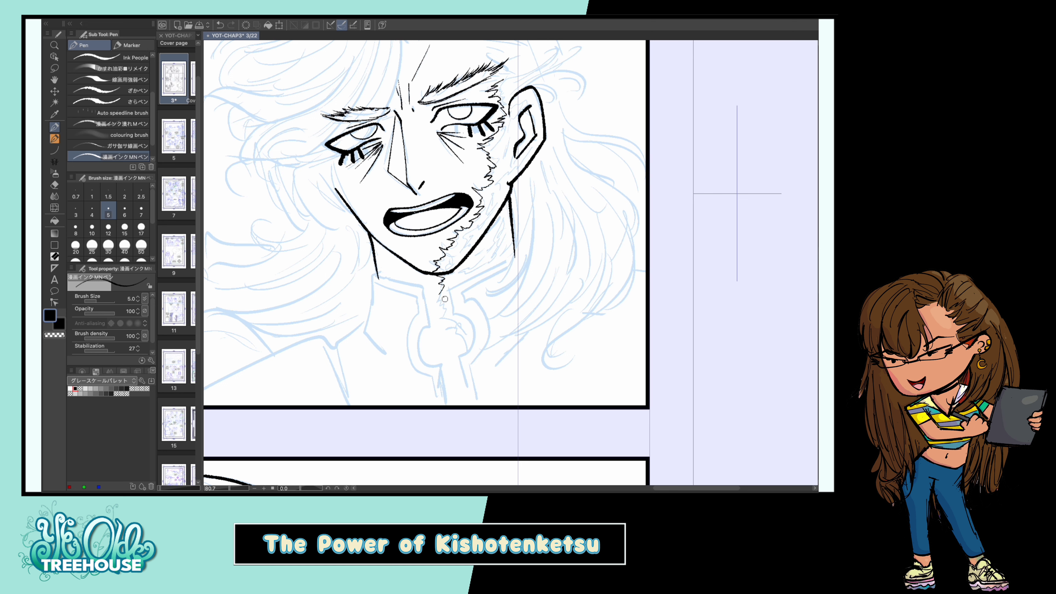
drag(453, 331, 464, 351)
Ink fine texture inside the scarred area of the face, ear and neck at brush size 3
scroll(424, 250, up, 2)
key(bracketleft)
key(bracketleft)
drag(507, 128, 496, 148)
drag(507, 143, 525, 136)
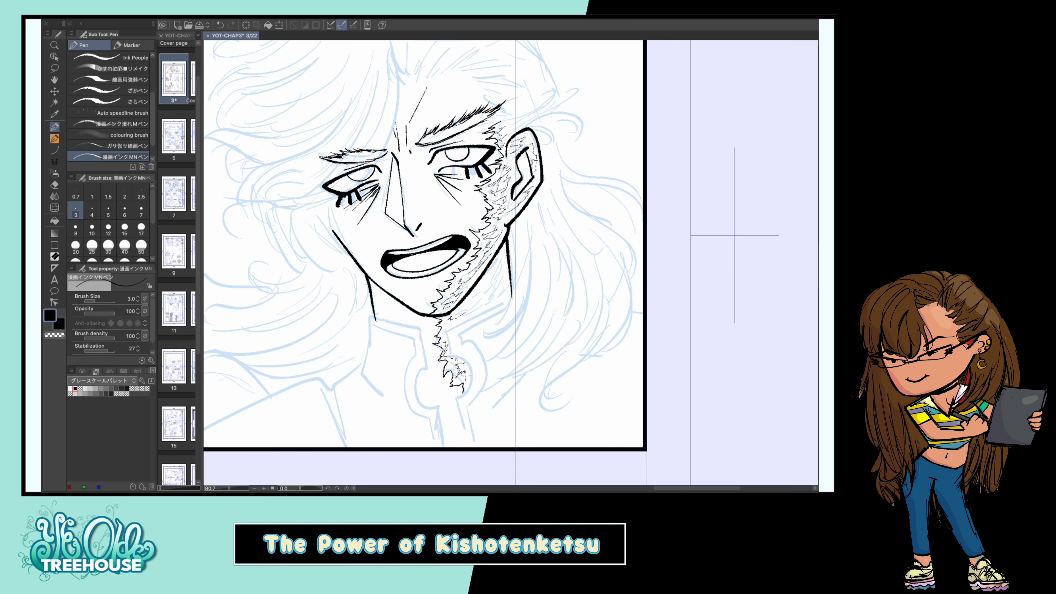
Ink the swept-back hair strands along the forehead and temple at brush size 8
scroll(458, 250, down, 3)
key(bracketright)
key(bracketright)
key(bracketright)
key(bracketright)
key(bracketright)
scroll(457, 250, up, 3)
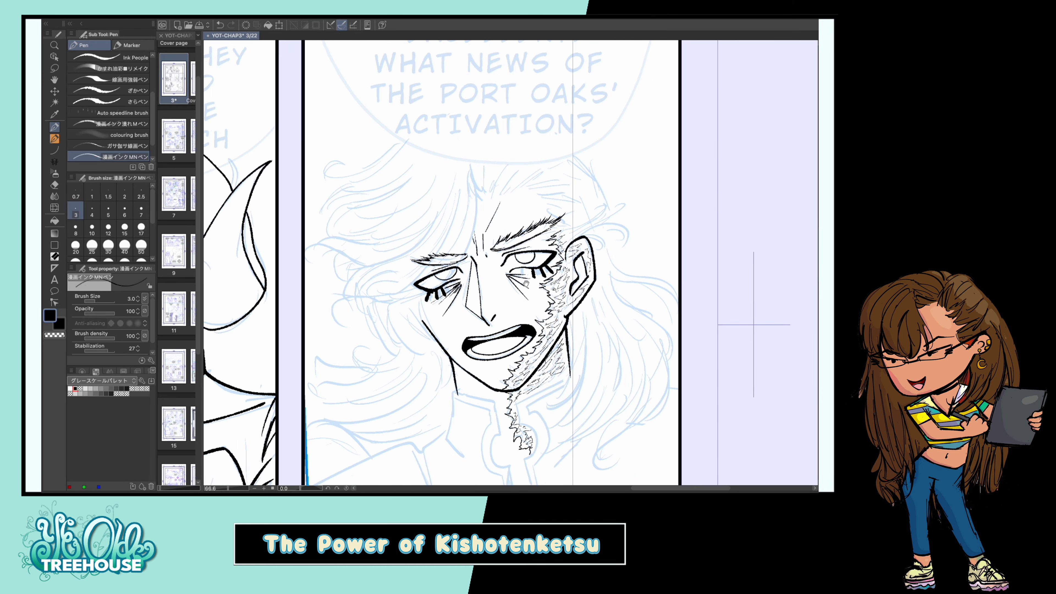
mouse_move(491, 149)
mouse_down()
mouse_move(478, 182)
mouse_move(563, 173)
mouse_up()
drag(525, 181, 586, 193)
drag(540, 193, 580, 202)
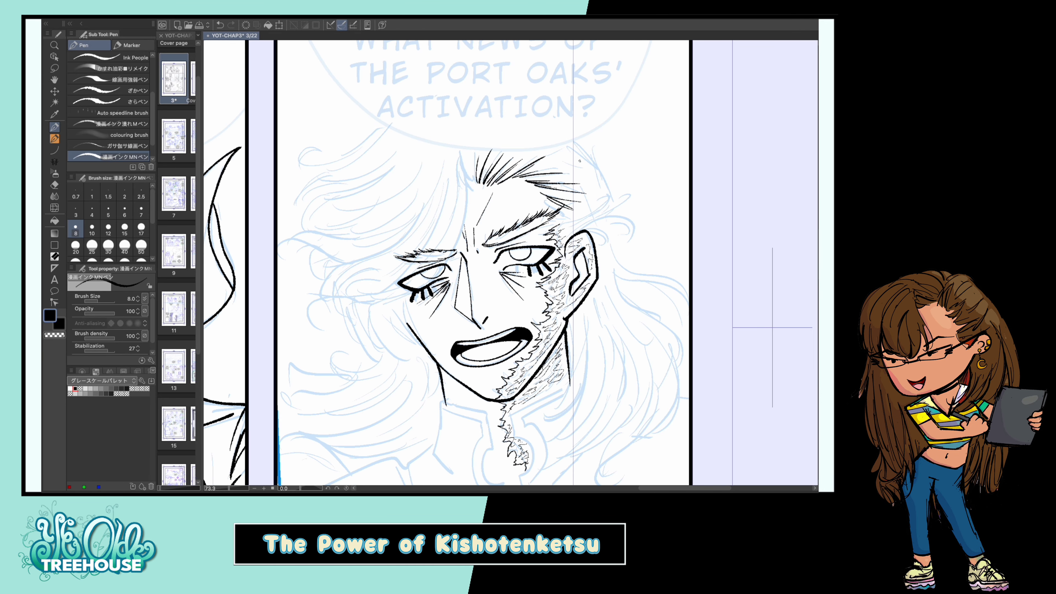
Ink the loose strands flicking out above the ear and the outline of the back of the head
mouse_move(557, 235)
mouse_down()
mouse_move(620, 188)
mouse_move(634, 192)
mouse_up()
drag(591, 232, 630, 248)
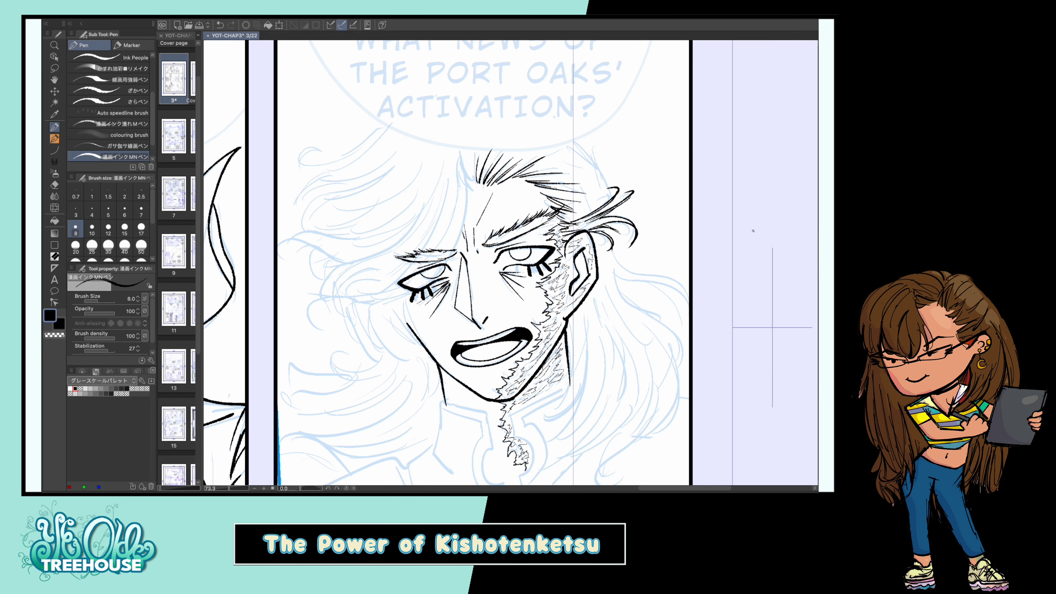
drag(608, 161, 573, 134)
Ink the curved hair strands hanging below the ear beside the neck at brush size 15
key(bracketright)
key(bracketright)
key(bracketright)
mouse_move(540, 291)
mouse_down()
mouse_move(498, 180)
mouse_move(444, 287)
mouse_up()
mouse_move(507, 199)
mouse_down()
mouse_move(432, 303)
mouse_move(440, 315)
mouse_up()
mouse_move(540, 166)
mouse_down()
mouse_move(457, 327)
mouse_move(439, 332)
mouse_up()
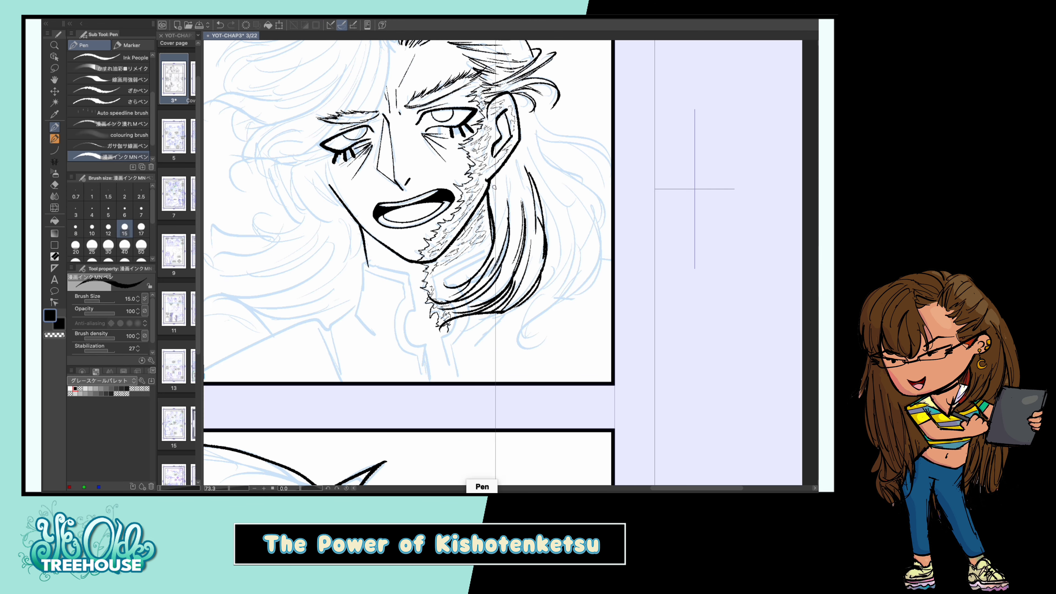
drag(492, 217, 449, 268)
Ink the outer contour of the hair behind the ear, its curled tip and the remaining inner strands
mouse_move(535, 108)
mouse_down()
mouse_move(611, 138)
mouse_move(541, 345)
mouse_up()
drag(590, 246, 518, 327)
drag(595, 183, 525, 306)
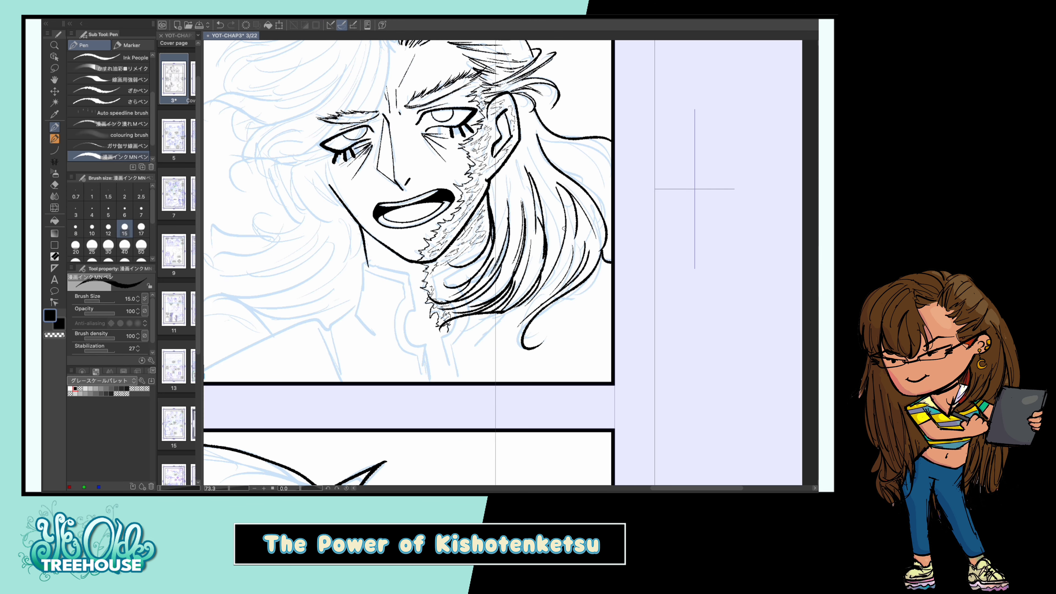
drag(566, 226, 530, 298)
drag(553, 275, 474, 330)
drag(552, 162, 528, 225)
drag(573, 259, 504, 336)
key(ctrl+minus)
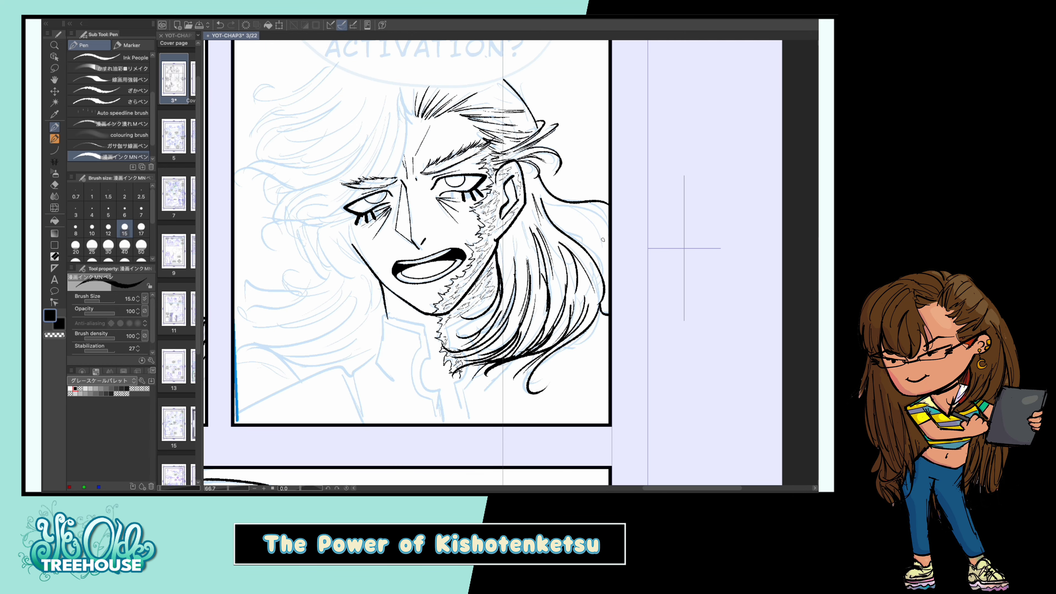
drag(522, 233, 500, 286)
drag(609, 201, 584, 243)
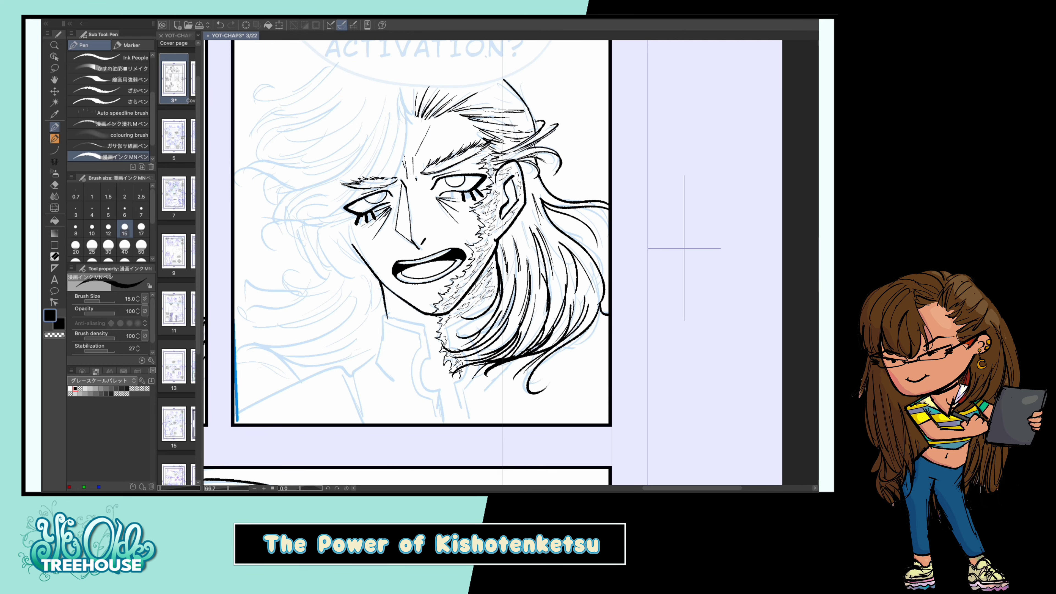
Ink the long fringe strands sweeping from the parting across the shadowed eye
drag(416, 208, 520, 241)
mouse_move(509, 125)
mouse_down()
mouse_move(416, 267)
mouse_move(358, 287)
mouse_move(390, 270)
mouse_up()
mouse_move(495, 148)
mouse_down()
mouse_move(488, 175)
mouse_move(428, 250)
mouse_up()
mouse_move(452, 195)
mouse_down()
mouse_move(406, 198)
mouse_move(405, 211)
mouse_up()
mouse_move(485, 163)
mouse_down()
mouse_move(413, 240)
mouse_move(350, 275)
mouse_up()
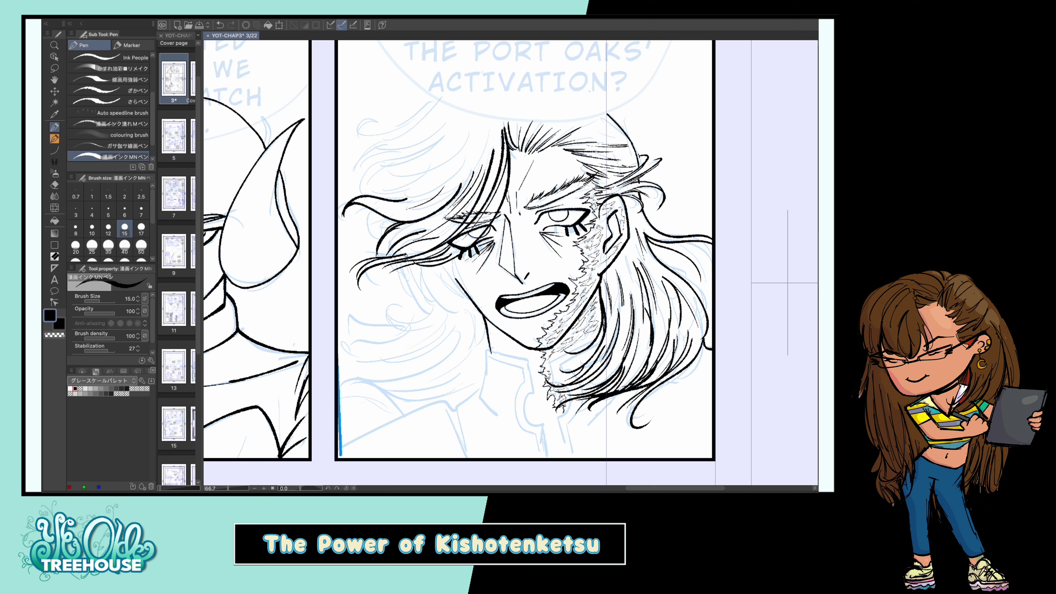
Add more flowing strands within the fringe and its outward-flicked ends
drag(444, 135, 387, 161)
mouse_move(462, 145)
mouse_down()
mouse_move(386, 171)
mouse_move(376, 193)
mouse_up()
drag(414, 183, 348, 201)
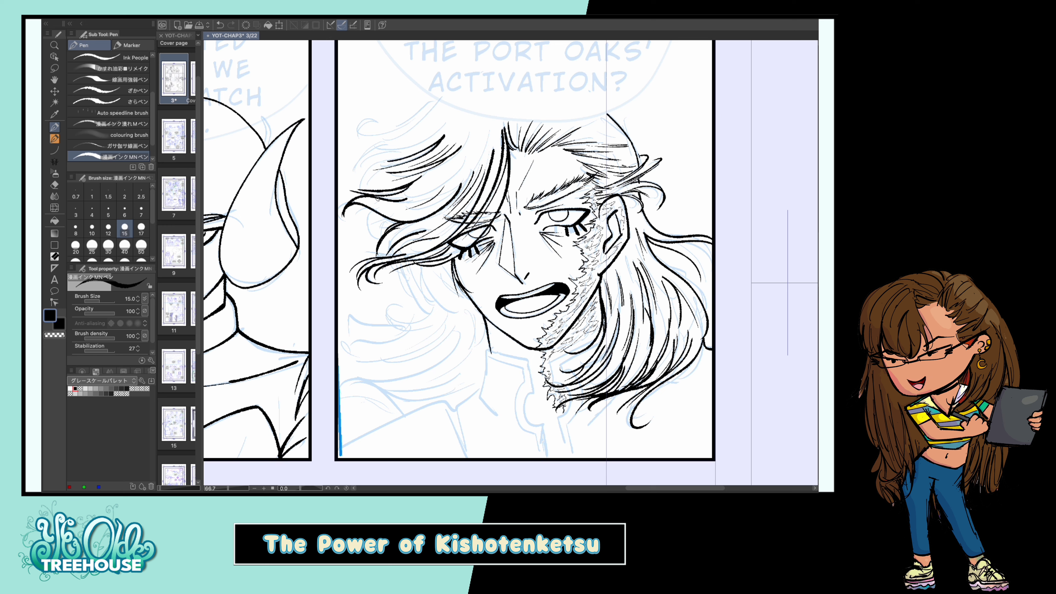
drag(469, 155, 406, 198)
drag(398, 206, 361, 235)
Ink the upper windswept hair locks beside the parting and undo the last stroke
drag(490, 114, 466, 173)
drag(436, 96, 361, 125)
mouse_move(416, 118)
mouse_down()
mouse_move(360, 138)
mouse_move(353, 179)
mouse_move(363, 182)
mouse_up()
drag(408, 148, 366, 180)
key(ctrl+z)
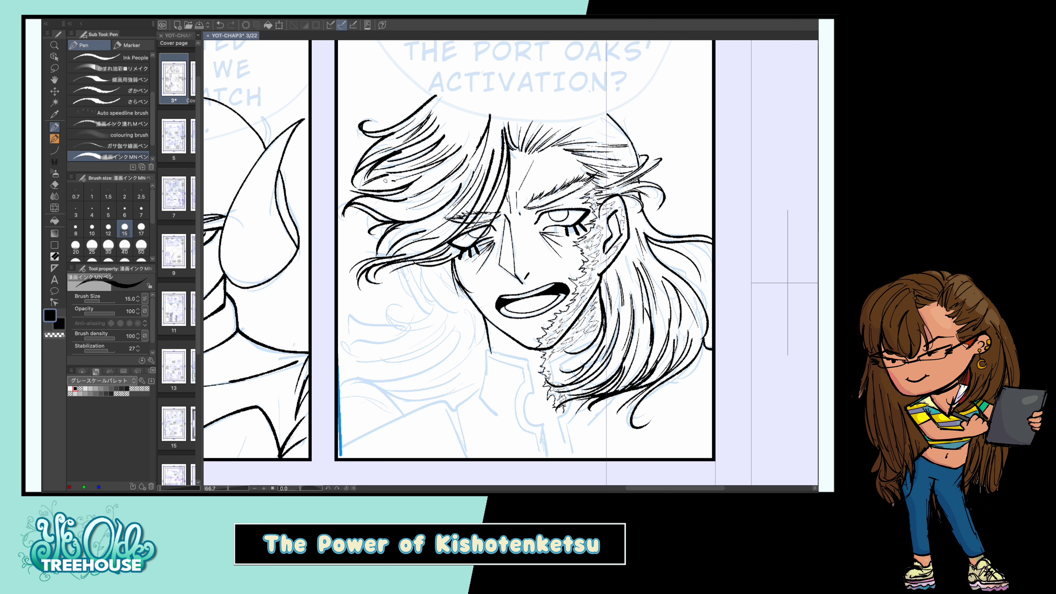
Ink the lower curls and long strands on the fringe side of the hair, plus the shoulder line beneath them
scroll(506, 93, down, 5)
drag(392, 201, 424, 233)
mouse_move(403, 209)
mouse_down()
mouse_move(434, 225)
mouse_move(307, 277)
mouse_move(444, 299)
mouse_up()
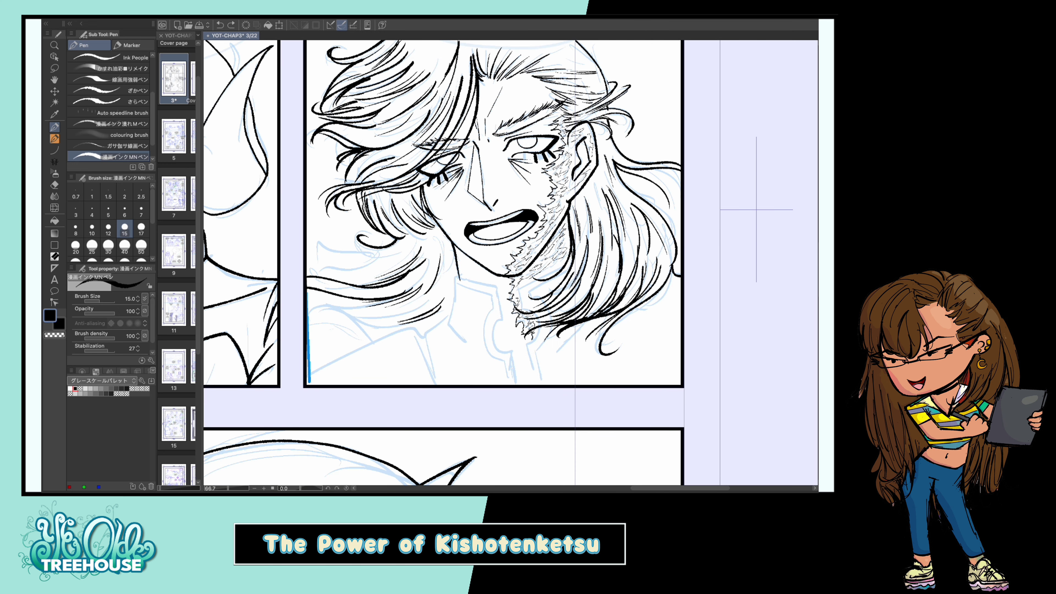
mouse_move(308, 310)
mouse_down()
mouse_move(439, 329)
mouse_move(398, 330)
mouse_up()
drag(453, 266, 420, 337)
drag(406, 241, 321, 272)
drag(367, 246, 319, 275)
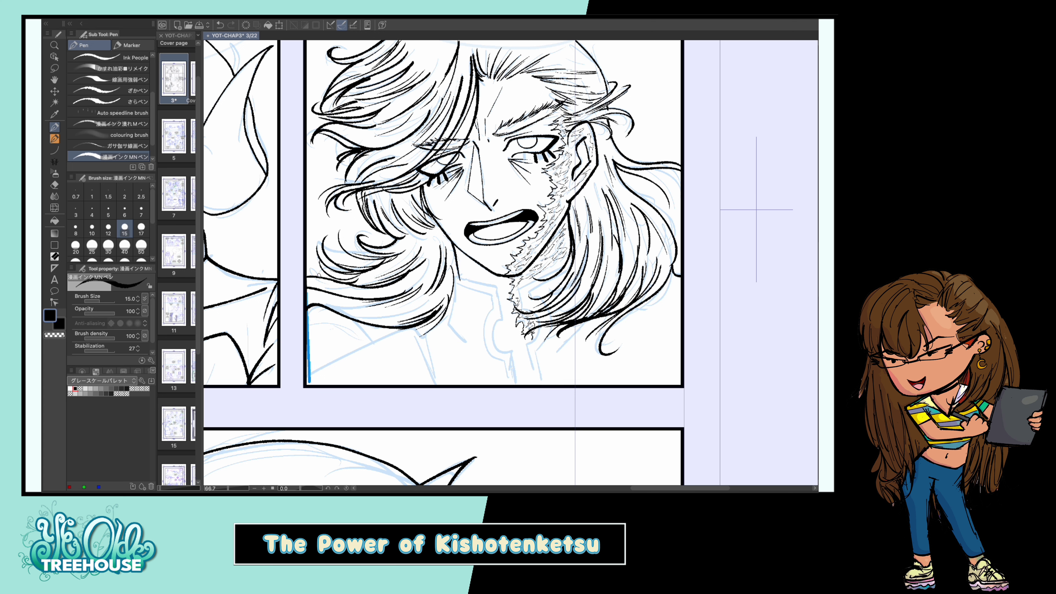
Ink the long-haired character's shoulder seam, high collar and front fastening at brush size 20
mouse_move(499, 208)
mouse_down()
mouse_move(466, 312)
mouse_move(496, 189)
mouse_up()
click(75, 246)
mouse_move(418, 311)
mouse_down()
mouse_move(306, 353)
mouse_move(434, 367)
mouse_up()
mouse_move(454, 257)
mouse_down()
mouse_move(421, 320)
mouse_move(479, 329)
mouse_move(497, 271)
mouse_move(507, 335)
mouse_up()
drag(505, 333, 517, 367)
drag(534, 327, 522, 367)
drag(516, 274, 572, 241)
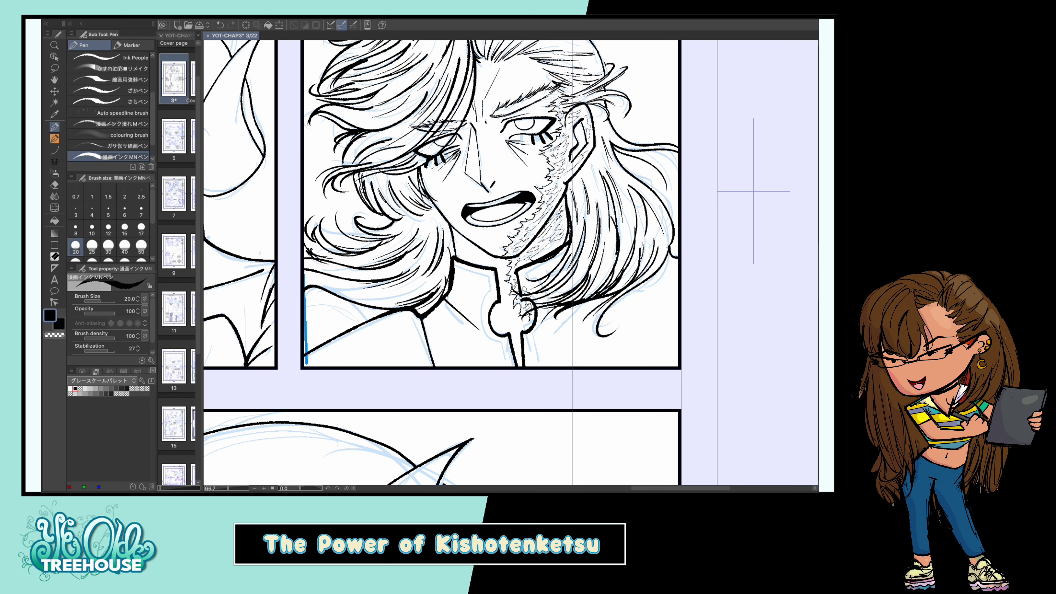
Ink the collar's inner trim lines at brush size 12 and save the page
click(108, 228)
drag(457, 266, 491, 310)
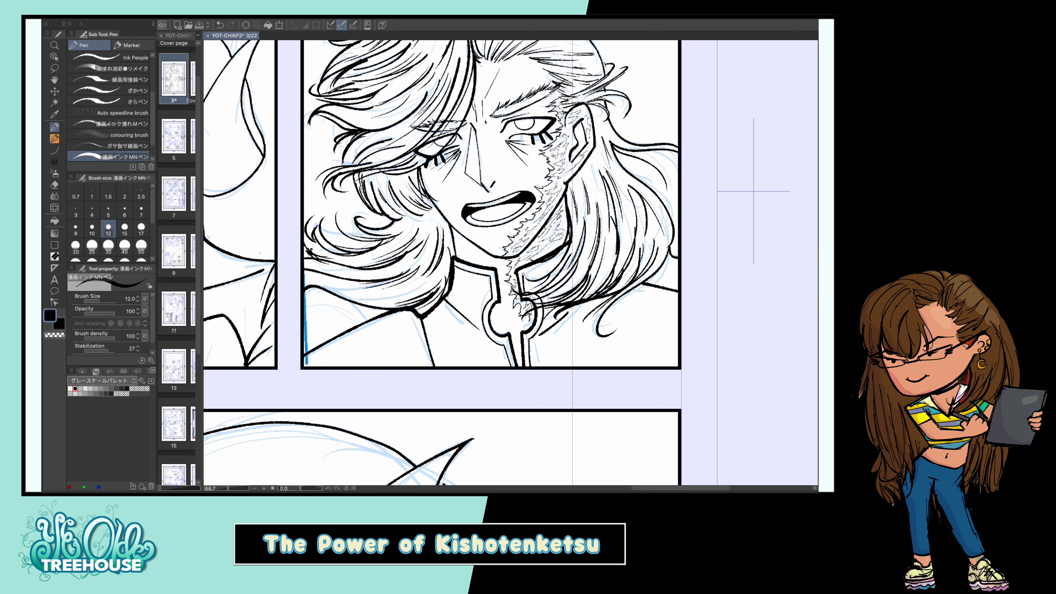
key(ctrl+s)
scroll(510, 262, down, 5)
scroll(511, 262, up, 2)
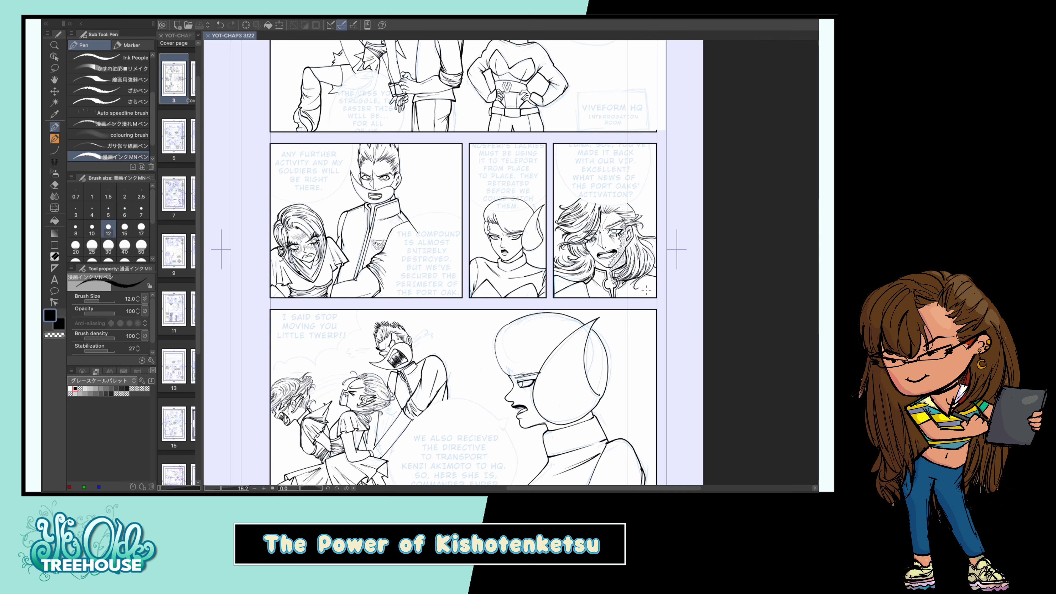
scroll(595, 252, up, 1)
scroll(519, 266, down, 2)
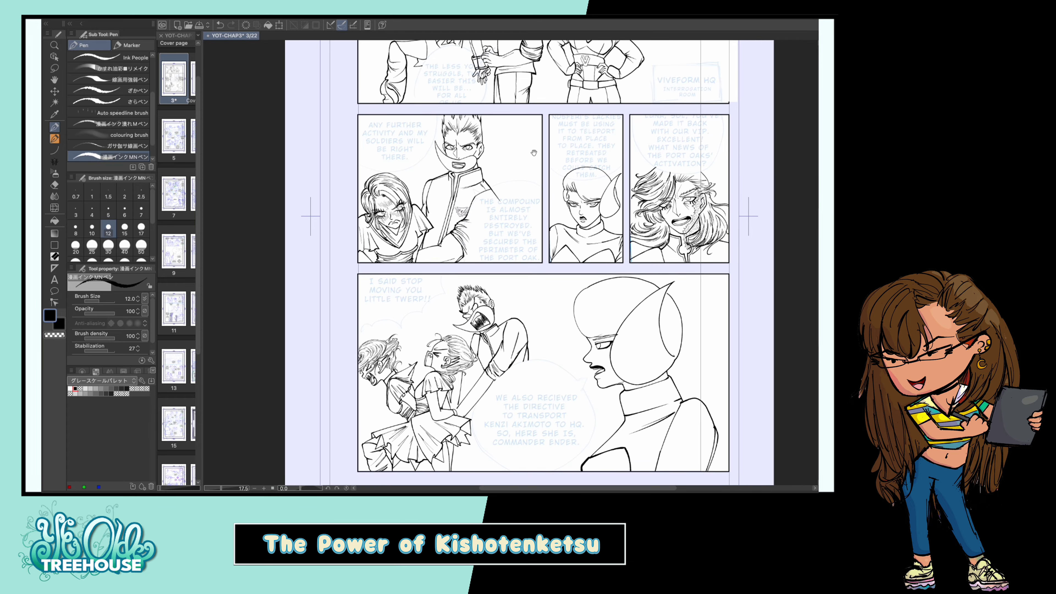
Open page0017.clip from the YOT-CH2 folder as a reference beside the current page
key(ctrl+o)
click(540, 196)
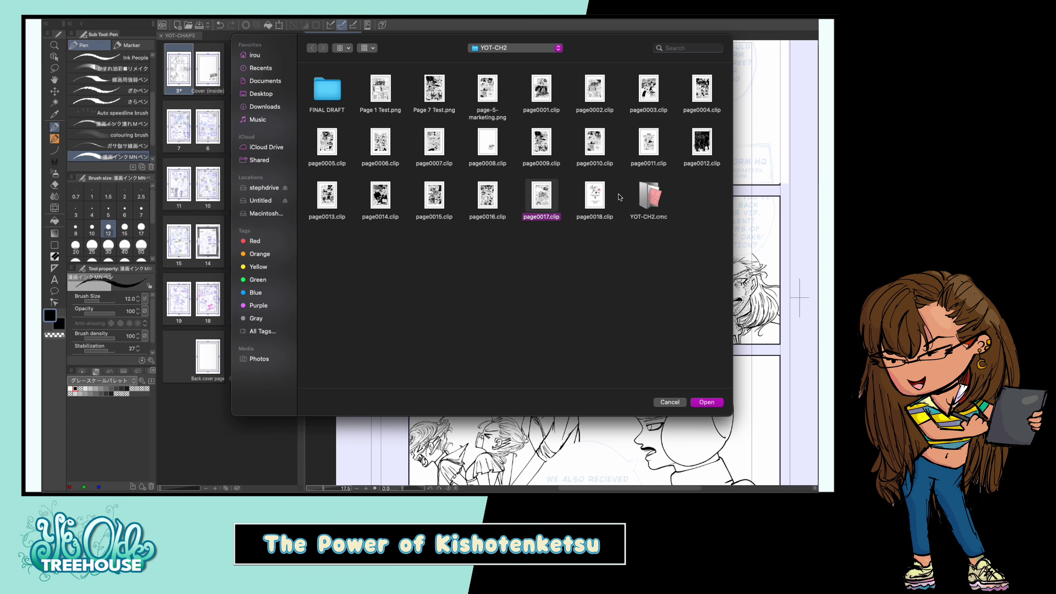
key(Return)
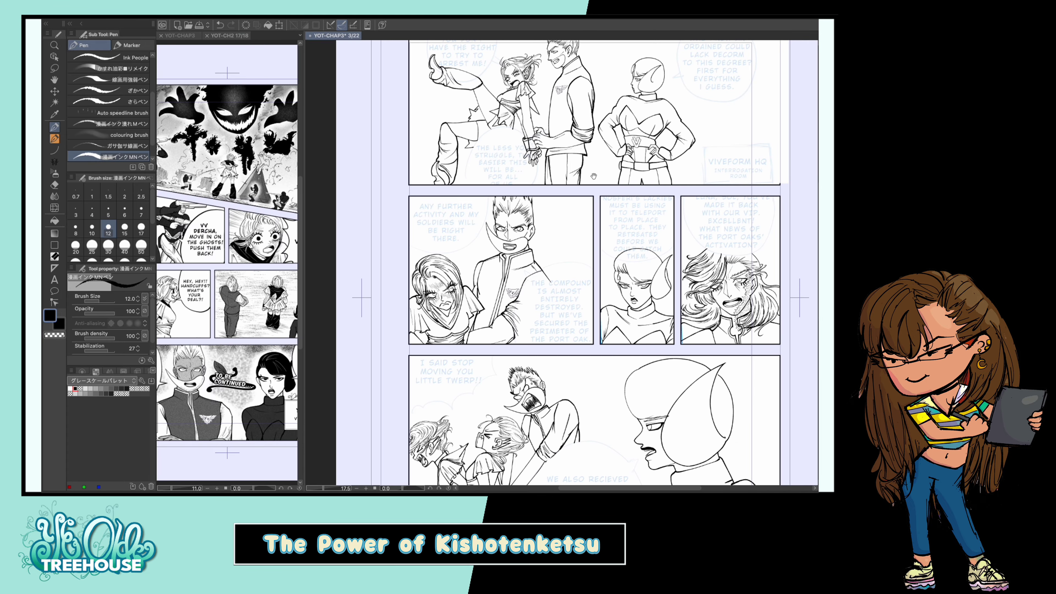
Fill the hair of the woman in the top panel using Fill with Refer other layers
scroll(472, 85, up, 3)
scroll(472, 85, down, 5)
scroll(472, 85, up, 5)
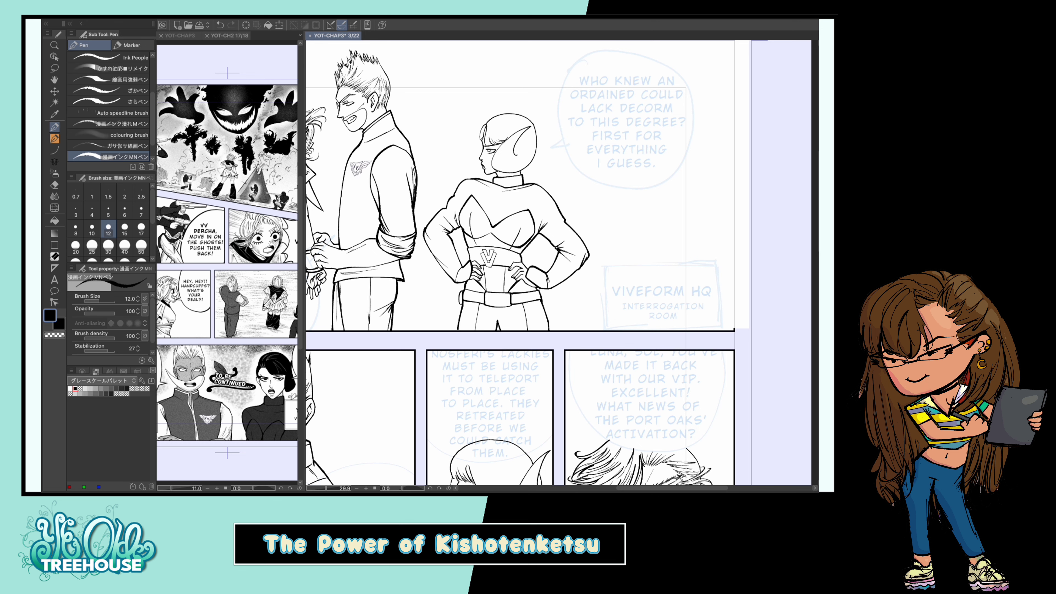
key(g)
click(515, 133)
scroll(528, 130, up, 3)
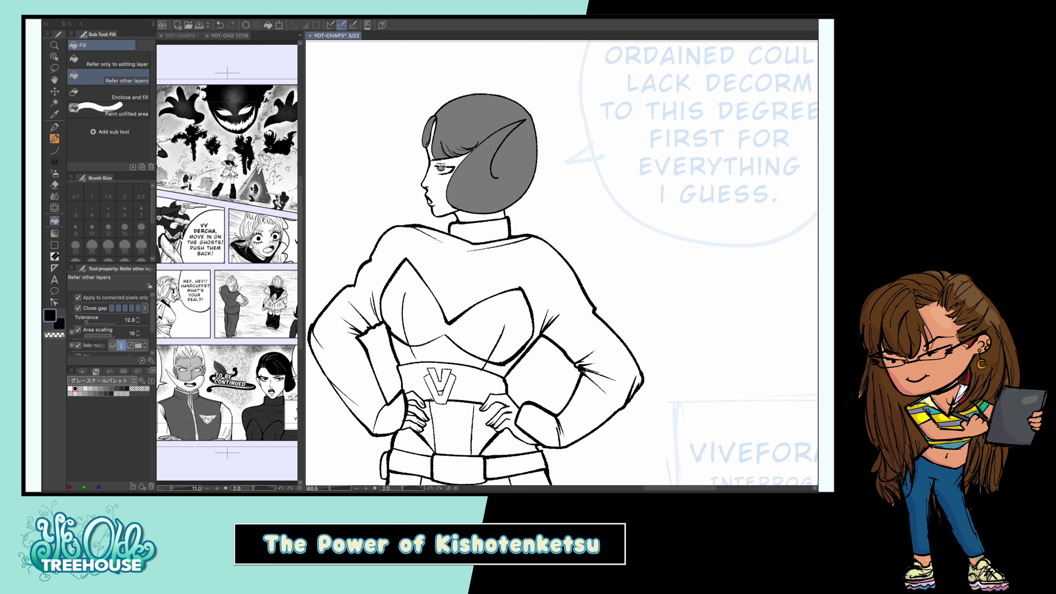
Fill the same woman's hair in the middle-row and bottom panels, undoing the stray fill in the curl by her face
scroll(561, 262, down, 2)
click(661, 237)
click(548, 248)
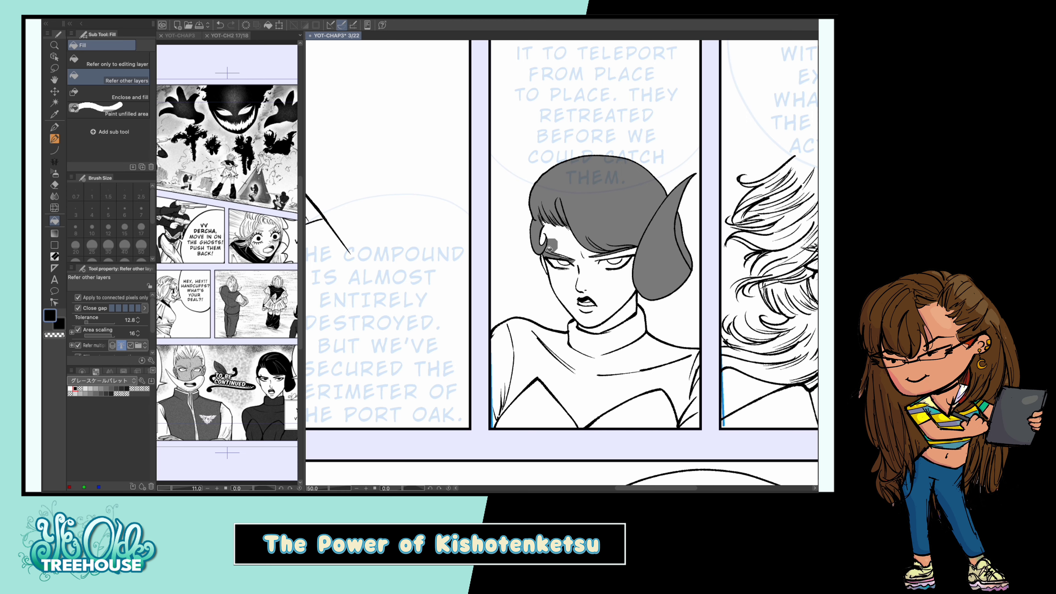
key(ctrl+z)
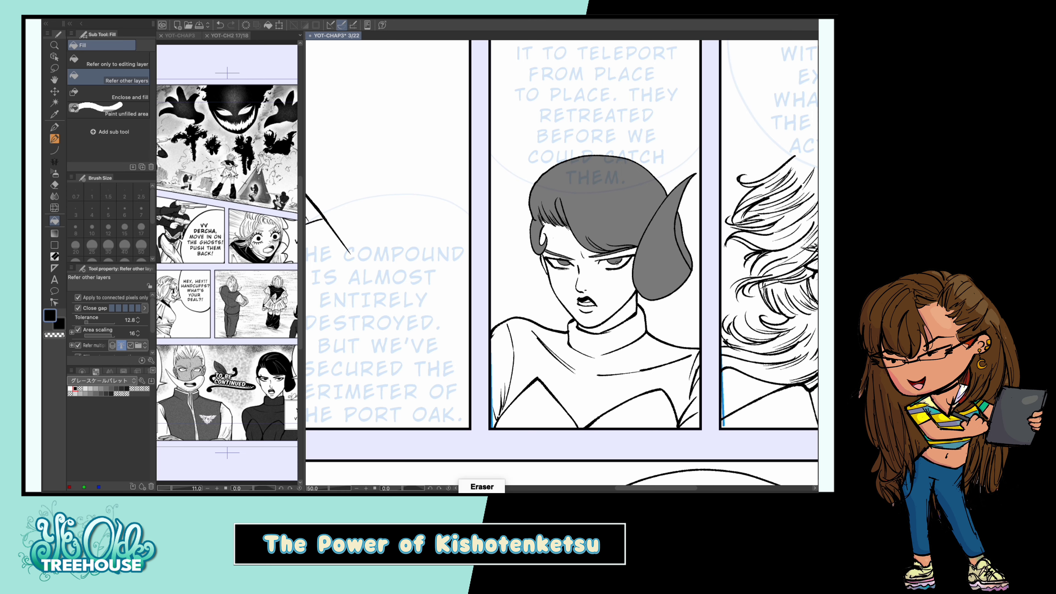
scroll(617, 259, down, 3)
key(p)
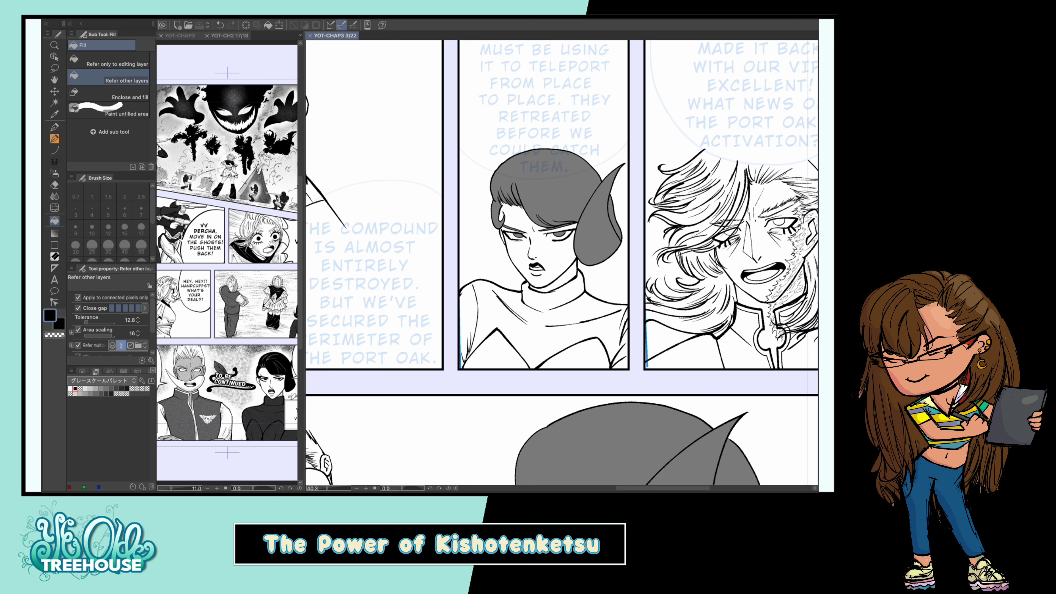
Cut highlight shapes out of the woman's filled hair with Lasso selections and clear the selection
key(m)
drag(499, 208, 501, 212)
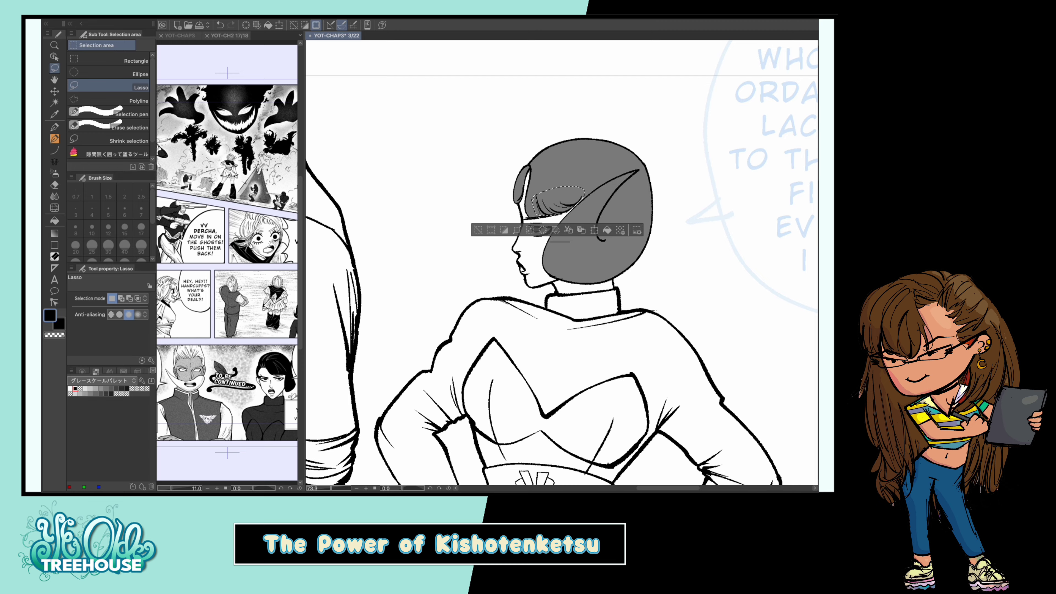
key(ctrl+d)
key(ctrl+minus)
scroll(561, 266, down, 5)
key(ctrl+plus)
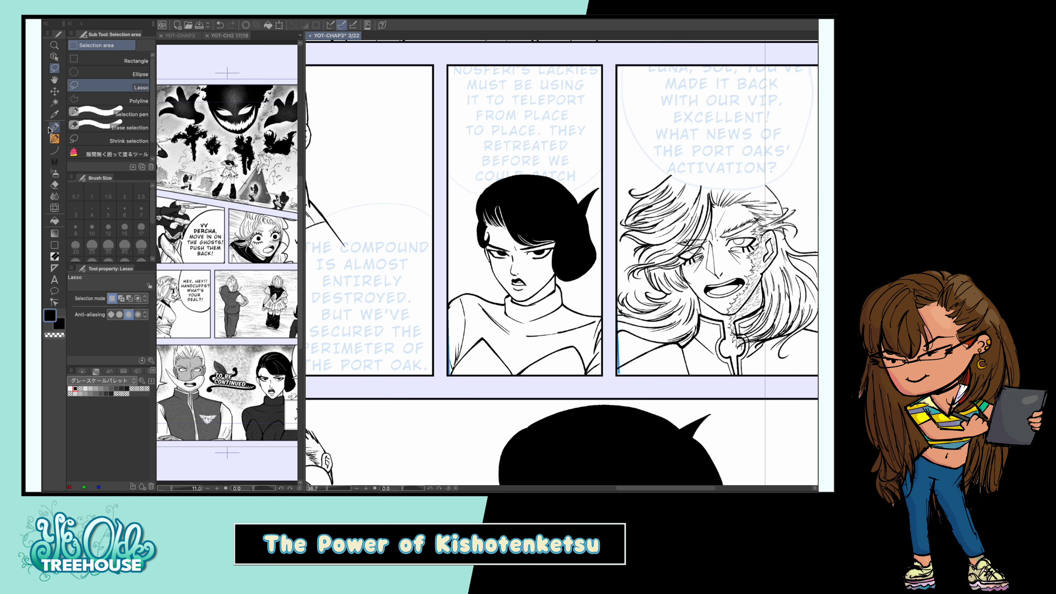
Sample the dark outfit tone from the woman on the reference page and fill her top, sleeves and trousers in the top panel
key(p)
drag(657, 217, 563, 322)
scroll(561, 262, up, 2)
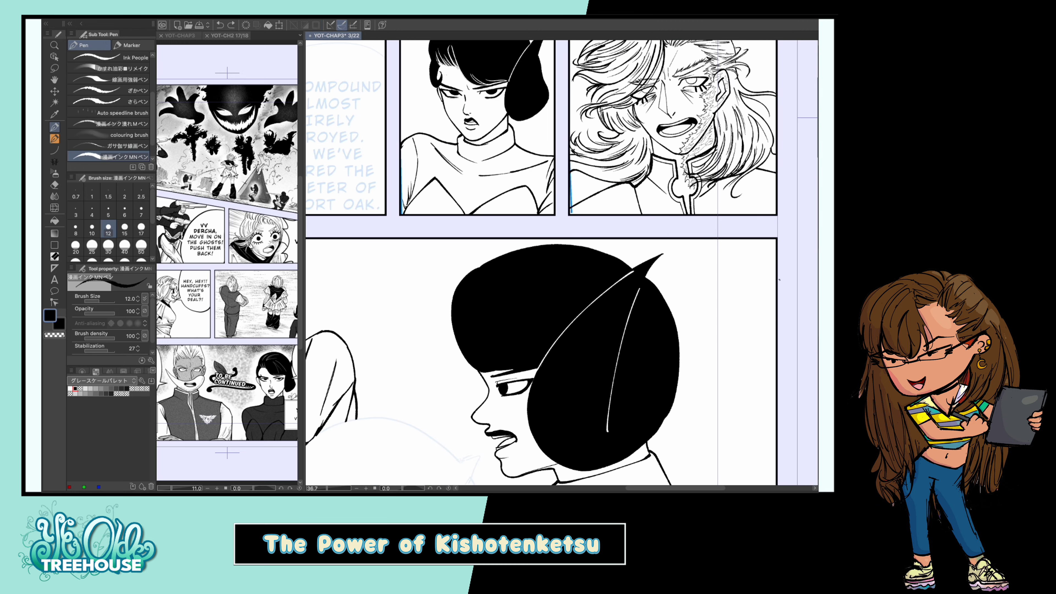
scroll(779, 279, down, 5)
scroll(779, 279, up, 4)
key(i)
click(273, 411)
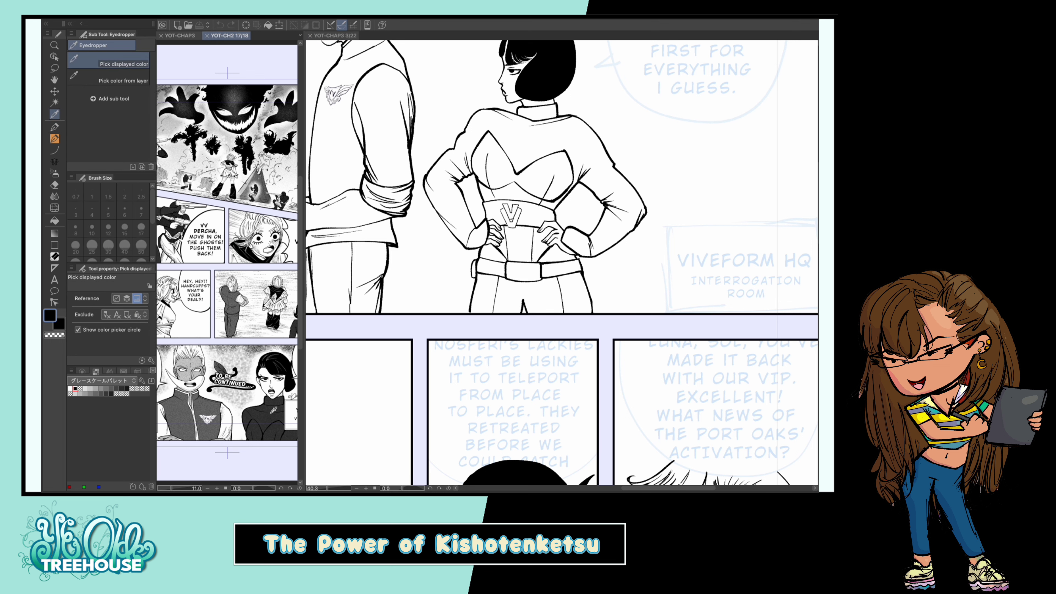
click(783, 346)
key(g)
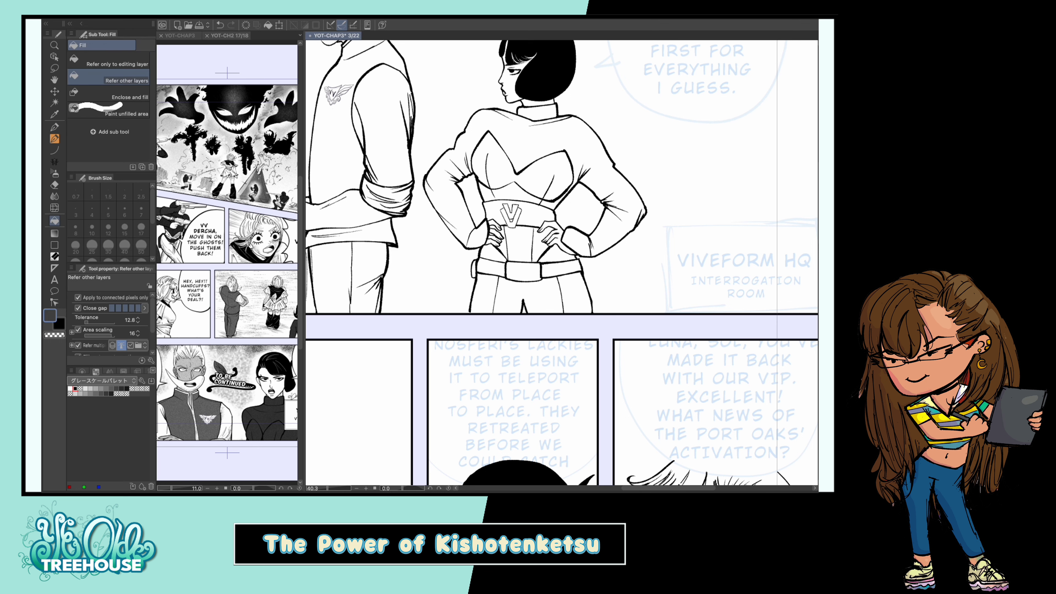
click(536, 154)
click(511, 193)
click(527, 291)
click(494, 253)
click(567, 250)
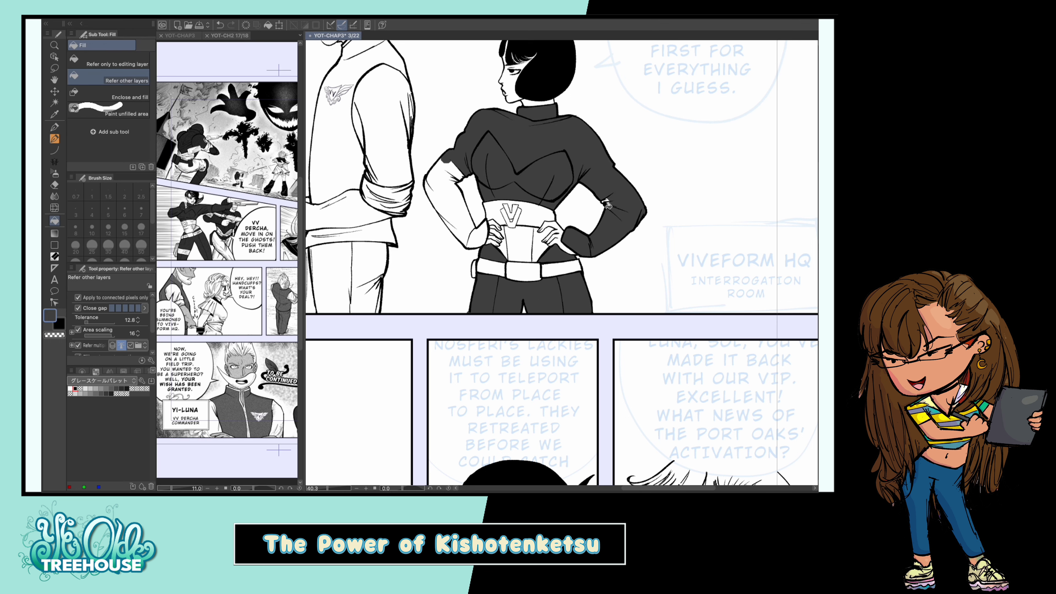
click(457, 212)
click(607, 203)
Fill the woman's turtleneck outfit with the same dark tone in the middle-row and bottom panels
scroll(567, 226, down, 5)
click(492, 341)
scroll(493, 341, down, 5)
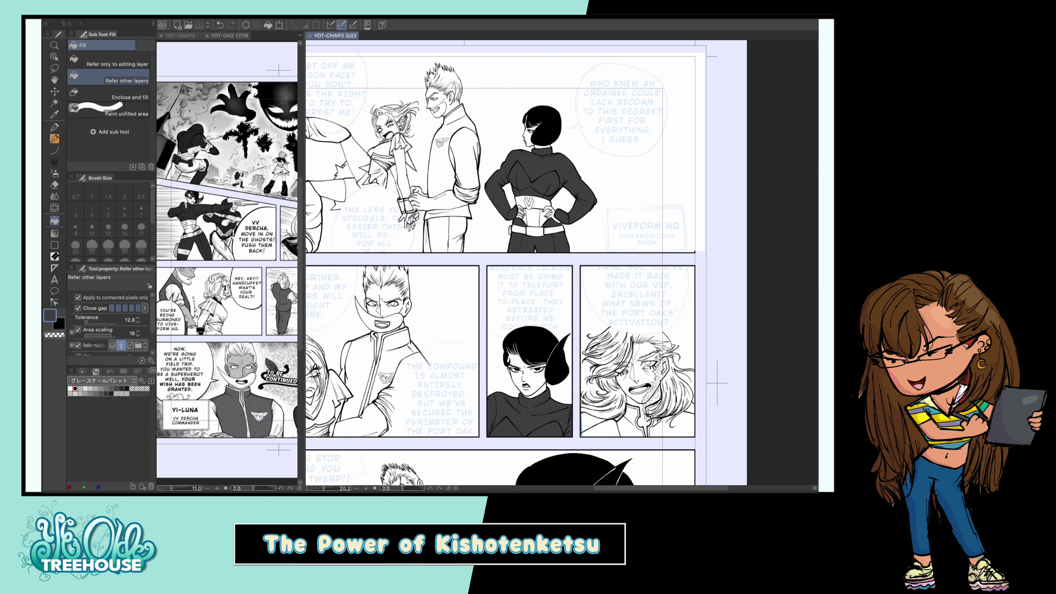
scroll(493, 287, up, 5)
click(520, 452)
scroll(493, 287, down, 2)
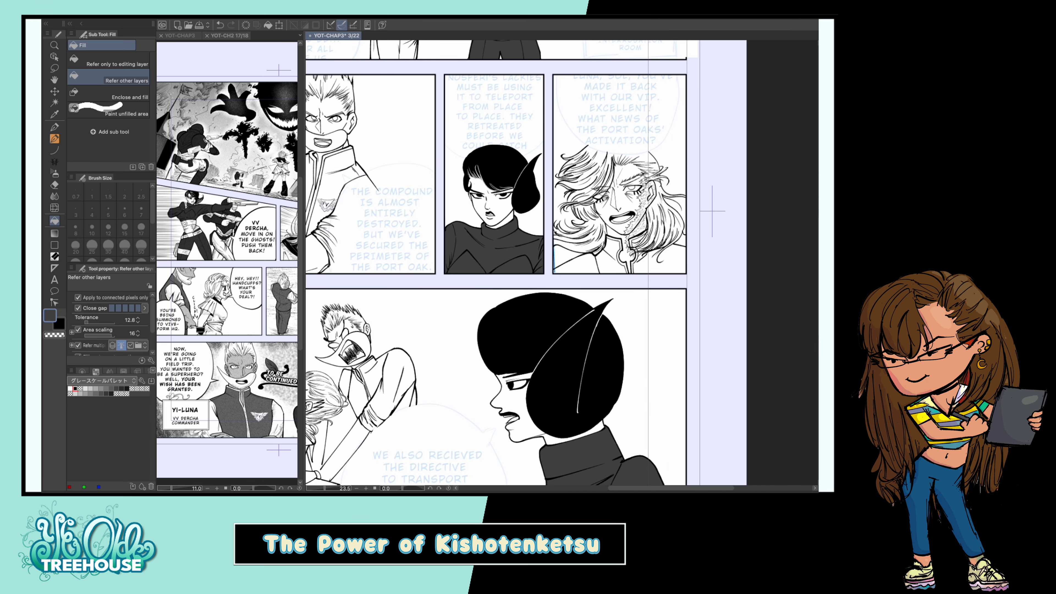
Select the filled outfit areas and apply the ne-suna 06 grain tone from the Download materials to them
right_click(696, 328)
click(715, 345)
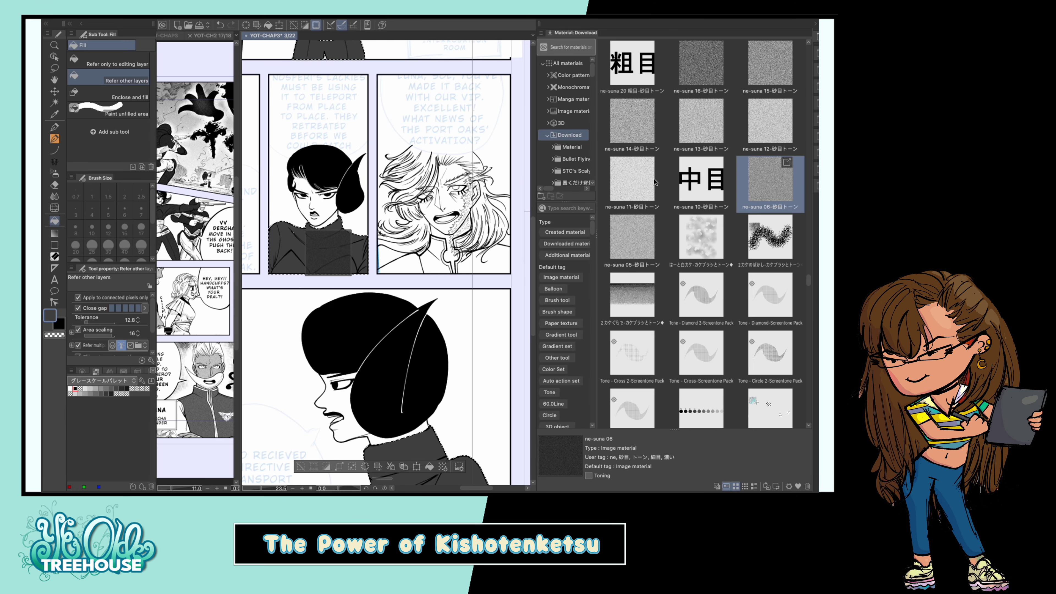
scroll(389, 266, up, 5)
scroll(520, 208, up, 3)
Hatch shading on the woman's waist panel and belt in the top panel with the pen at brush size 4
click(54, 127)
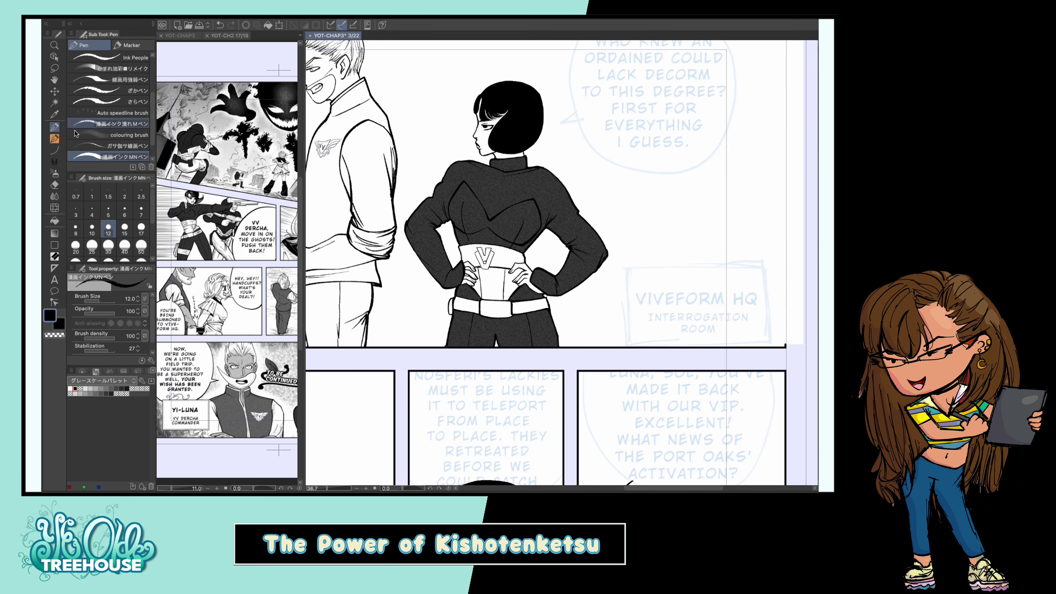
click(92, 210)
scroll(492, 197, up, 4)
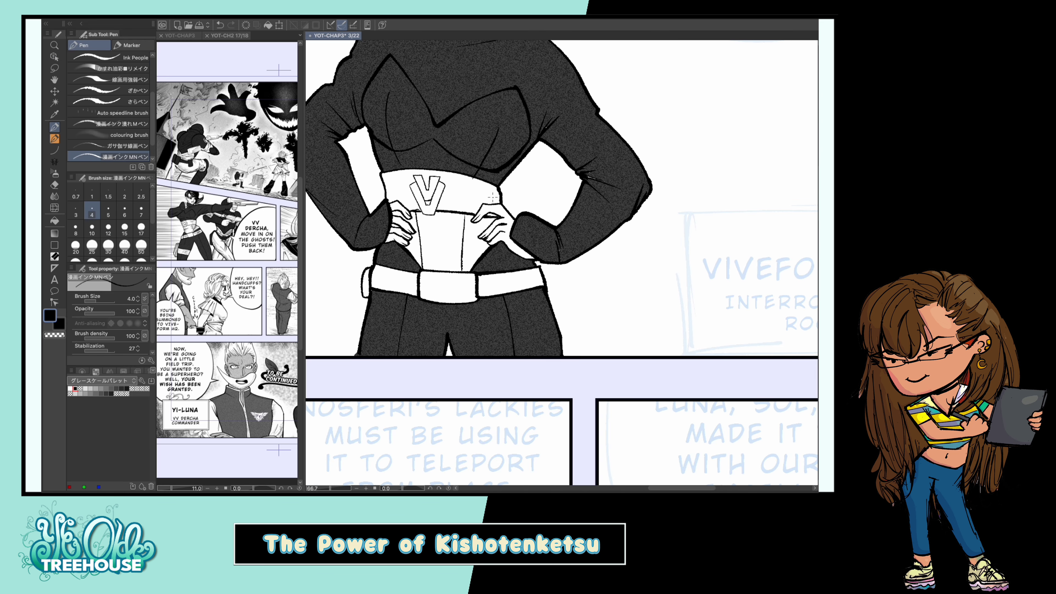
drag(527, 263, 517, 213)
scroll(521, 217, down, 4)
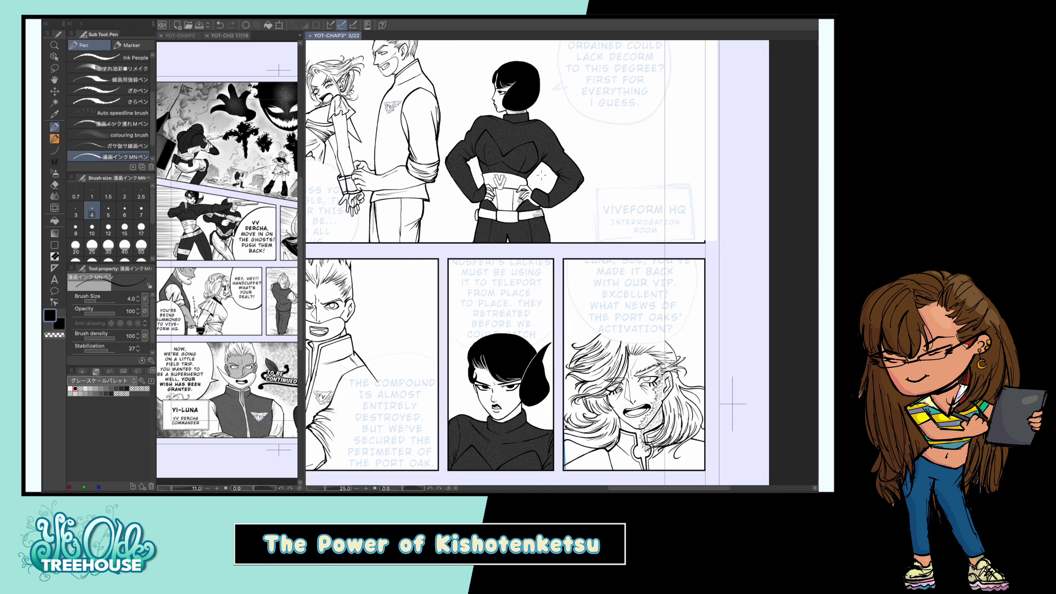
scroll(478, 241, up, 3)
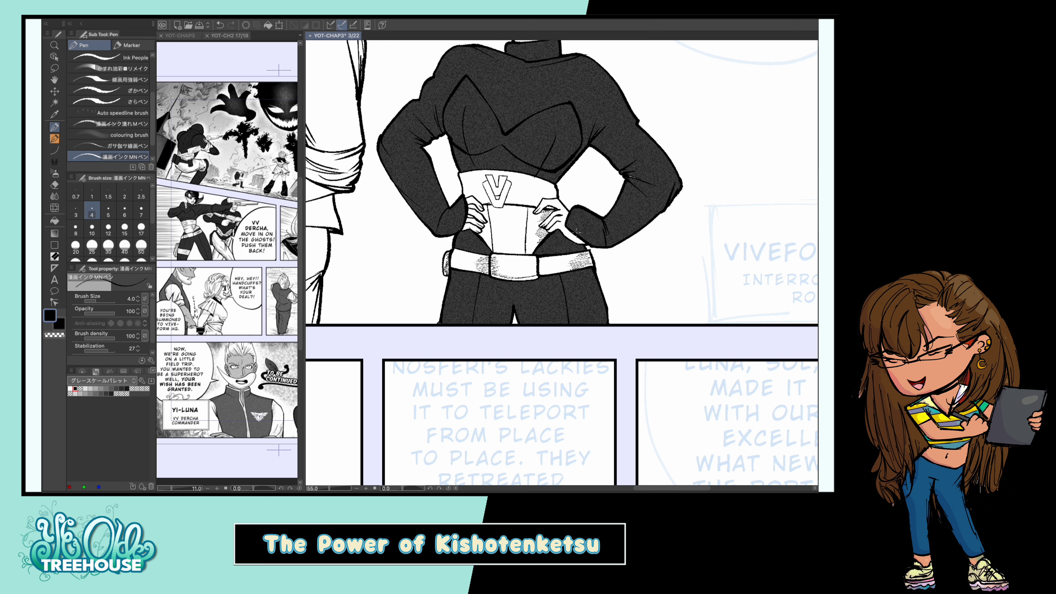
scroll(542, 192, down, 3)
scroll(461, 298, up, 3)
Hatch a fine shadow on the woman's neck beneath her hair in the bottom panel
scroll(503, 221, down, 3)
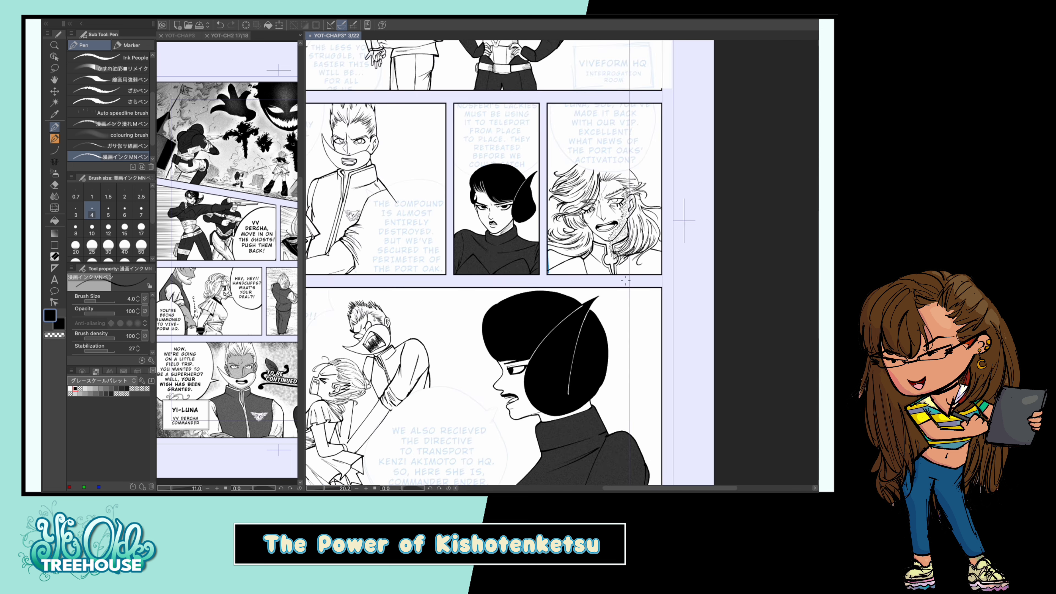
scroll(505, 302, up, 2)
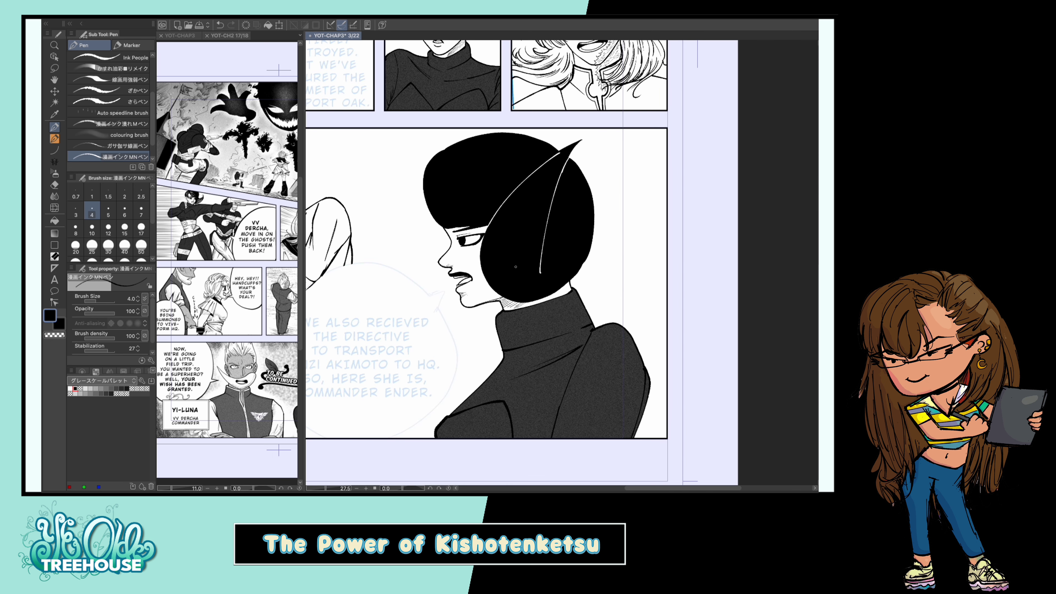
scroll(516, 268, down, 1)
scroll(582, 262, down, 2)
scroll(569, 268, up, 1)
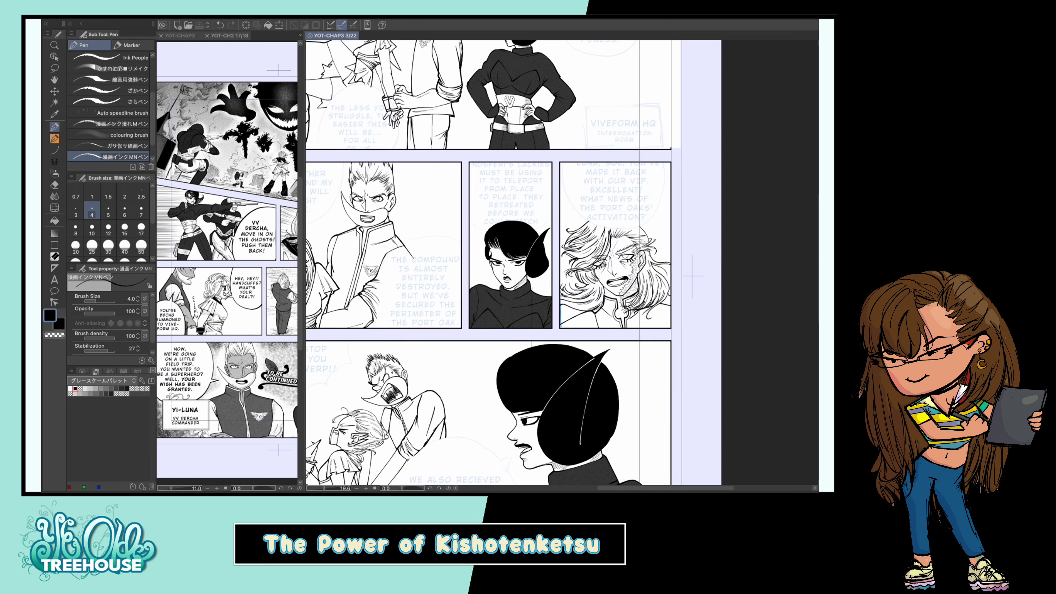
Sample the man's grey skin tone from the reference page and fill his face, ear and forearm in the top panel
scroll(560, 274, down, 1)
click(229, 35)
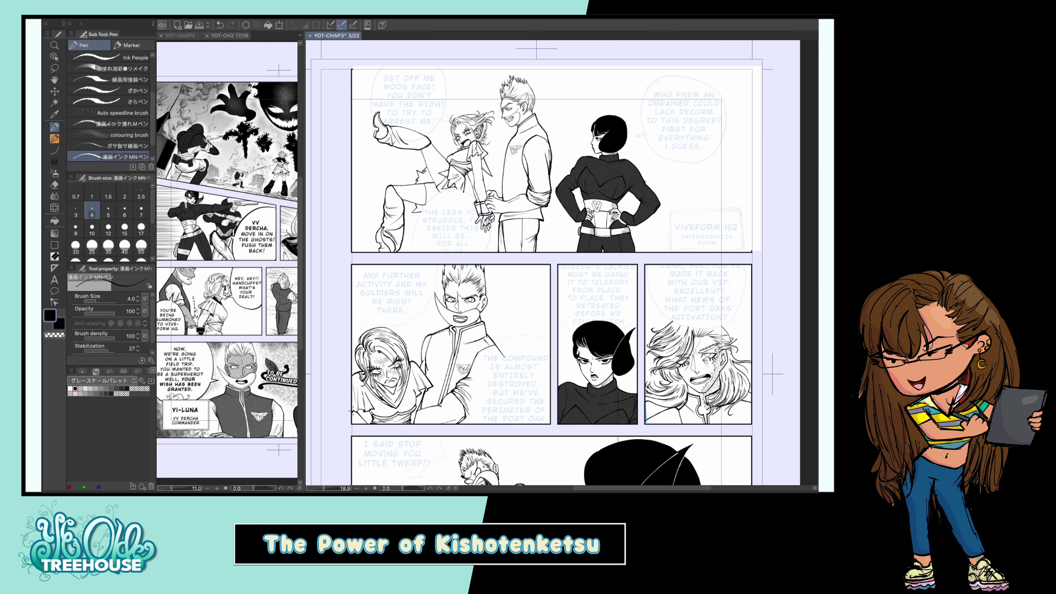
alt+click(245, 365)
key(g)
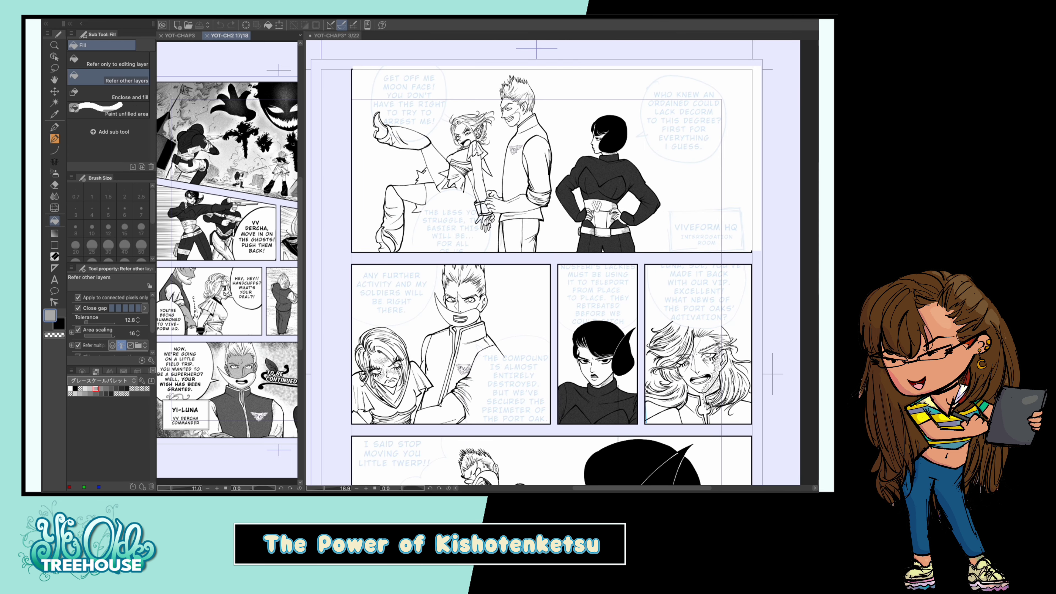
scroll(457, 336, down, 1)
scroll(486, 159, up, 3)
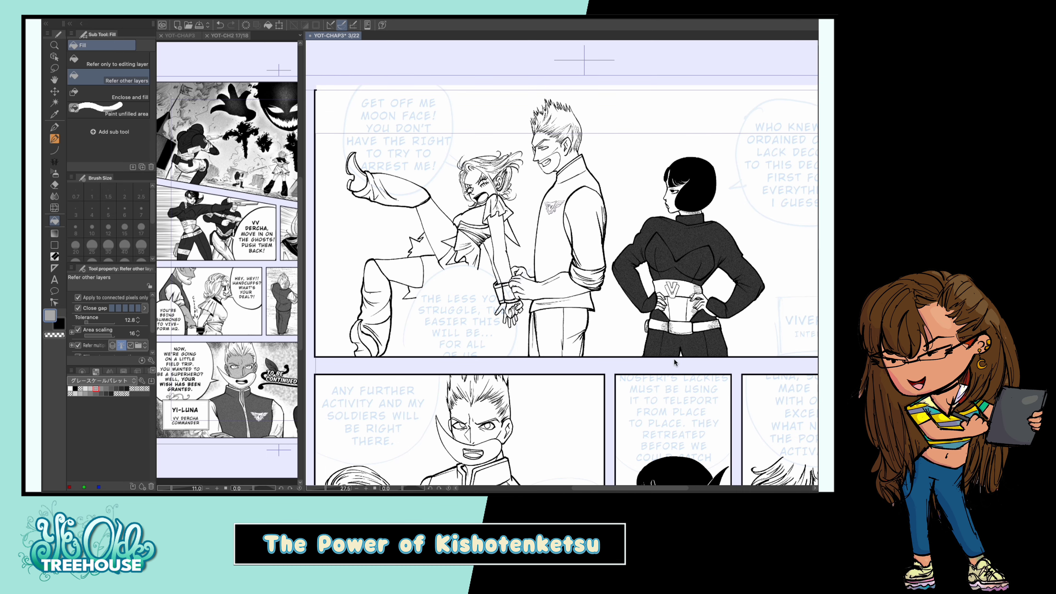
scroll(486, 158, up, 2)
alt+click(555, 166)
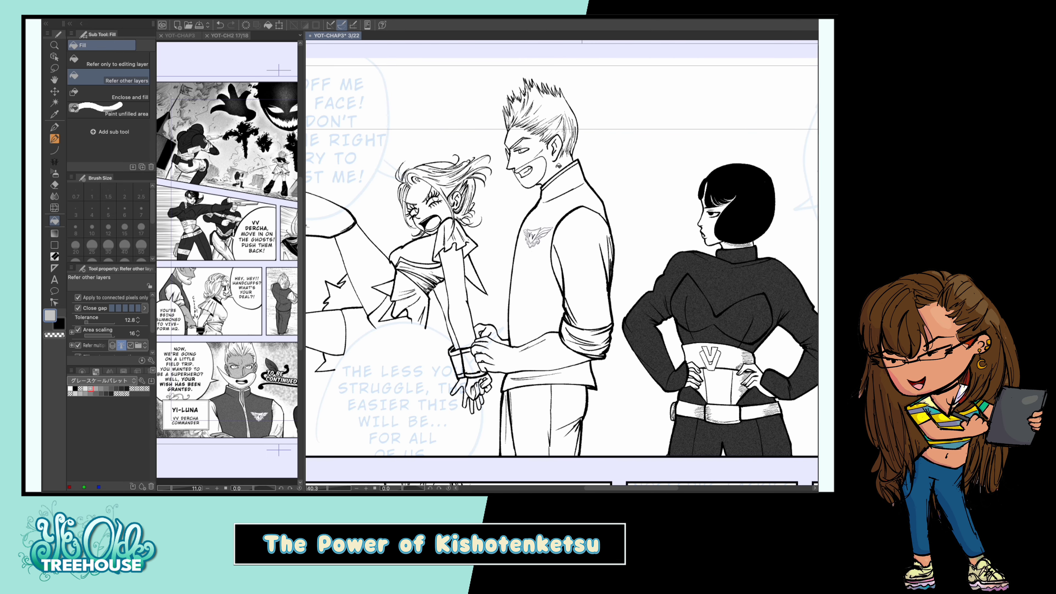
click(553, 147)
click(522, 137)
click(536, 354)
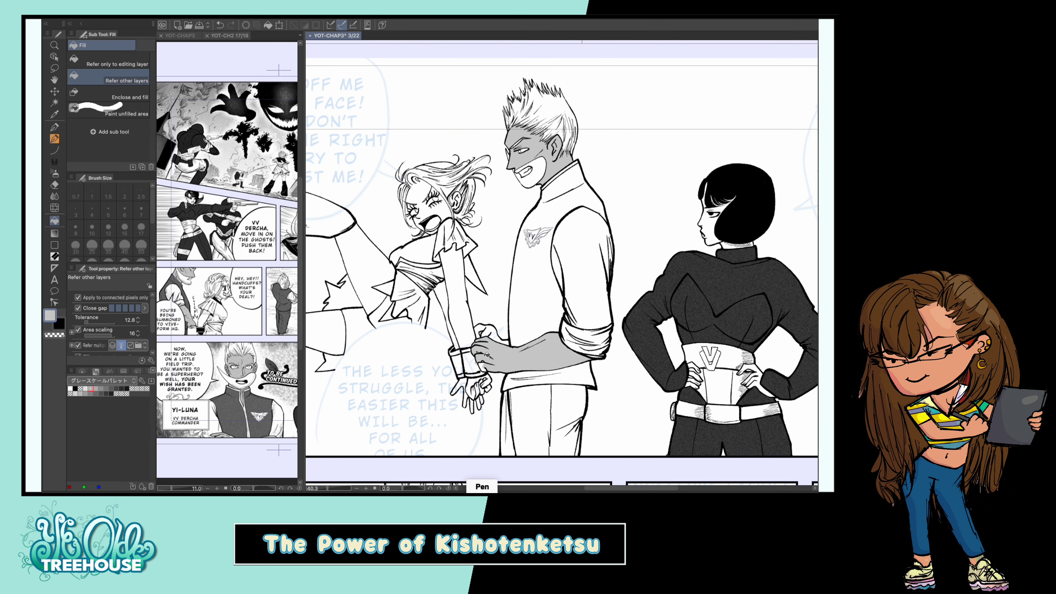
key(p)
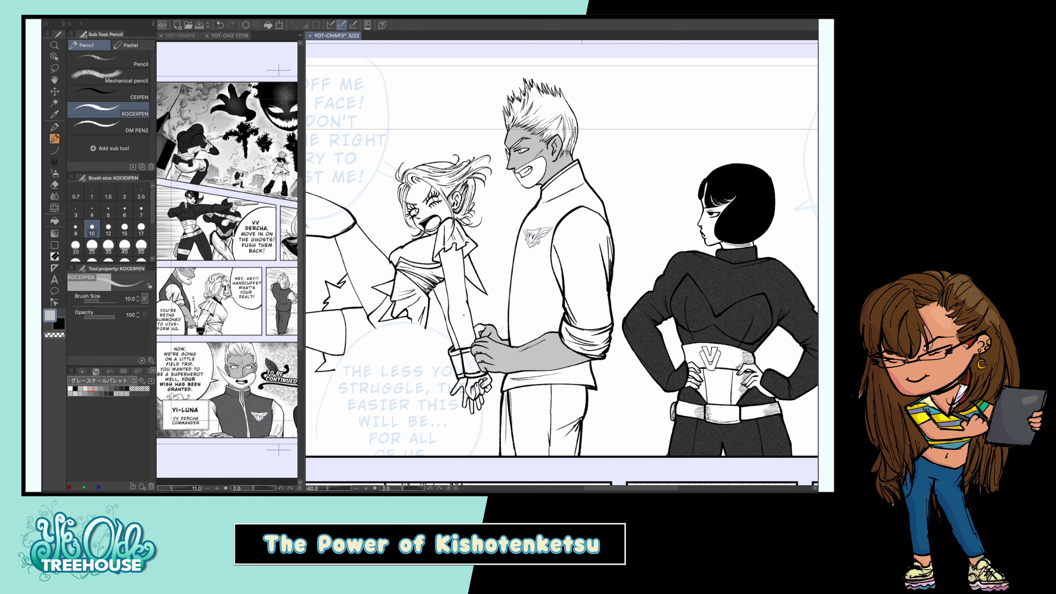
Fill the man's face, neck and forearm with the grey skin tone in the first middle-row panel
scroll(561, 262, down, 7)
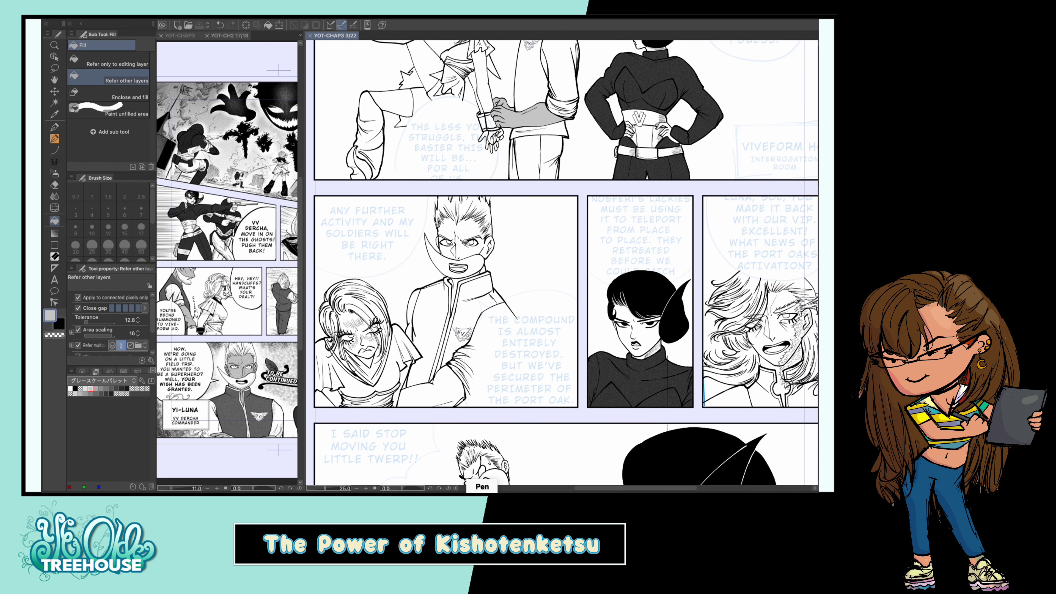
key(g)
click(462, 249)
click(442, 239)
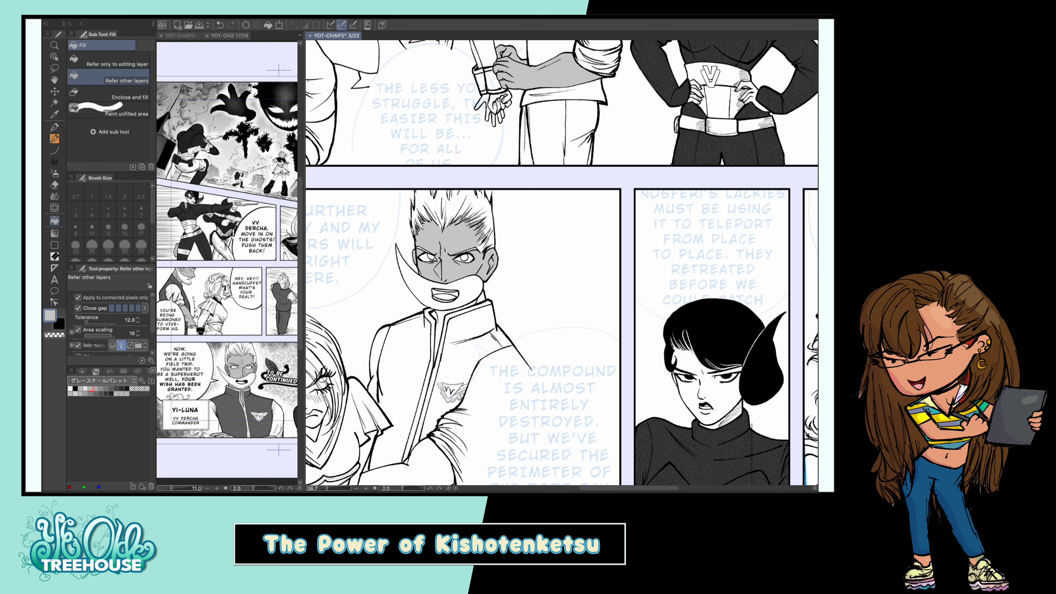
key(p)
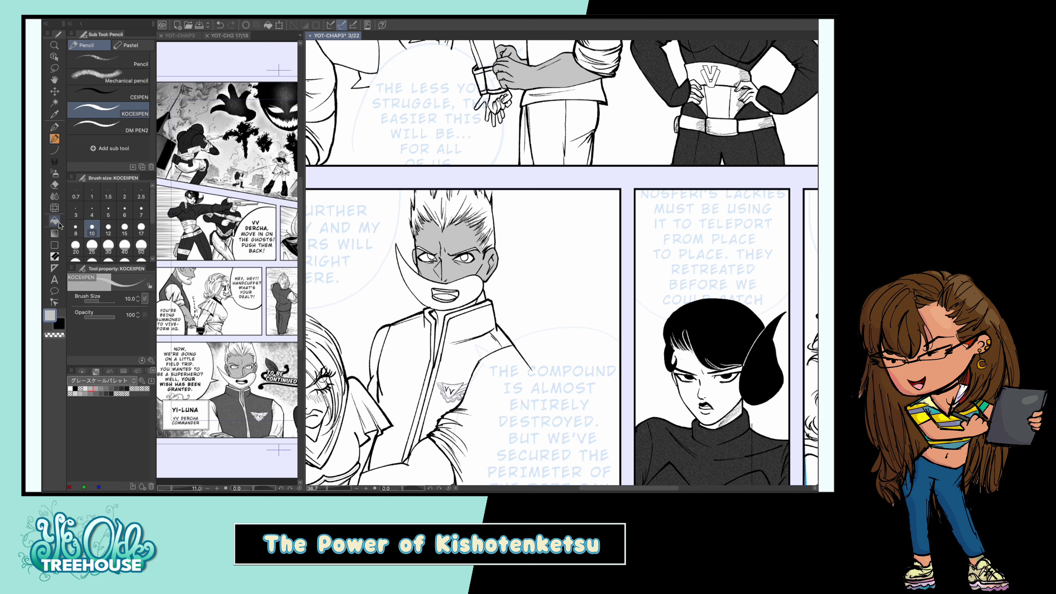
click(54, 102)
scroll(561, 262, down, 5)
click(458, 329)
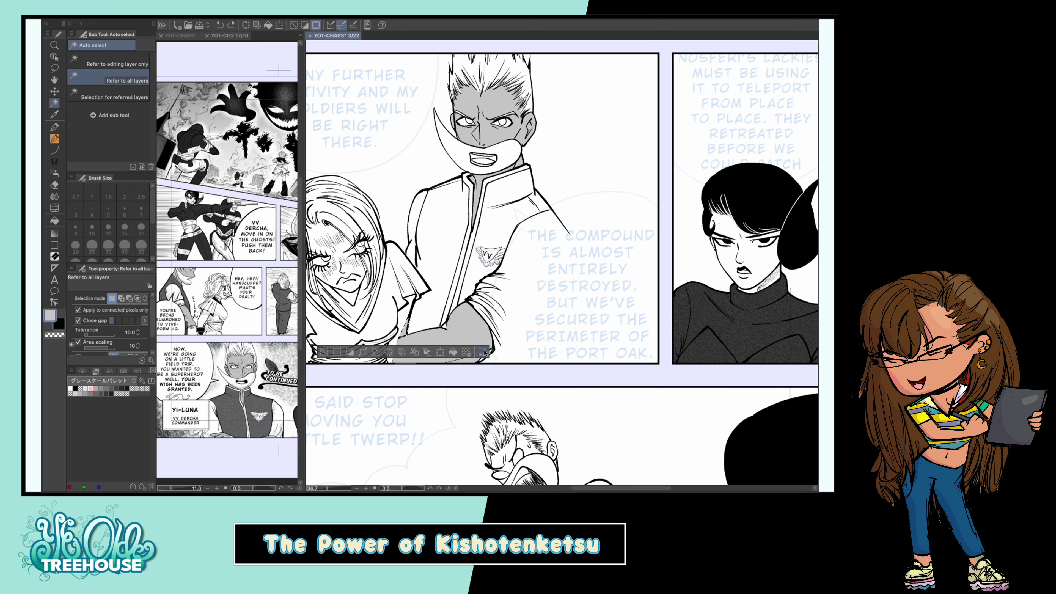
Fill the shouting man's face with the grey skin tone in the bottom panel using Refer other layers
scroll(561, 262, down, 5)
key(g)
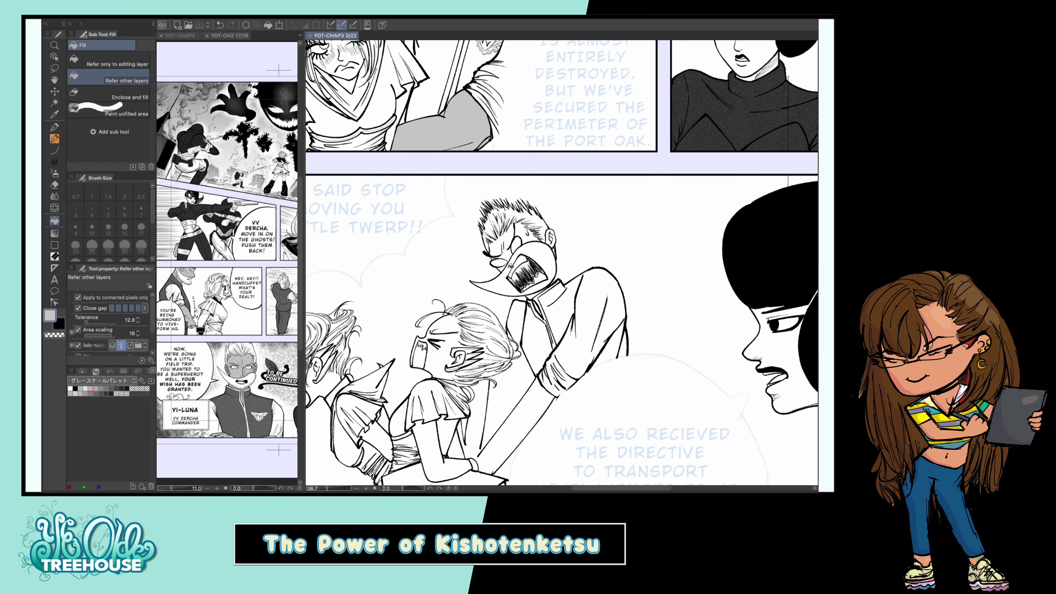
click(511, 266)
scroll(511, 266, up, 1)
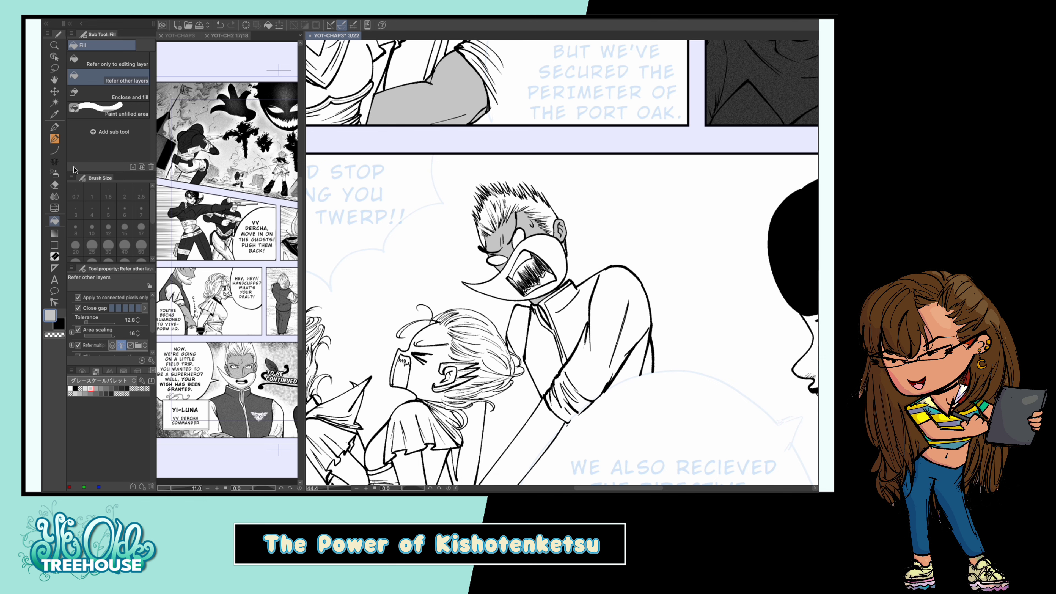
scroll(562, 262, down, 3)
key(p)
key(g)
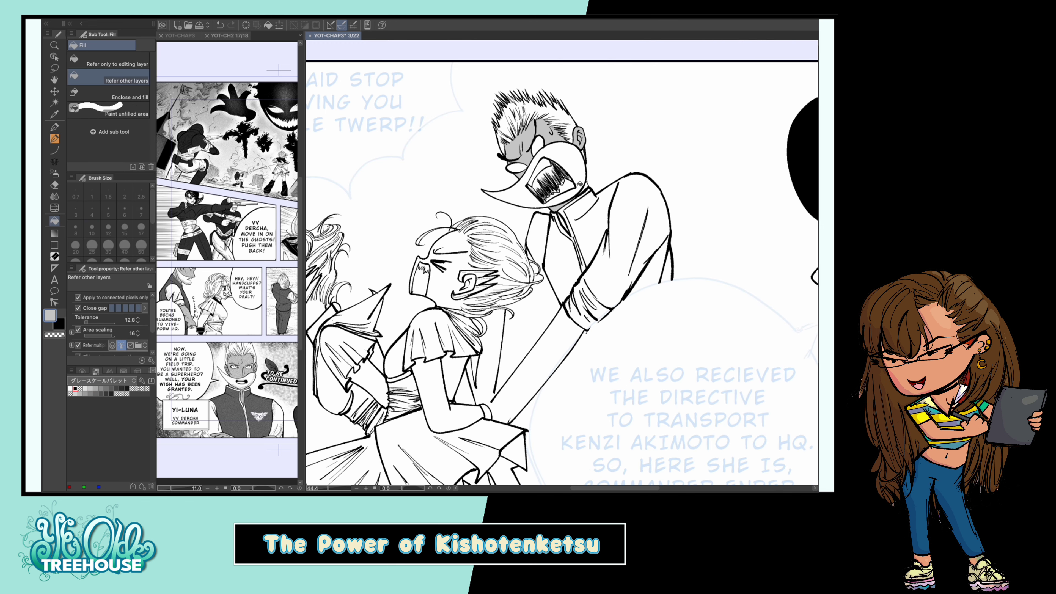
scroll(561, 262, down, 3)
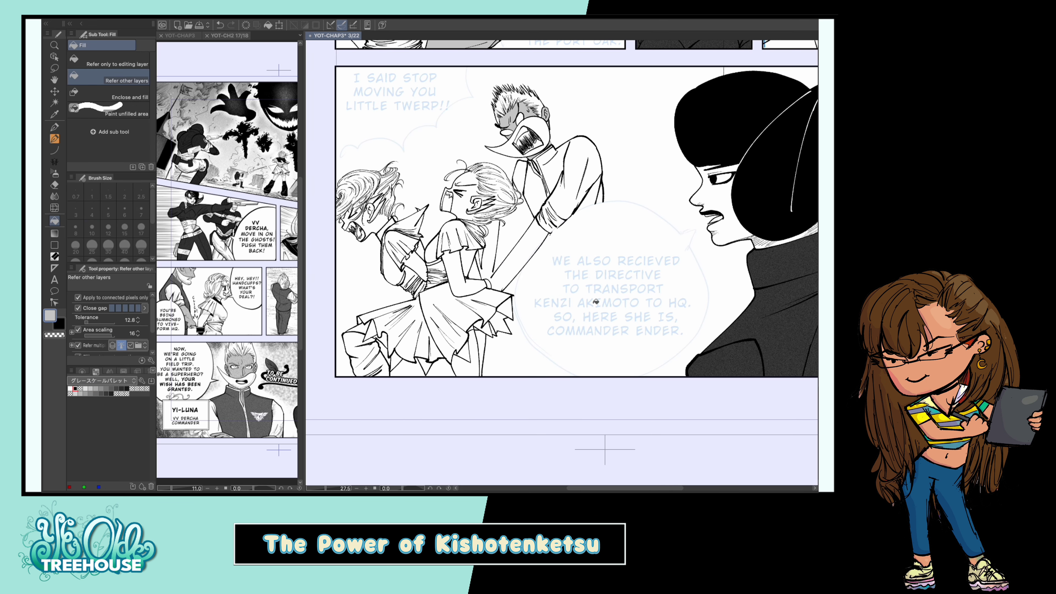
Draw dense diagonal motion lines along the man's forearms in the bottom panel with the pen at brush size 12
key(p)
drag(531, 235, 495, 287)
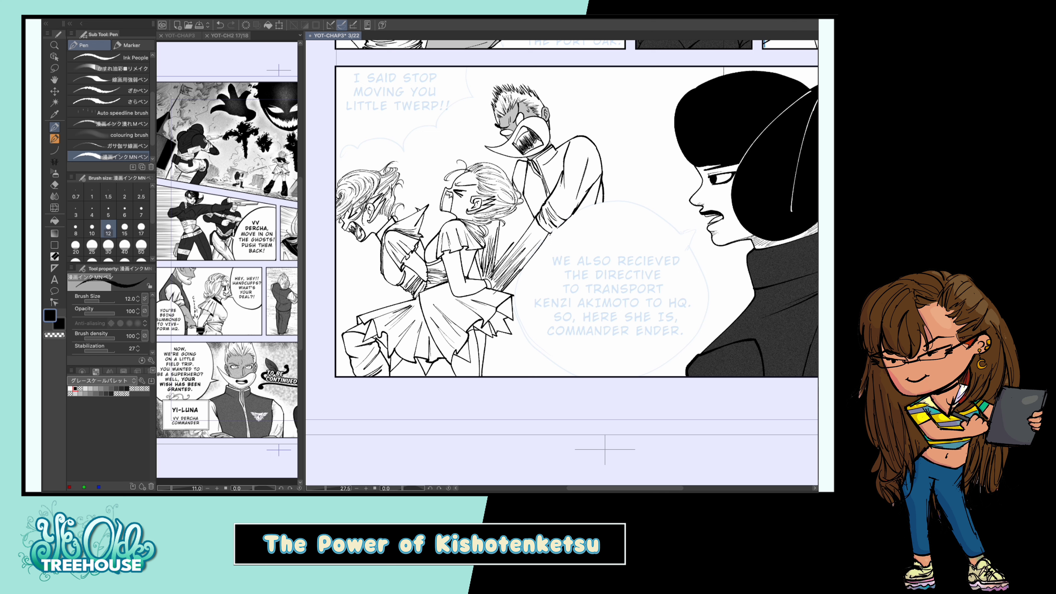
mouse_move(504, 237)
mouse_down()
mouse_move(493, 285)
mouse_move(506, 289)
mouse_up()
drag(532, 220, 501, 262)
drag(549, 235, 523, 271)
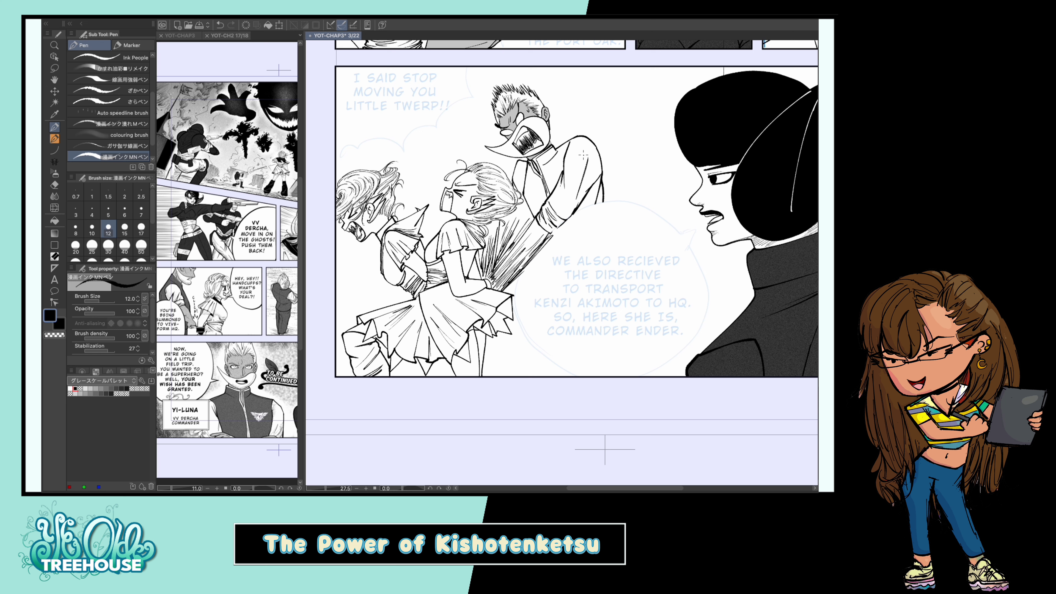
Paint the grey skin tone over the man's motion-lined forearms with the colouring brush at size 50 in Normal mode
scroll(532, 214, up, 2)
key(period)
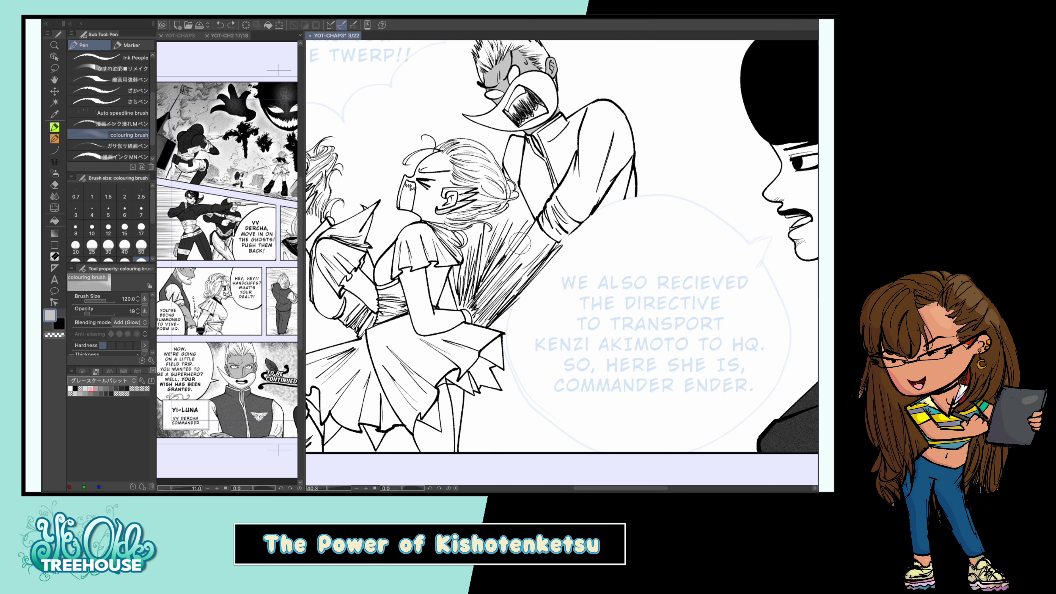
mouse_move(519, 244)
mouse_down()
mouse_move(499, 291)
mouse_move(523, 243)
mouse_move(478, 291)
mouse_move(524, 224)
mouse_move(476, 249)
mouse_up()
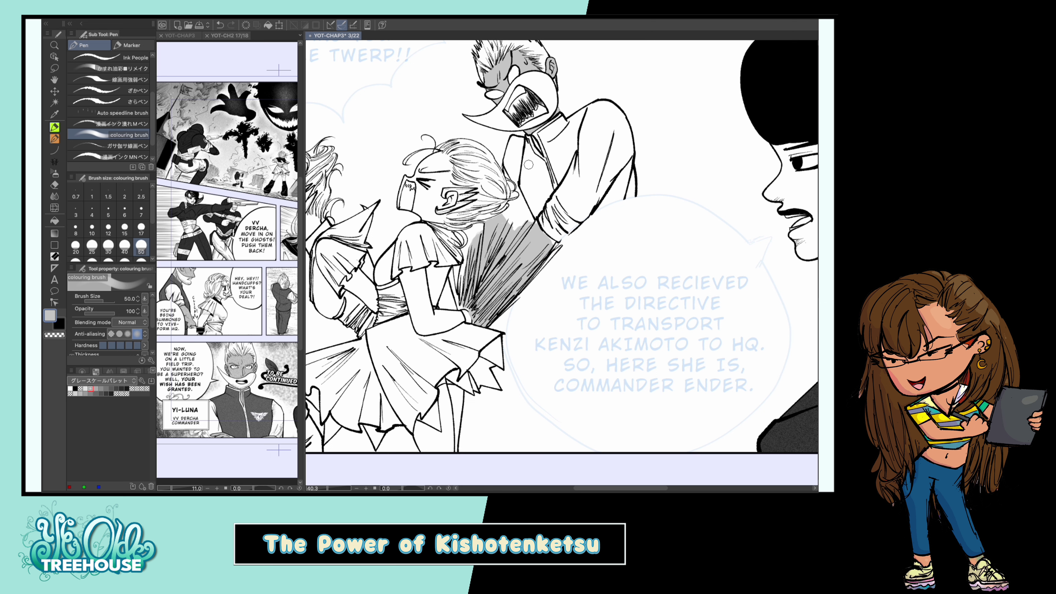
mouse_move(554, 241)
mouse_down()
mouse_move(549, 233)
mouse_move(462, 292)
mouse_move(467, 250)
mouse_move(459, 305)
mouse_move(470, 325)
mouse_up()
scroll(522, 223, down, 5)
scroll(561, 266, up, 8)
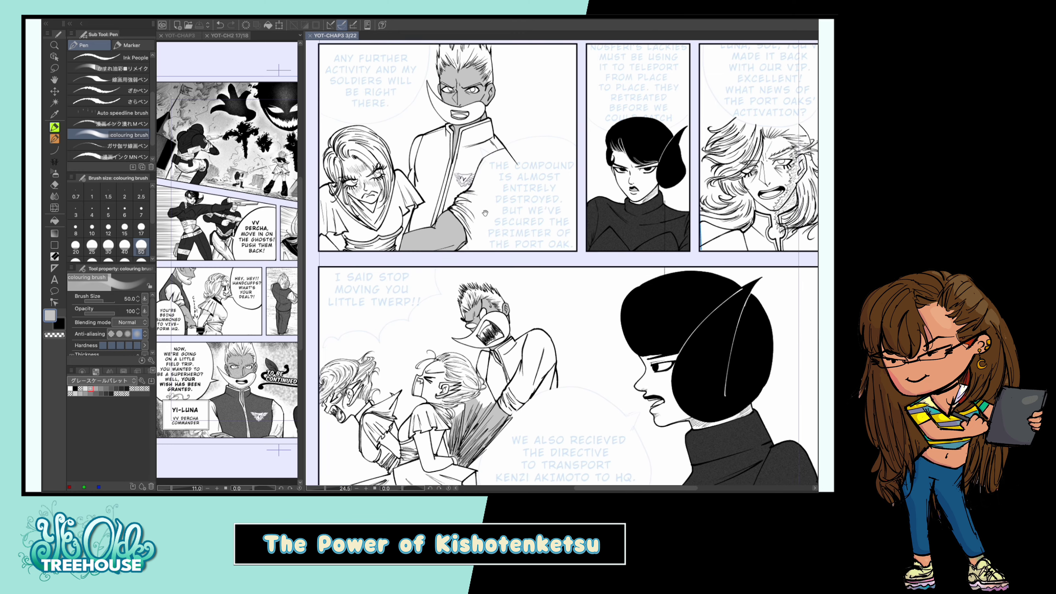
key(w)
scroll(619, 358, up, 2)
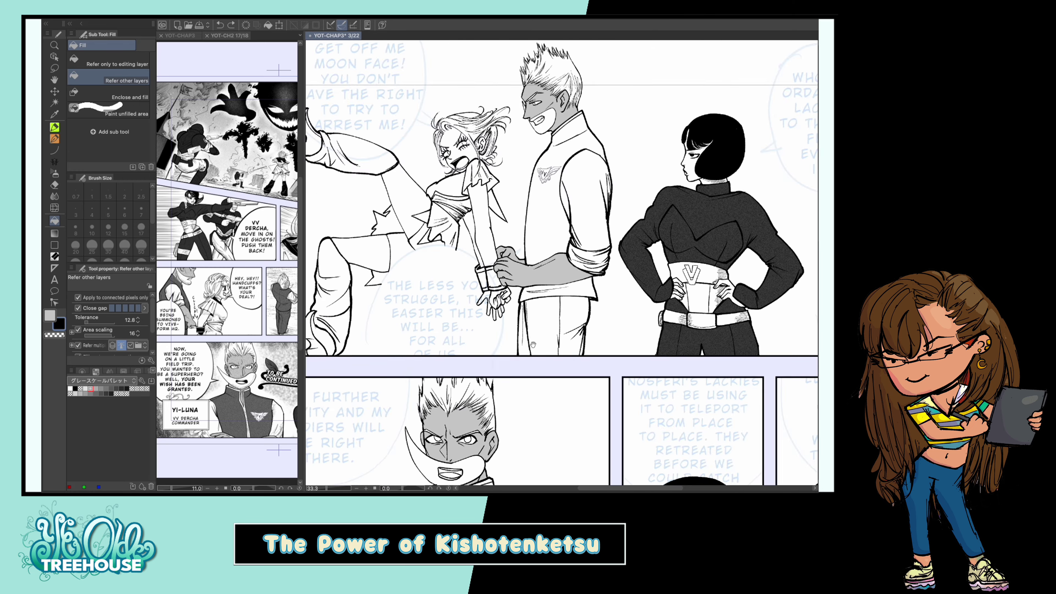
scroll(619, 358, down, 3)
drag(618, 358, 602, 340)
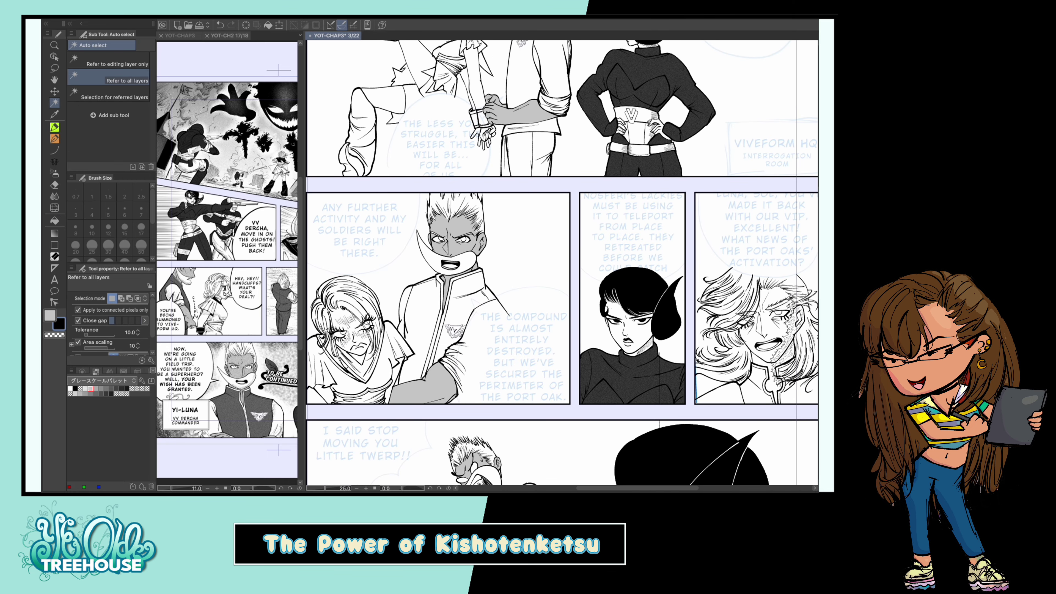
Fill the man's vest and trousers with dark grey in the top panel using Refer other layers
key(g)
drag(405, 139, 385, 251)
click(467, 184)
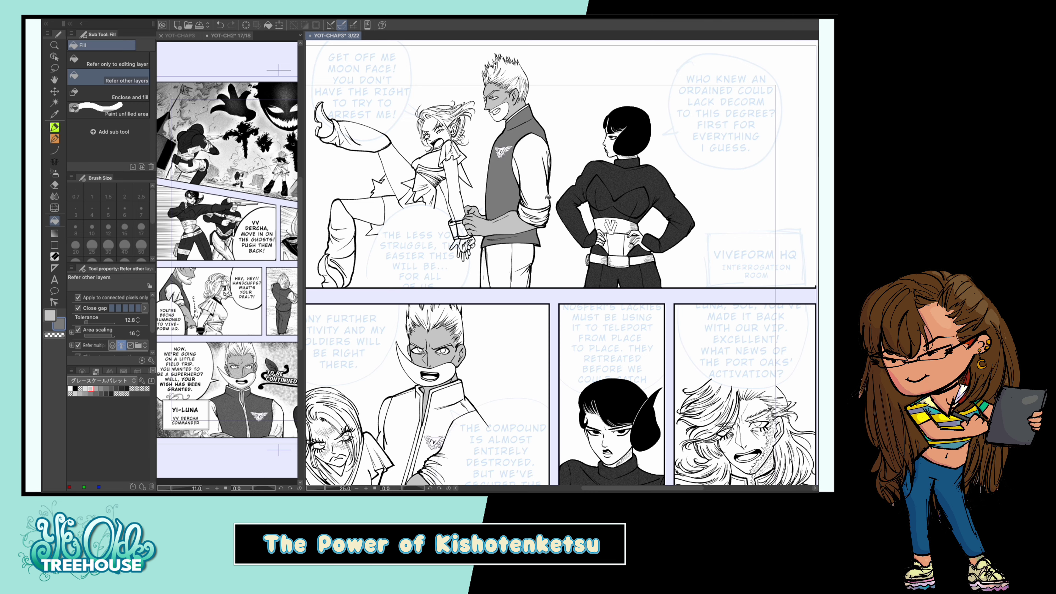
scroll(548, 197, down, 2)
click(470, 195)
click(495, 195)
scroll(426, 195, up, 2)
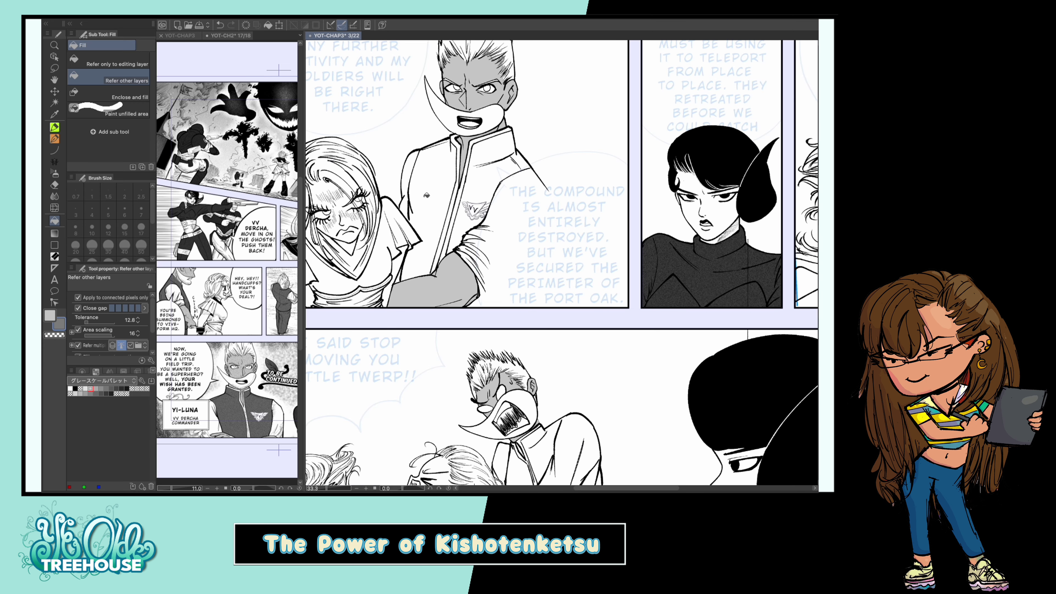
Fill both sides of the man's vest with dark grey in the first middle-row panel
click(426, 195)
key(ctrl+z)
click(426, 195)
click(511, 158)
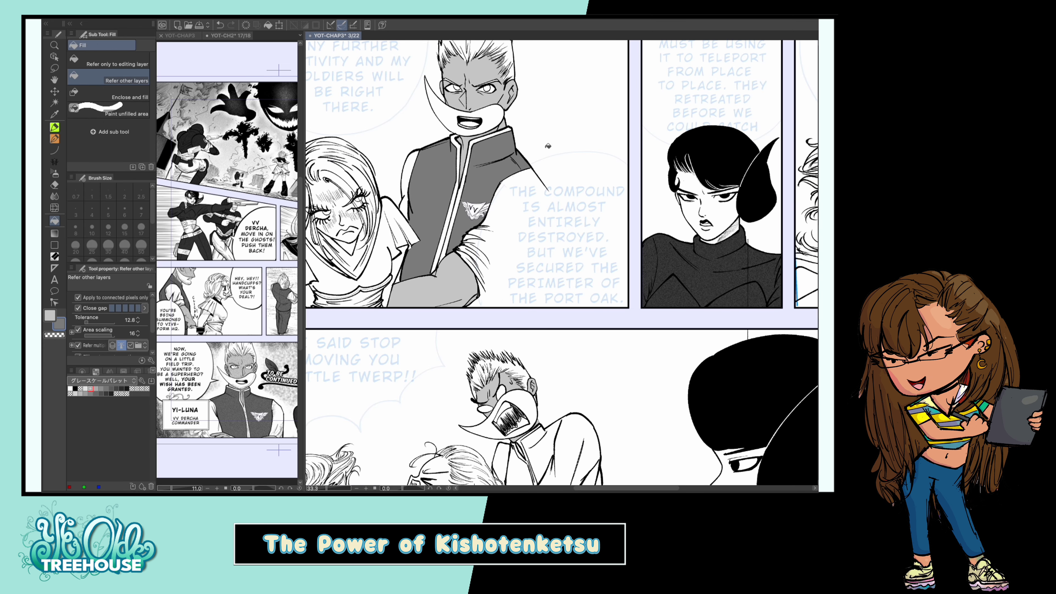
Colour the shouting man's vest dark grey in the bottom panel, painting the area behind his arm with the colouring brush at size 50
scroll(548, 146, down, 2)
scroll(561, 291, up, 2)
key(p)
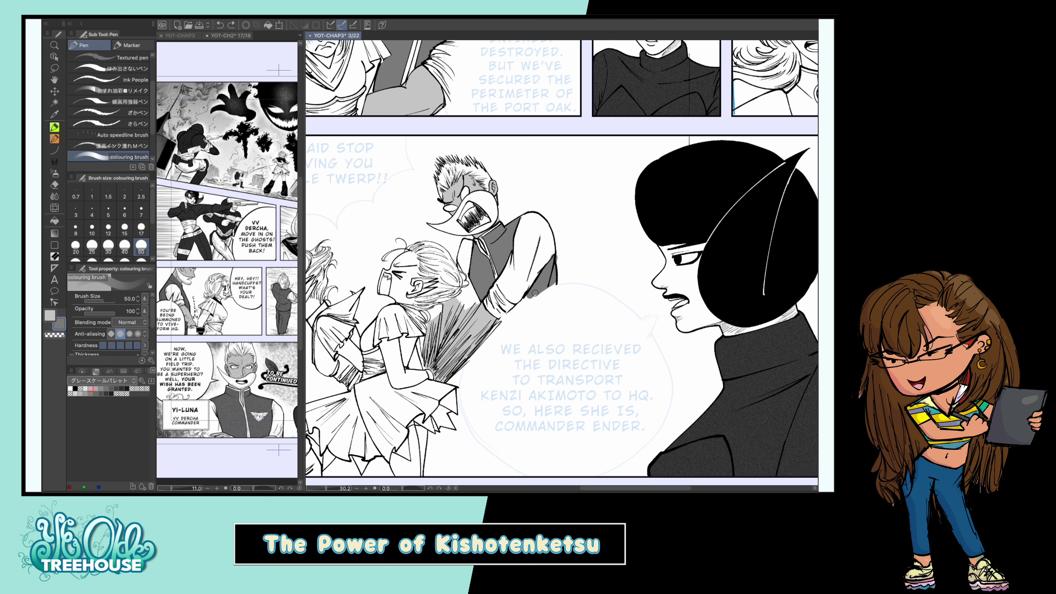
drag(535, 293, 554, 263)
scroll(541, 231, down, 1)
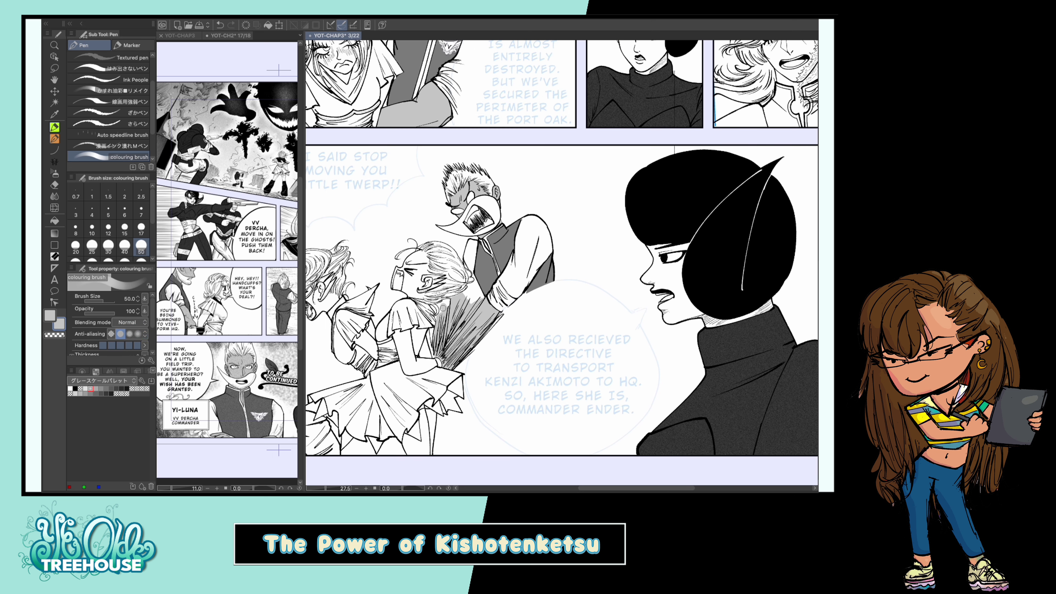
scroll(540, 231, down, 1)
Create a selection from the dark grey clothing layer and add a grain texture over the man's vest and trousers
scroll(541, 232, up, 2)
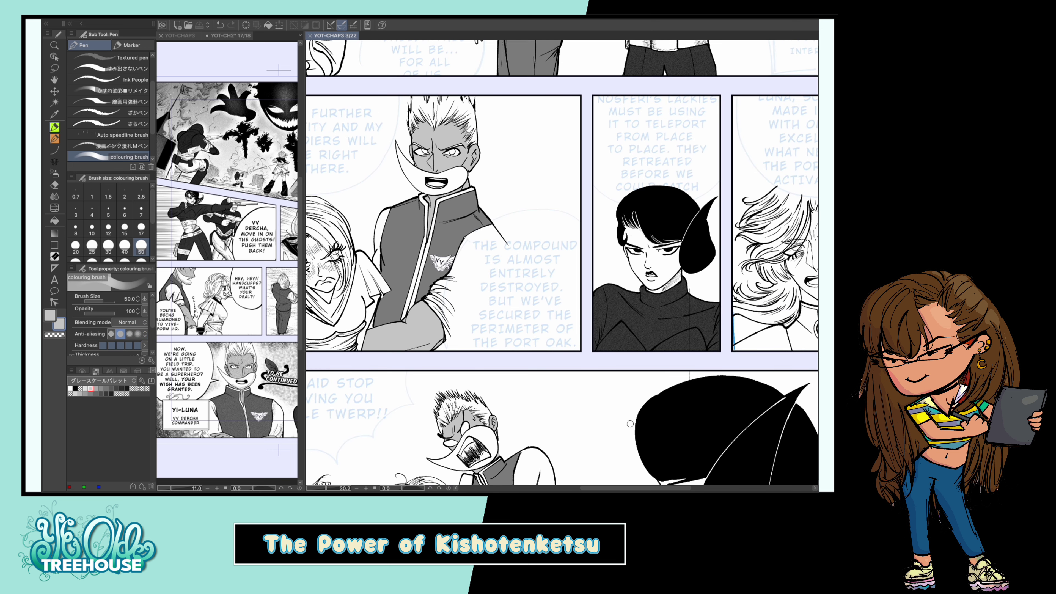
right_click(807, 154)
mouse_move(813, 293)
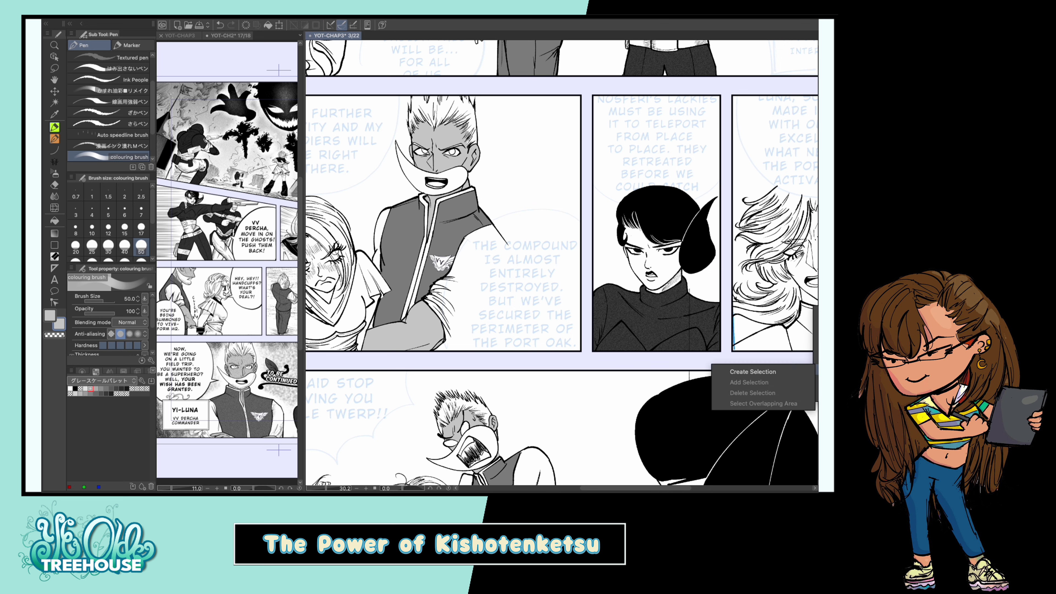
click(813, 362)
drag(770, 183, 276, 229)
scroll(277, 229, down, 2)
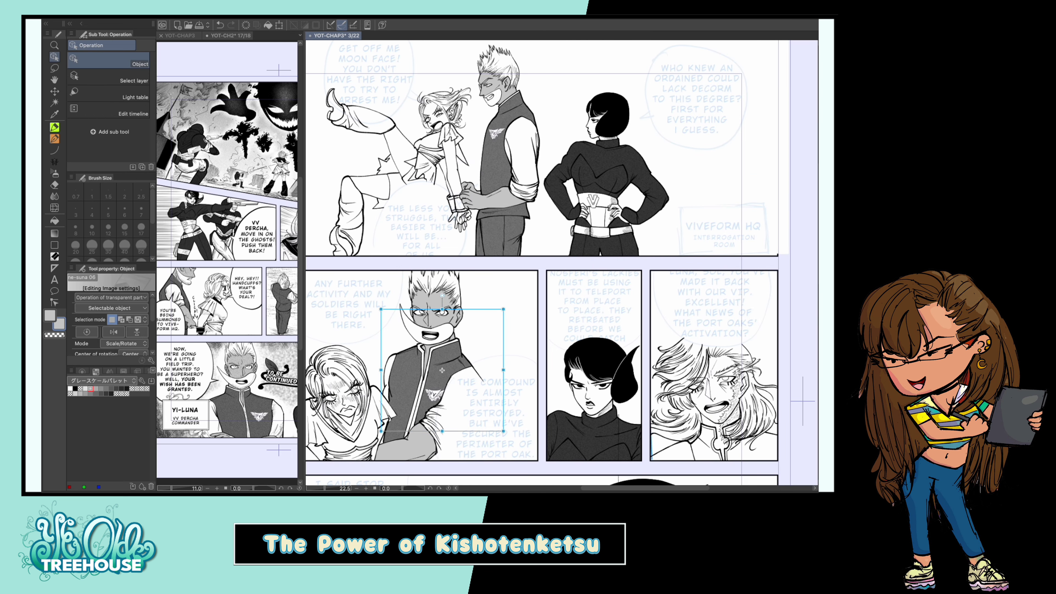
scroll(482, 245, up, 1)
Draw fine hatching on the man's white sleeve in the top panel with the 漫画インクMN pen at size 4 and save the page
key(p)
scroll(483, 246, up, 2)
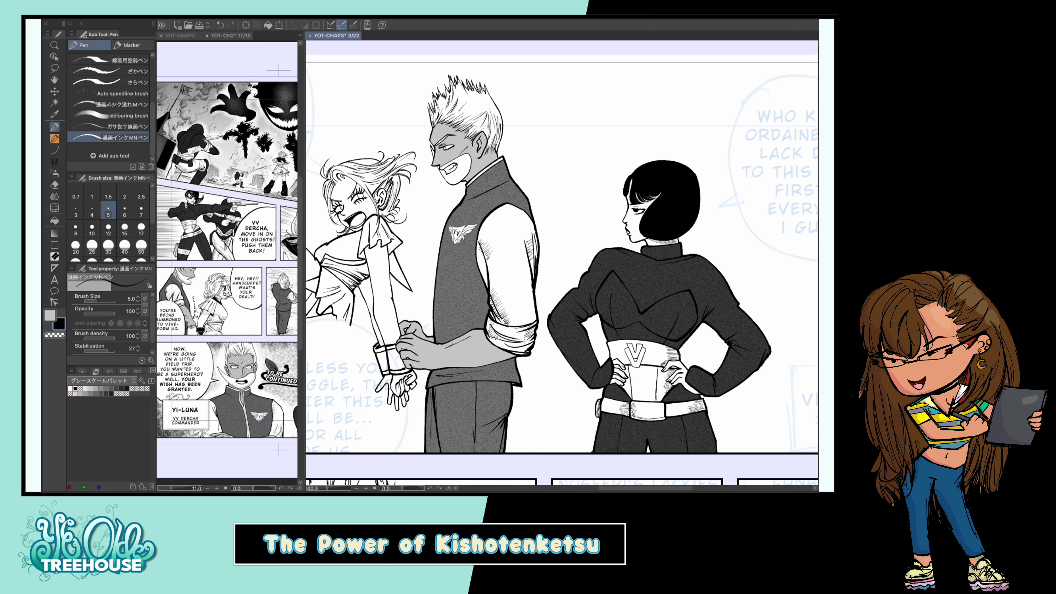
key(bracketleft)
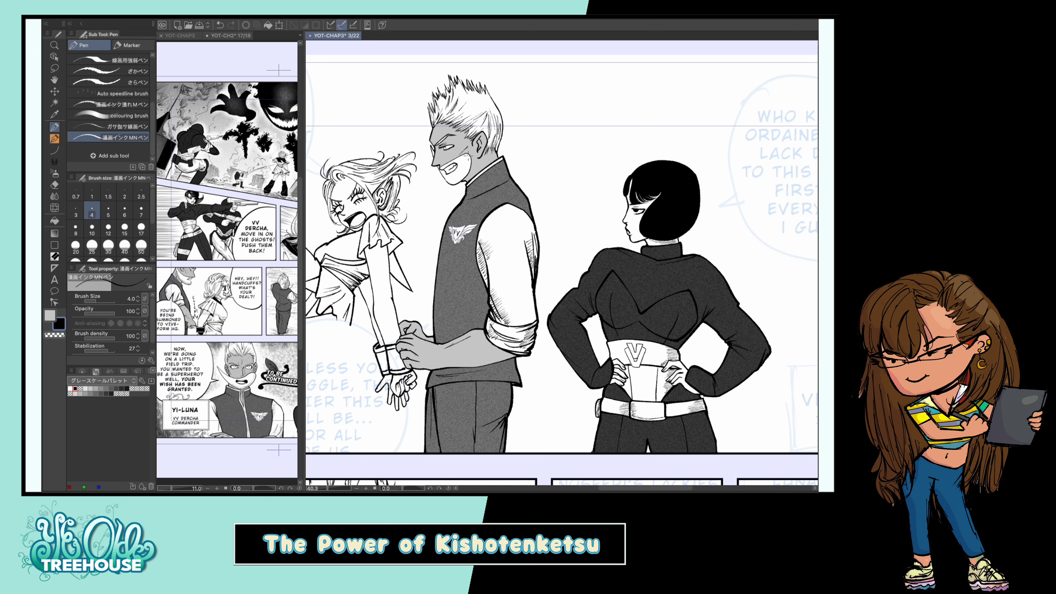
mouse_move(464, 169)
mouse_down()
mouse_move(474, 86)
mouse_move(486, 74)
mouse_up()
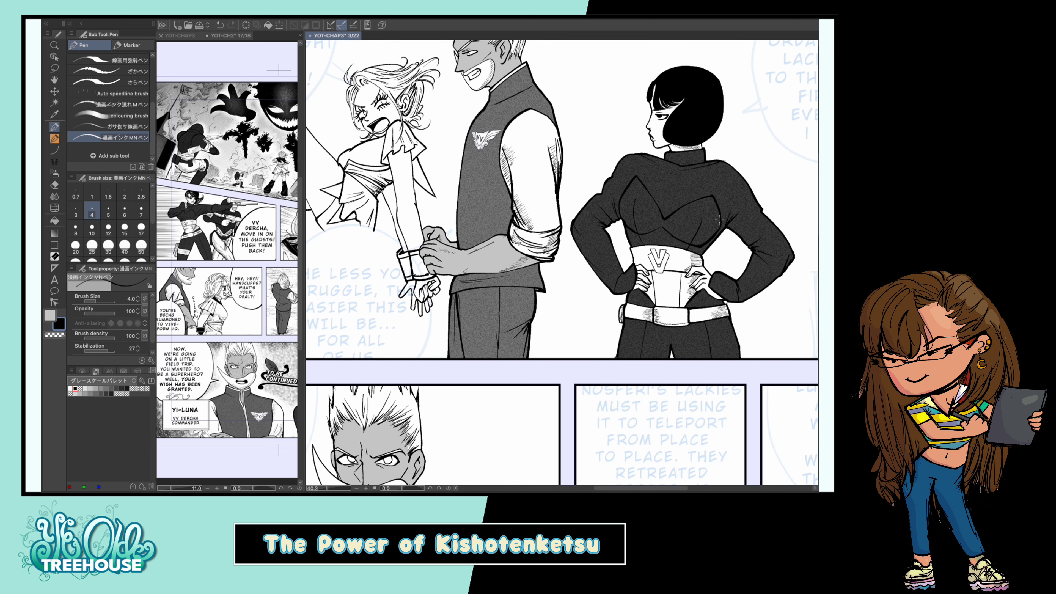
scroll(490, 252, up, 1)
scroll(490, 251, down, 3)
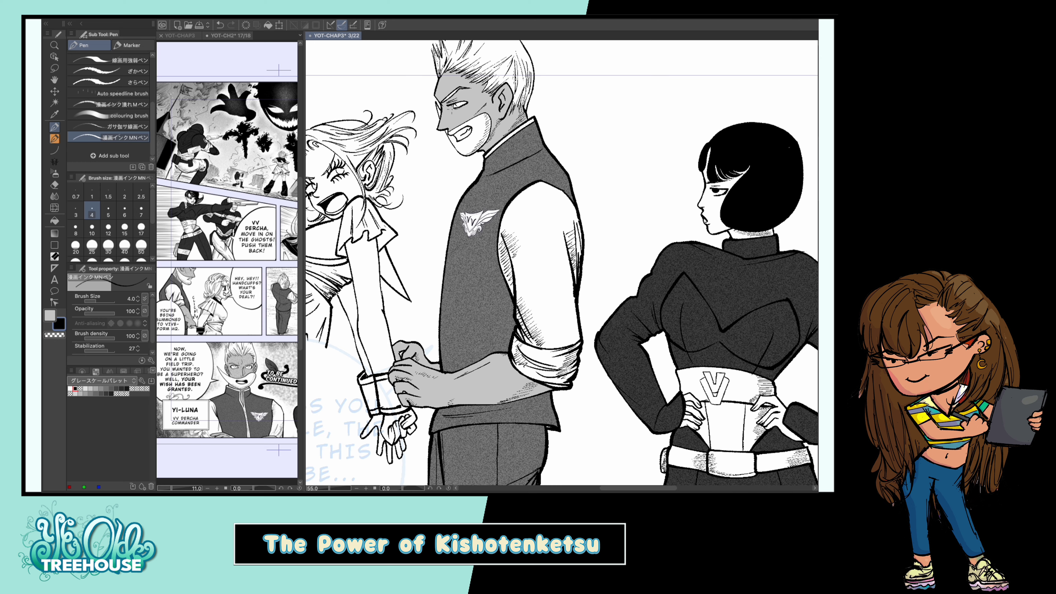
key(ctrl+s)
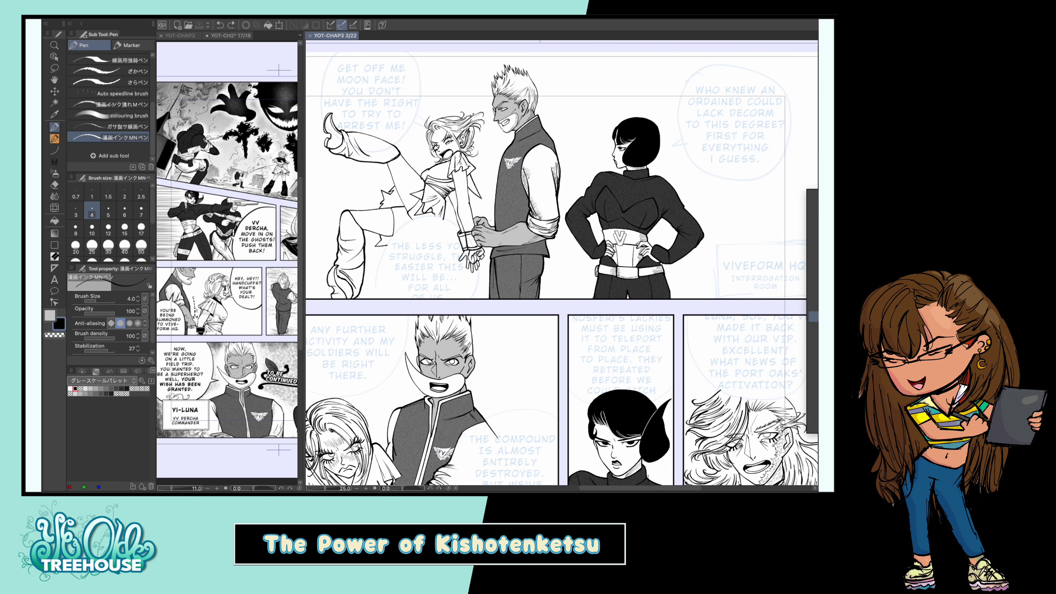
Add shading to the man's clothing in the top panel with the KOCEIIPEN pencil at size 10
click(813, 229)
drag(778, 178, 504, 108)
scroll(599, 196, up, 1)
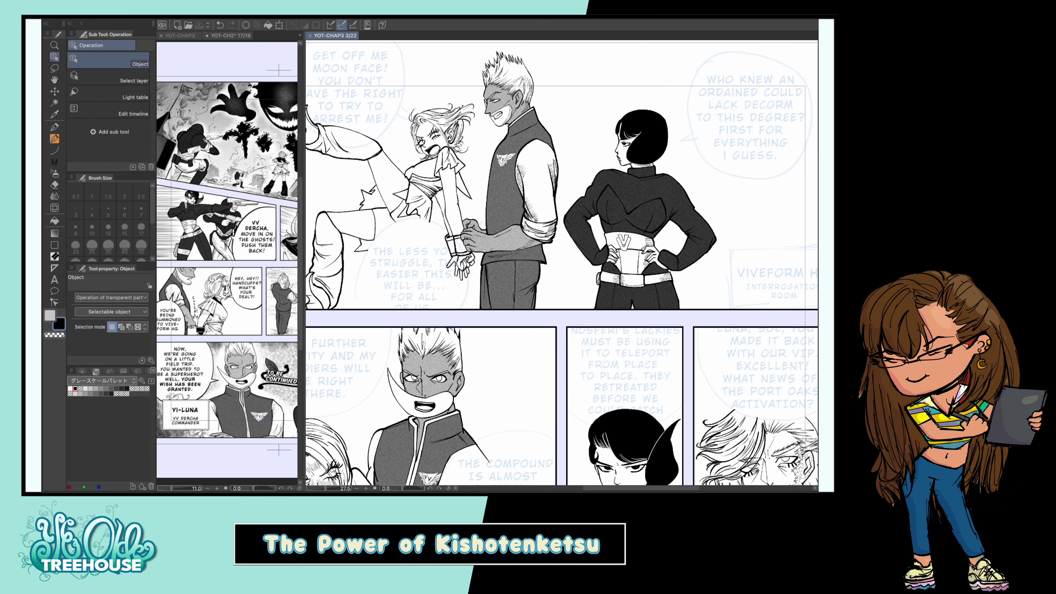
key(p)
drag(612, 320, 615, 293)
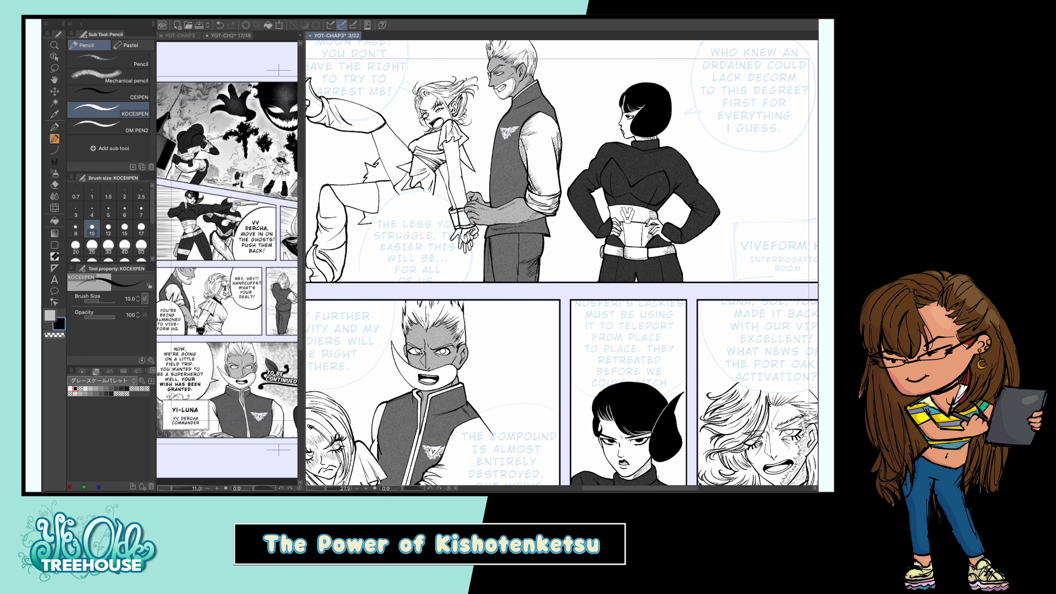
scroll(573, 171, up, 1)
Hatch shadows along the man's sleeve and vest in the first middle-row panel with the KOCEIIPEN pencil
drag(573, 171, 678, 42)
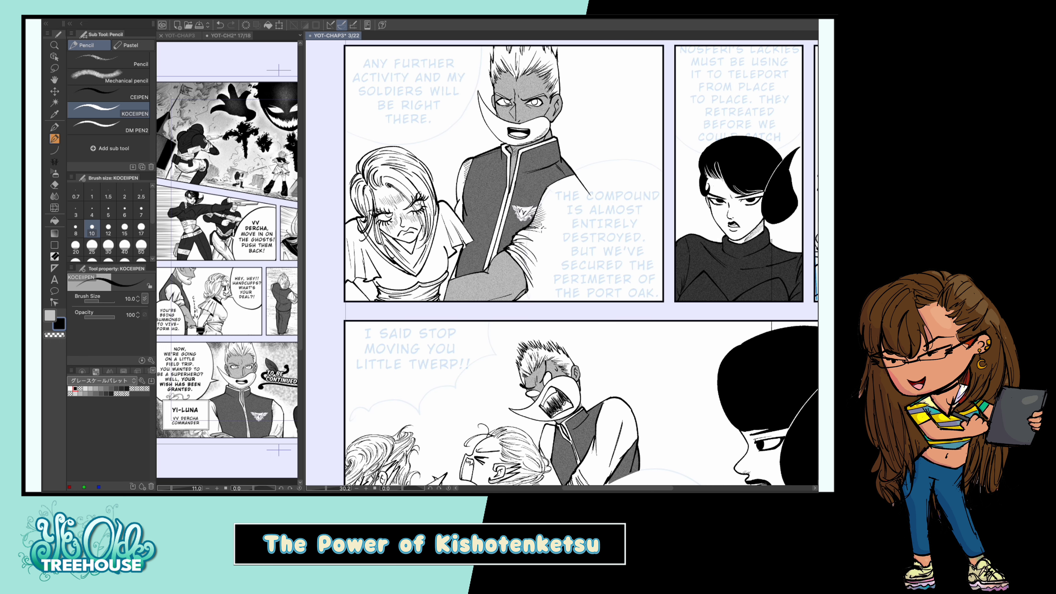
drag(561, 162, 536, 200)
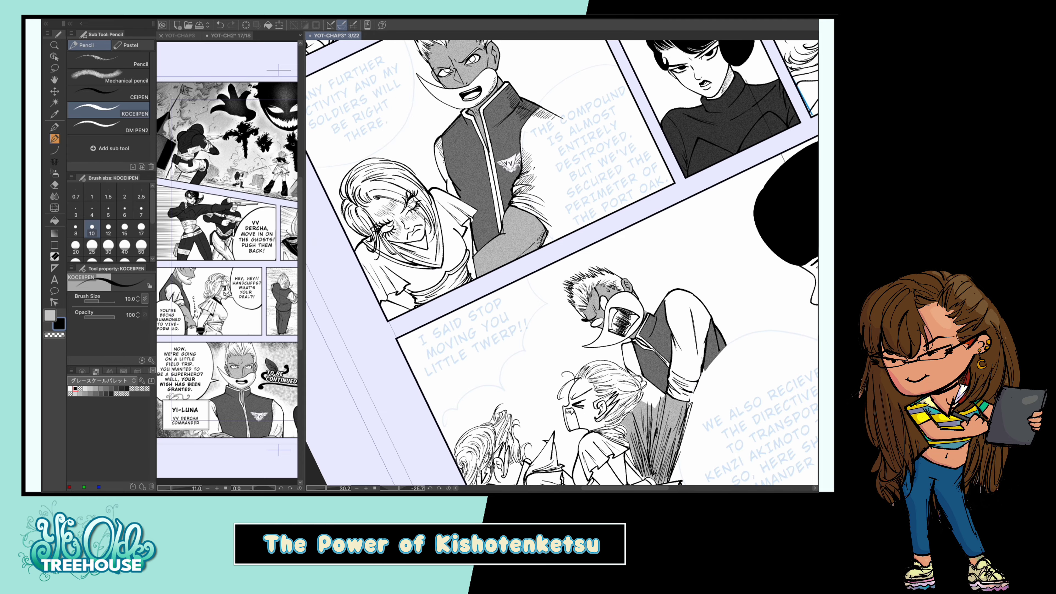
drag(494, 242, 480, 252)
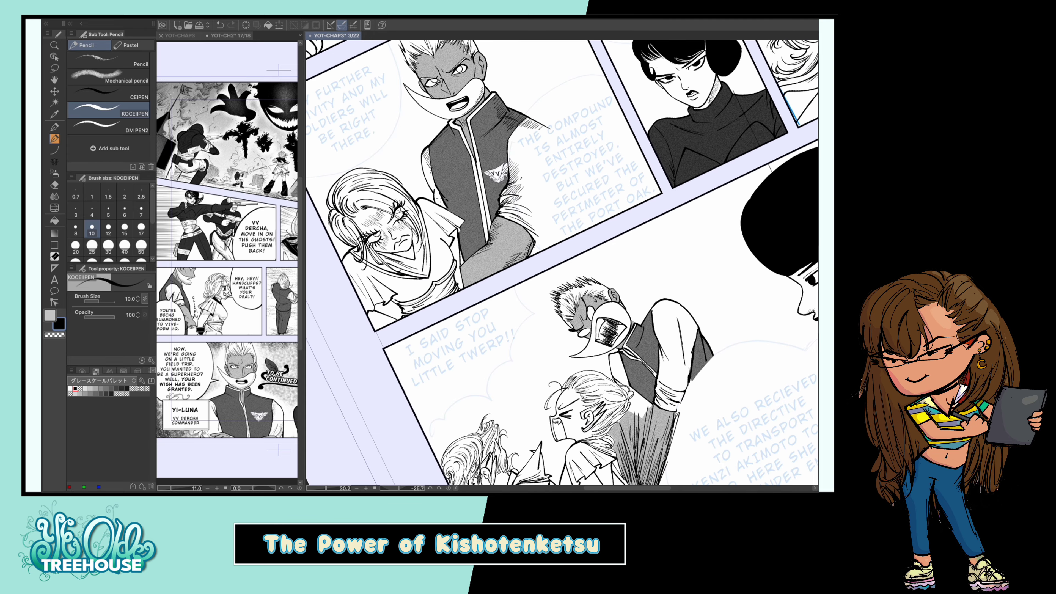
click(439, 490)
drag(540, 333, 566, 315)
scroll(553, 316, up, 1)
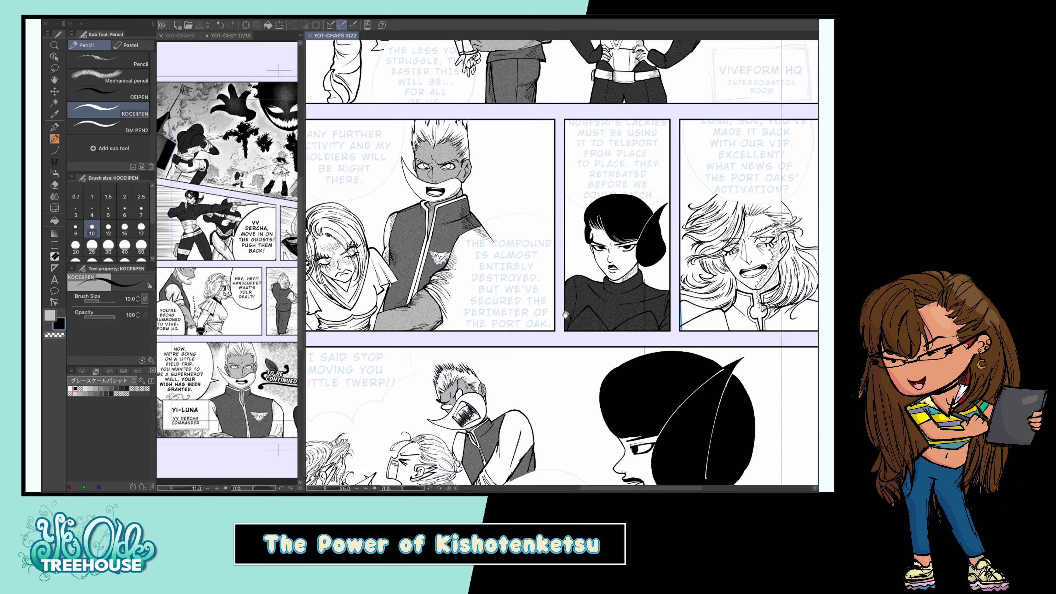
Hatch shadows on the shouting man's sleeve and vest in the bottom panel with the KOCEIIPEN pencil at size 10
scroll(565, 314, up, 3)
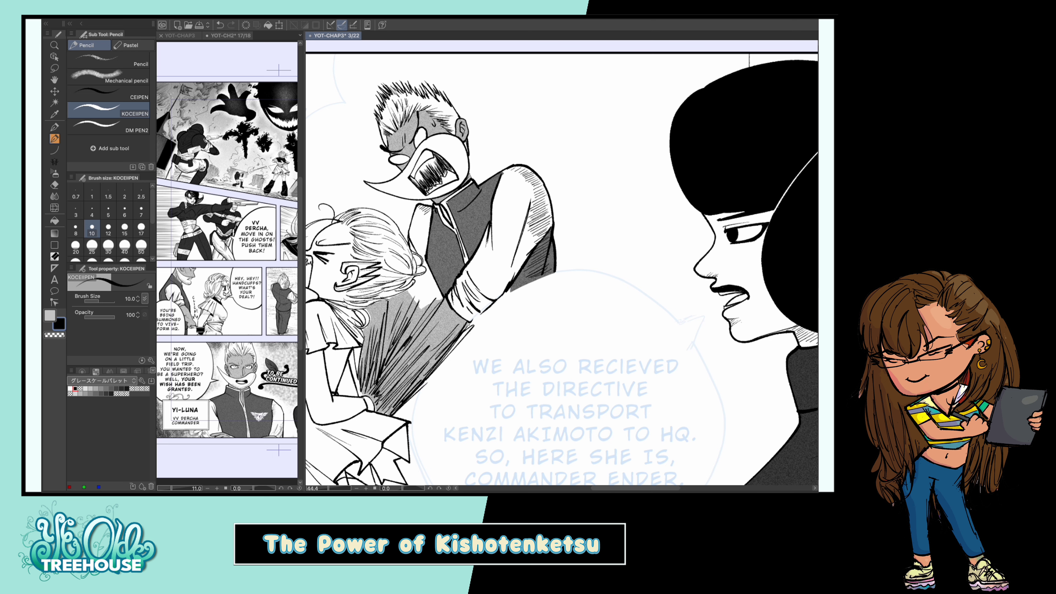
scroll(561, 267, down, 2)
drag(561, 266, 540, 316)
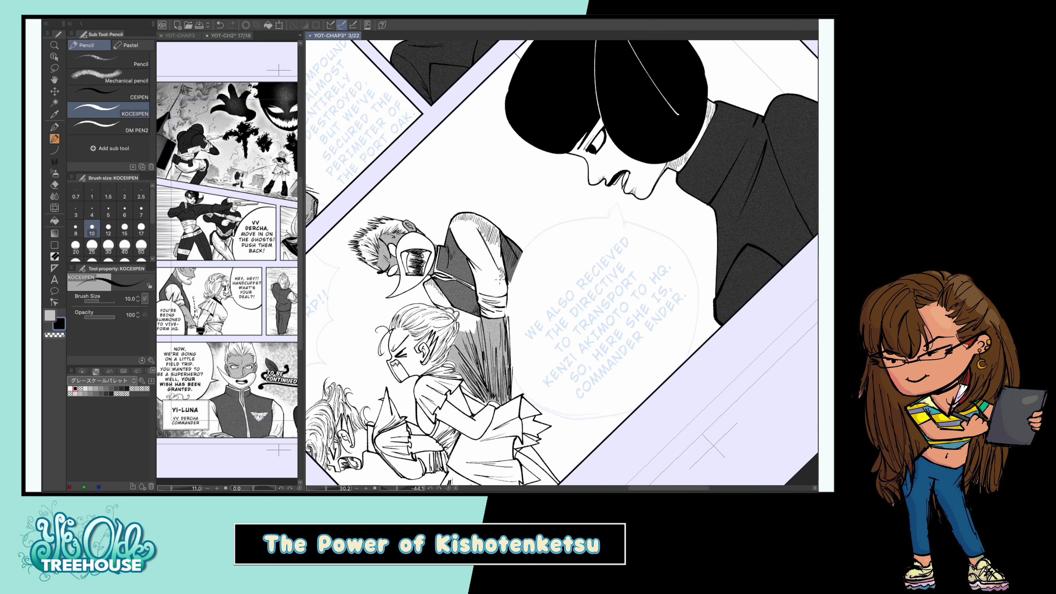
click(448, 489)
scroll(636, 313, down, 3)
scroll(690, 282, up, 3)
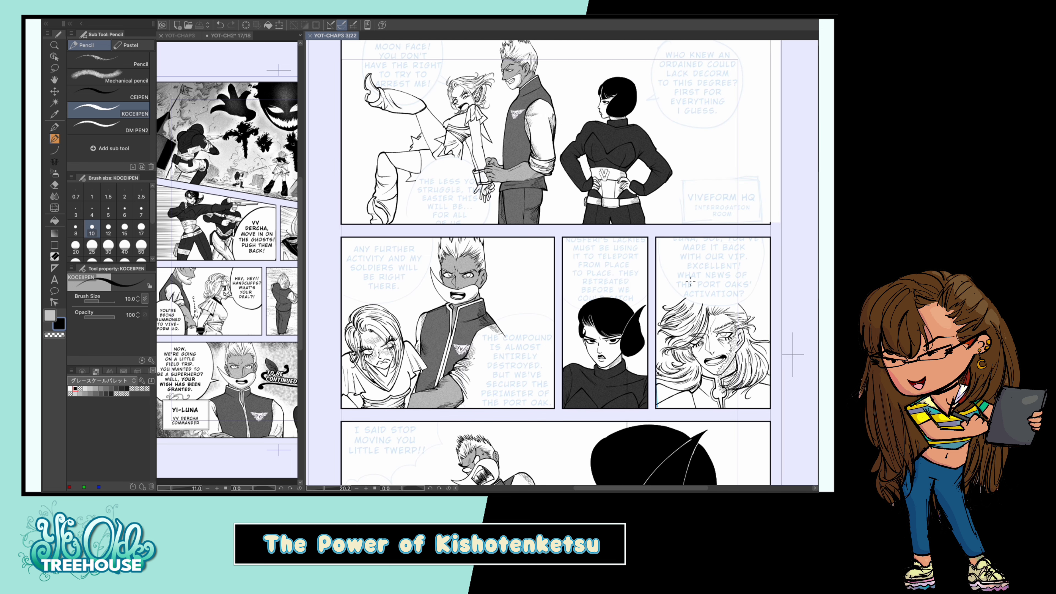
Fill the kicking girl's boots, spiky skirt tips and back ribbon with black in the top panel
click(54, 220)
scroll(399, 125, up, 2)
click(399, 337)
click(419, 162)
click(455, 230)
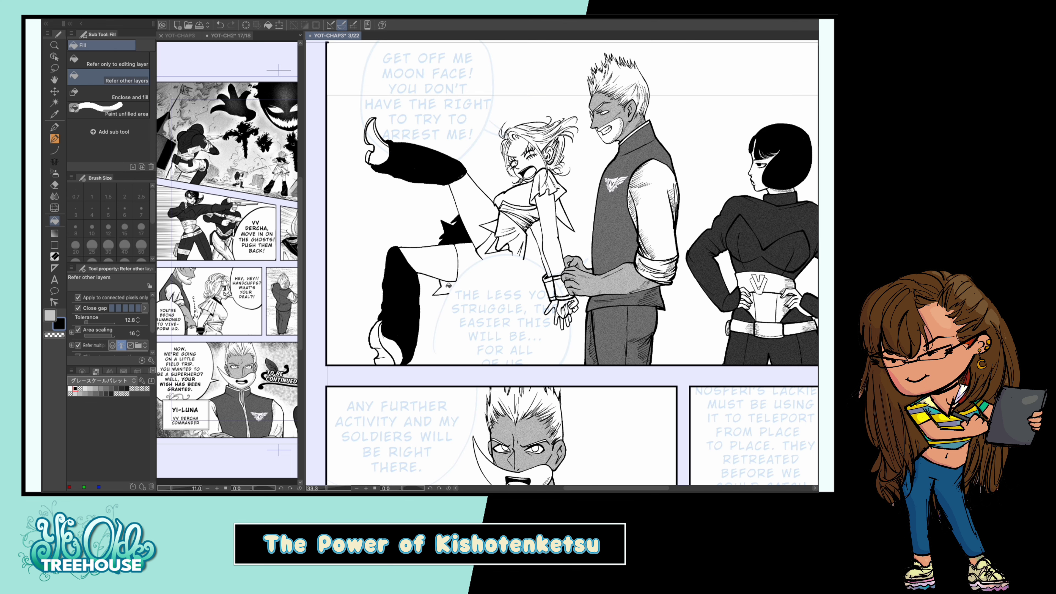
click(567, 214)
Touch up the black on the kicking girl's boots in the top panel with the はみ出さないペン pen at size 17
key(p)
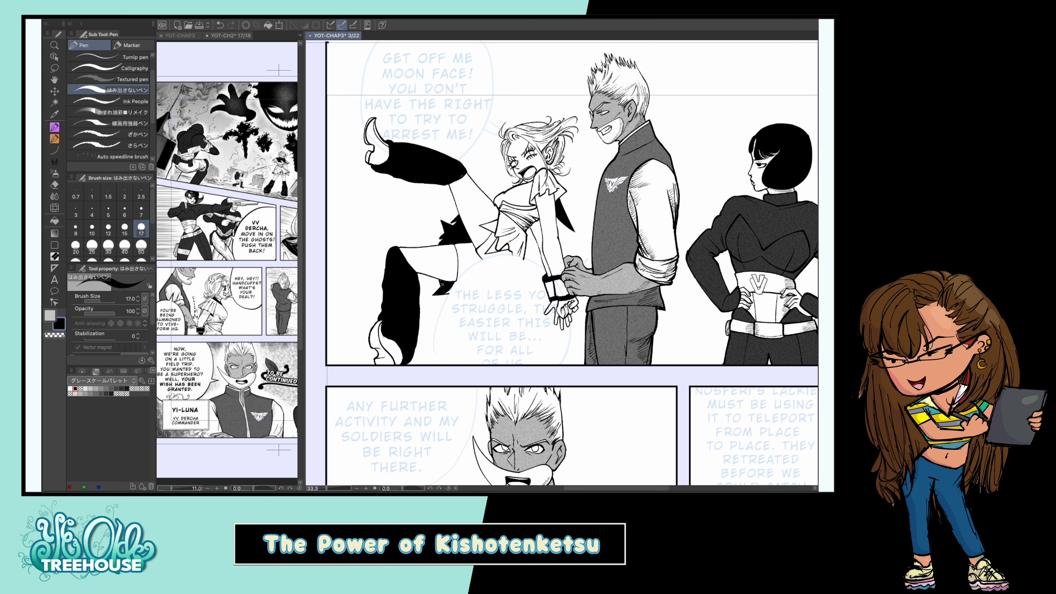
scroll(608, 345, down, 2)
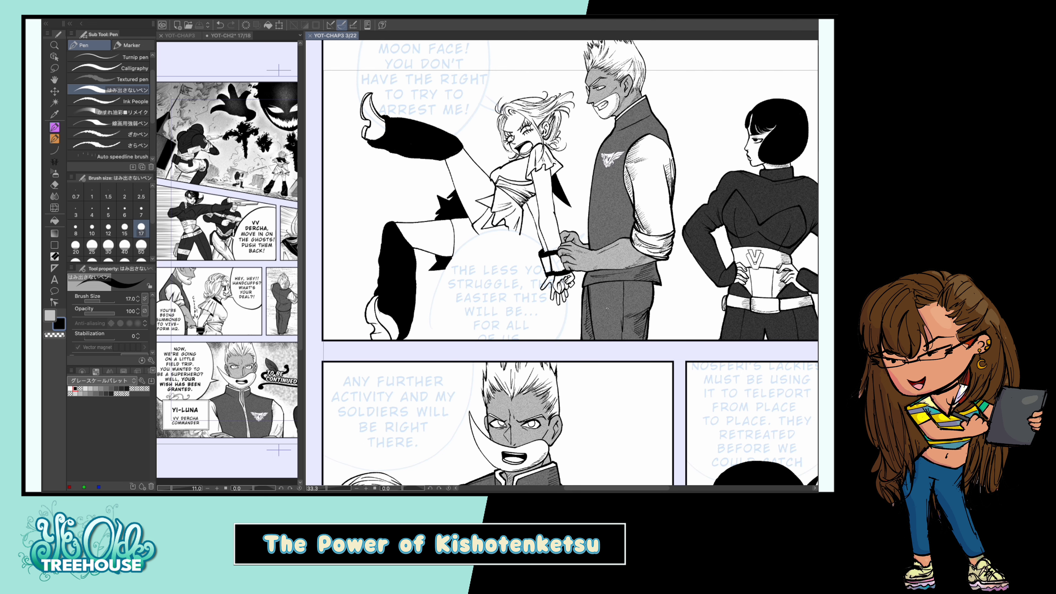
scroll(607, 308, down, 2)
key(g)
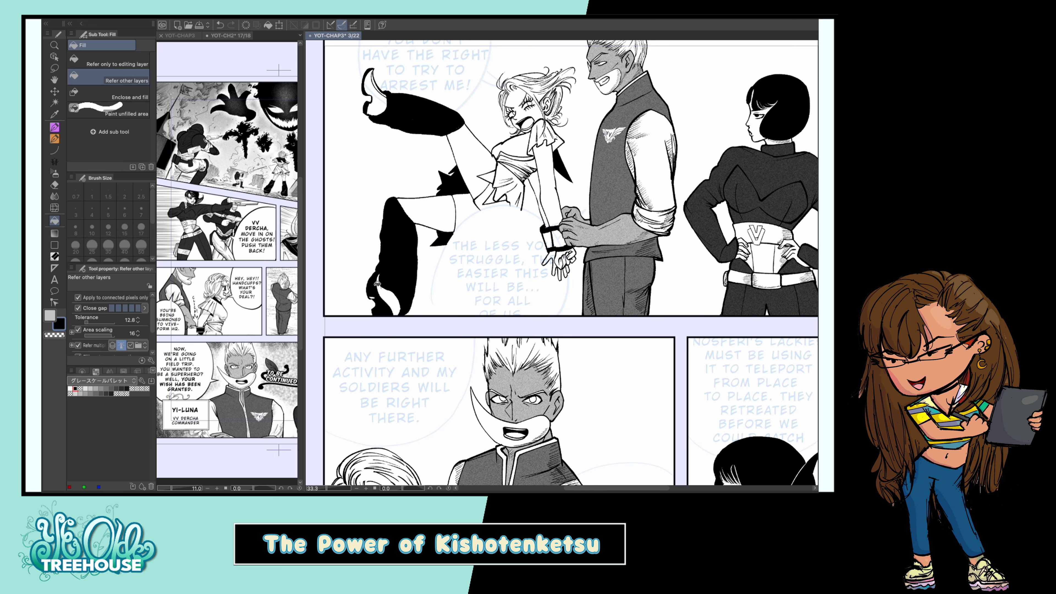
scroll(607, 308, down, 1)
key(p)
scroll(562, 262, up, 2)
scroll(561, 262, down, 2)
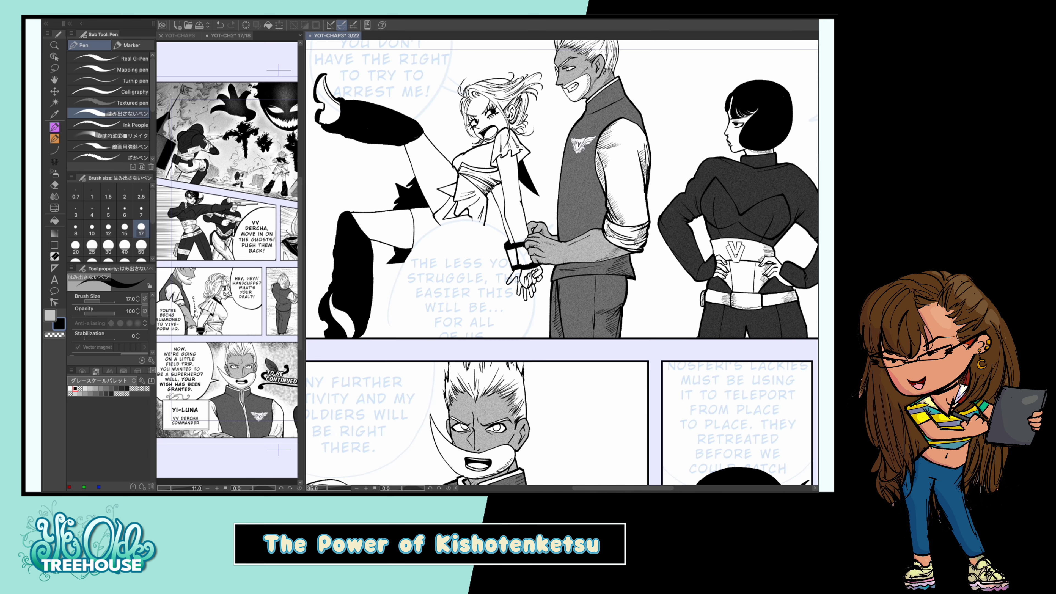
Fill the girl's neckline with black in the first middle-row panel and save the page
scroll(561, 262, down, 2)
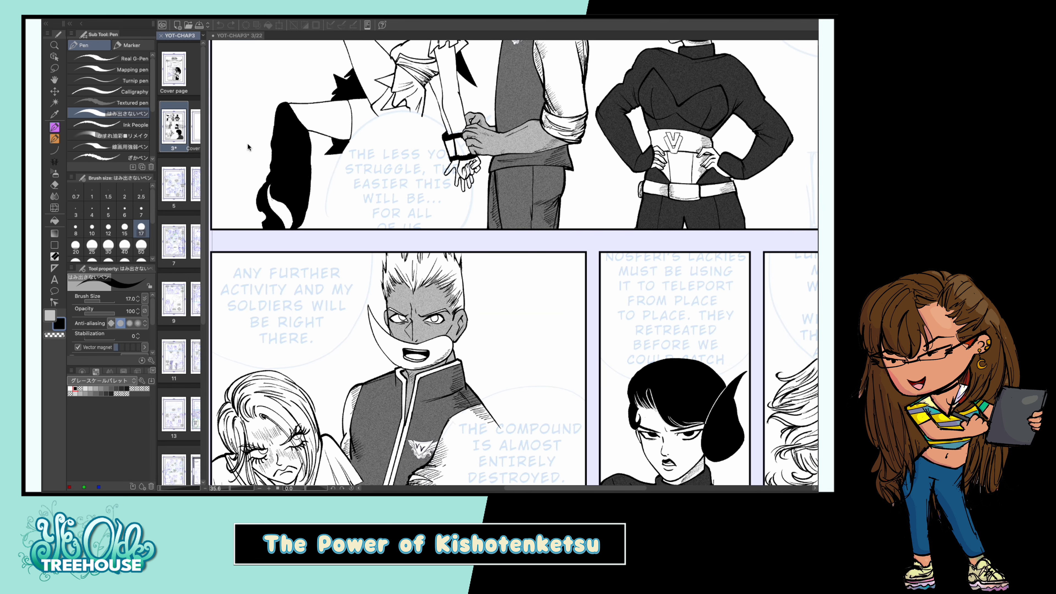
scroll(514, 262, down, 5)
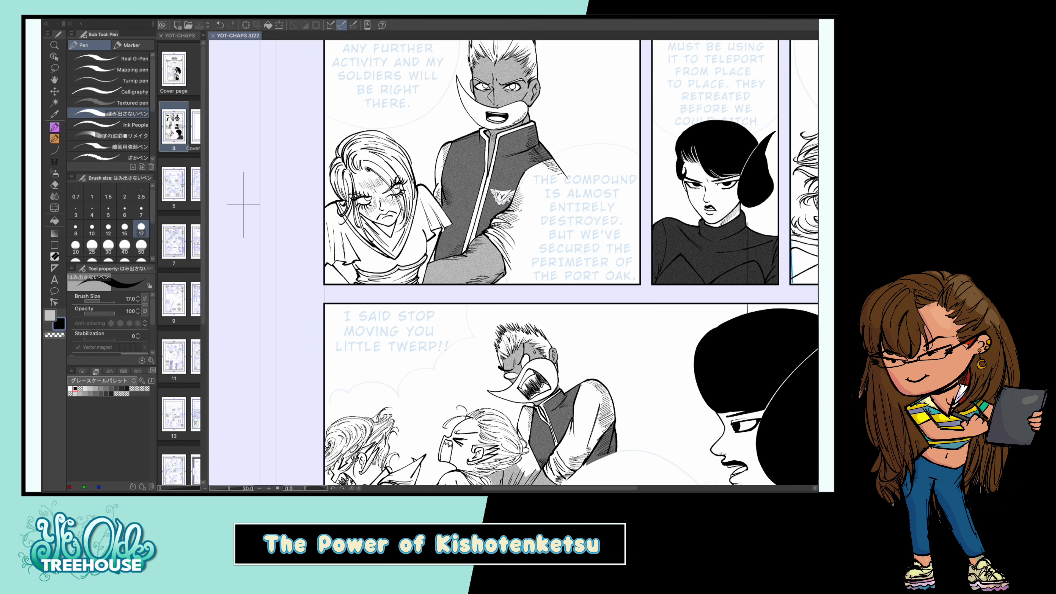
key(g)
mouse_move(387, 250)
mouse_down()
mouse_move(352, 229)
mouse_move(370, 256)
mouse_move(326, 207)
mouse_up()
key(ctrl+s)
scroll(617, 234, down, 2)
scroll(617, 235, up, 2)
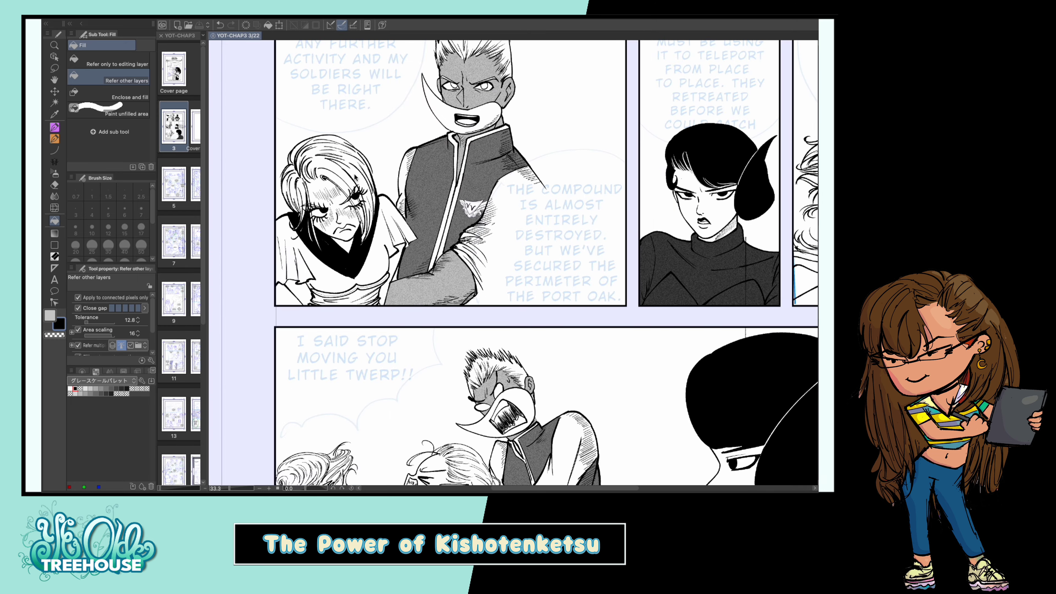
Fill the two girls' collars, dress details and boot with black in the bottom panel and save the page
scroll(617, 235, down, 4)
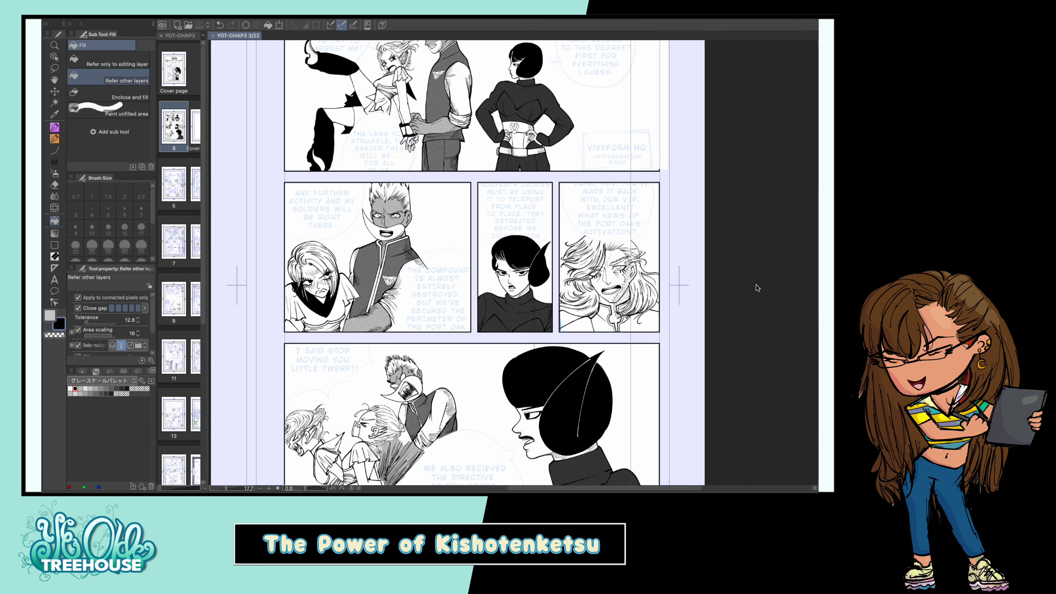
scroll(401, 241, up, 3)
click(401, 242)
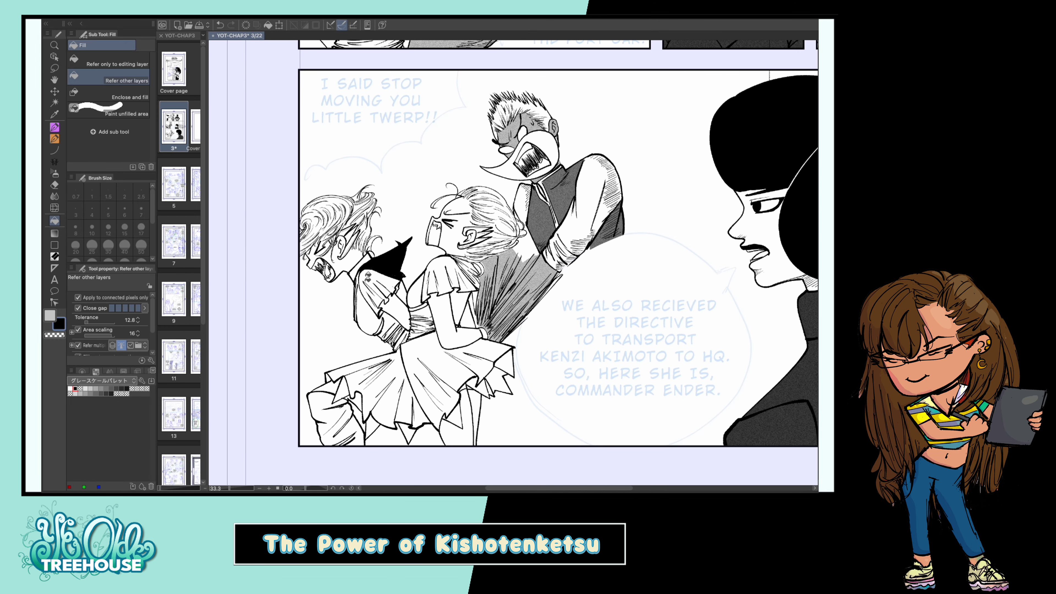
click(357, 291)
click(399, 287)
click(507, 327)
mouse_move(509, 379)
mouse_down()
mouse_move(512, 327)
mouse_move(513, 340)
mouse_up()
key(ctrl+s)
scroll(568, 267, down, 2)
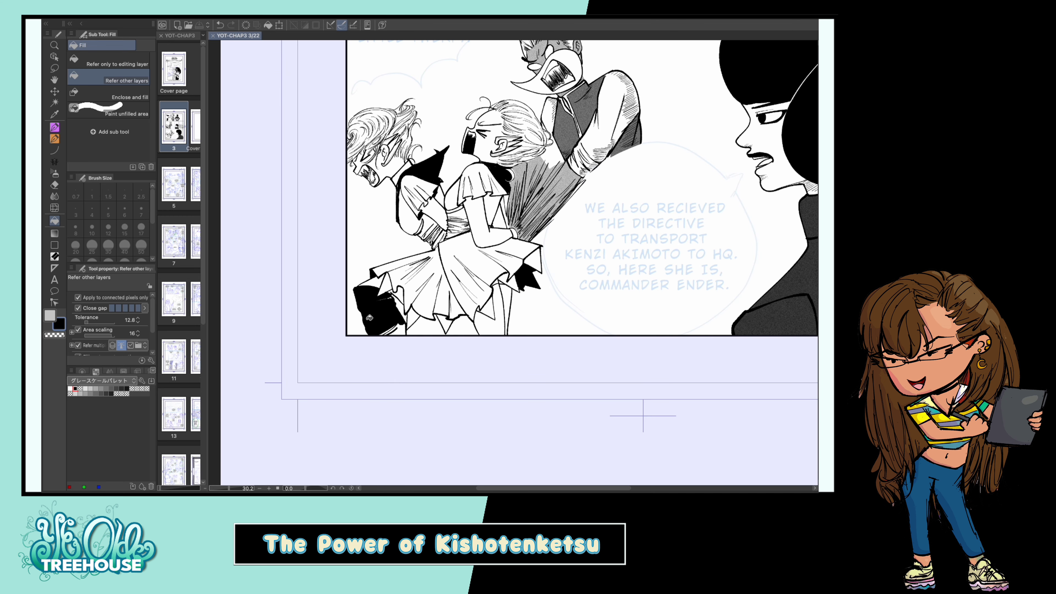
Touch up the girl's black clothing with white using the 漫画インクMNペン pen at size 7 and save the page
drag(567, 167, 568, 466)
scroll(568, 268, up, 2)
key(p)
click(142, 210)
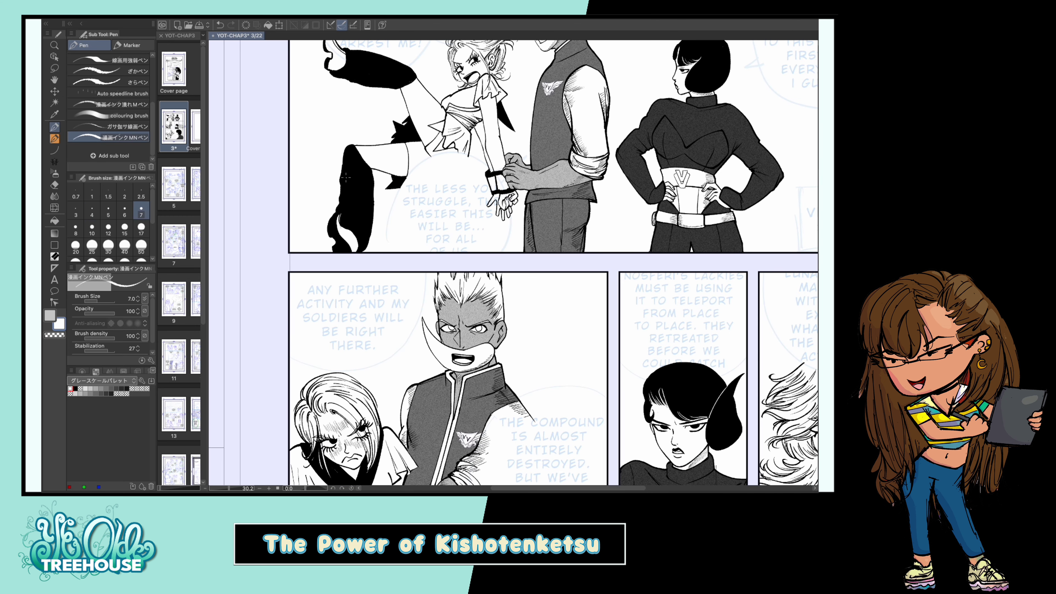
scroll(341, 194, up, 2)
scroll(353, 350, down, 5)
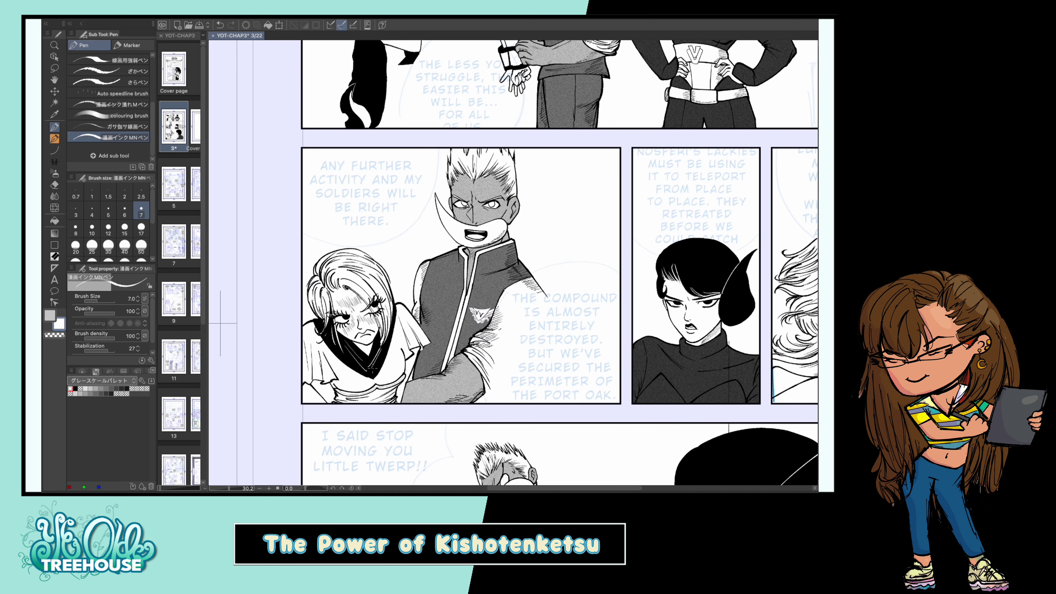
scroll(357, 311, up, 4)
scroll(356, 275, right, 2)
key(g)
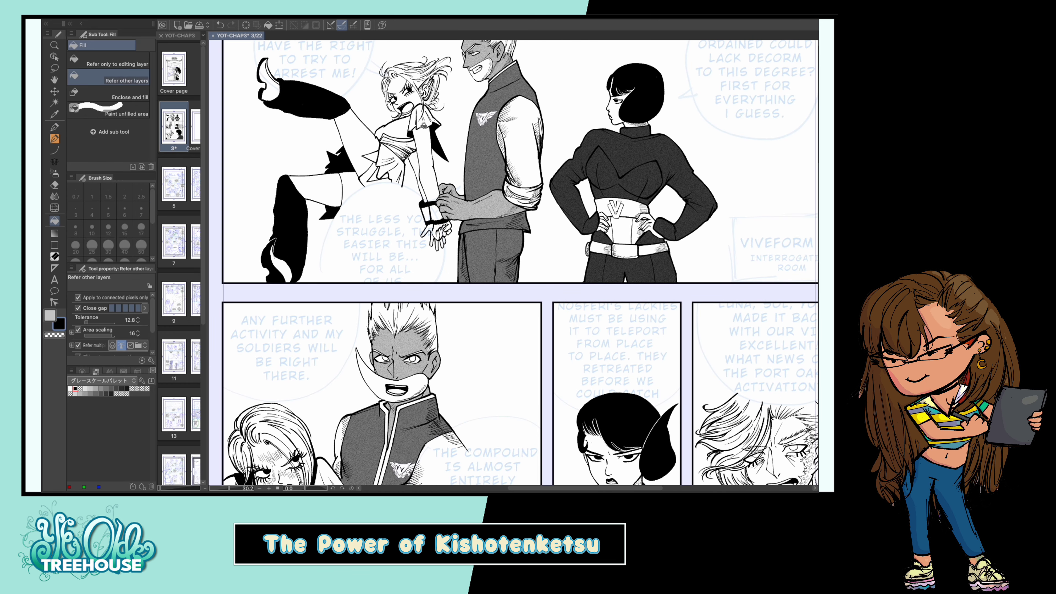
scroll(513, 262, down, 3)
scroll(513, 262, down, 5)
key(p)
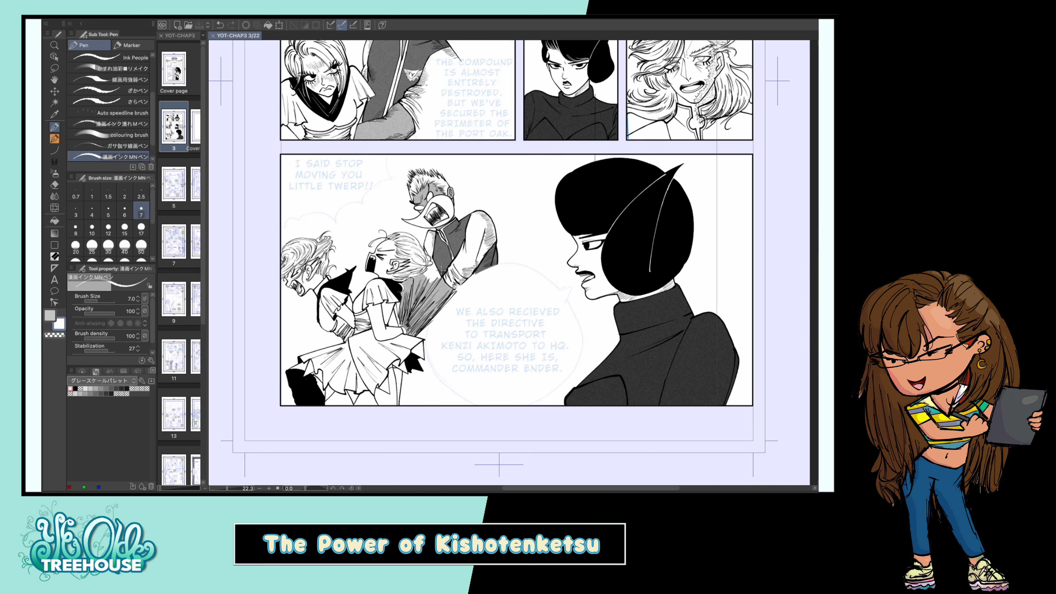
Hatch black shading onto the kicking girl's skin and clothes in the top panel with the 漫画インクMNペン pen at size 3
scroll(513, 262, up, 5)
key(bracketleft)
key(bracketleft)
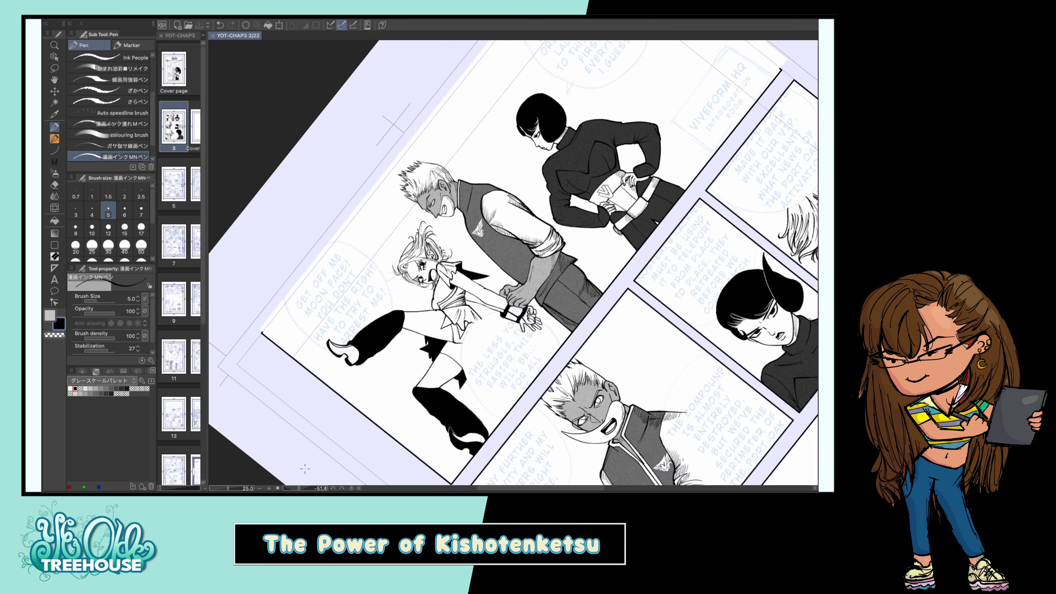
scroll(514, 262, up, 3)
key(bracketleft)
key(bracketleft)
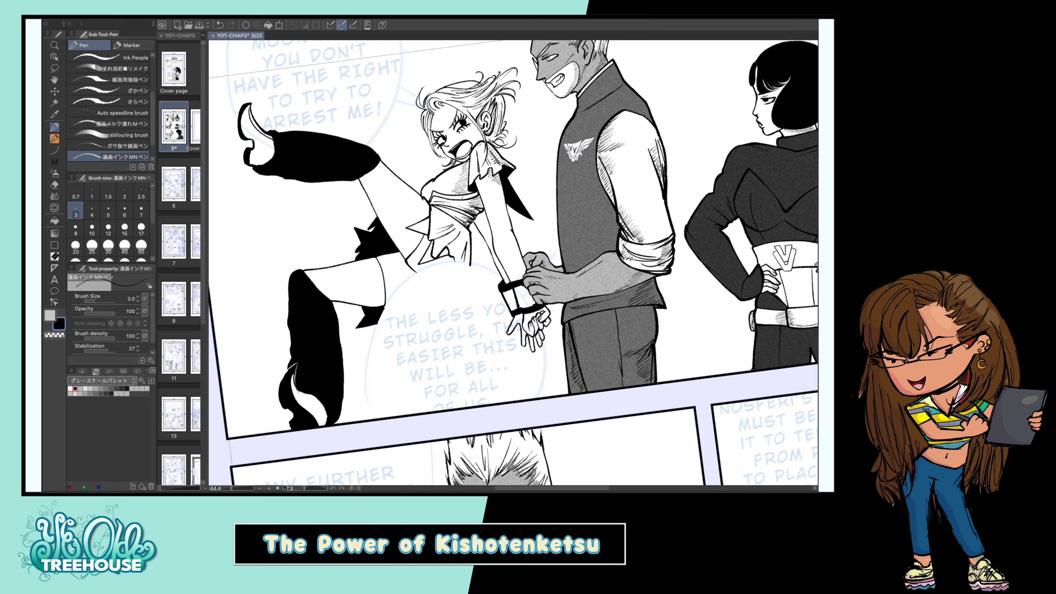
drag(305, 490, 304, 489)
click(352, 489)
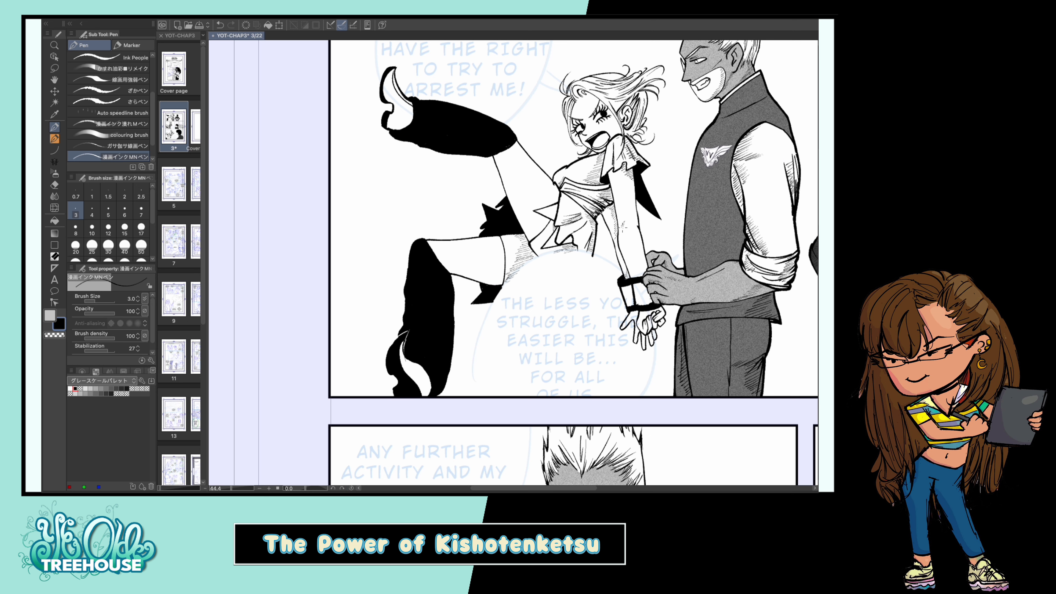
scroll(623, 225, down, 10)
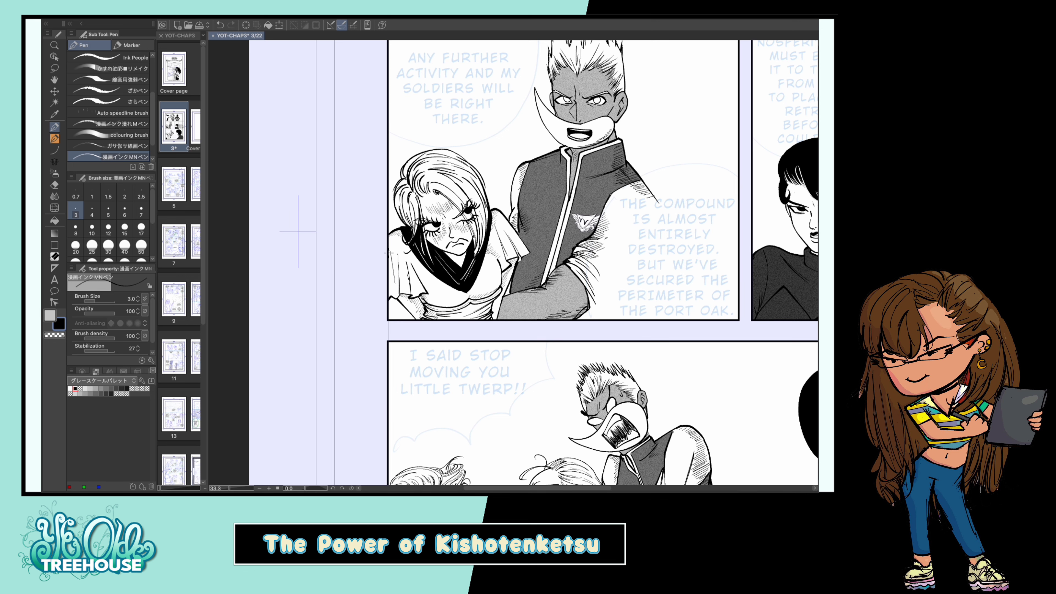
Hatch fine black shading onto the girls in the first middle-row and bottom panels and save the page
scroll(528, 262, down, 5)
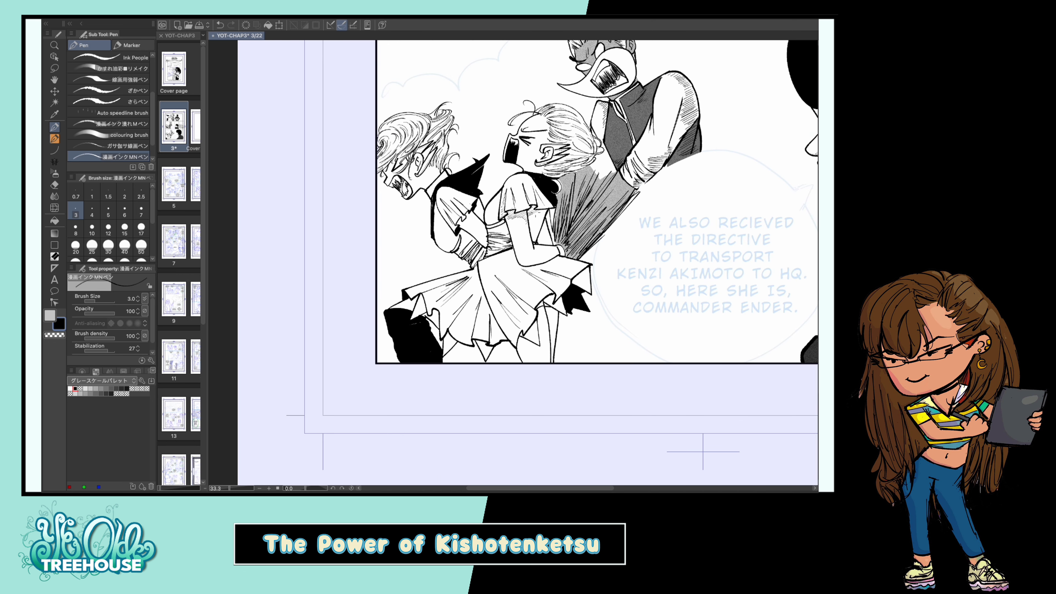
scroll(526, 264, down, 2)
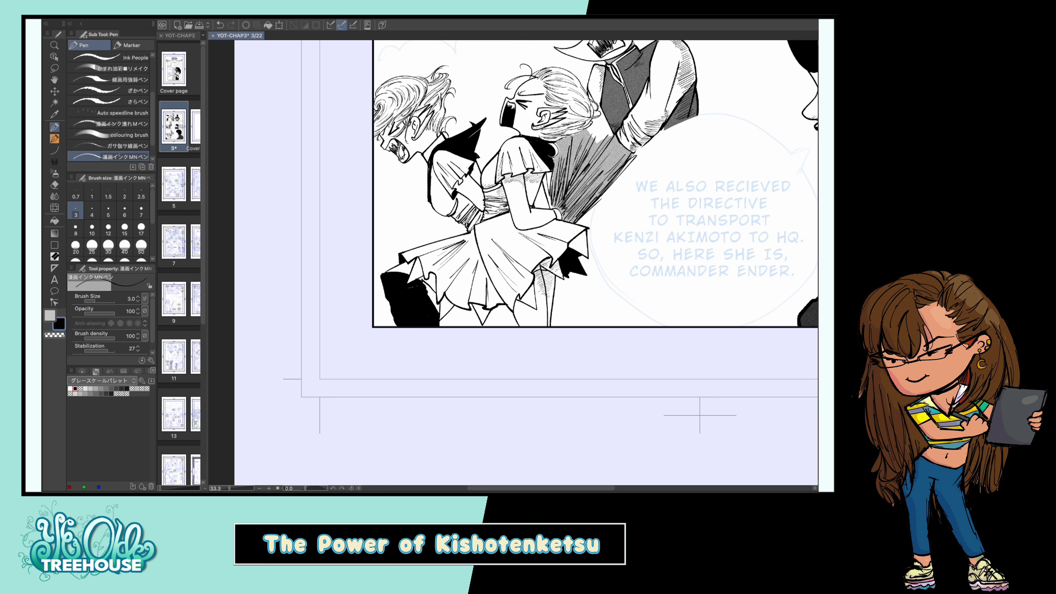
key(g)
scroll(527, 263, down, 2)
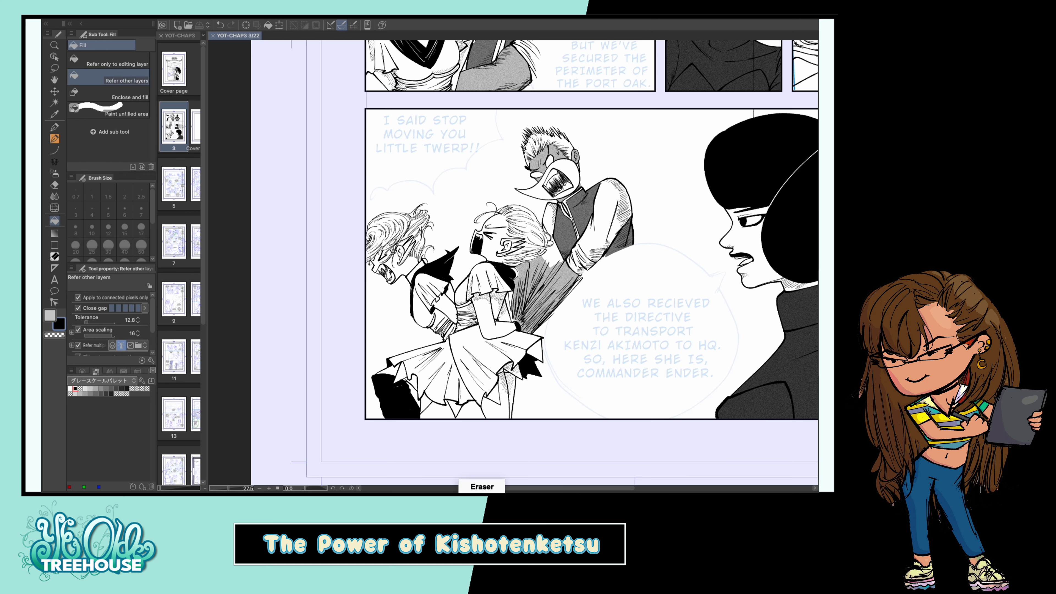
Add hatching to the shouting man's white sleeve in the bottom panel with KOCEIIPEN at size 10 and save the page
scroll(528, 262, down, 2)
key(p)
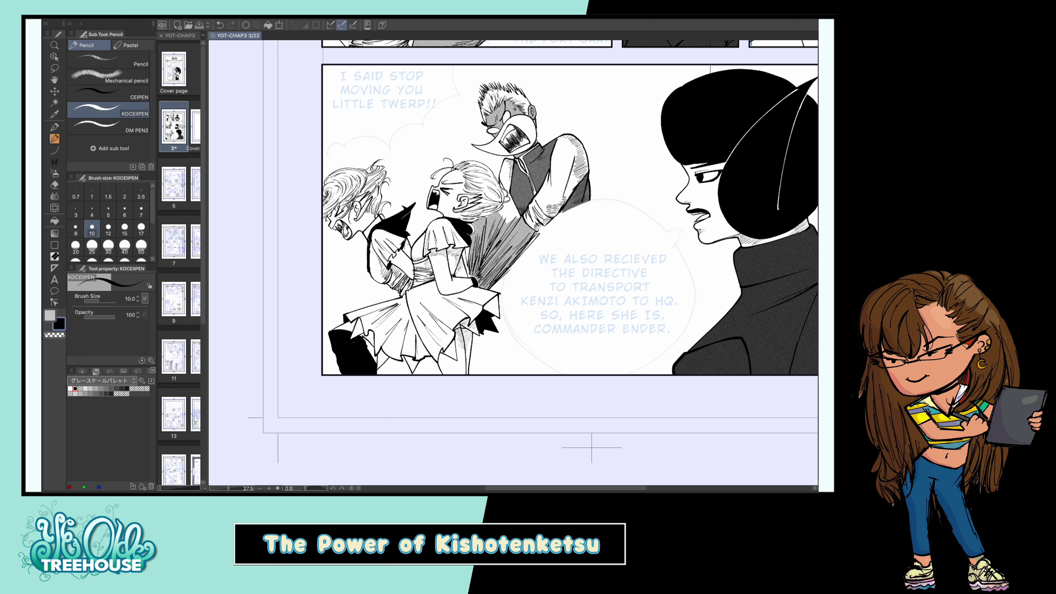
drag(582, 166, 415, 208)
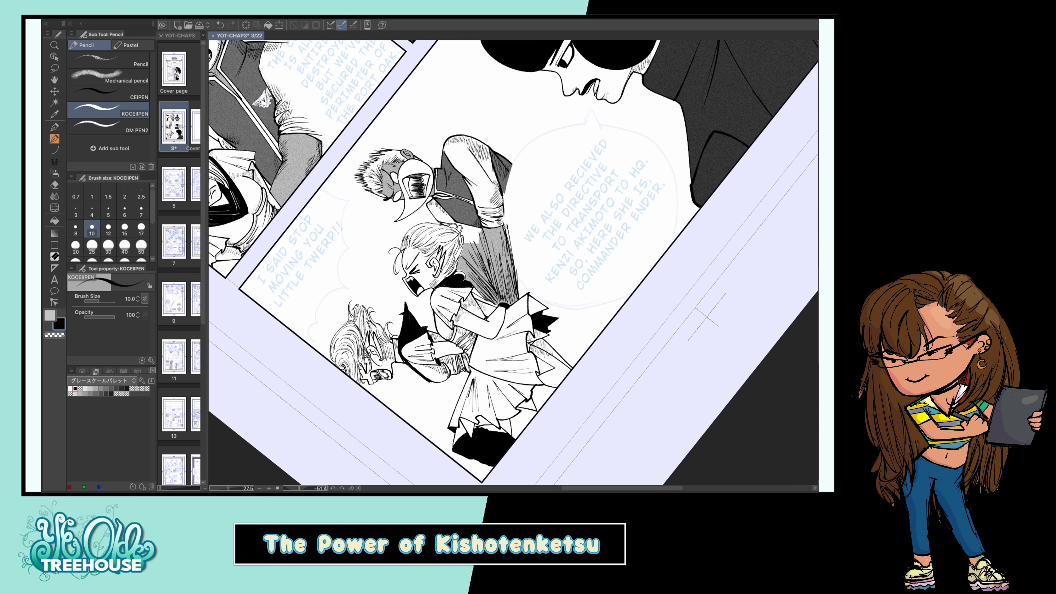
key(ctrl+@)
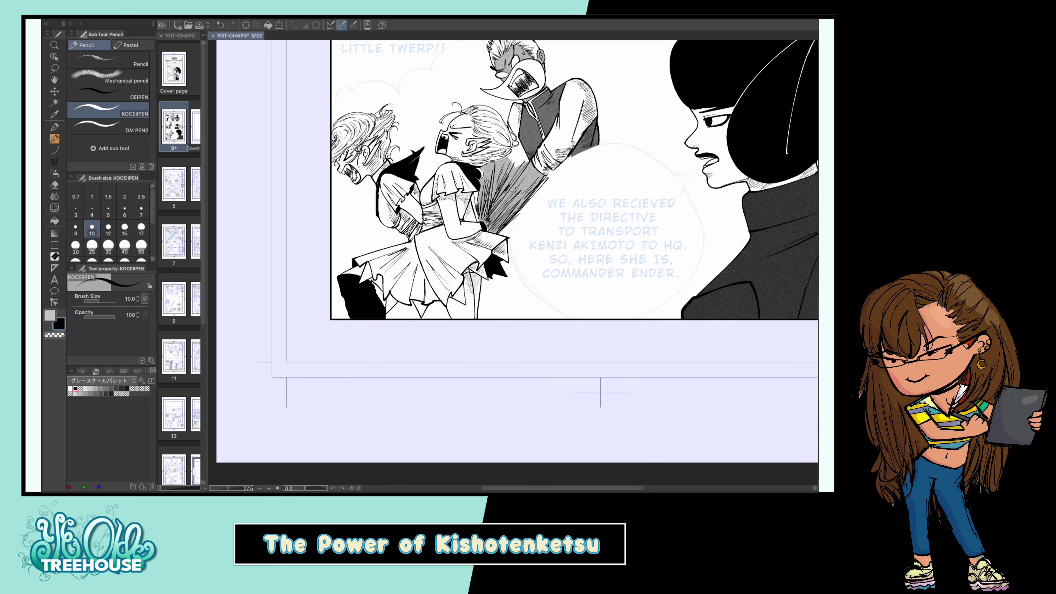
key(ctrl+s)
scroll(600, 391, down, 3)
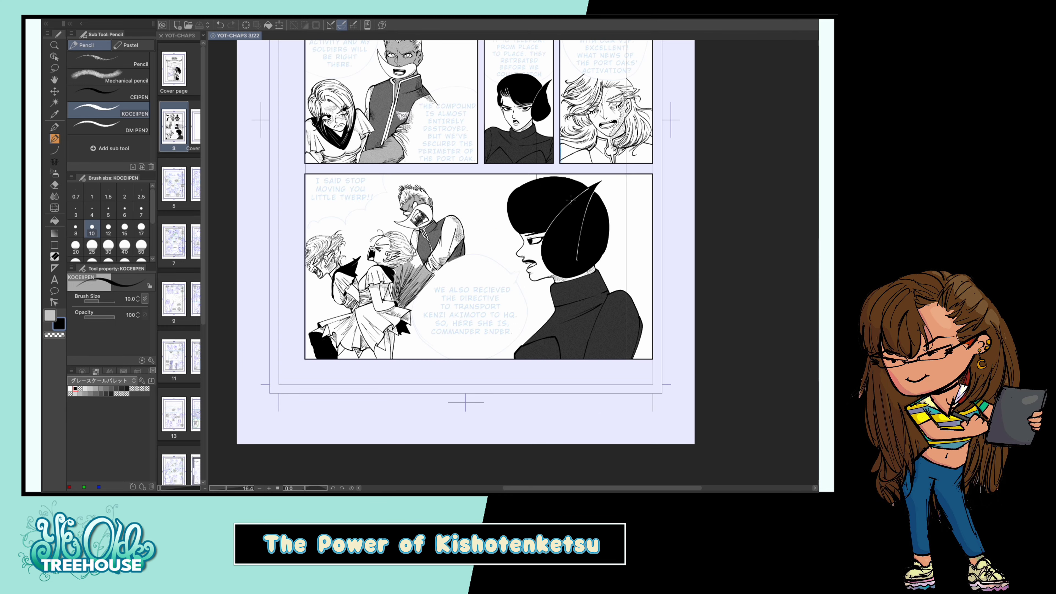
Fill the long-haired man's jacket in the last middle-row panel with dark grey matching the Page 1 Test.png reference and add the grain texture
scroll(607, 208, up, 3)
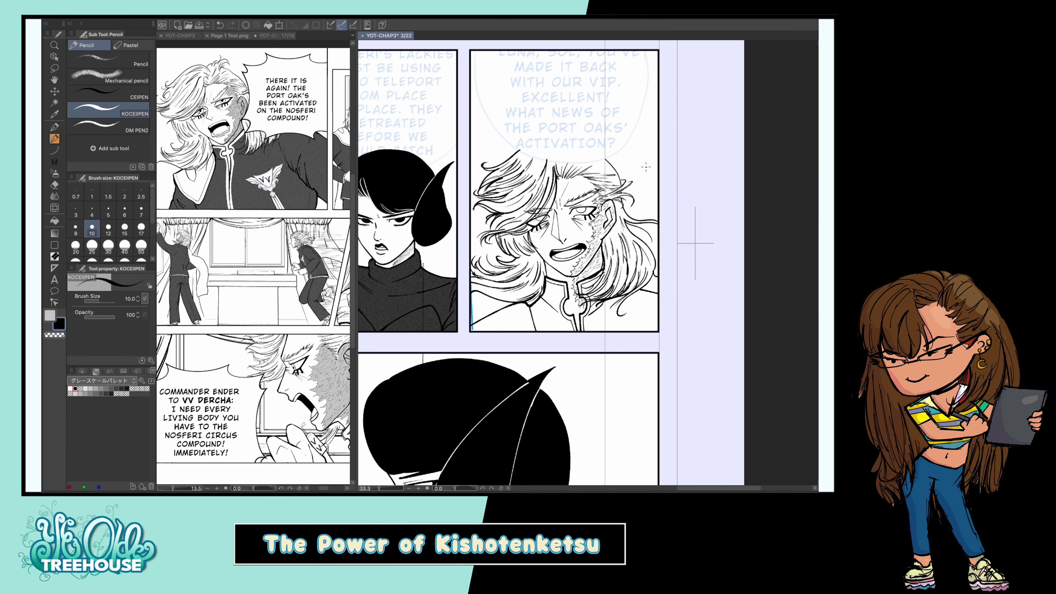
key(p)
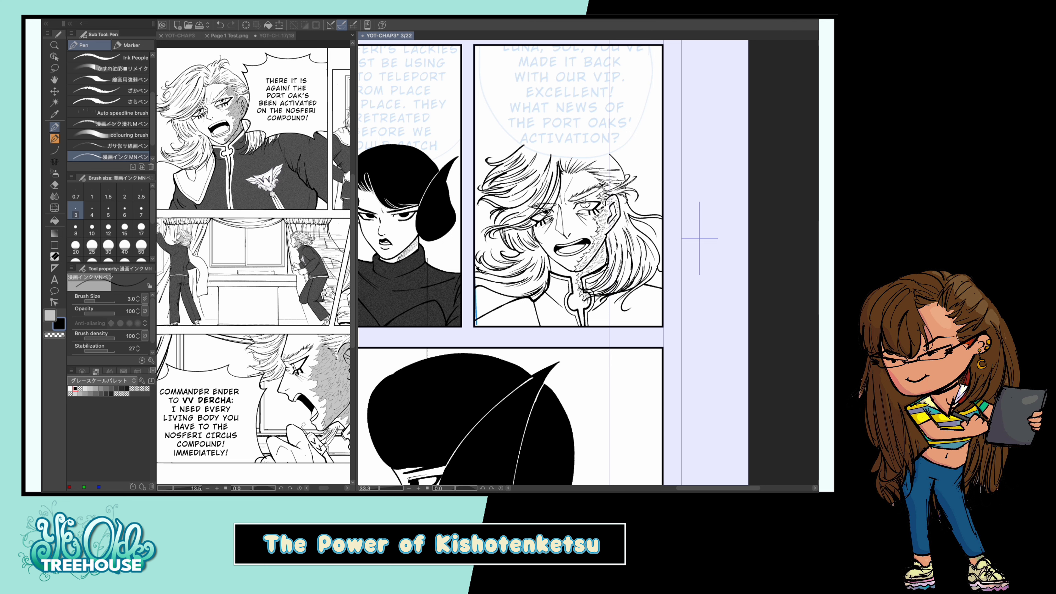
key(p)
key(g)
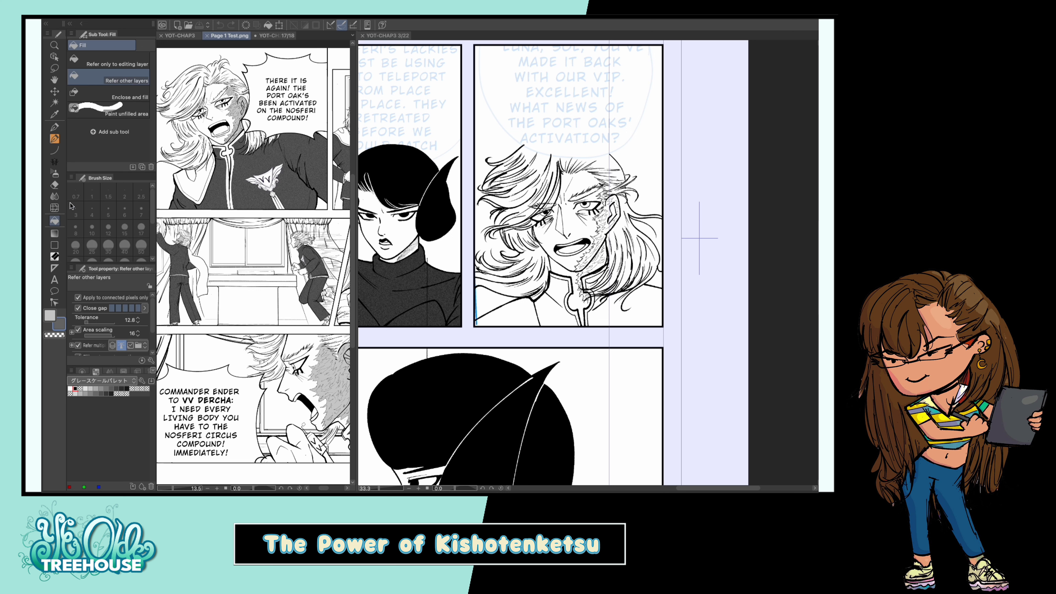
scroll(598, 157, up, 1)
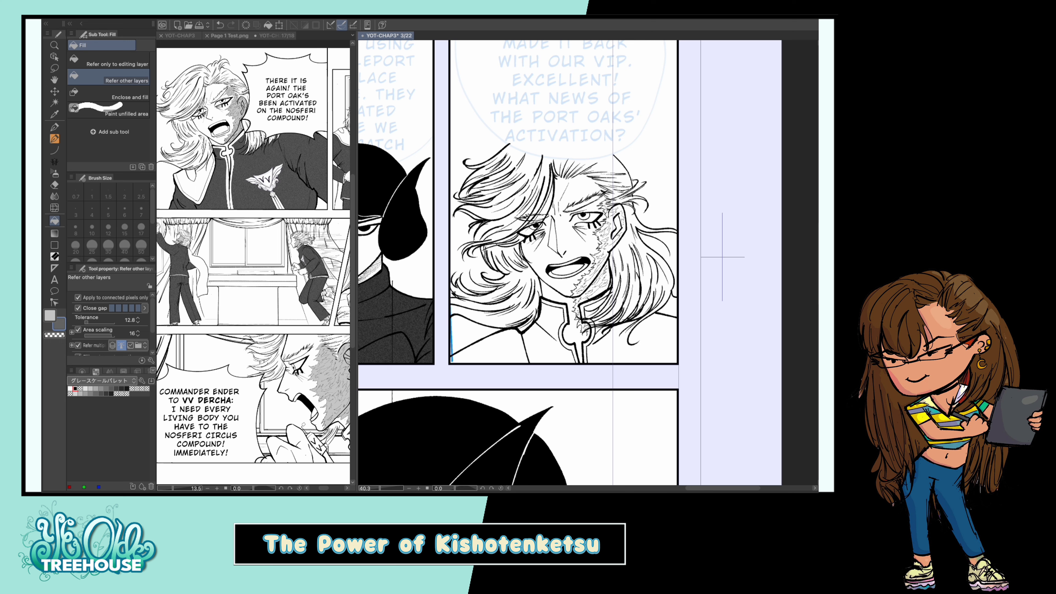
click(632, 340)
click(595, 307)
click(598, 330)
click(557, 321)
click(540, 341)
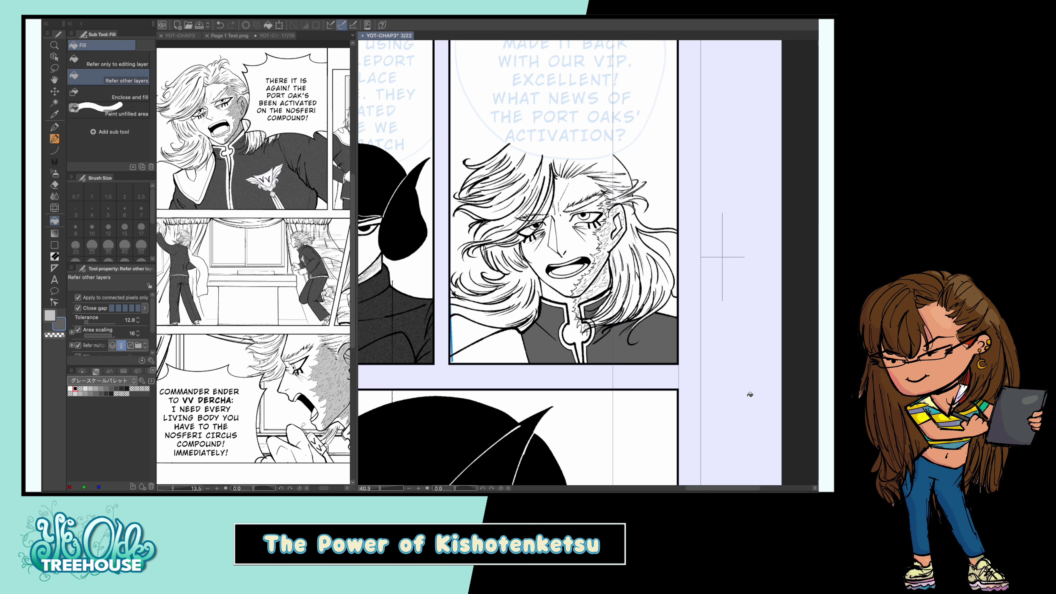
key(o)
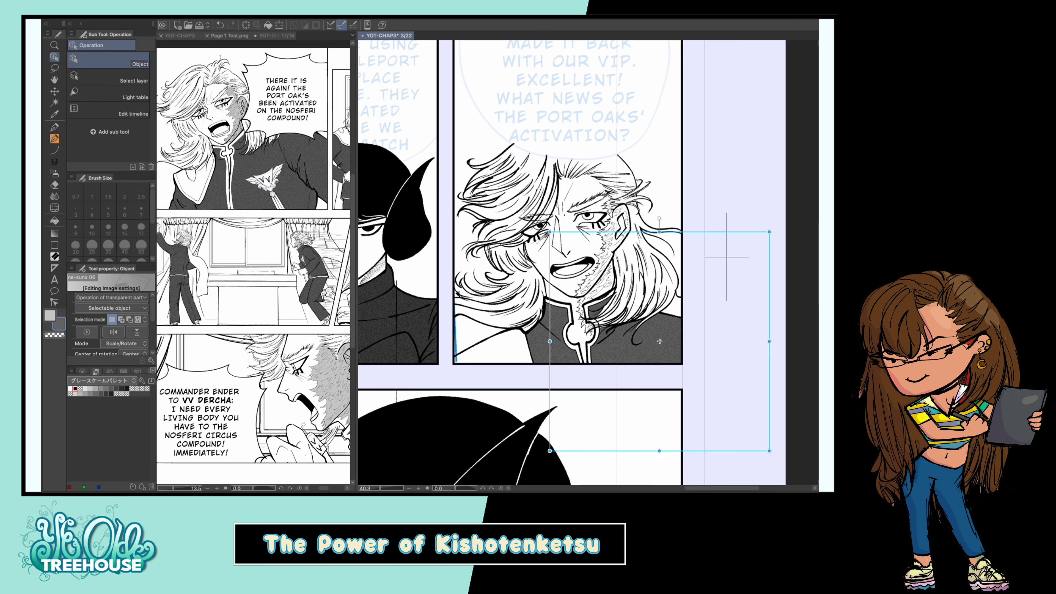
Fill the shadowed side of the long-haired man's face, ear and neck with grey tone and close the reference pages
key(g)
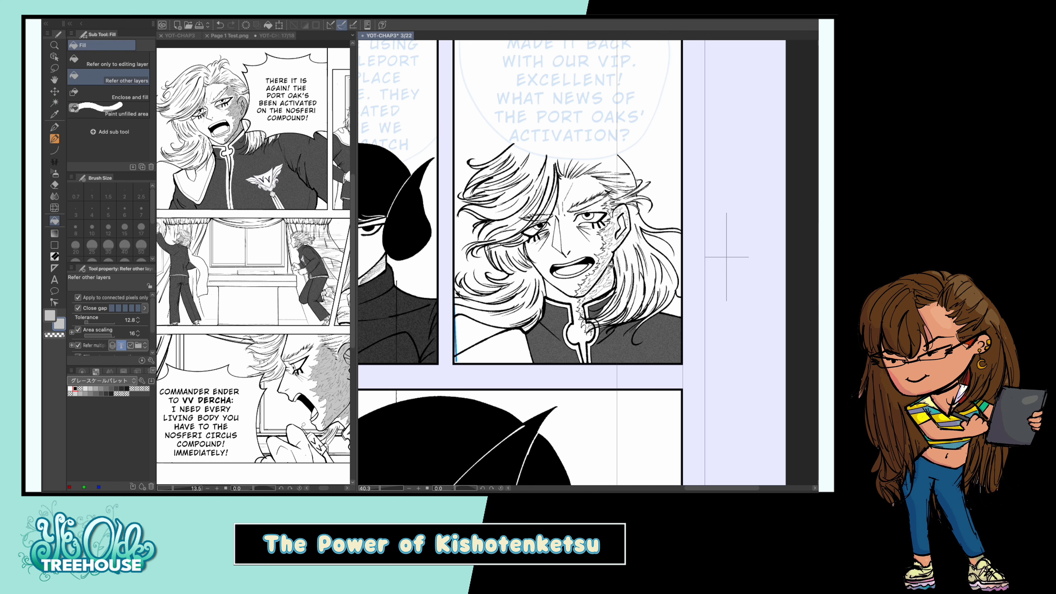
click(603, 258)
click(582, 288)
click(589, 325)
click(620, 228)
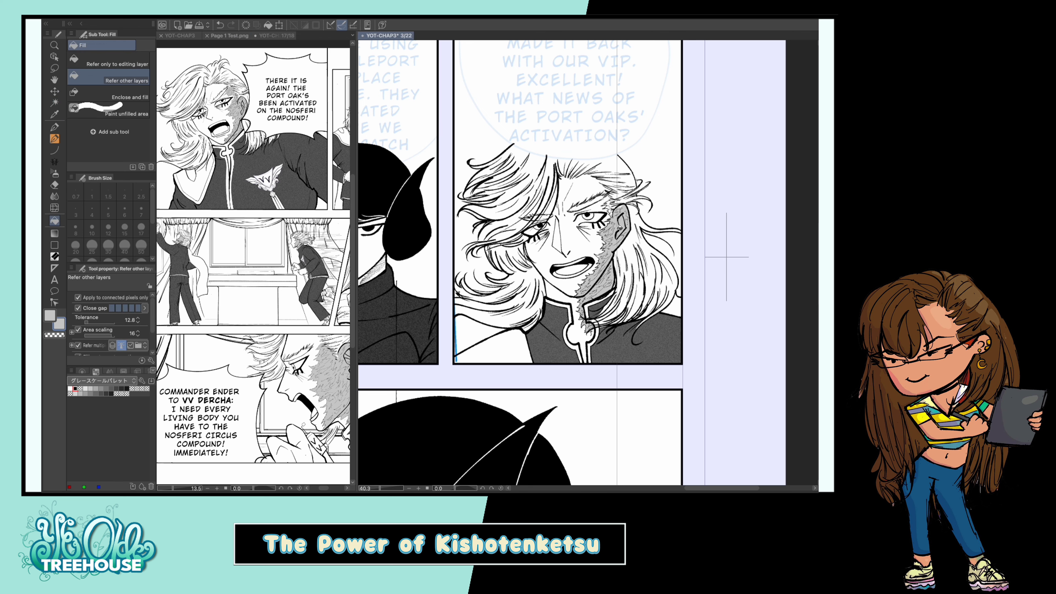
key(ctrl+w)
key(Return)
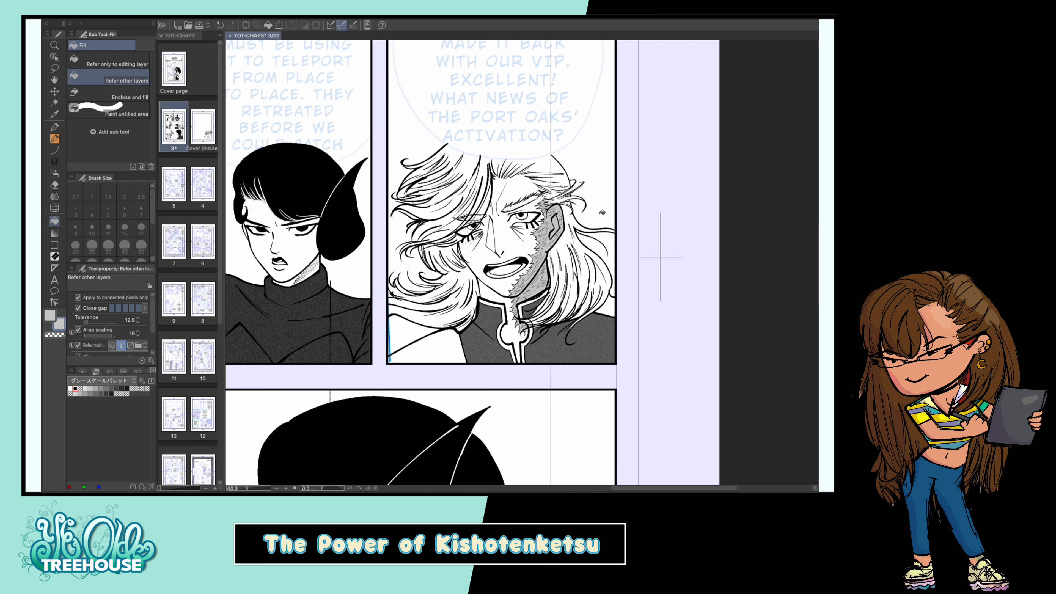
Hatch shading onto the long-haired man's white shoulder with the 漫画インクMNペン pen at size 3 in black and save the page
key(ctrl+plus)
key(p)
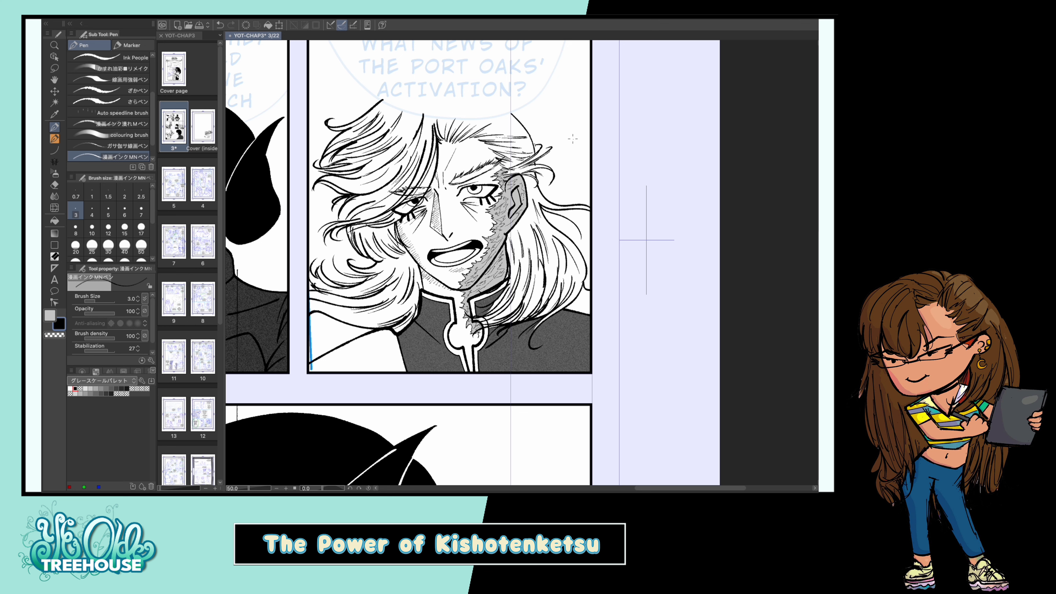
scroll(572, 139, down, 2)
scroll(478, 266, down, 2)
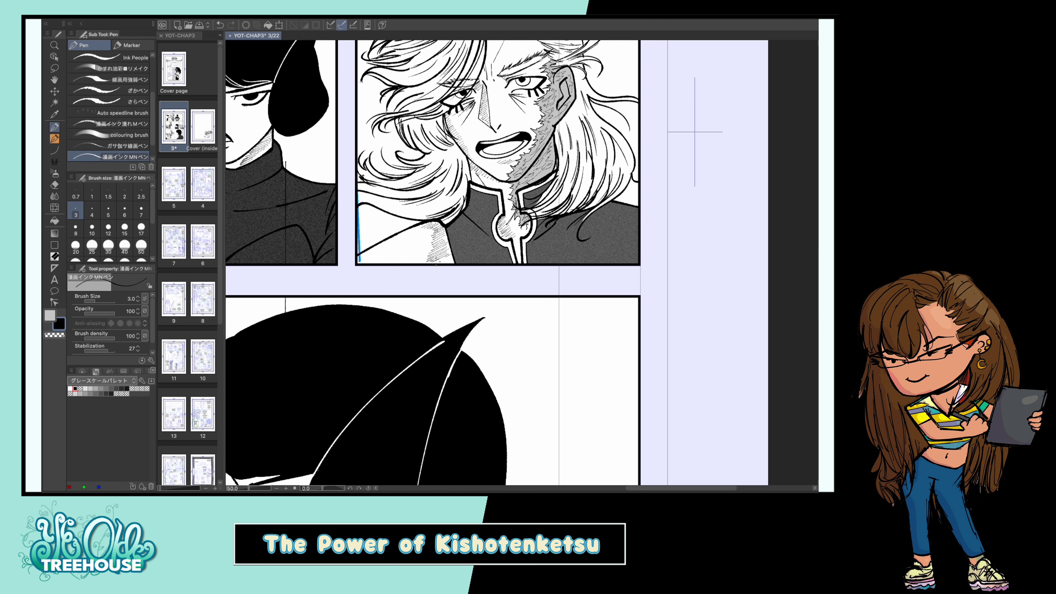
key(ctrl+minus)
key(ctrl+minus)
key(ctrl+minus)
key(ctrl+s)
scroll(620, 210, down, 2)
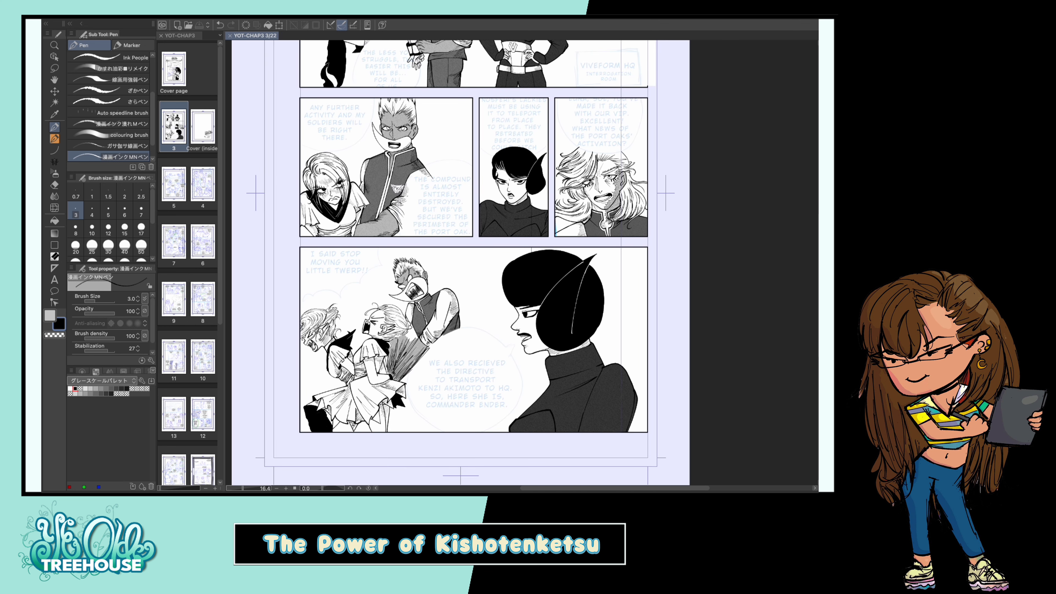